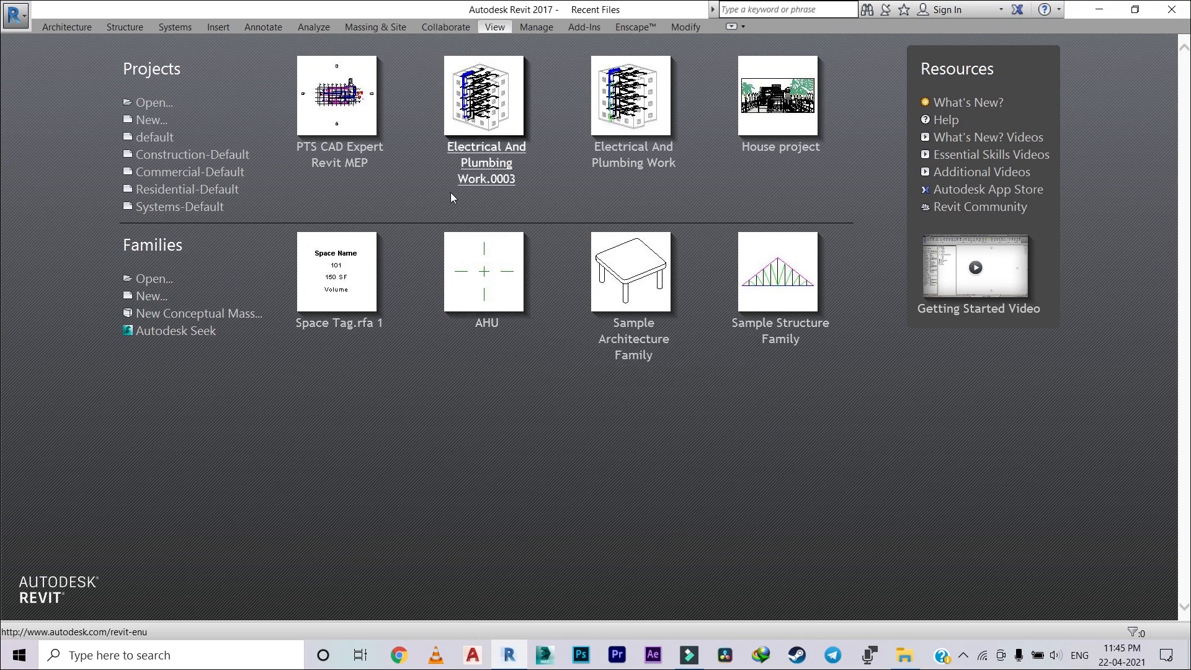
Step: Create a new project from the Systems-Default template
{"action": "left_click", "coordinate": [202, 211]}
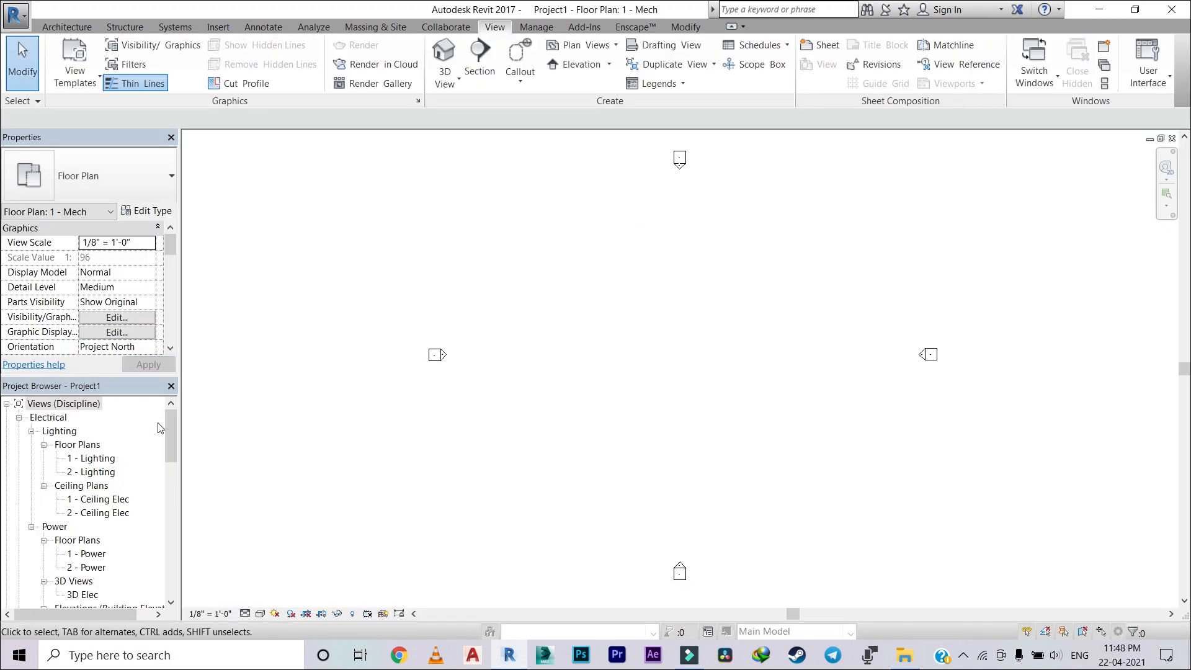
{"action": "scroll", "coordinate": [453, 301], "scroll_direction": "down", "scroll_amount": 2}
{"action": "middle_click_drag", "start_coordinate": [609, 298], "coordinate": [631, 336]}
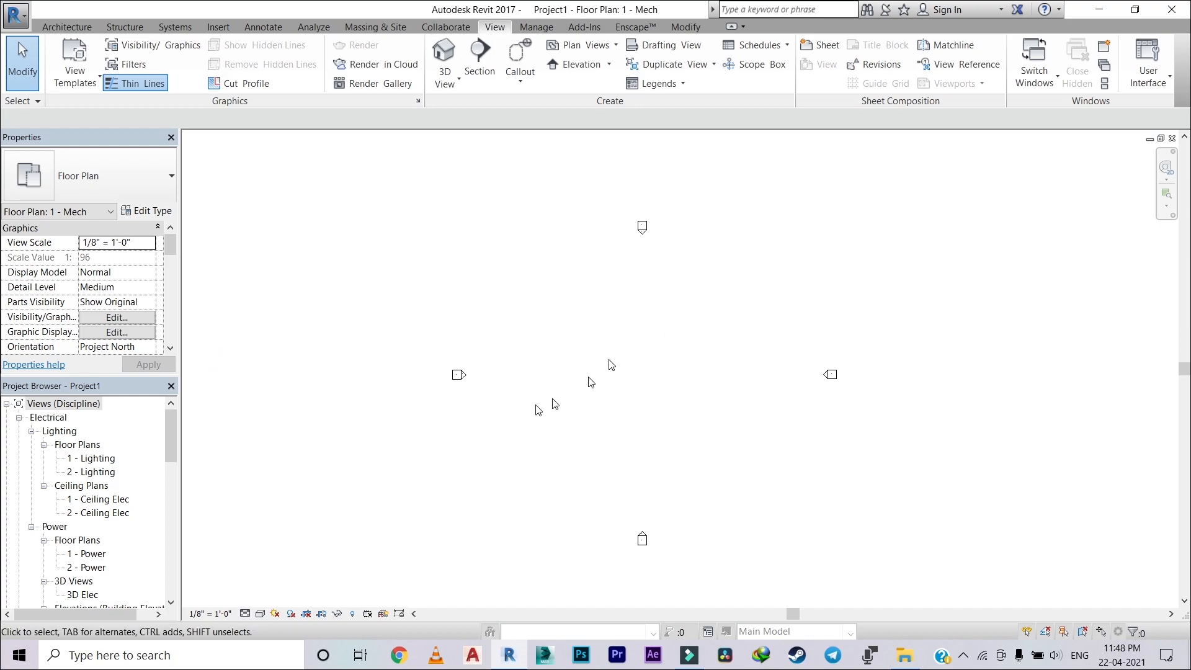
Step: Examine the project's Electrical, Mechanical and Plumbing views, including their floor plans, ceiling plans, 3D views and elevations
{"action": "scroll", "coordinate": [121, 471], "scroll_direction": "down", "scroll_amount": 4}
{"action": "scroll", "coordinate": [90, 453], "scroll_direction": "up", "scroll_amount": 3}
{"action": "scroll", "coordinate": [71, 487], "scroll_direction": "down", "scroll_amount": 3}
{"action": "scroll", "coordinate": [71, 486], "scroll_direction": "down", "scroll_amount": 3}
{"action": "scroll", "coordinate": [73, 472], "scroll_direction": "up", "scroll_amount": 7}
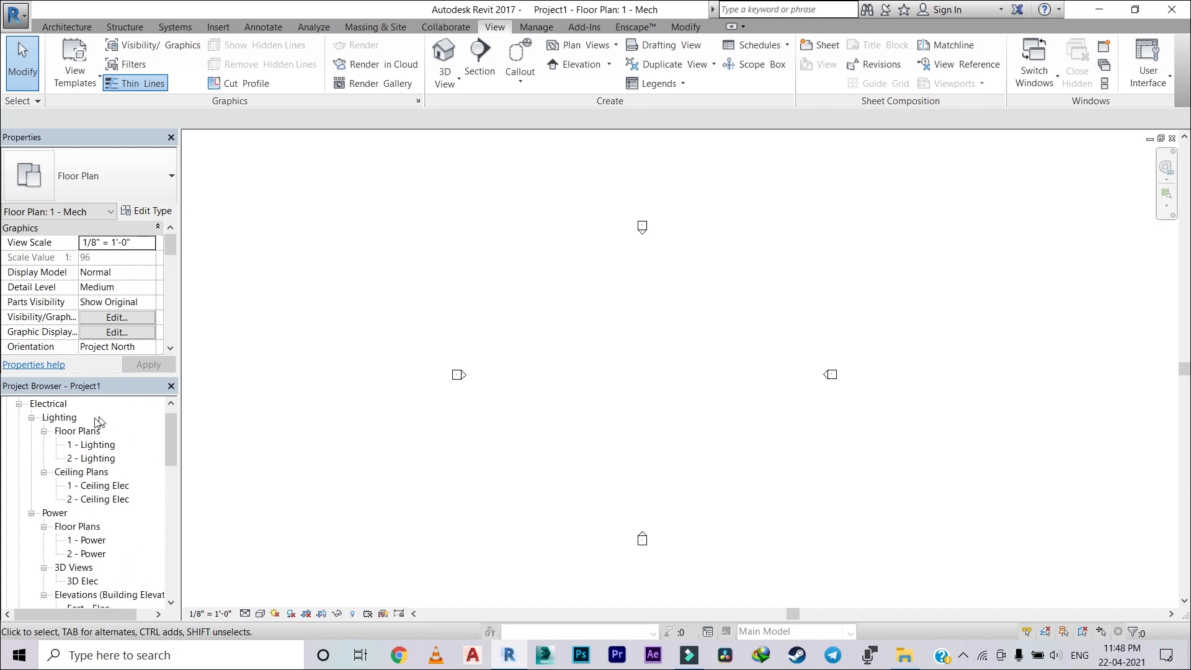
{"action": "scroll", "coordinate": [87, 425], "scroll_direction": "up", "scroll_amount": 1}
{"action": "scroll", "coordinate": [81, 432], "scroll_direction": "down", "scroll_amount": 2}
{"action": "scroll", "coordinate": [75, 434], "scroll_direction": "up", "scroll_amount": 2}
{"action": "scroll", "coordinate": [62, 438], "scroll_direction": "down", "scroll_amount": 5}
{"action": "scroll", "coordinate": [55, 440], "scroll_direction": "down", "scroll_amount": 3}
{"action": "scroll", "coordinate": [93, 445], "scroll_direction": "up", "scroll_amount": 1}
{"action": "scroll", "coordinate": [98, 447], "scroll_direction": "down", "scroll_amount": 3}
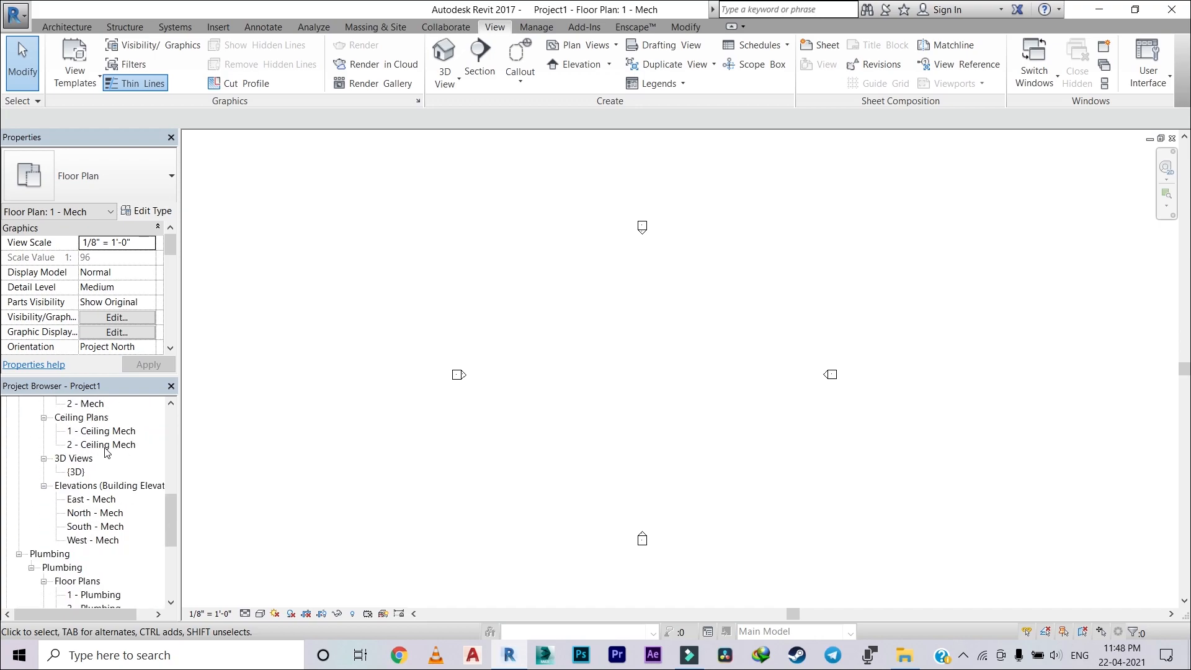
{"action": "scroll", "coordinate": [104, 450], "scroll_direction": "up", "scroll_amount": 6}
{"action": "scroll", "coordinate": [74, 441], "scroll_direction": "up", "scroll_amount": 1}
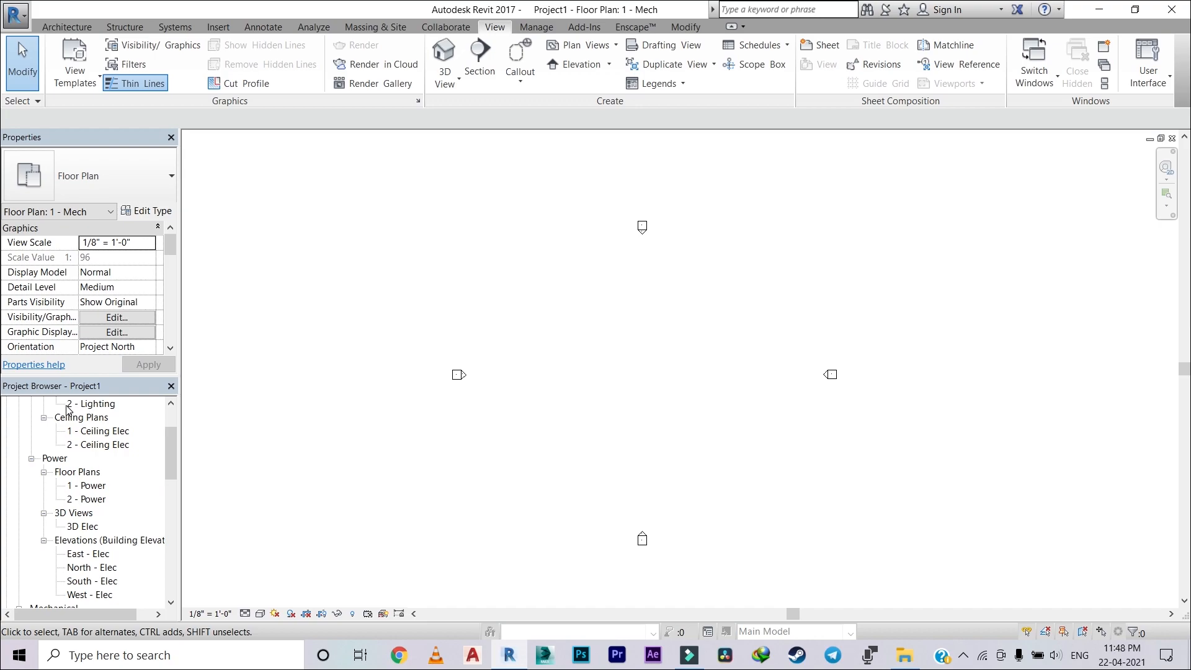
{"action": "scroll", "coordinate": [62, 449], "scroll_direction": "up", "scroll_amount": 2}
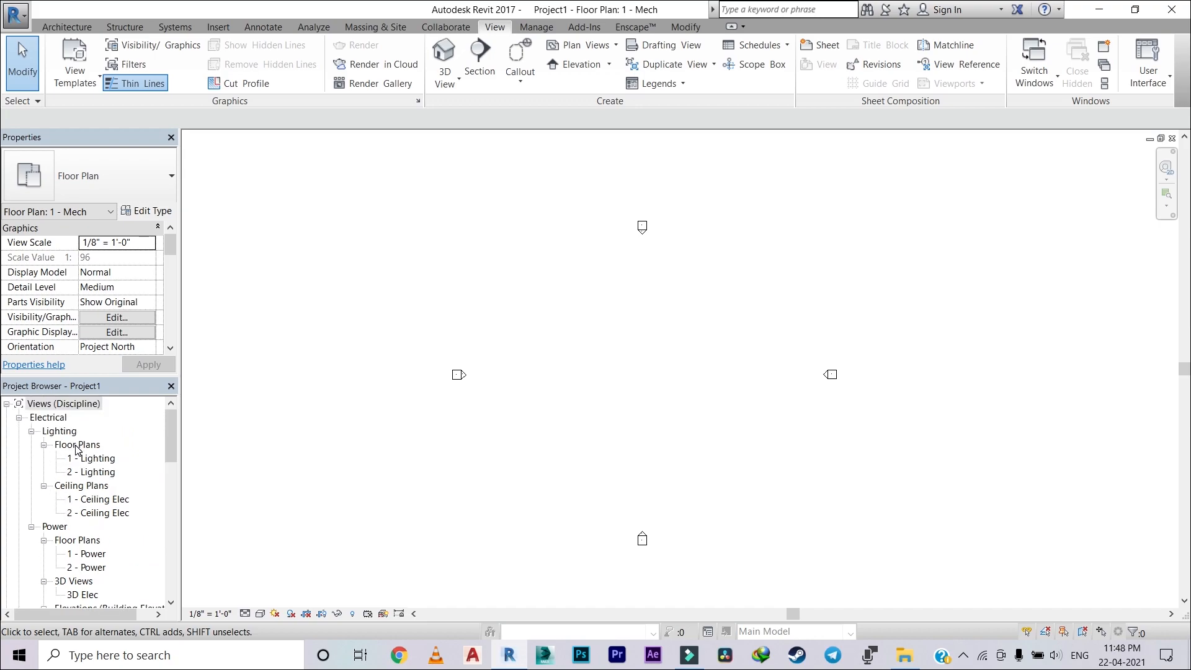
{"action": "scroll", "coordinate": [75, 446], "scroll_direction": "down", "scroll_amount": 12}
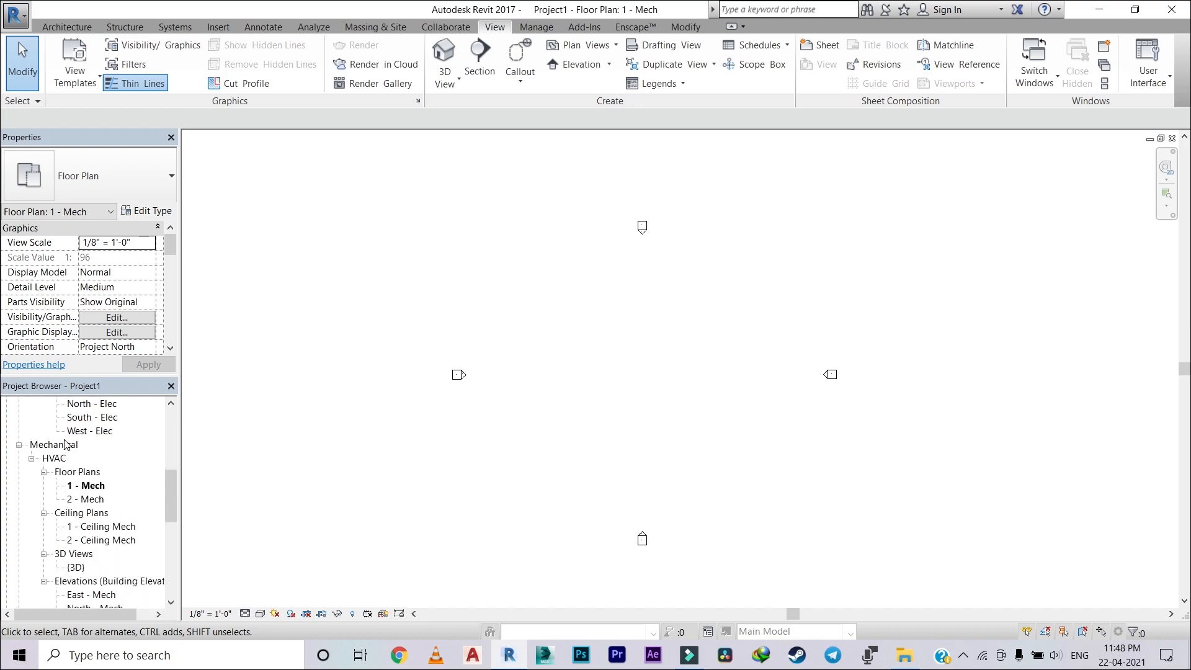
{"action": "scroll", "coordinate": [68, 450], "scroll_direction": "down", "scroll_amount": 5}
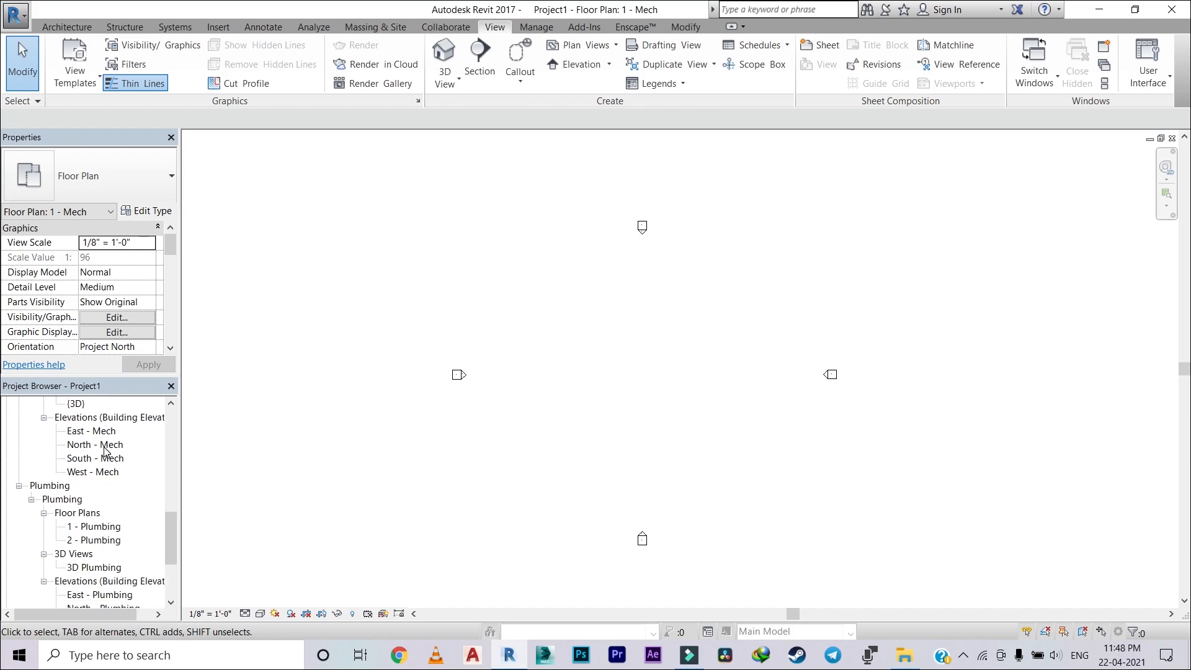
{"action": "scroll", "coordinate": [106, 451], "scroll_direction": "down", "scroll_amount": 2}
{"action": "scroll", "coordinate": [104, 451], "scroll_direction": "up", "scroll_amount": 11}
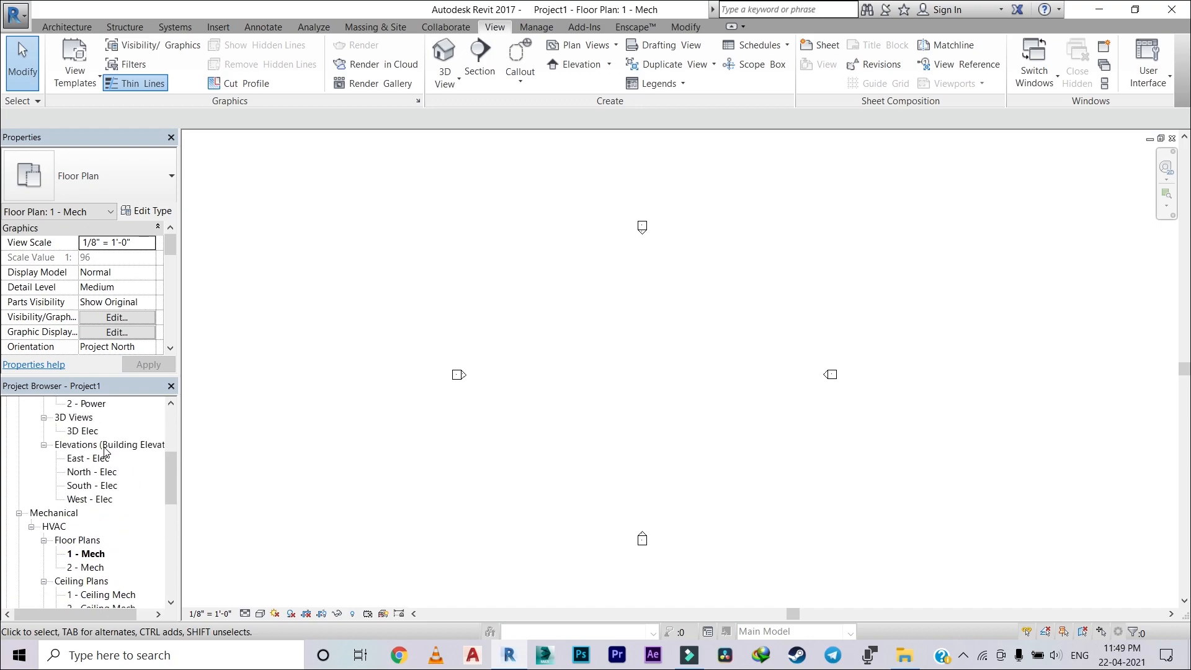
Step: Duplicate the 1 - Mech floor plan under Mechanical HVAC as an independent view without detailing
{"action": "scroll", "coordinate": [106, 451], "scroll_direction": "down", "scroll_amount": 3}
{"action": "scroll", "coordinate": [106, 452], "scroll_direction": "down", "scroll_amount": 1}
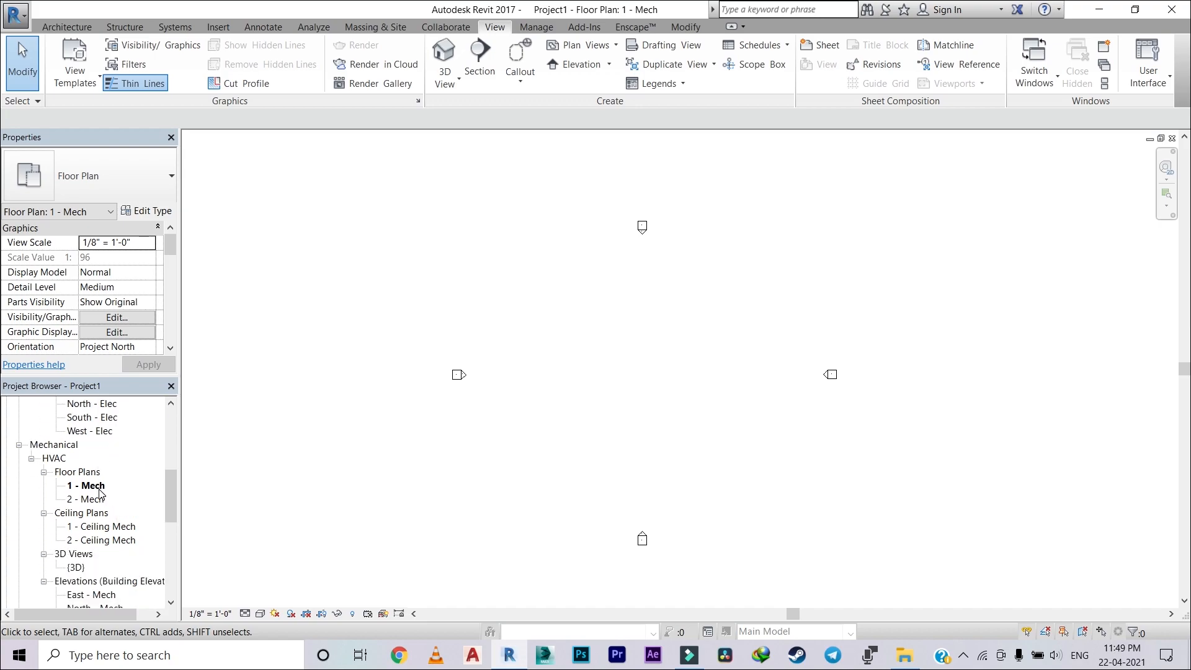
{"action": "right_click", "coordinate": [98, 486]}
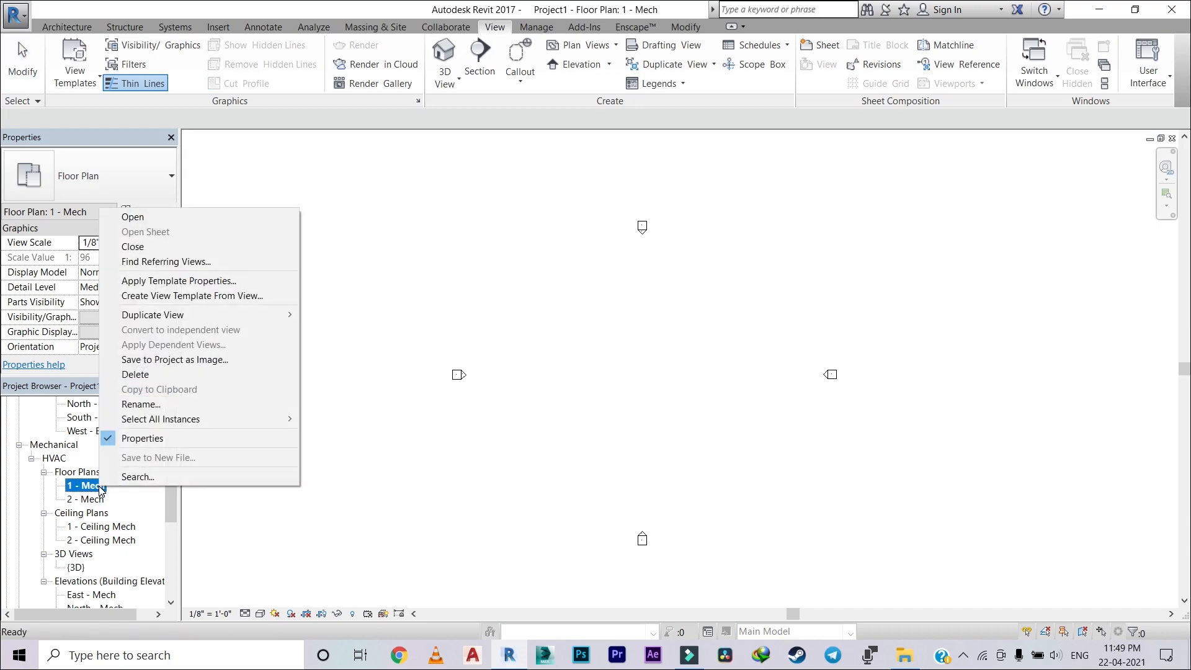
{"action": "mouse_move", "coordinate": [225, 313]}
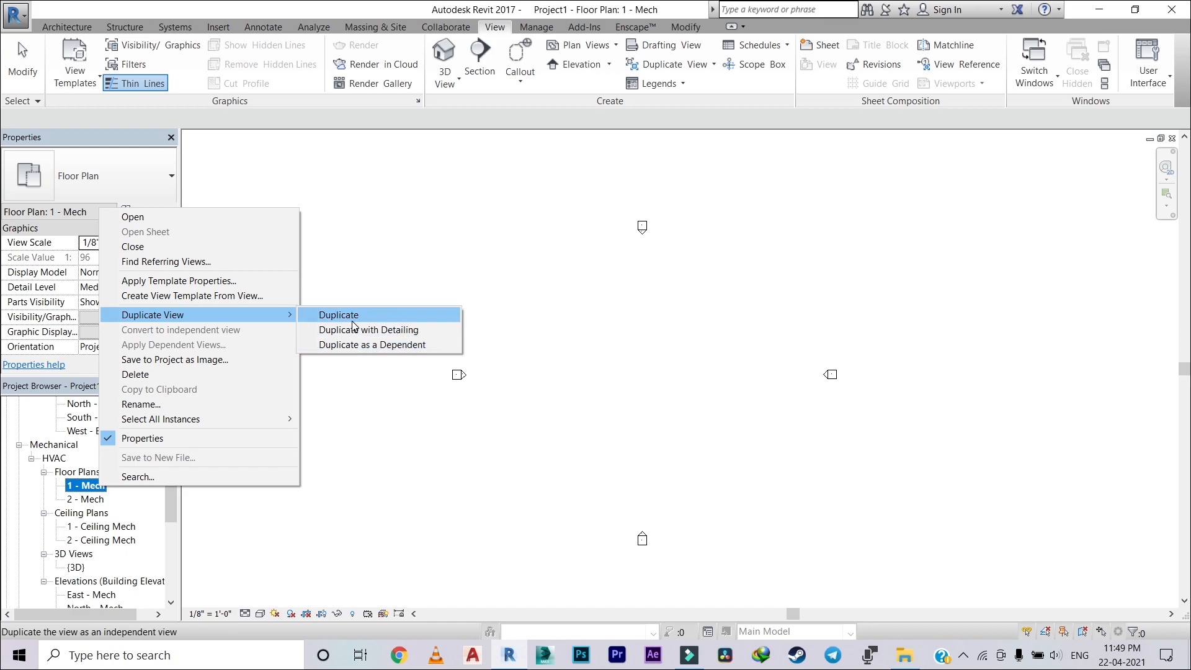
{"action": "left_click", "coordinate": [347, 317]}
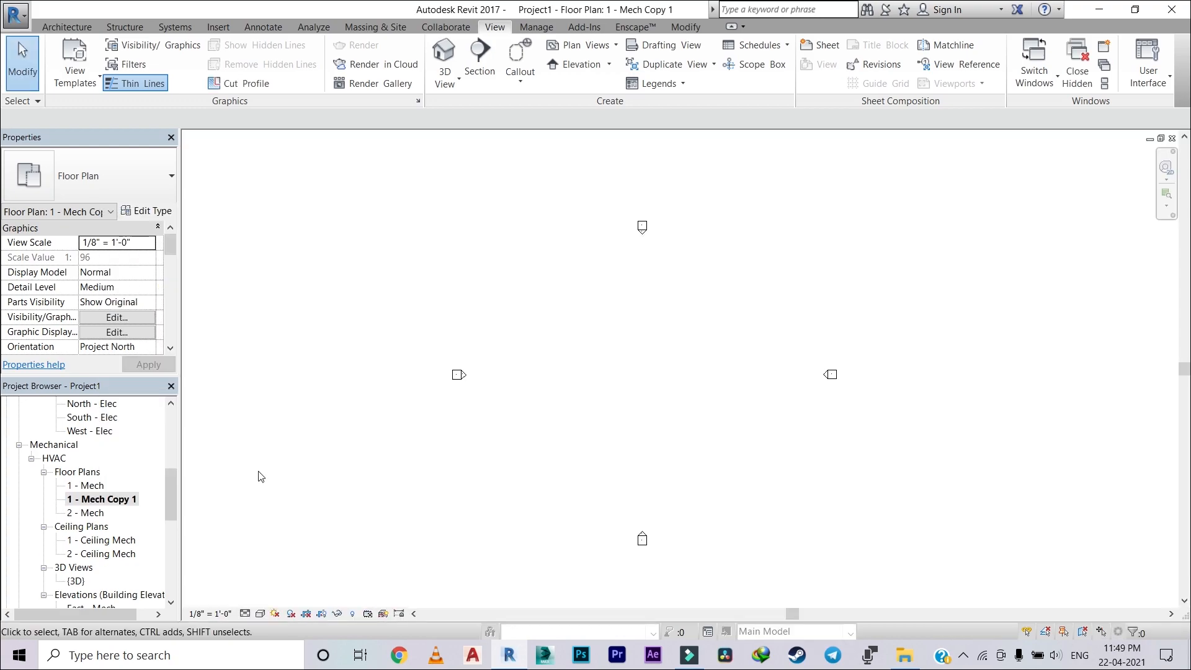
Step: Rename the duplicated 1 - Mech floor plan as "1 - Fire Fighting"
{"action": "right_click", "coordinate": [119, 499]}
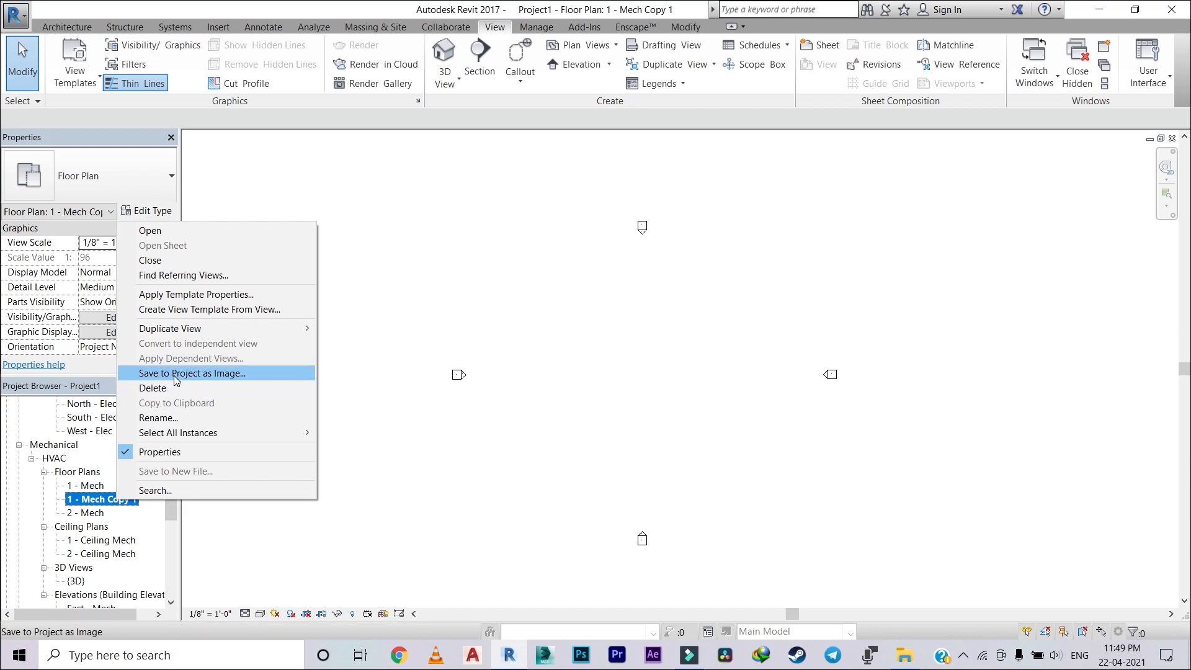
{"action": "left_click", "coordinate": [183, 415]}
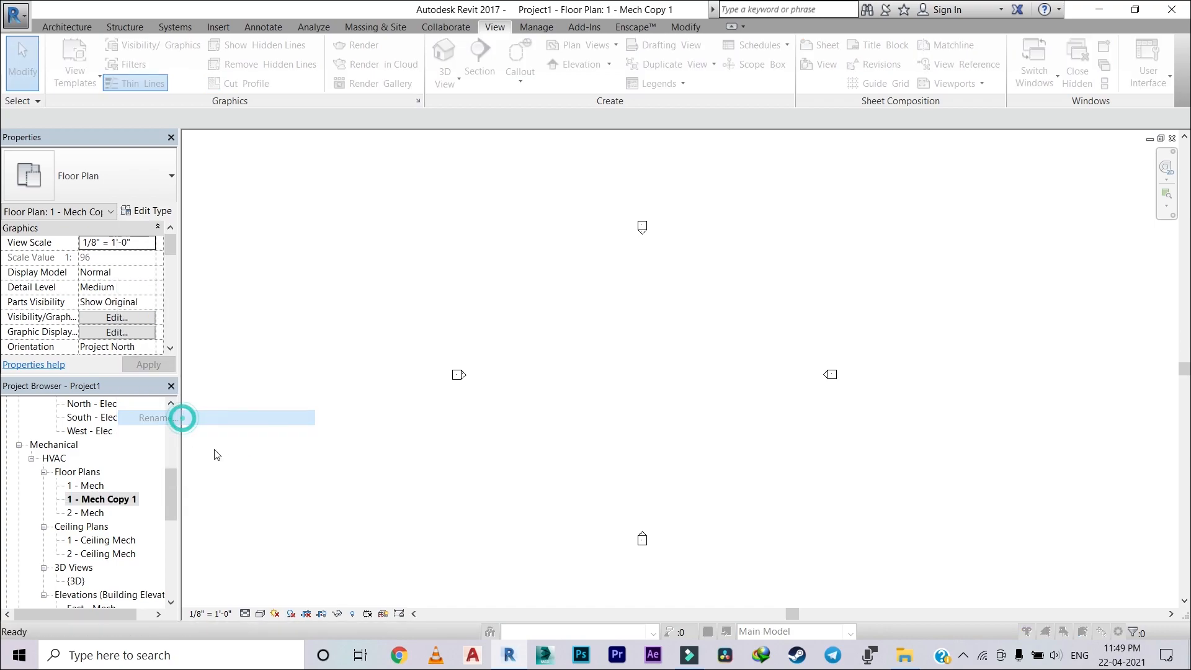
{"action": "key", "text": "BackSpace"}
{"action": "type", "text": "1-"}
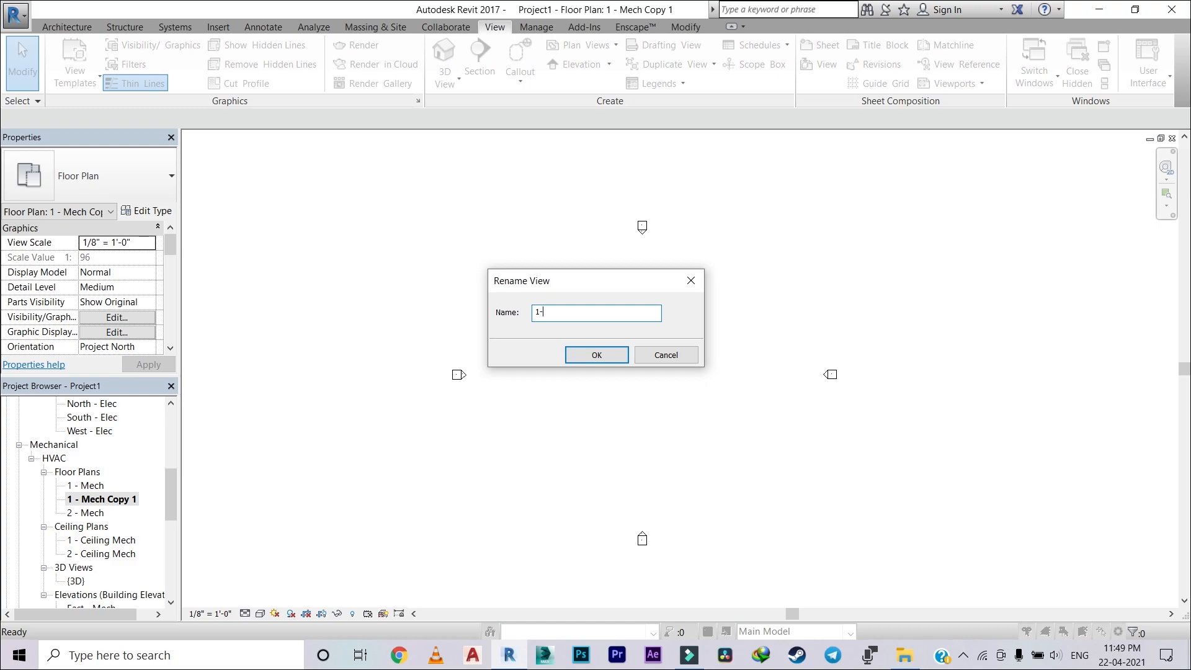
{"action": "key", "text": "BackSpace"}
{"action": "key", "text": "BackSpace"}
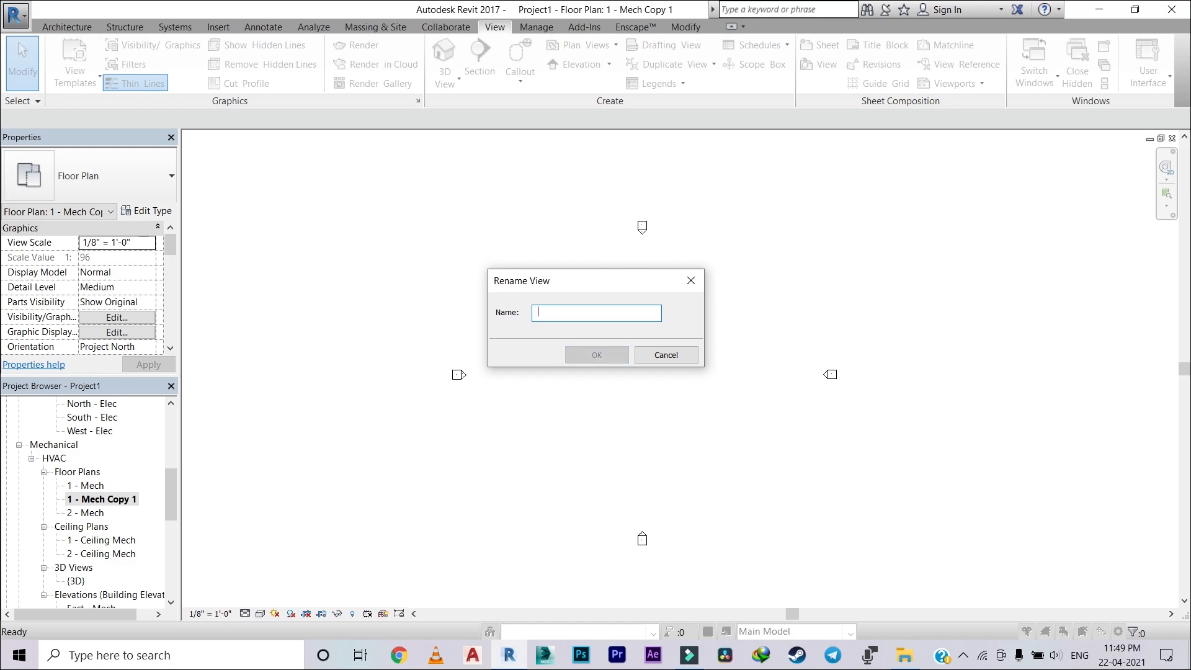
{"action": "type", "text": "1"}
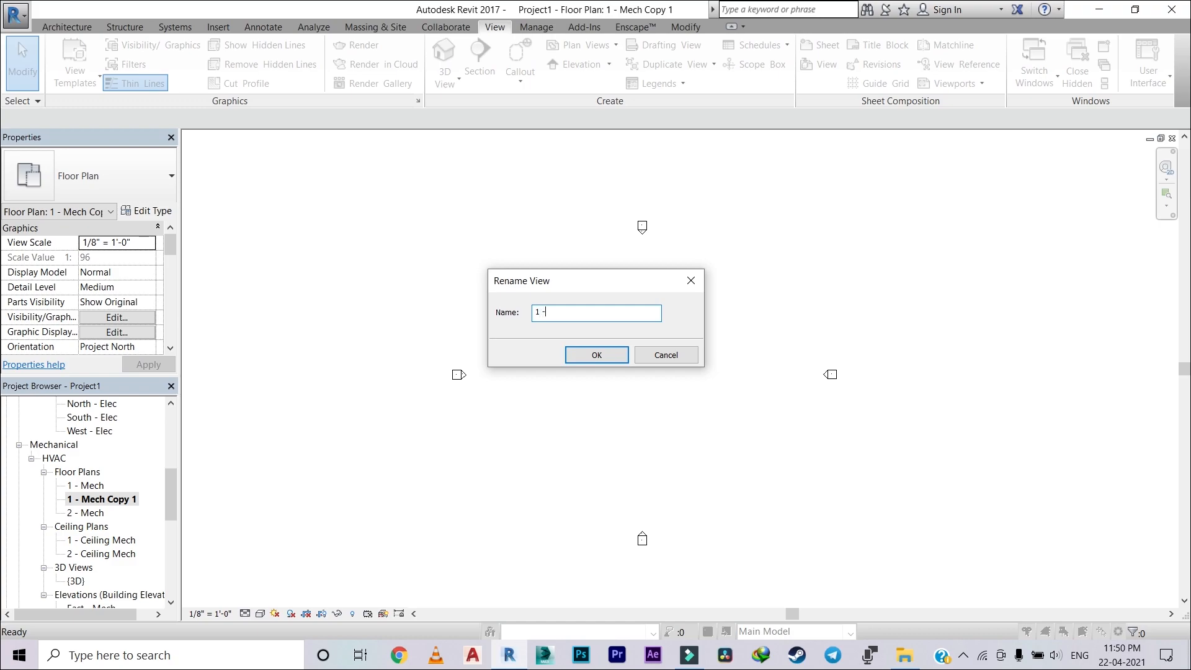
{"action": "type", "text": " - Fire Fighting"}
{"action": "key", "text": "BackSpace"}
{"action": "key", "text": "BackSpace"}
{"action": "key", "text": "BackSpace"}
{"action": "key", "text": "BackSpace"}
{"action": "key", "text": "BackSpace"}
{"action": "key", "text": "BackSpace"}
{"action": "type", "text": "Fighting"}
{"action": "left_click", "coordinate": [596, 355]}
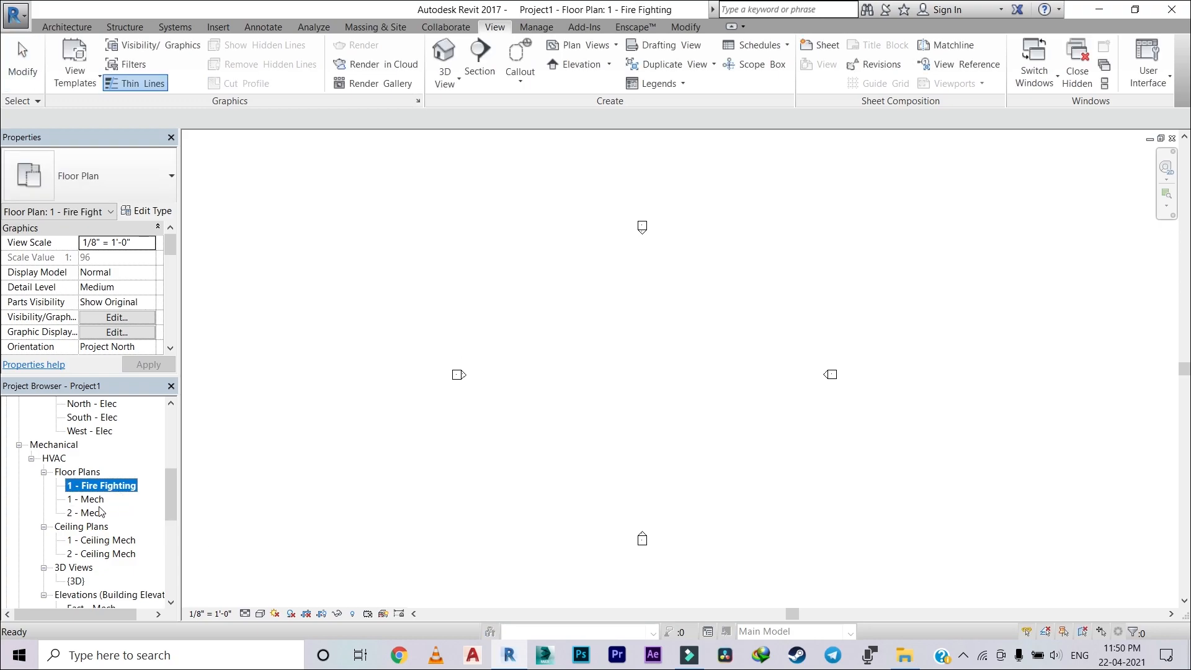
Step: Duplicate the 1 - Ceiling Mech ceiling plan under Mechanical HVAC as an independent view without detailing
{"action": "scroll", "coordinate": [101, 513], "scroll_direction": "down", "scroll_amount": 2}
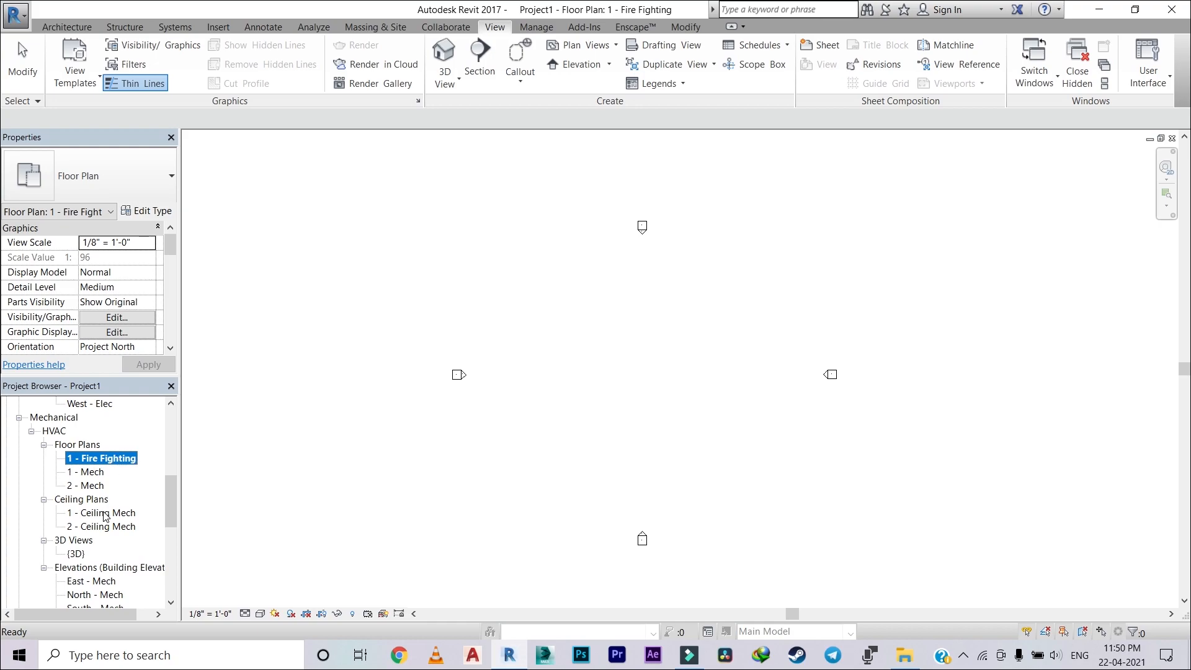
{"action": "right_click", "coordinate": [105, 514]}
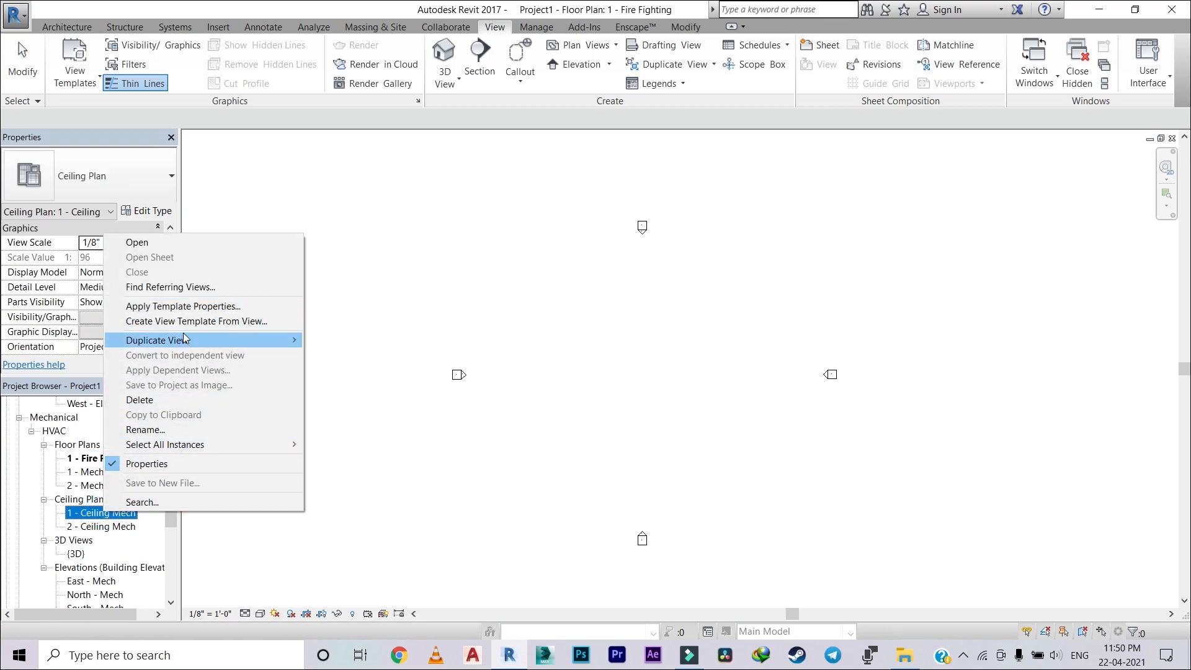
{"action": "mouse_move", "coordinate": [228, 341]}
{"action": "left_click", "coordinate": [348, 336]}
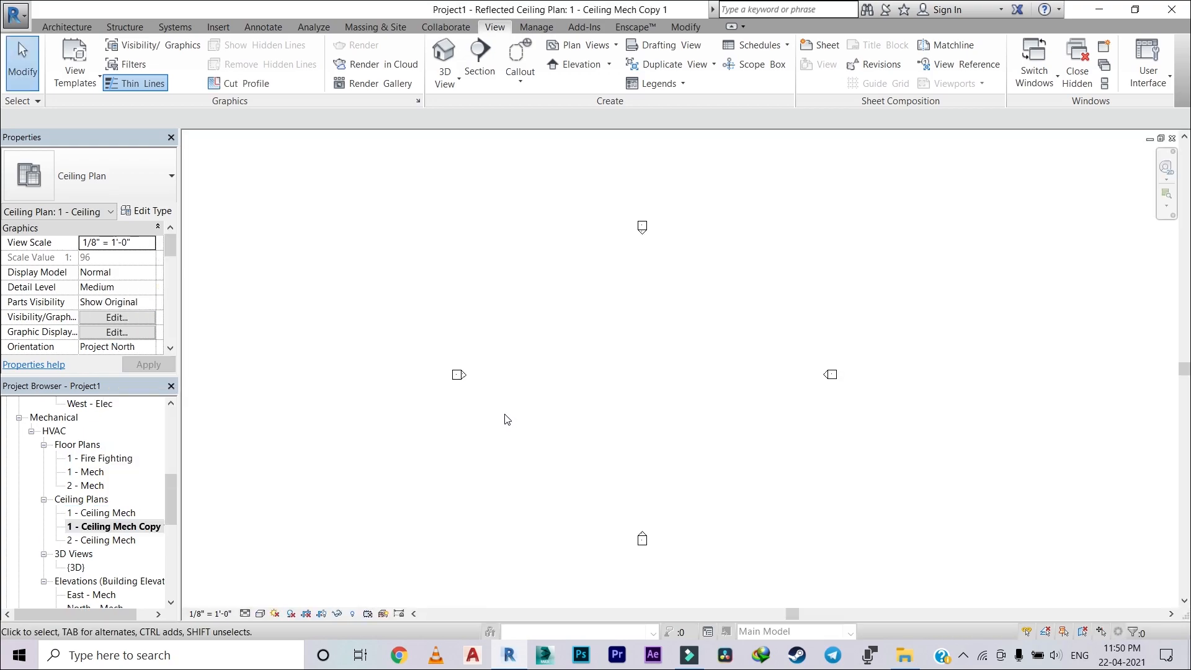
Step: Rename the duplicated ceiling plan as "1 - Fire Fighting Ceiling"
{"action": "left_click", "coordinate": [118, 527]}
{"action": "right_click", "coordinate": [142, 526]}
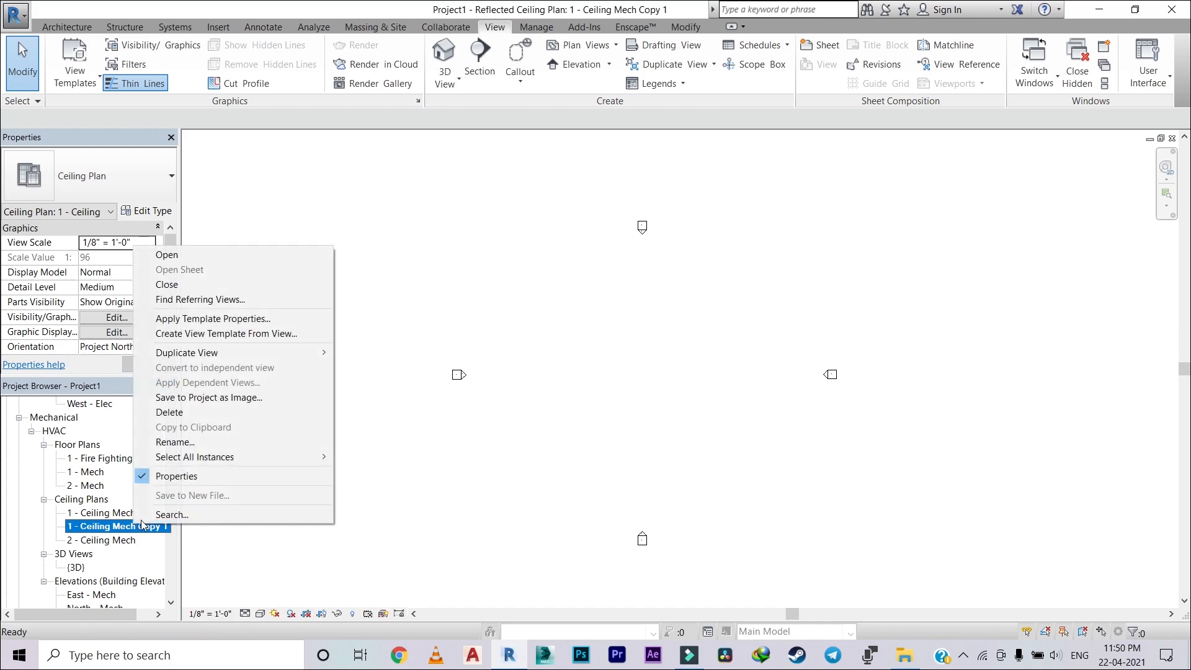
{"action": "left_click", "coordinate": [216, 441]}
{"action": "key", "text": "BackSpace"}
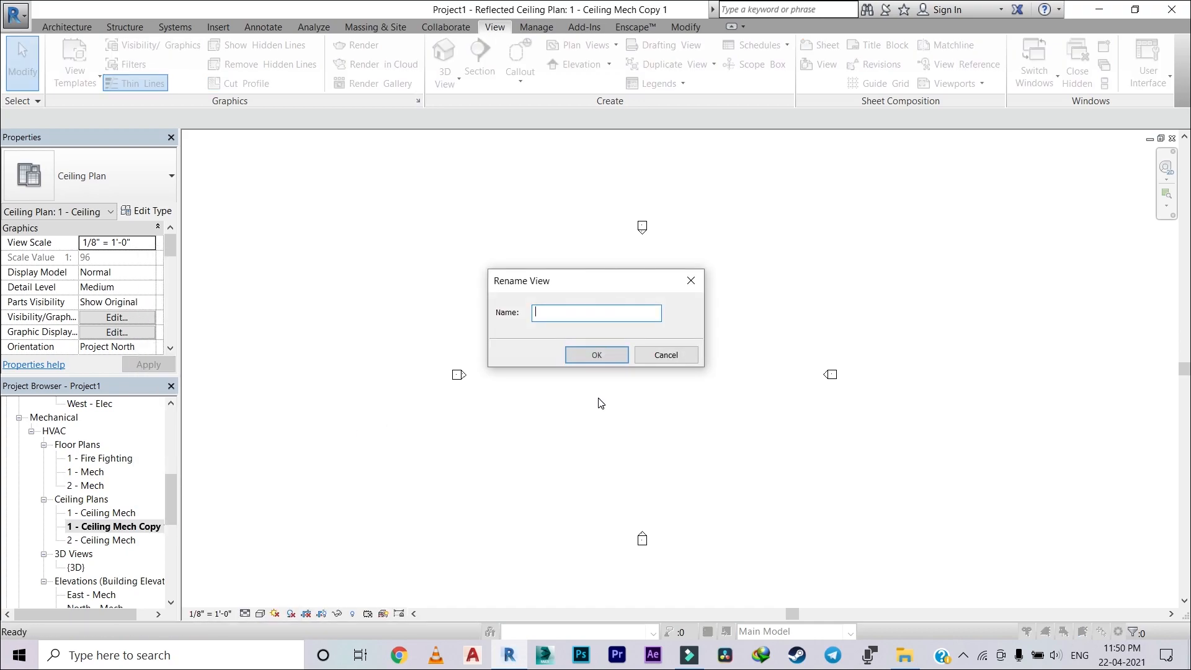
{"action": "type", "text": "1 - Fire Fighting Ceiling"}
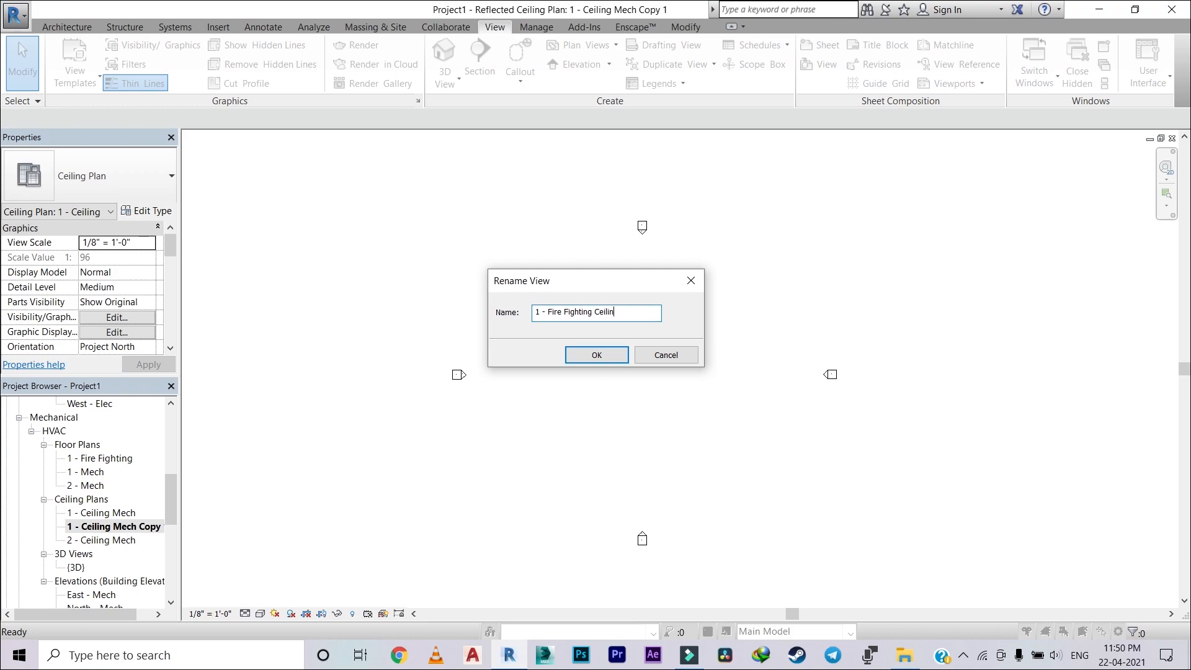
{"action": "left_click", "coordinate": [595, 354]}
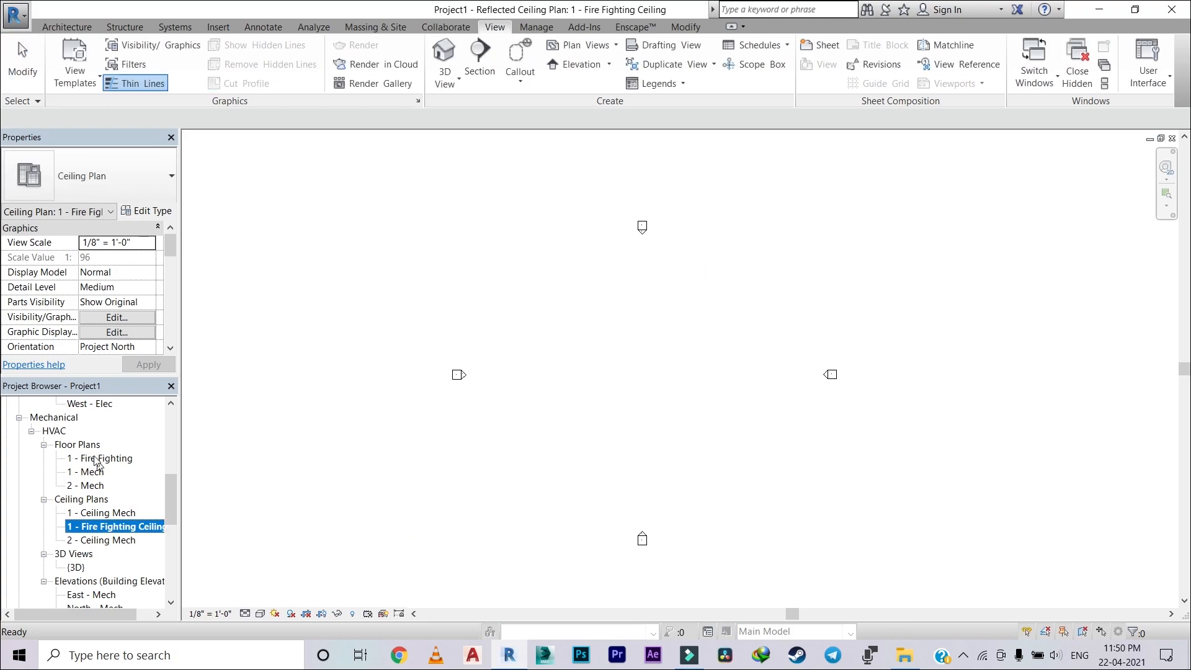
{"action": "left_click", "coordinate": [297, 493]}
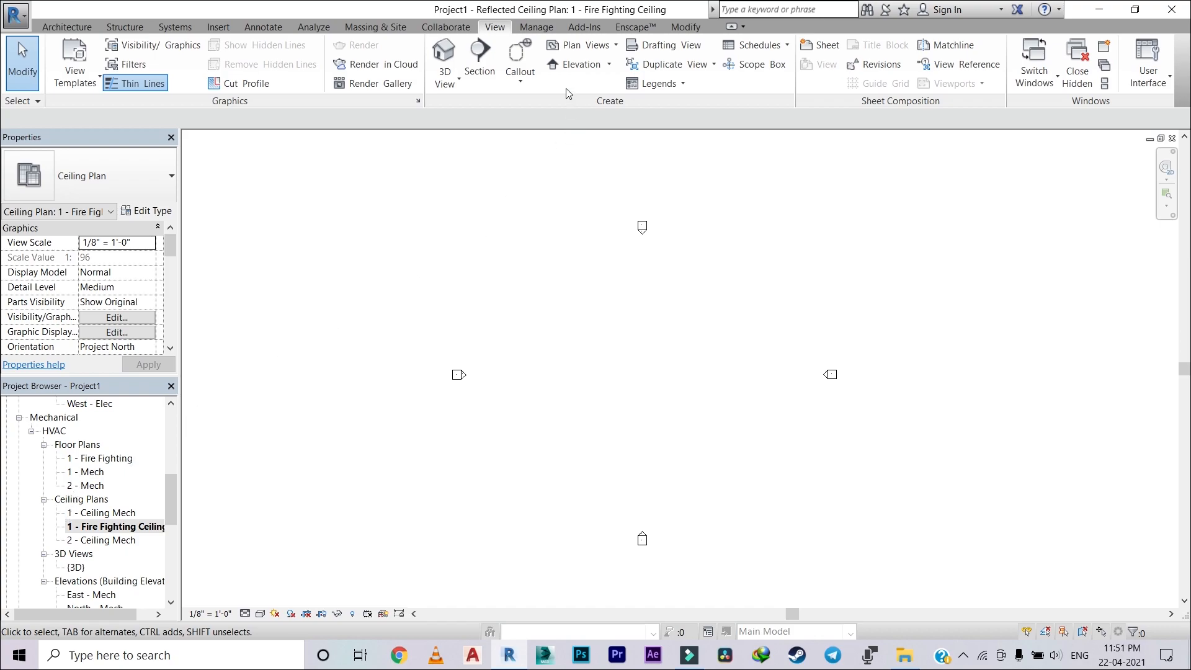
{"action": "left_click", "coordinate": [582, 45]}
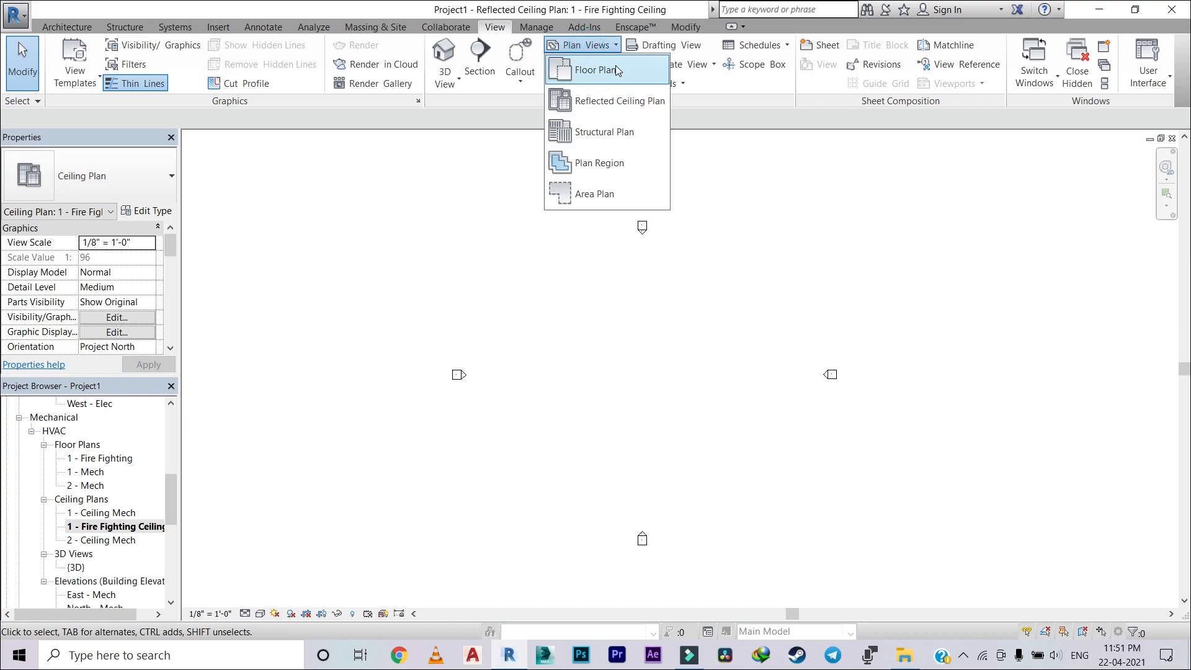
{"action": "left_click", "coordinate": [617, 70]}
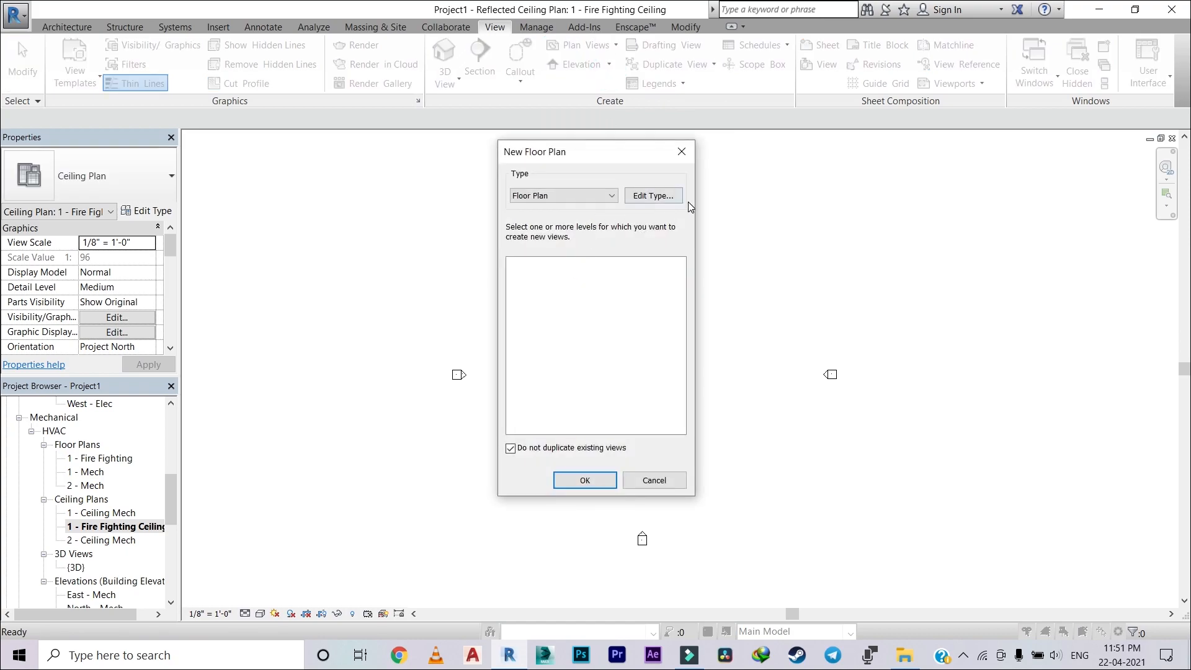
{"action": "left_click", "coordinate": [658, 196]}
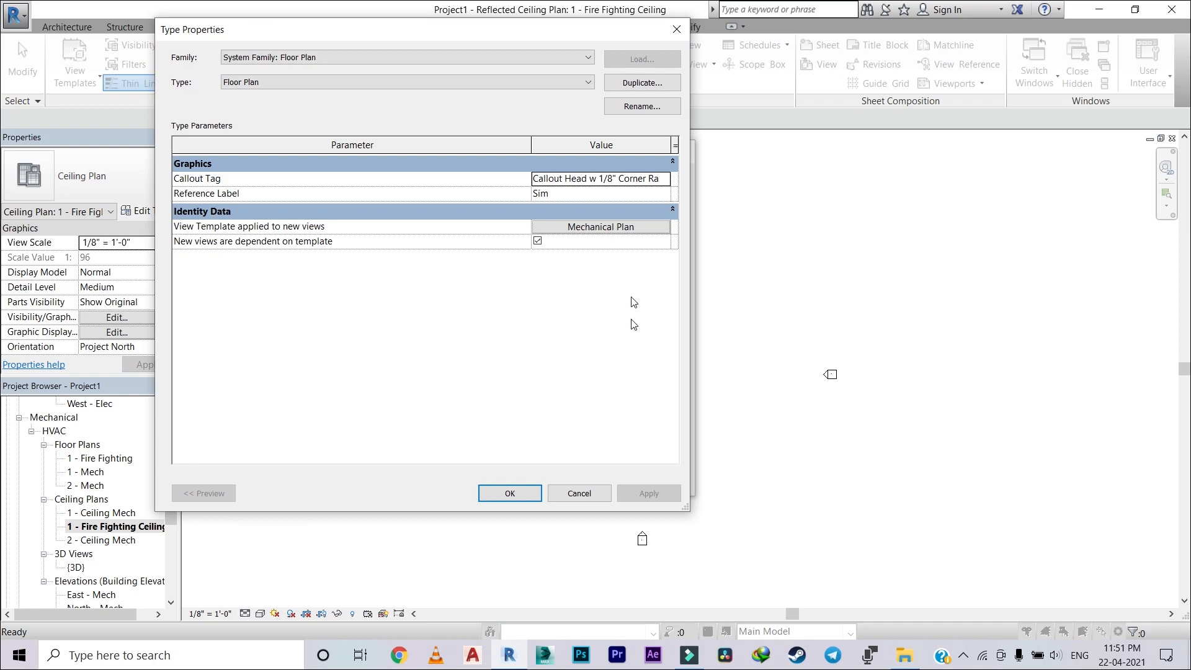
{"action": "left_click", "coordinate": [572, 497]}
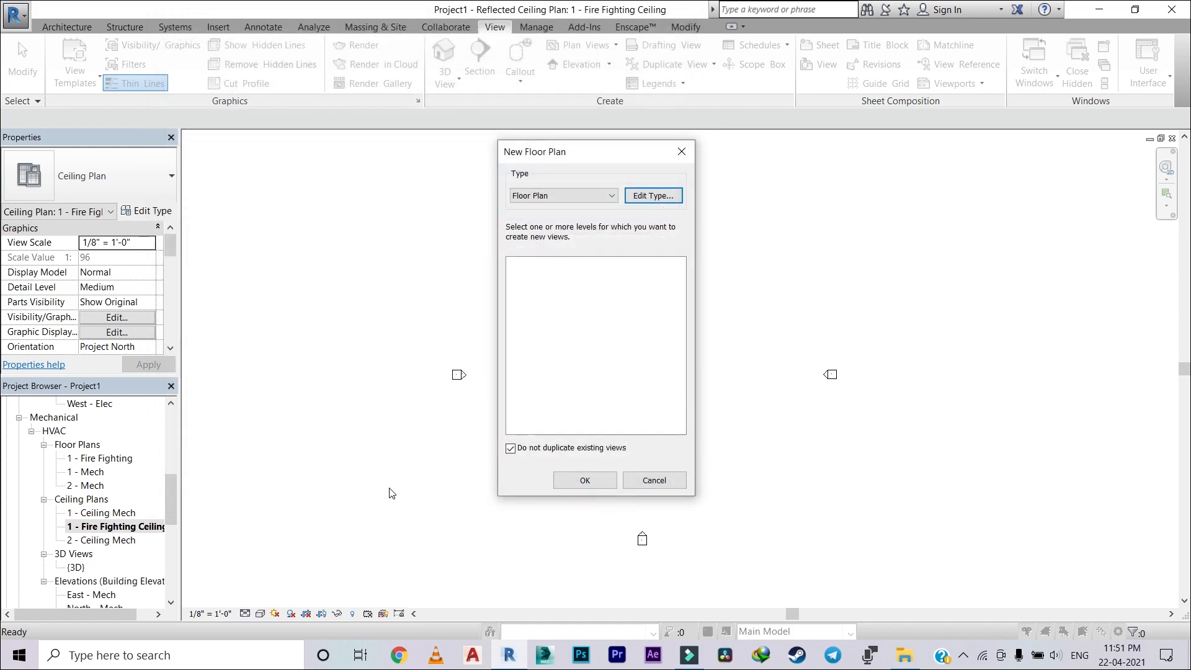
{"action": "left_click", "coordinate": [648, 478]}
Step: Open the 1 - Fire Fighting floor plan view under Mechanical HVAC
{"action": "left_click", "coordinate": [107, 527]}
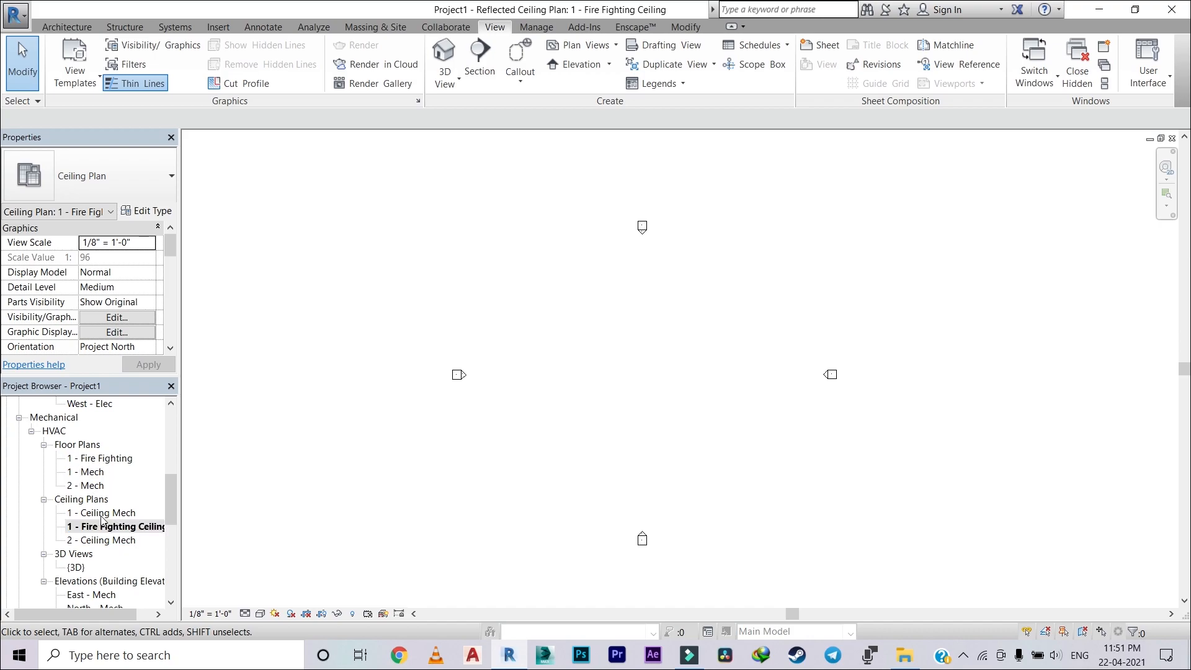
{"action": "left_click", "coordinate": [112, 457]}
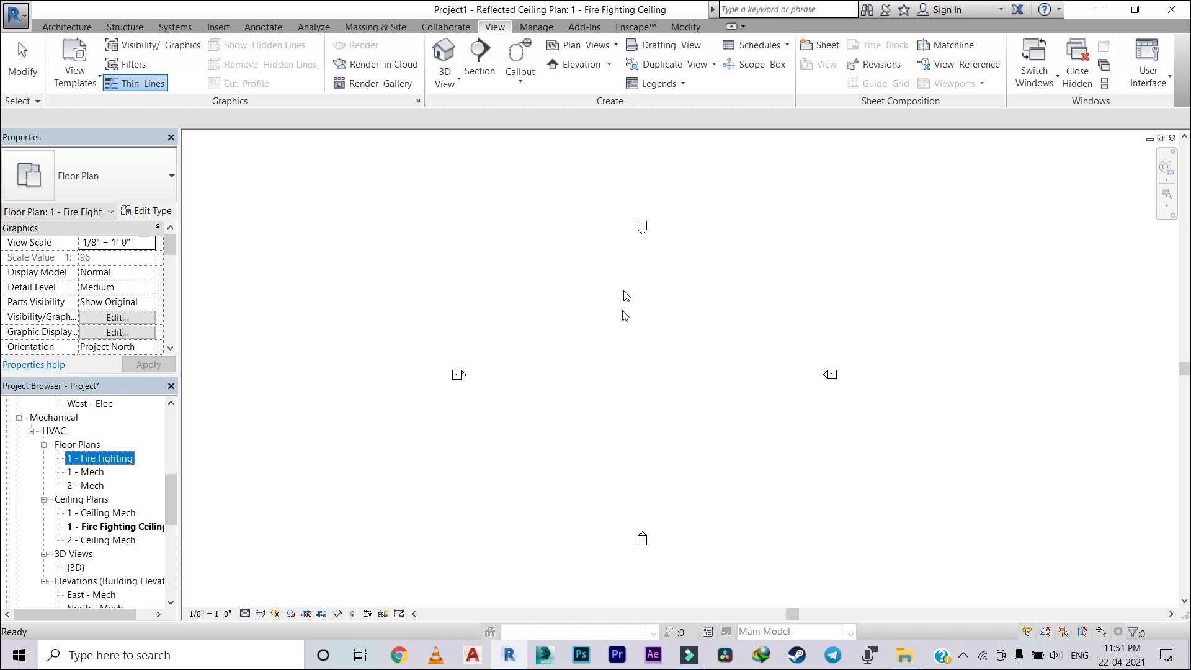
{"action": "left_click", "coordinate": [538, 376]}
{"action": "double_click", "coordinate": [97, 457]}
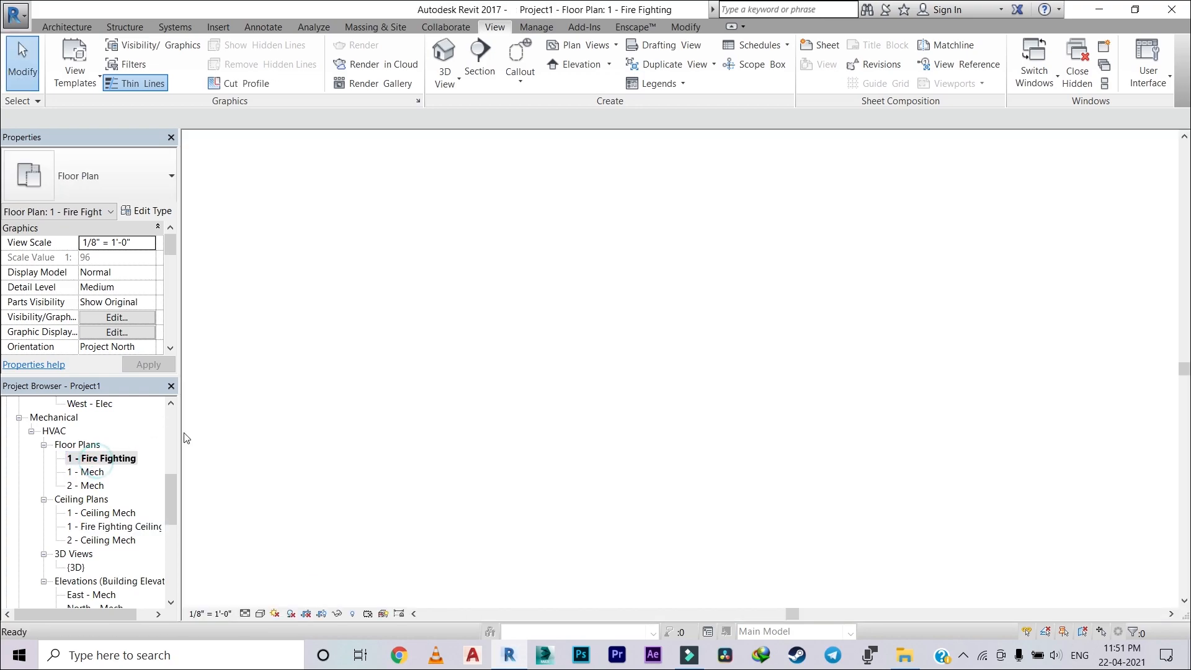
Step: Duplicate the Mechanical Plan view template from the Floor Plan type properties and name the copy "Fire Fighting Plan"
{"action": "left_click", "coordinate": [580, 45]}
{"action": "left_click", "coordinate": [583, 70]}
{"action": "left_click", "coordinate": [662, 196]}
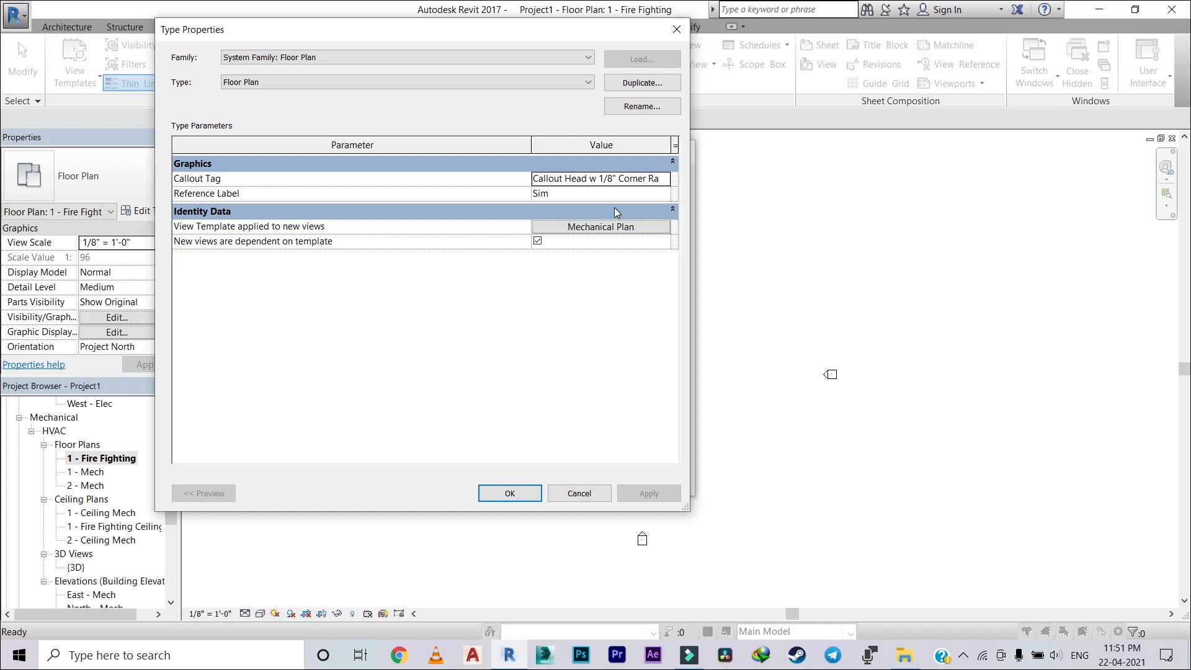
{"action": "left_click", "coordinate": [614, 228]}
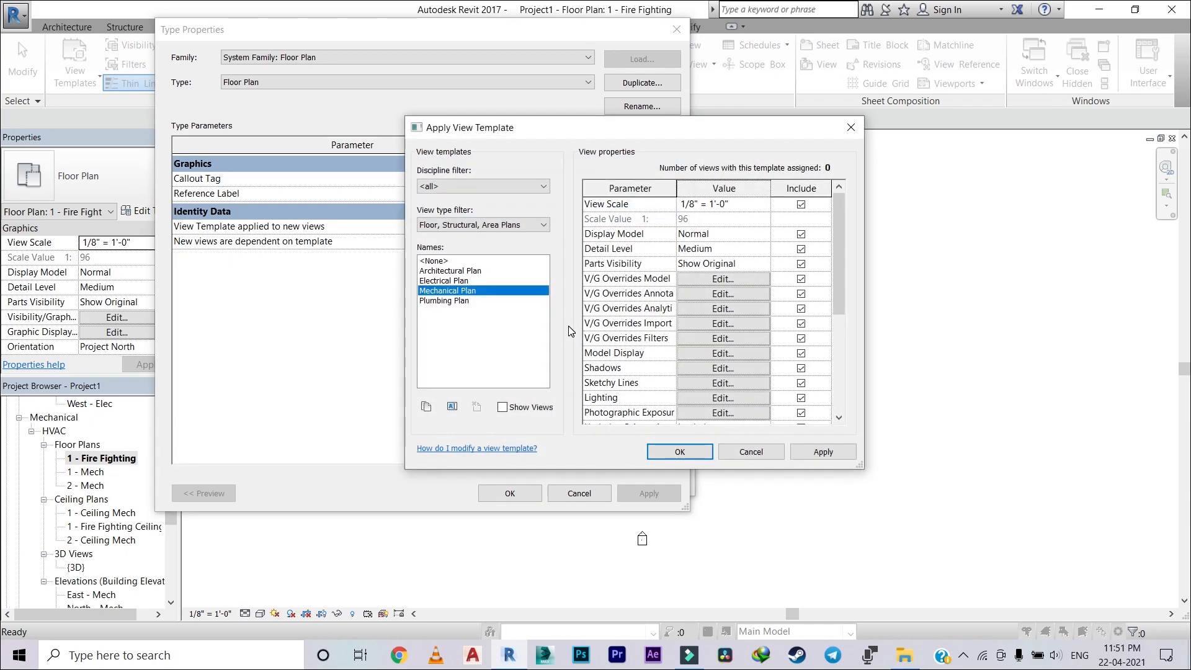
{"action": "left_click", "coordinate": [430, 408]}
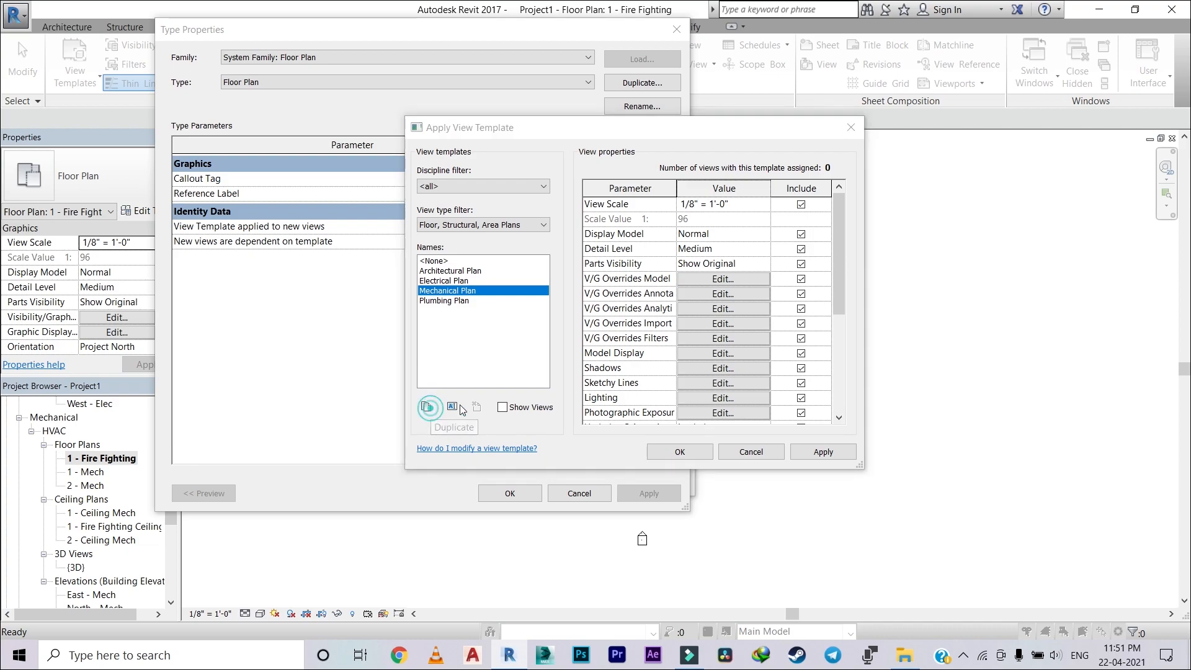
{"action": "key", "text": "BackSpace"}
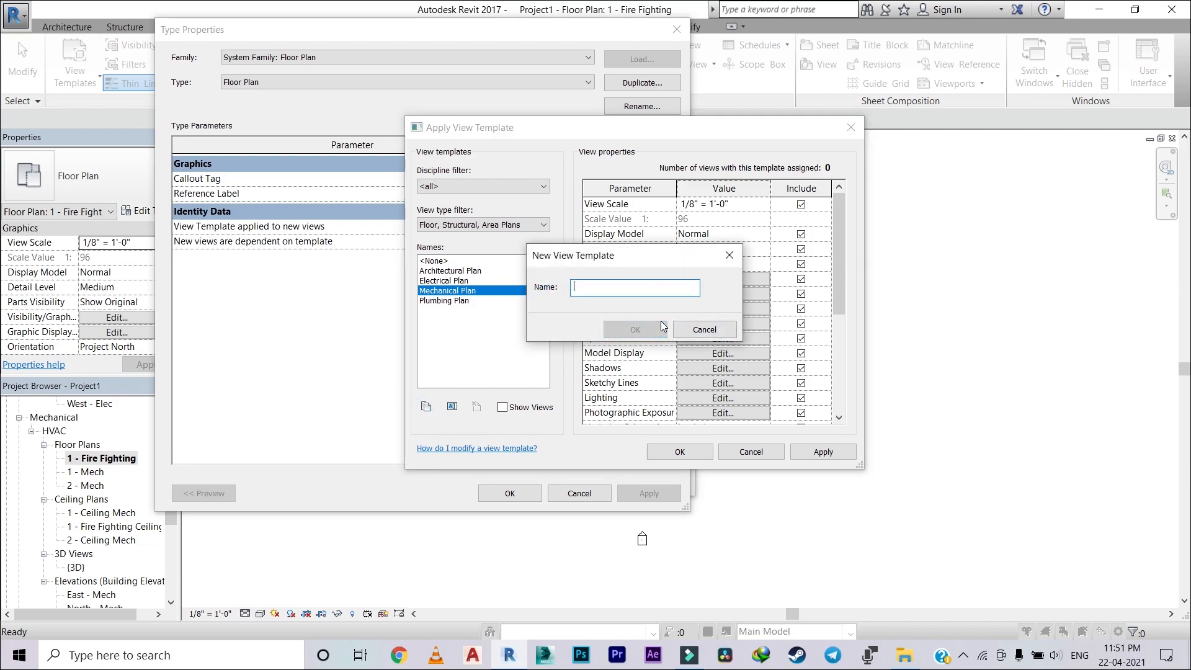
{"action": "type", "text": "Fire Fighting Plan"}
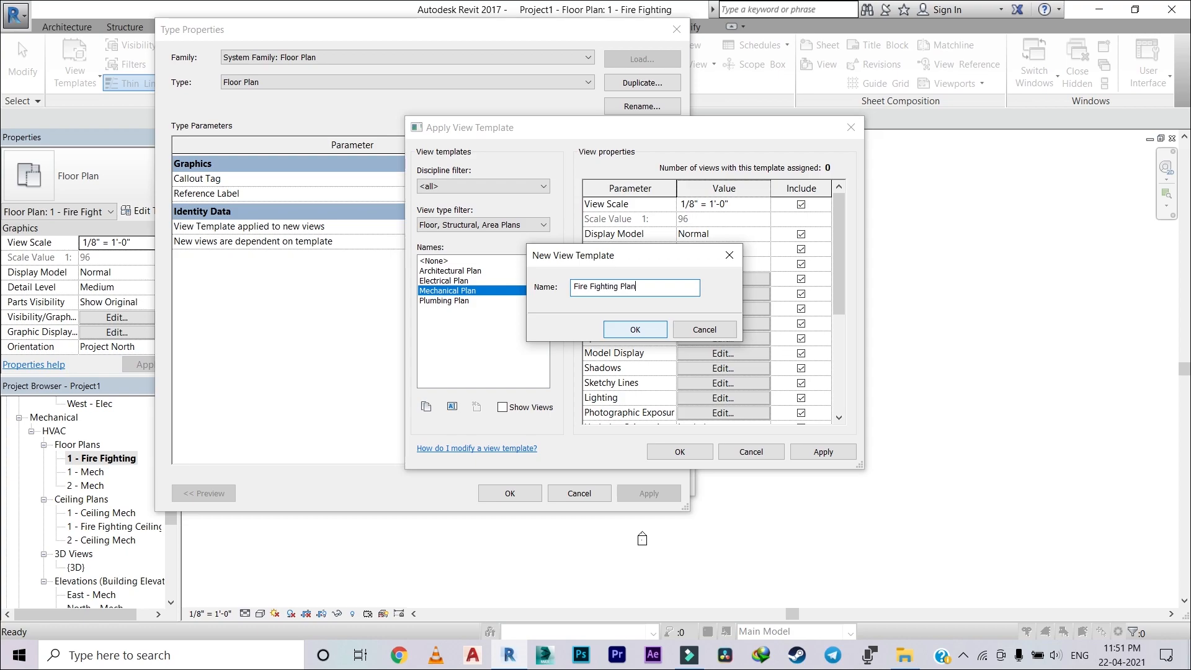
{"action": "left_click", "coordinate": [647, 330]}
Step: Set the Fire Fighting Plan template's Sub-Discipline to "Fire Fighting" and assign the template to new views of the Floor Plan type
{"action": "scroll", "coordinate": [823, 345], "scroll_direction": "down", "scroll_amount": 4}
{"action": "left_click", "coordinate": [740, 397]}
{"action": "key", "text": "BackSpace"}
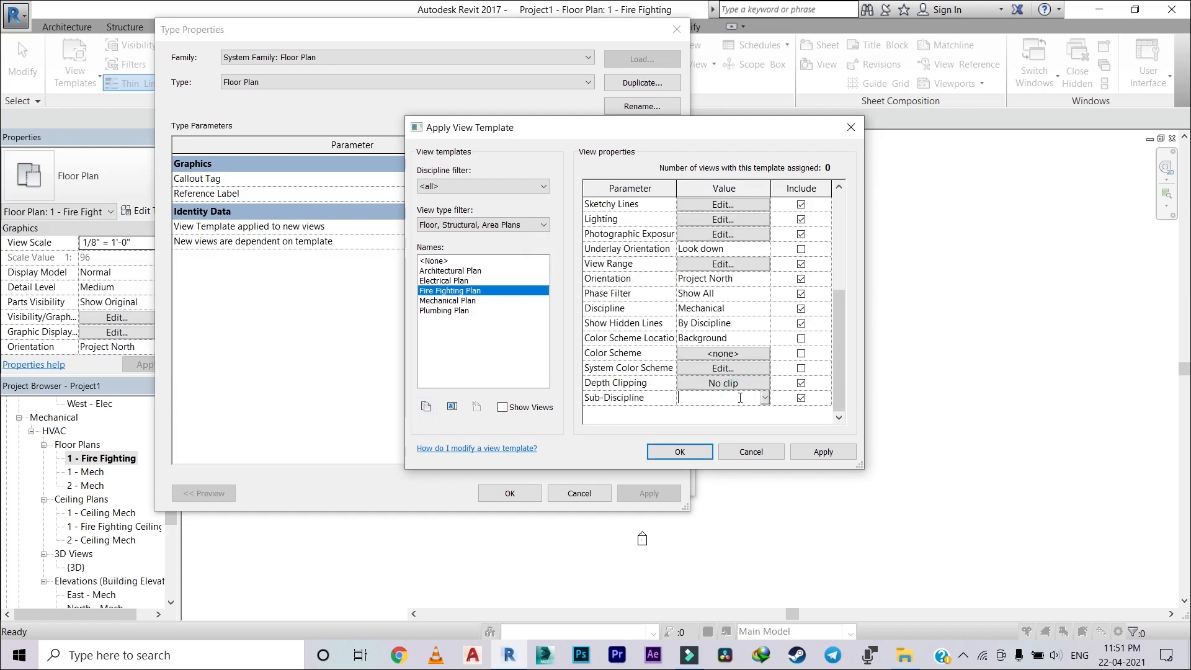
{"action": "type", "text": "Fighting"}
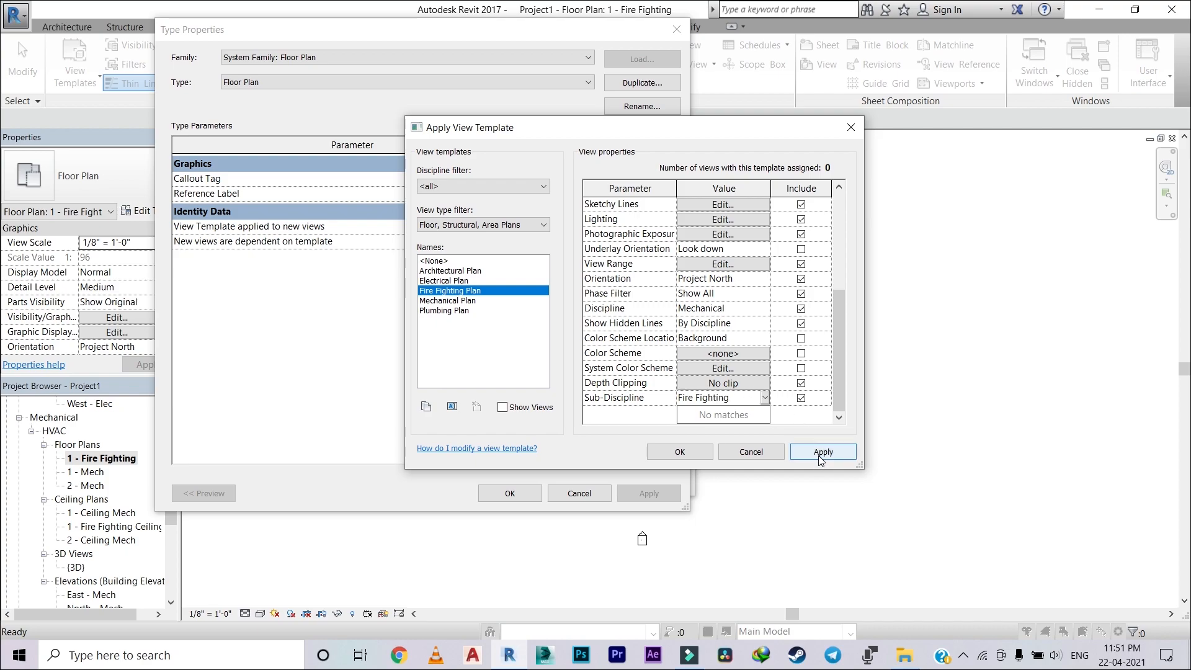
{"action": "left_click", "coordinate": [821, 452]}
{"action": "left_click", "coordinate": [680, 451]}
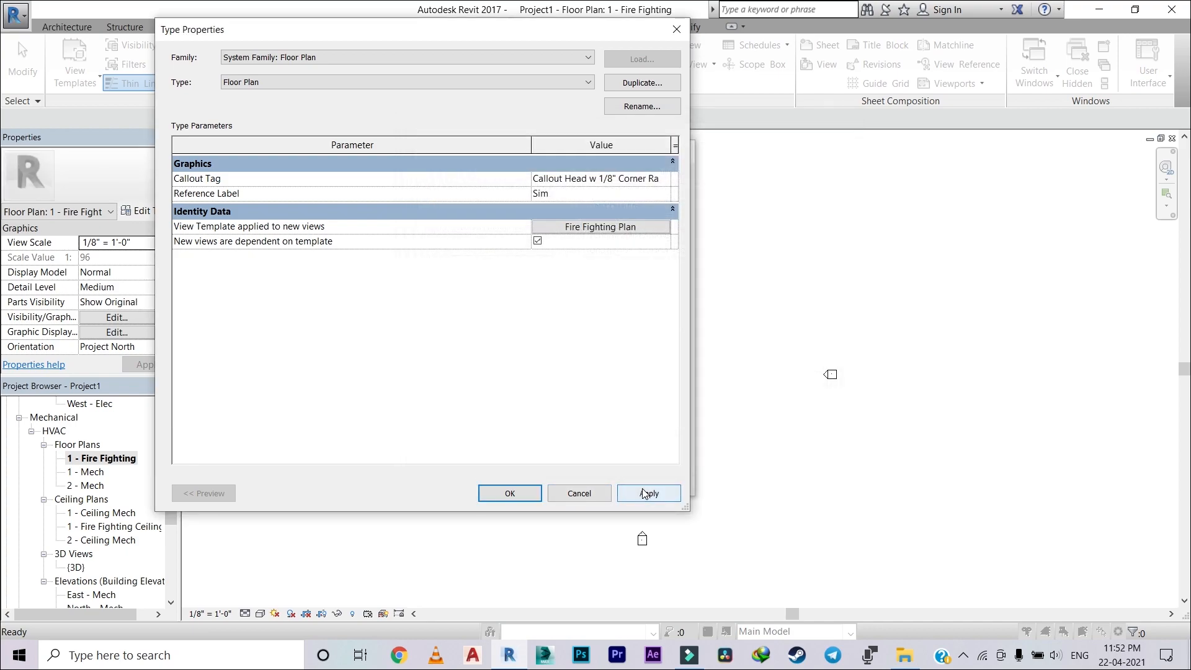
{"action": "left_click", "coordinate": [511, 496]}
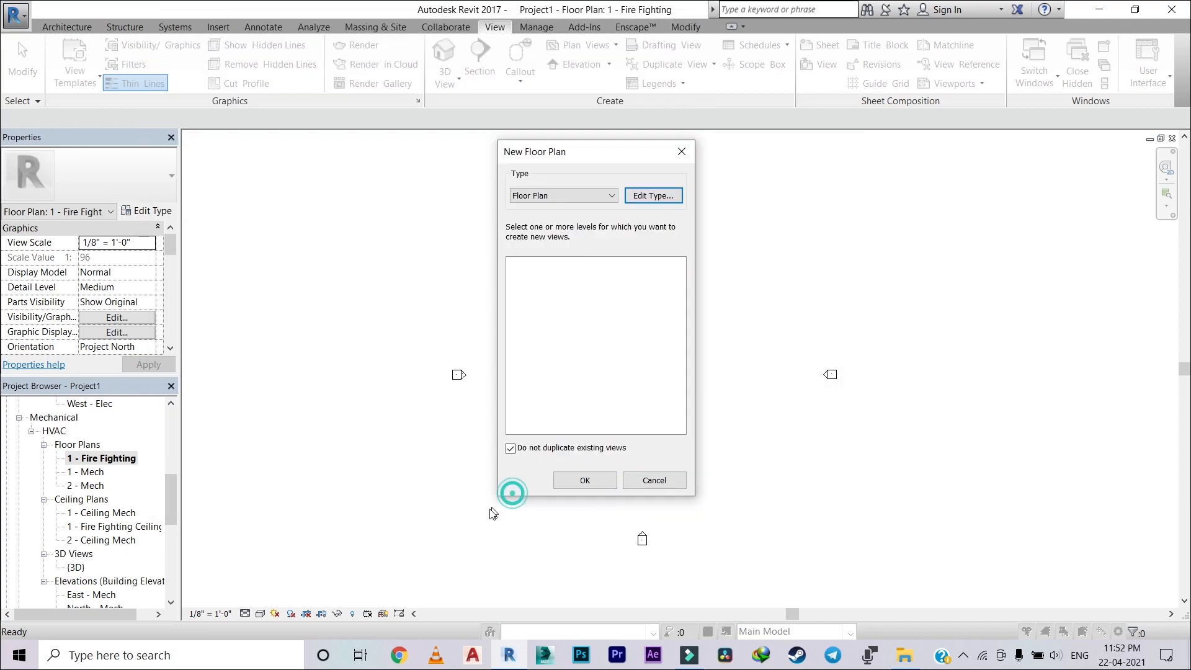
{"action": "left_click", "coordinate": [597, 482]}
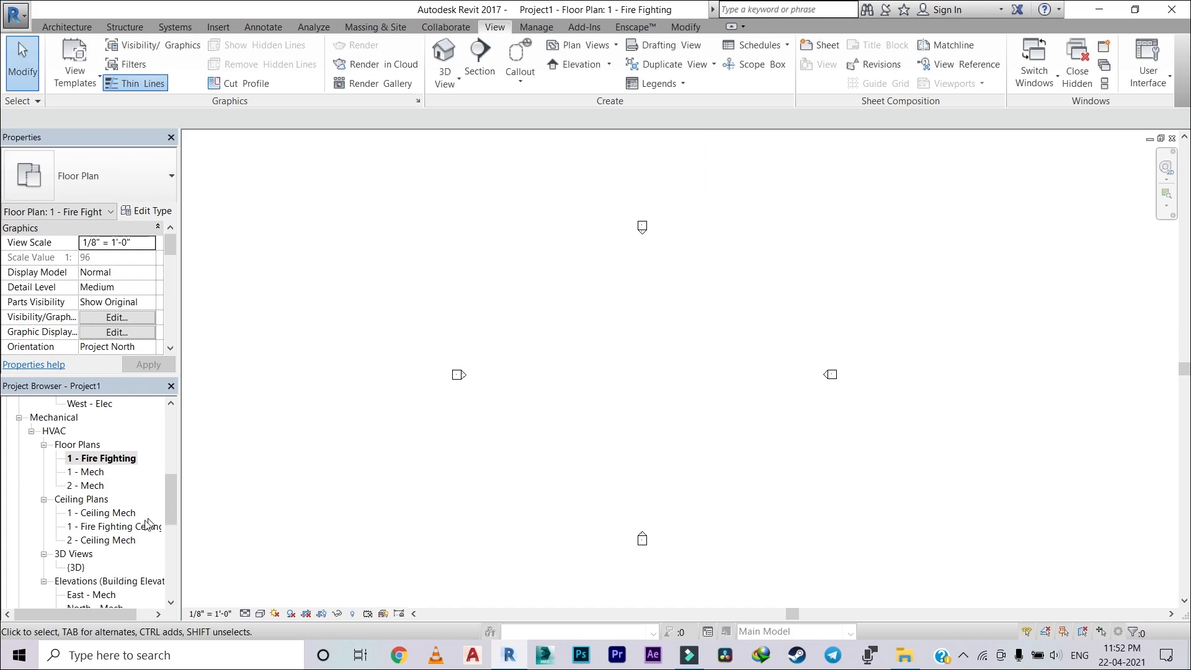
{"action": "left_click", "coordinate": [137, 527]}
{"action": "left_click", "coordinate": [600, 46]}
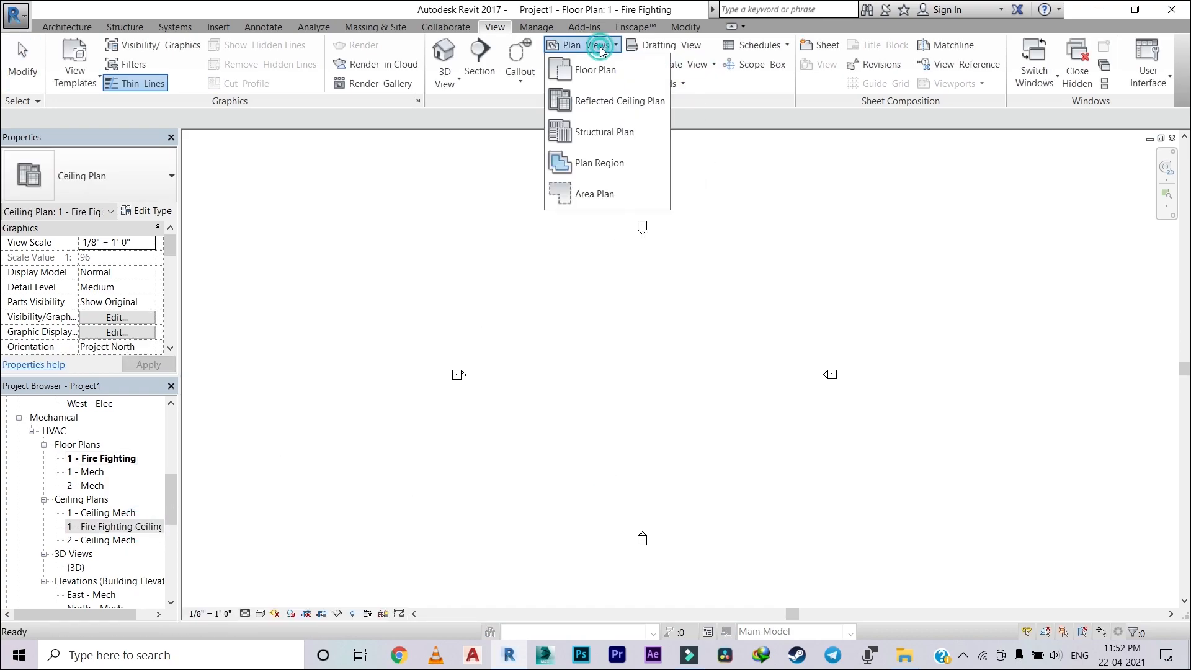
{"action": "left_click", "coordinate": [610, 104]}
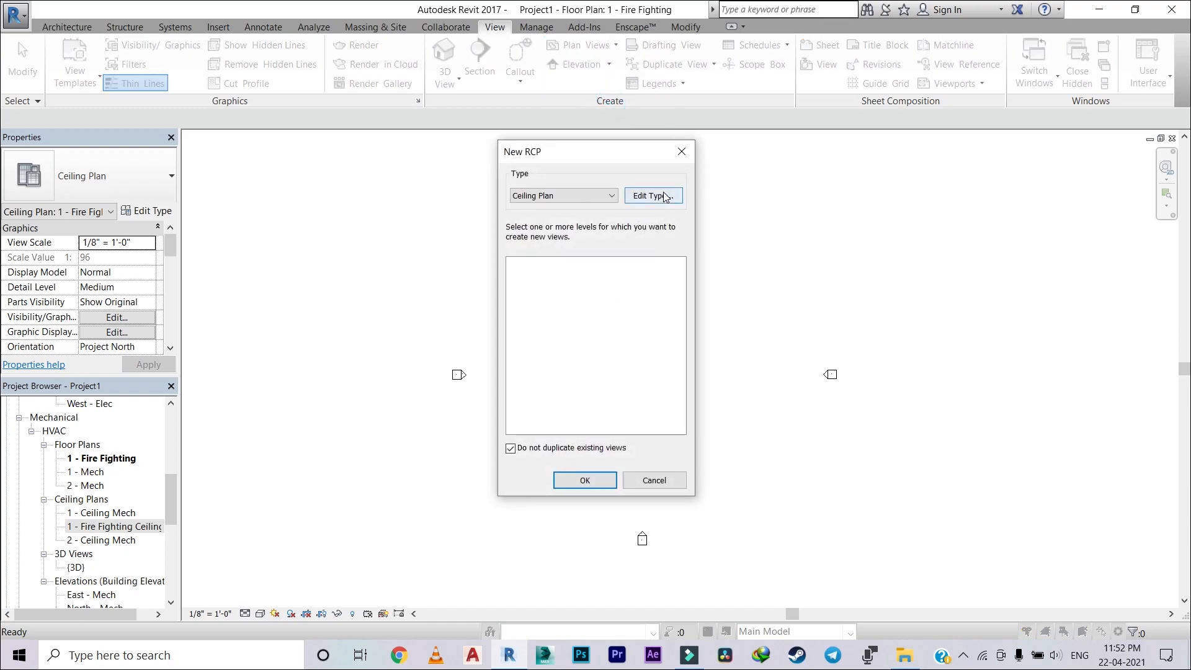
{"action": "left_click", "coordinate": [682, 151]}
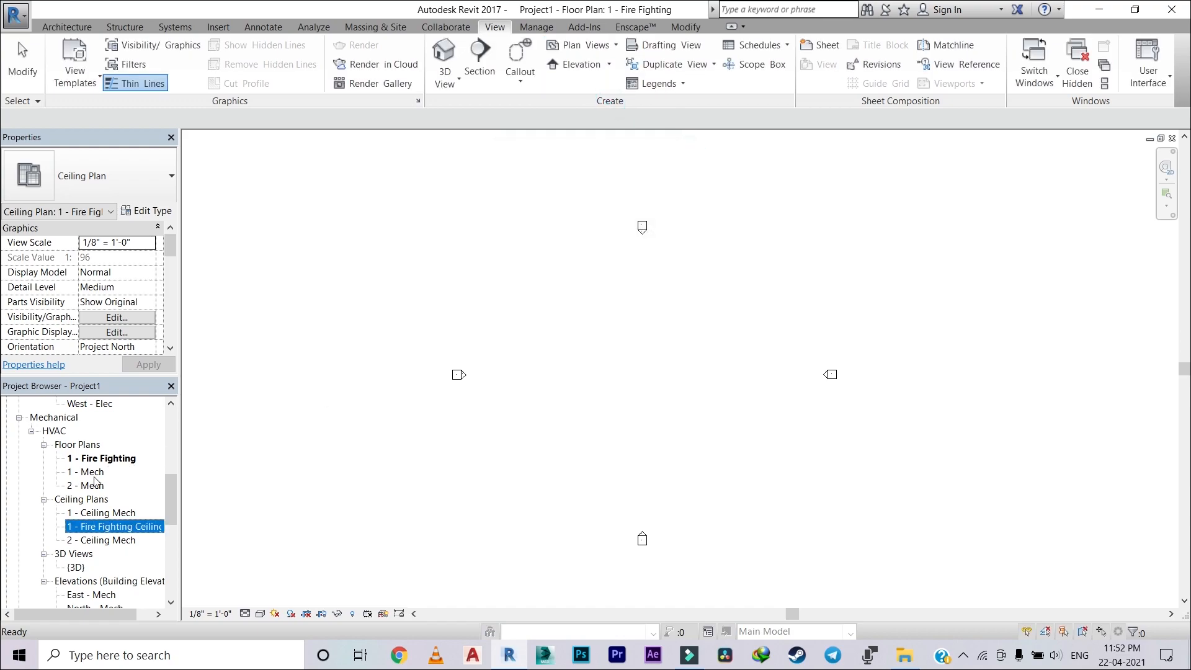
Step: Open the 1 - Fire Fighting Ceiling view and bring up the view template choice in the Ceiling Plan type properties
{"action": "double_click", "coordinate": [135, 527]}
{"action": "left_click", "coordinate": [594, 315]}
{"action": "left_click", "coordinate": [608, 47]}
{"action": "left_click", "coordinate": [606, 91]}
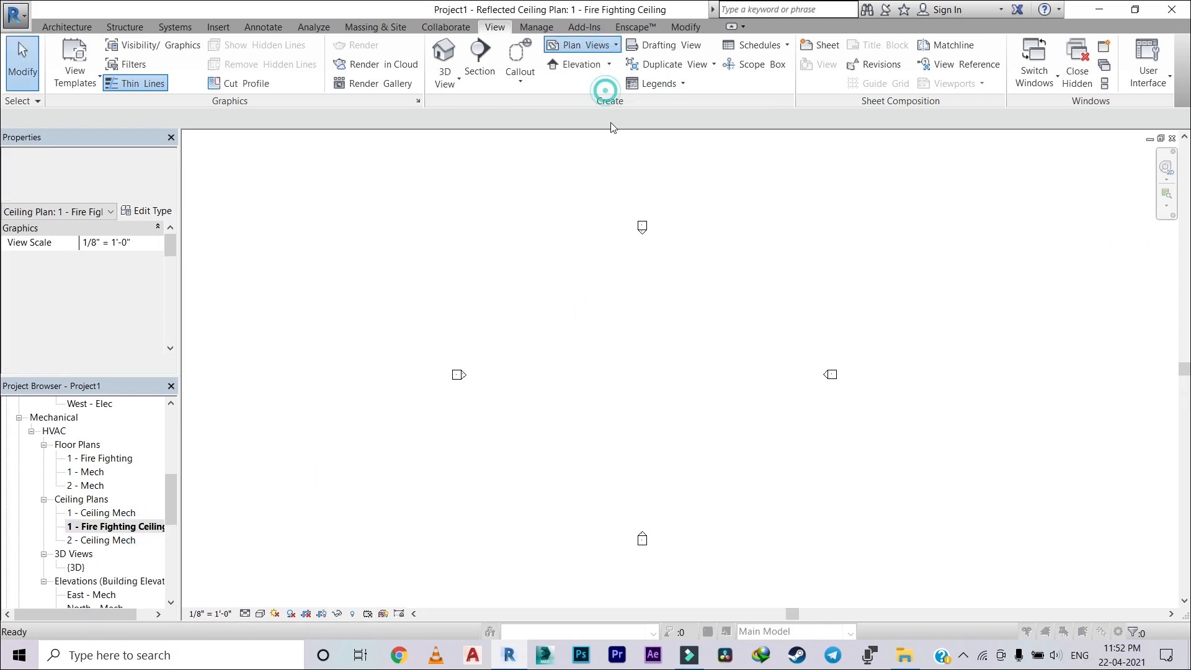
{"action": "left_click", "coordinate": [644, 195]}
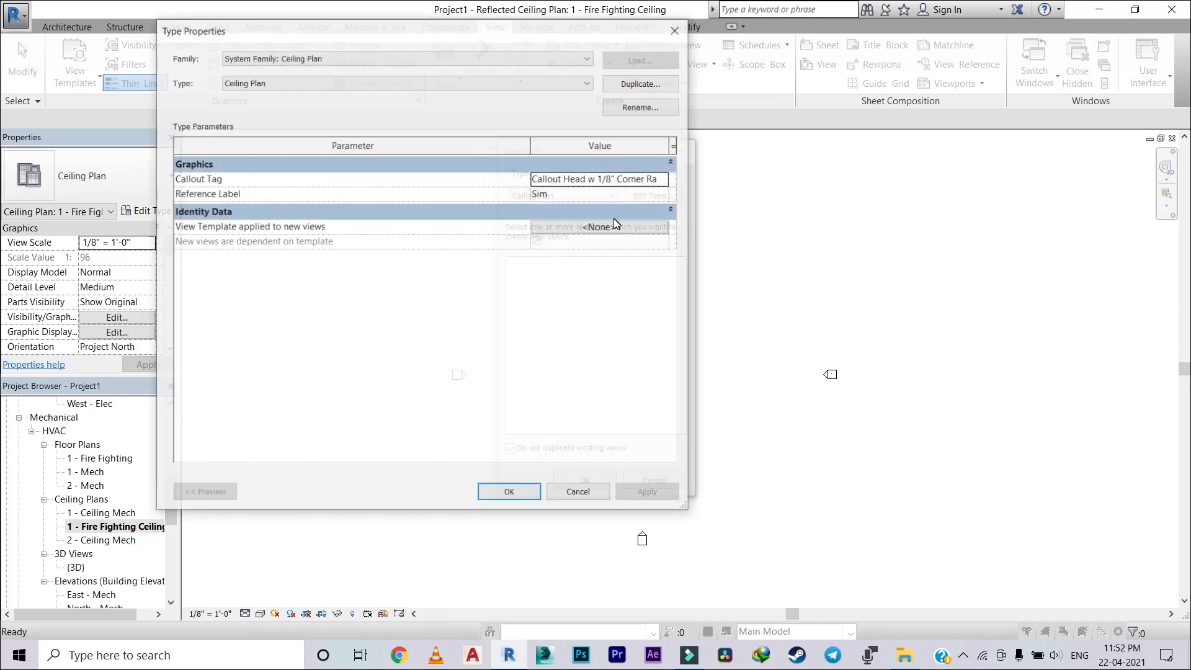
{"action": "left_click", "coordinate": [608, 227]}
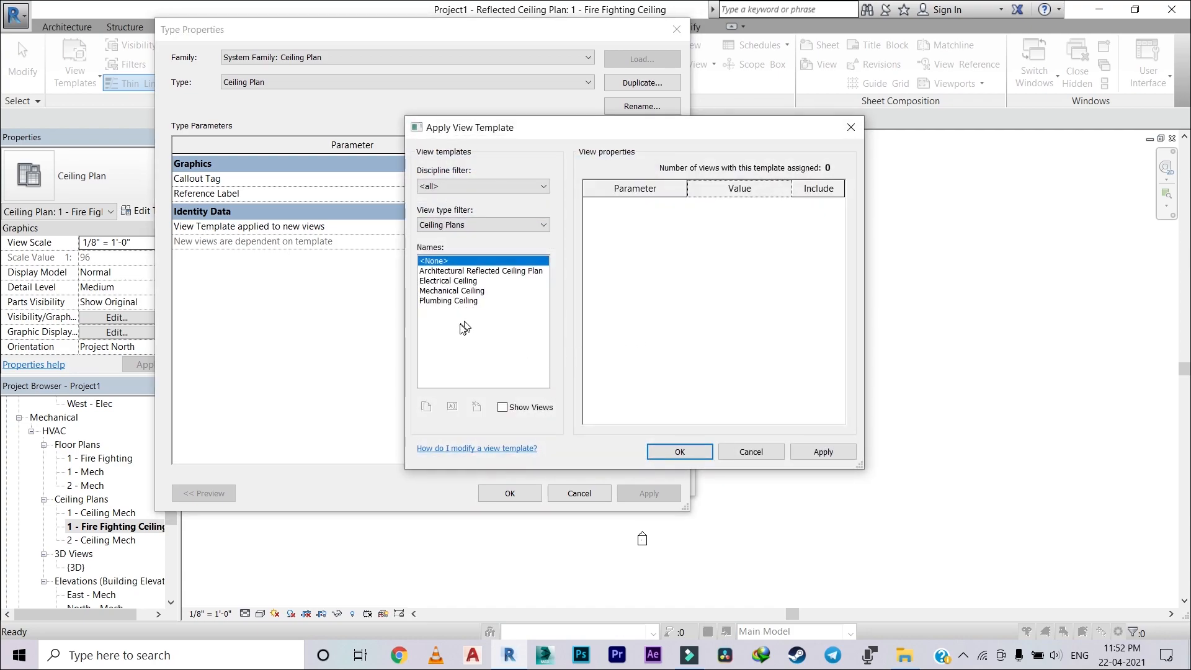
Step: Duplicate the Mechanical Ceiling view template and name the copy "Fire Fighting Ceiling"
{"action": "left_click", "coordinate": [459, 304]}
{"action": "left_click", "coordinate": [458, 292]}
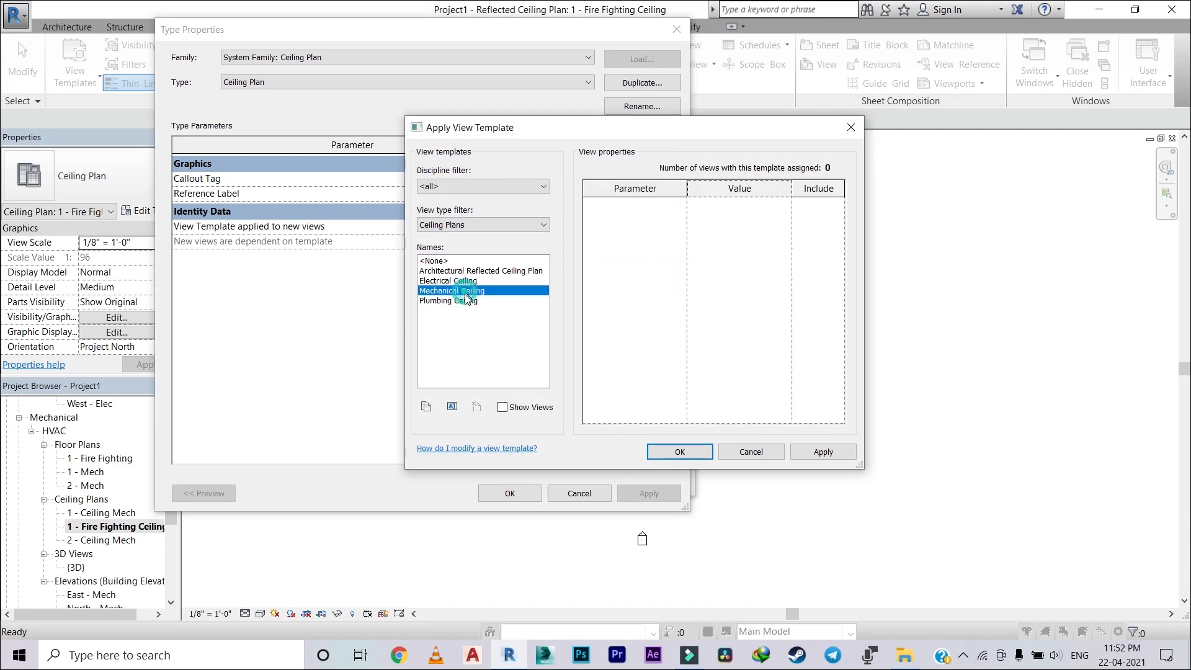
{"action": "left_click", "coordinate": [427, 407]}
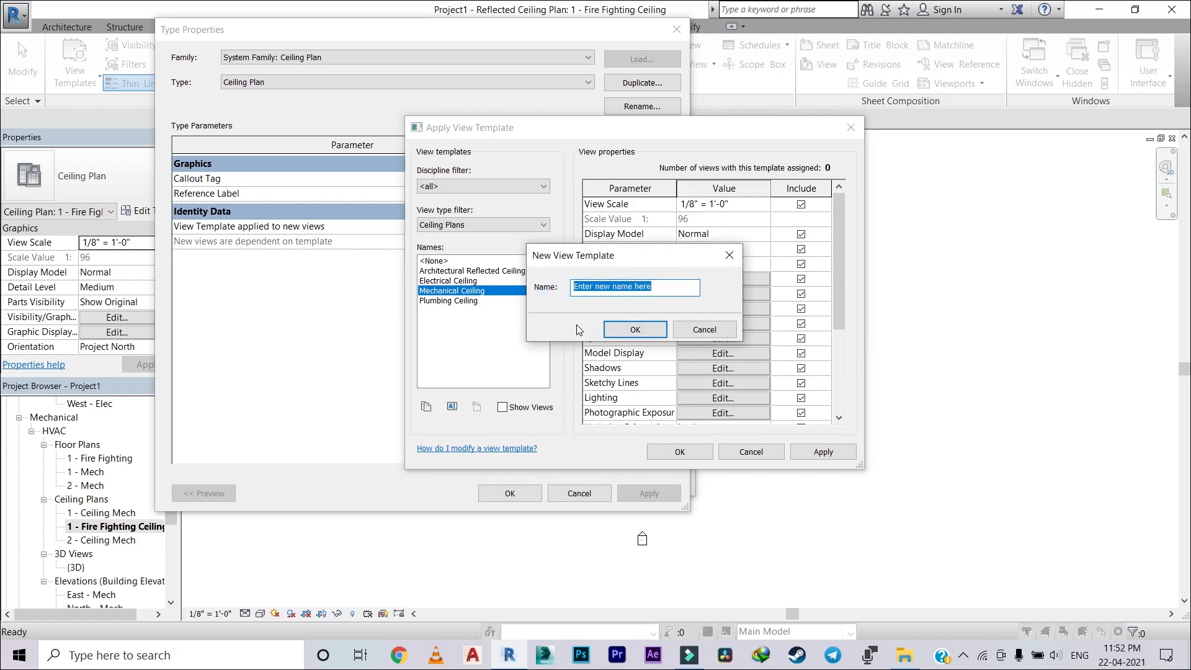
{"action": "key", "text": "BackSpace"}
{"action": "type", "text": "F"}
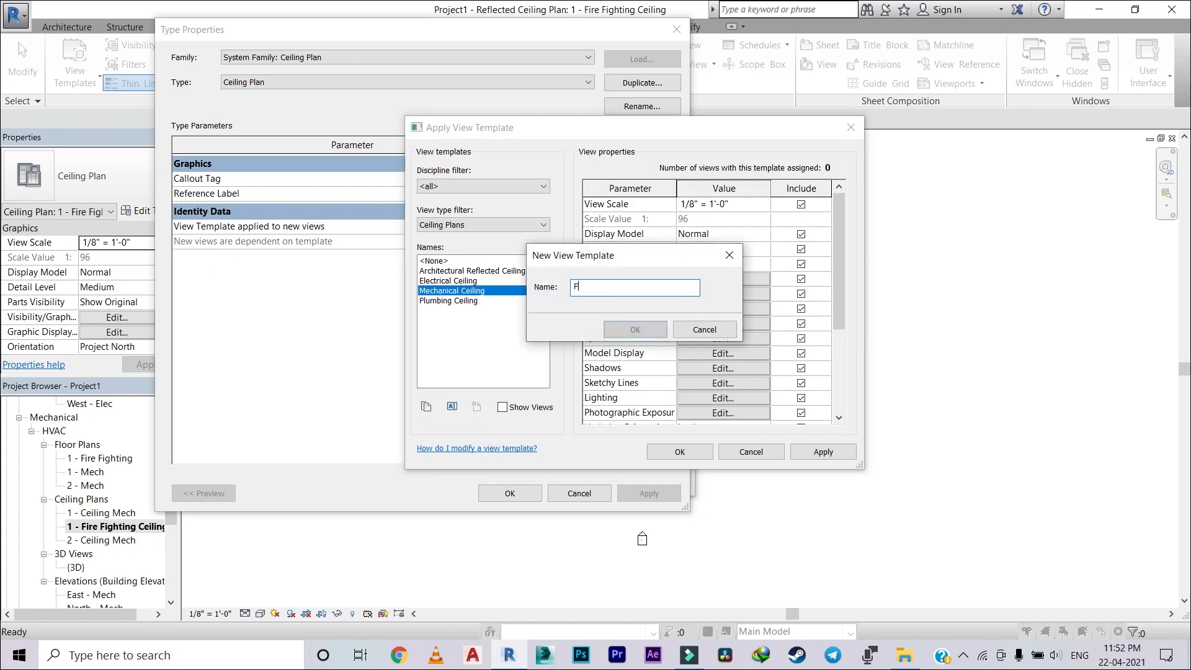
{"action": "type", "text": "ire FF"}
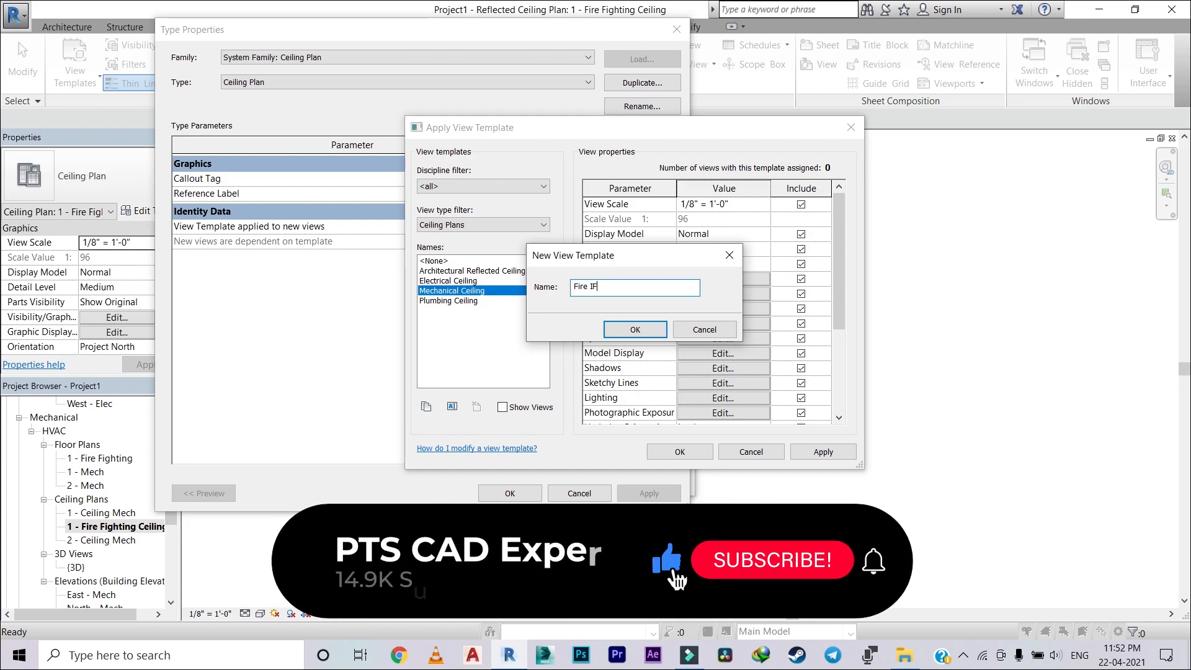
{"action": "type", "text": "Ight"}
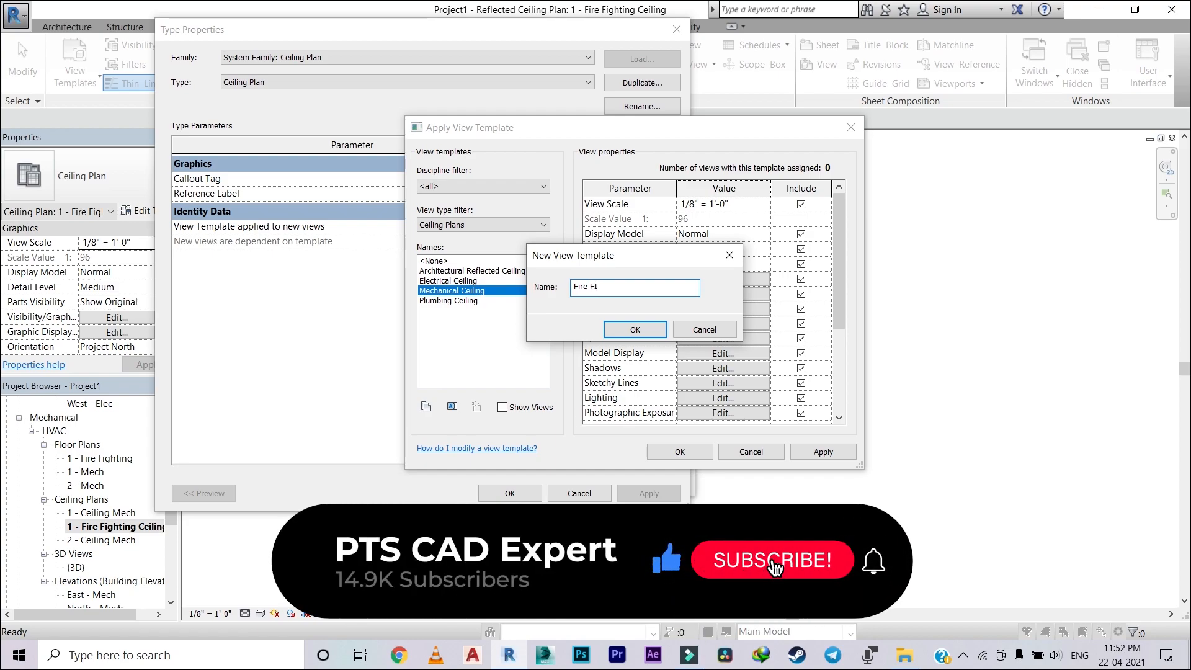
{"action": "key", "text": "BackSpace"}
{"action": "key", "text": "BackSpace"}
{"action": "key", "text": "BackSpace"}
{"action": "key", "text": "BackSpace"}
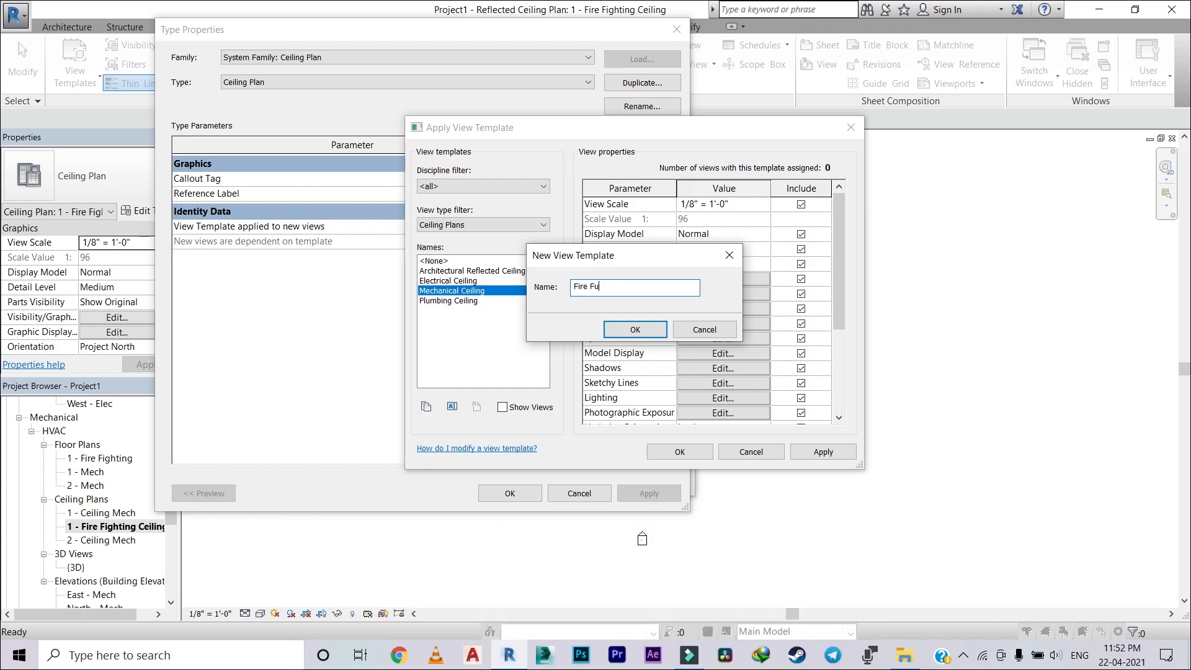
{"action": "type", "text": "ighting"}
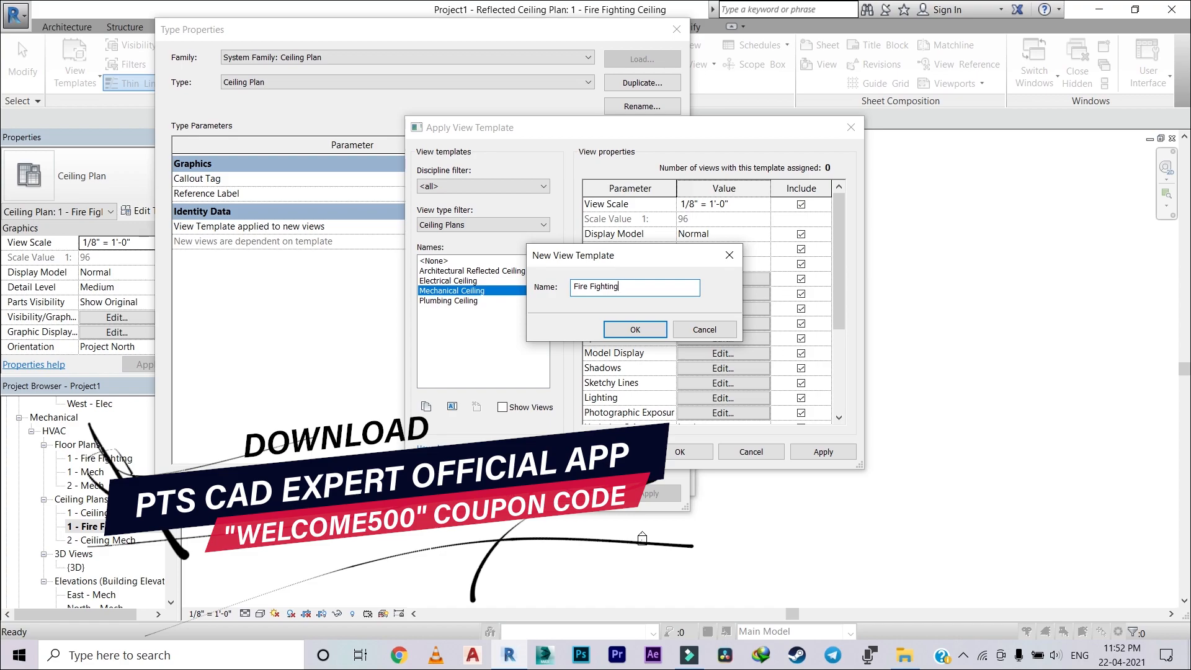
{"action": "type", "text": " Ceiling"}
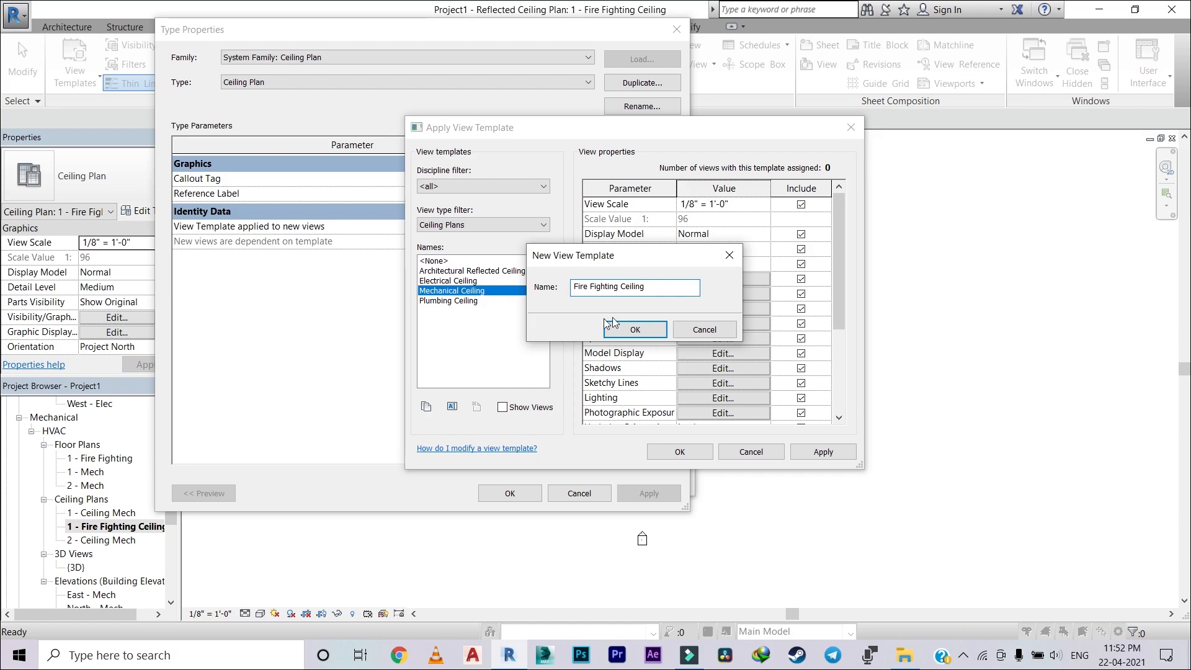
{"action": "left_click", "coordinate": [621, 337]}
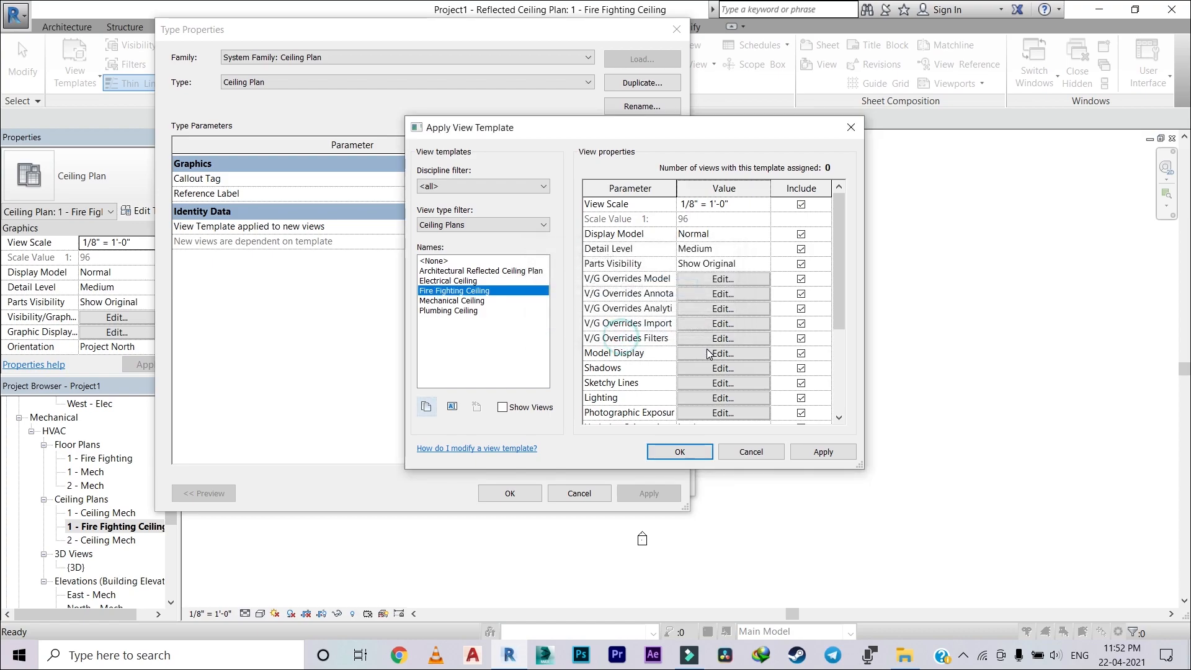
Step: Set the Fire Fighting Ceiling template's Sub-Discipline to Fire Fighting and assign the template to new views of the Ceiling Plan type
{"action": "scroll", "coordinate": [650, 354], "scroll_direction": "down", "scroll_amount": 3}
{"action": "left_click", "coordinate": [725, 400]}
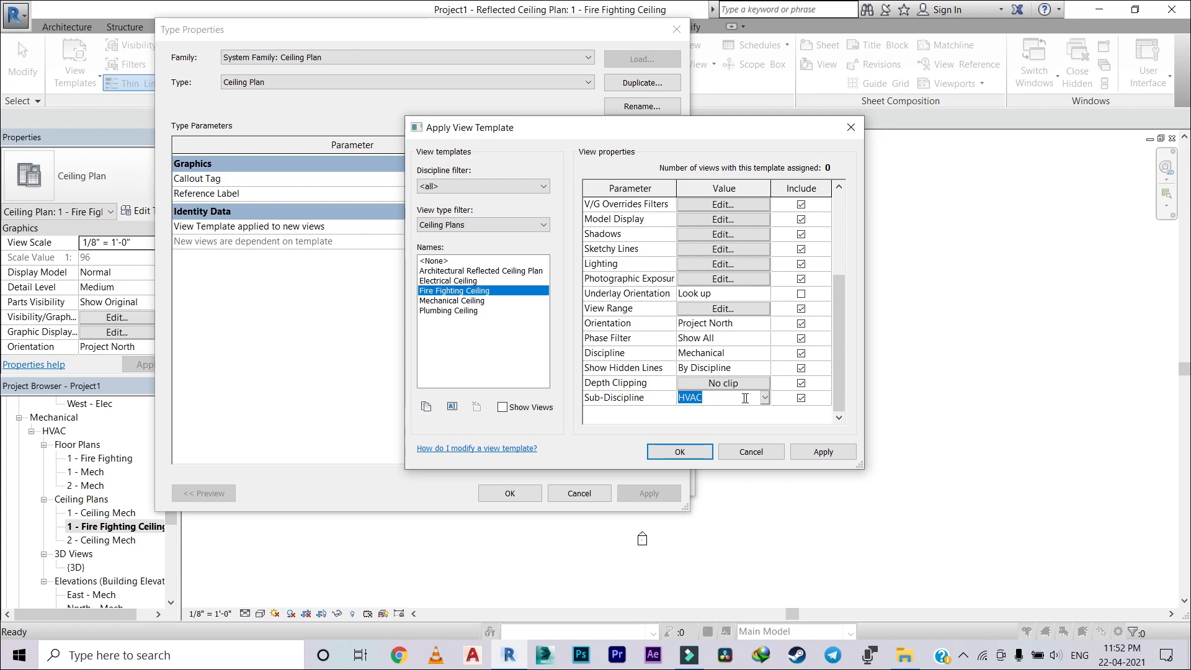
{"action": "left_click", "coordinate": [765, 398]}
{"action": "left_click", "coordinate": [719, 413]}
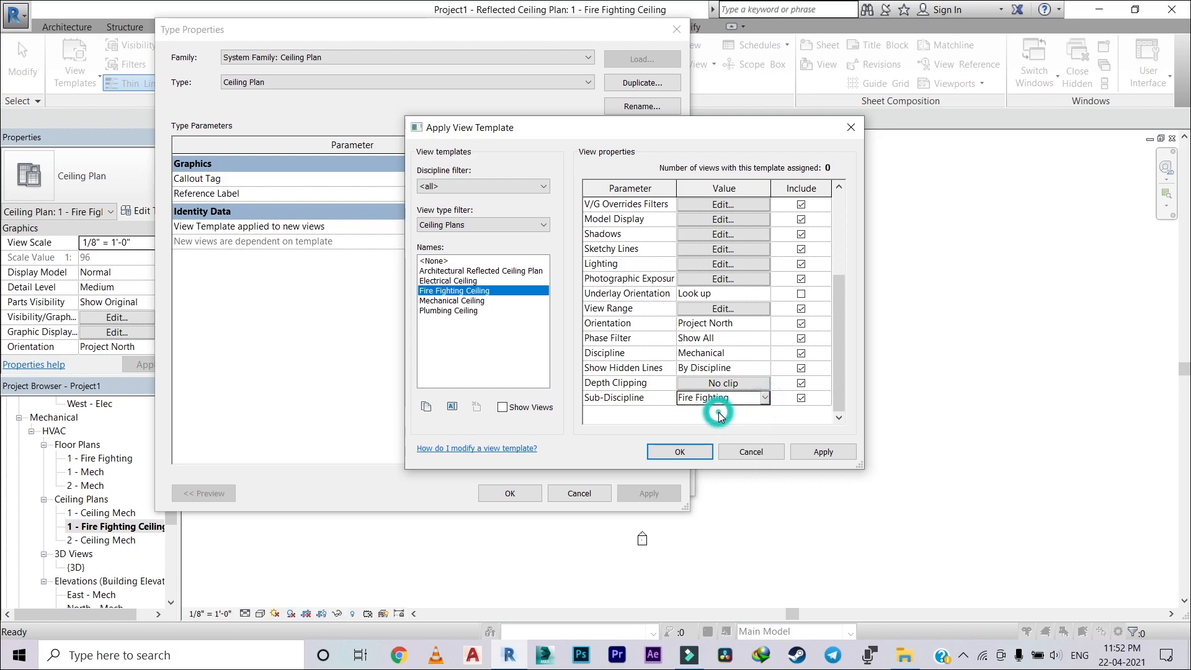
{"action": "left_click", "coordinate": [684, 457]}
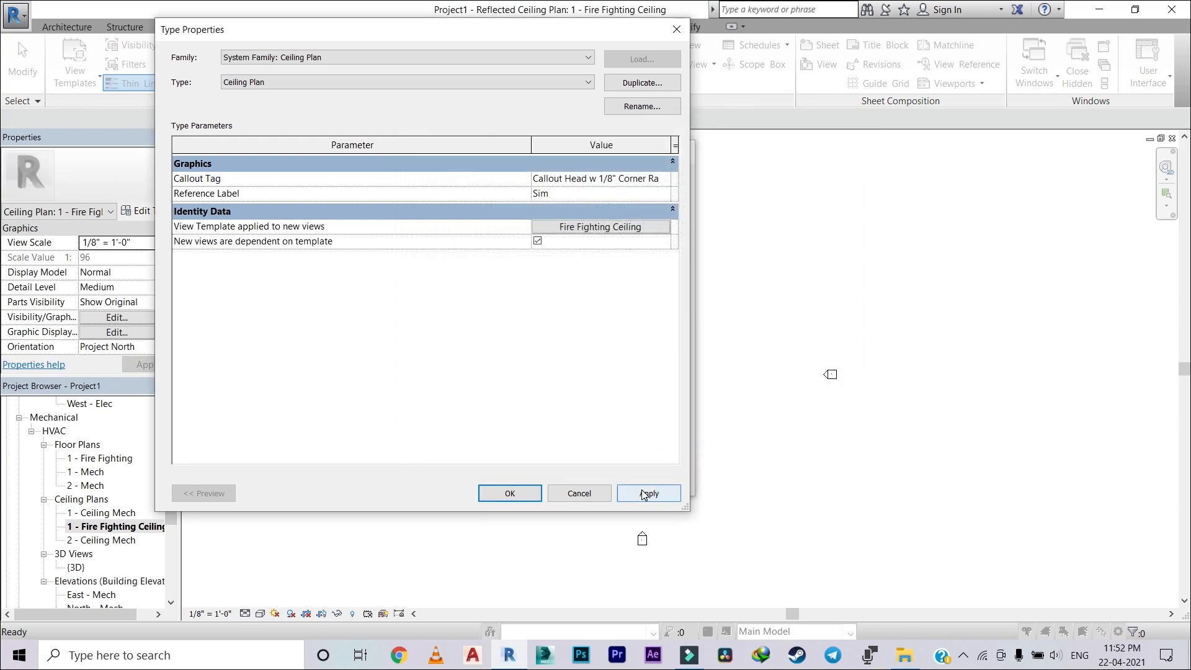
{"action": "left_click", "coordinate": [509, 493]}
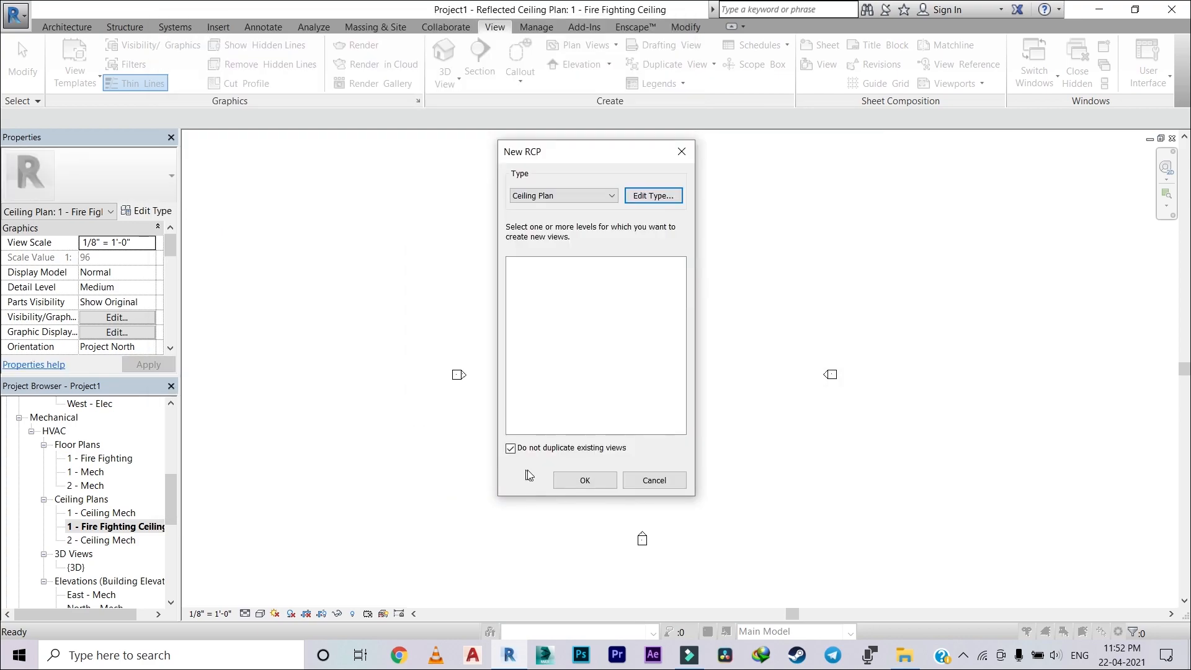
{"action": "left_click", "coordinate": [585, 480]}
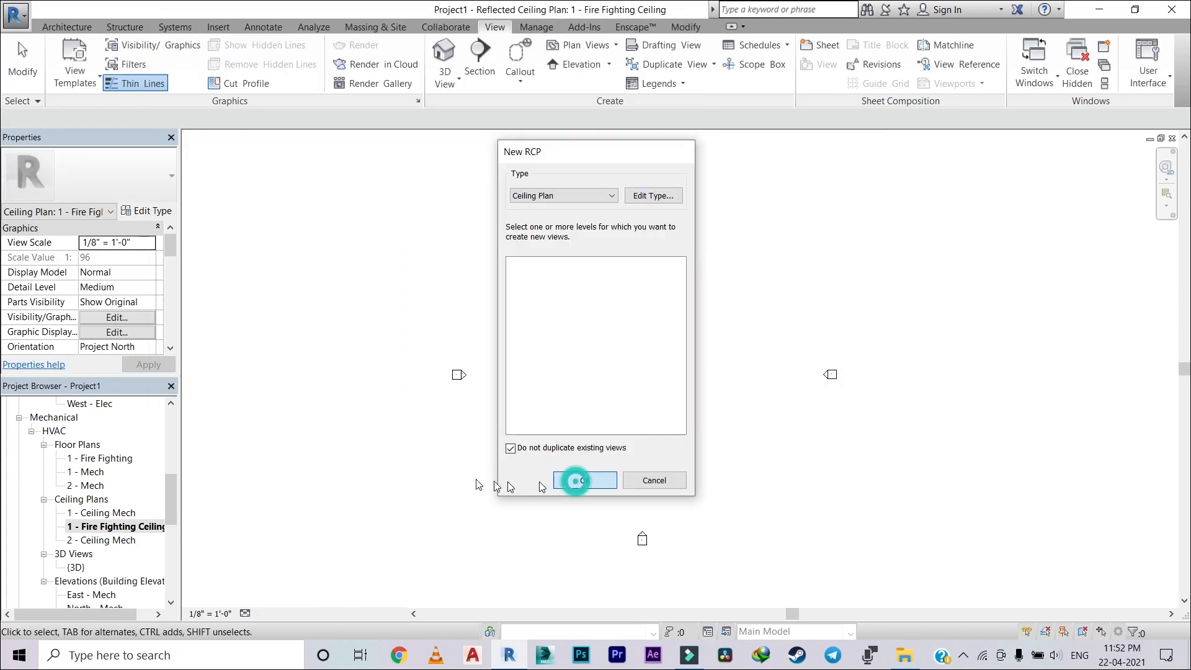
Step: Set the Sub-Discipline of the 1 - Fire Fighting floor plan view to Fire Fighting and apply the change
{"action": "left_click", "coordinate": [124, 459]}
{"action": "scroll", "coordinate": [100, 474], "scroll_direction": "up", "scroll_amount": 2}
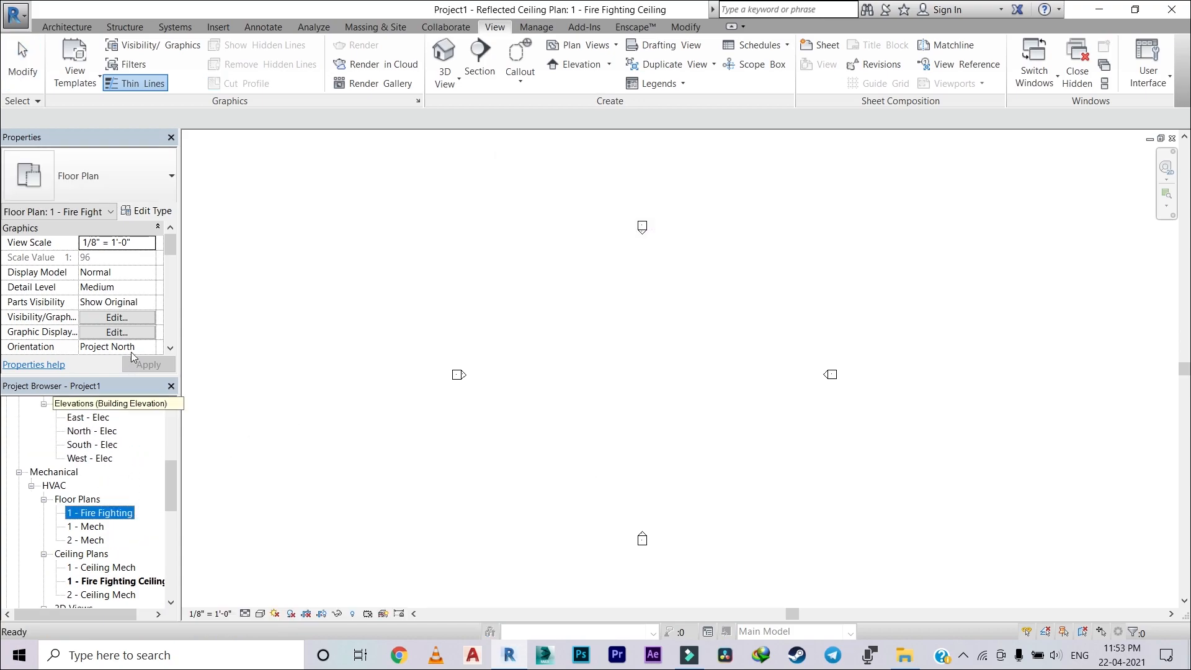
{"action": "scroll", "coordinate": [128, 319], "scroll_direction": "down", "scroll_amount": 2}
{"action": "scroll", "coordinate": [126, 321], "scroll_direction": "down", "scroll_amount": 4}
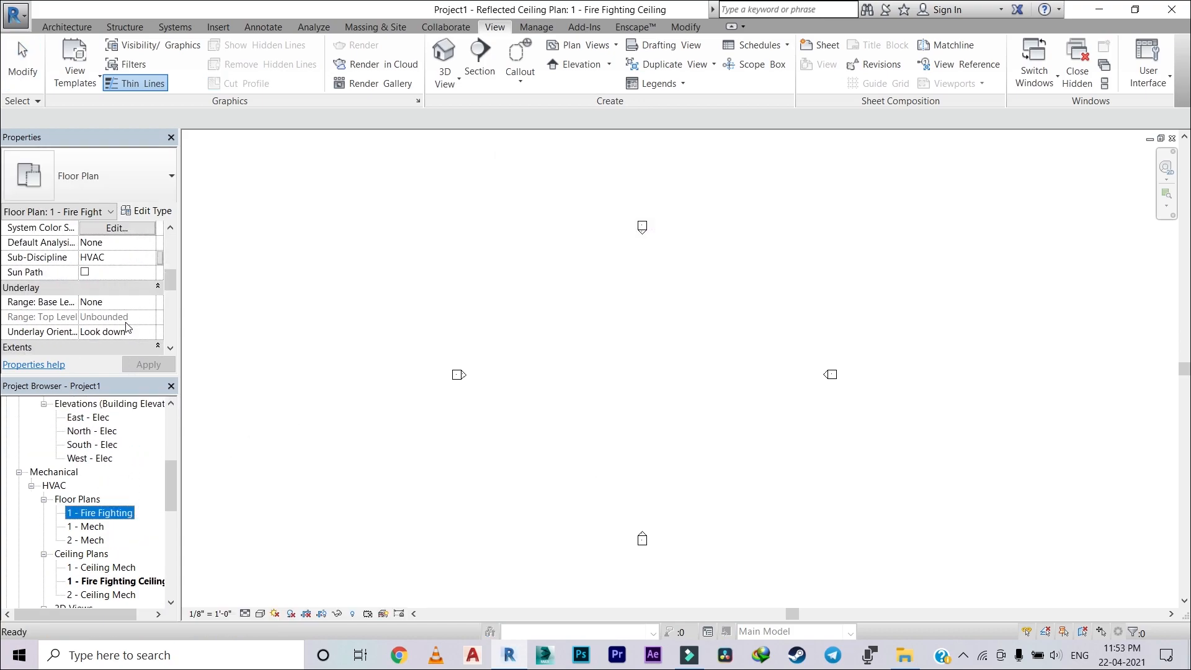
{"action": "left_click", "coordinate": [154, 256]}
{"action": "left_click", "coordinate": [120, 271]}
{"action": "left_click", "coordinate": [146, 364]}
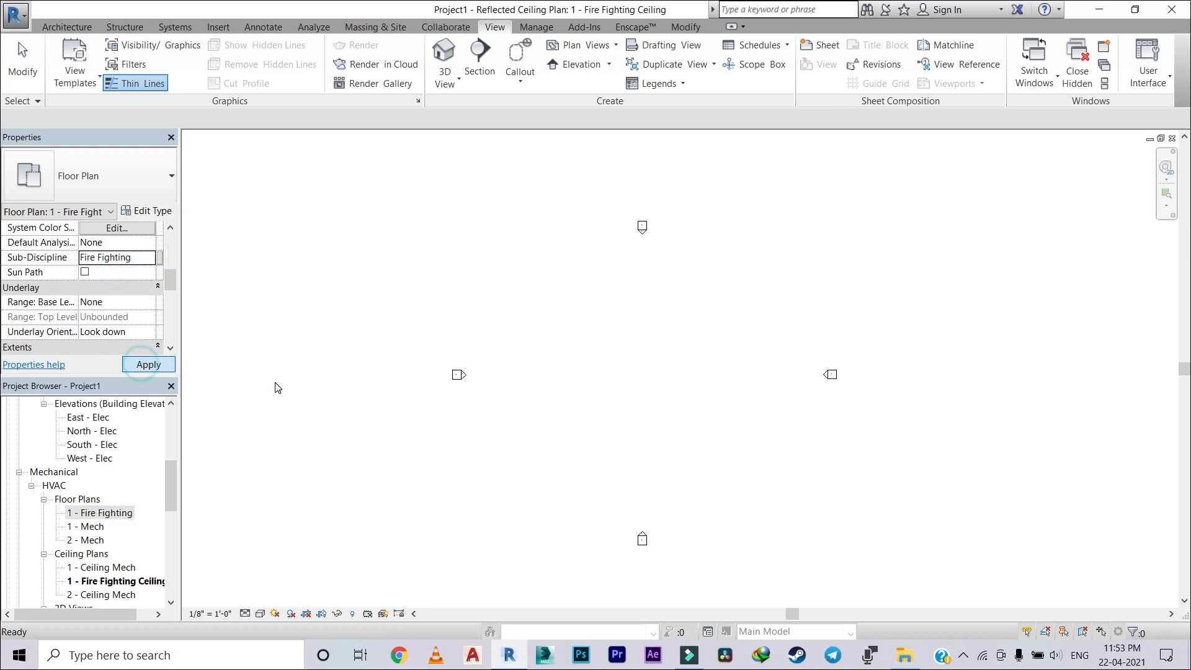
Step: Set the Sub-Discipline of the 1 - Fire Fighting Ceiling view to Fire Fighting and apply the change
{"action": "scroll", "coordinate": [90, 487], "scroll_direction": "down", "scroll_amount": 2}
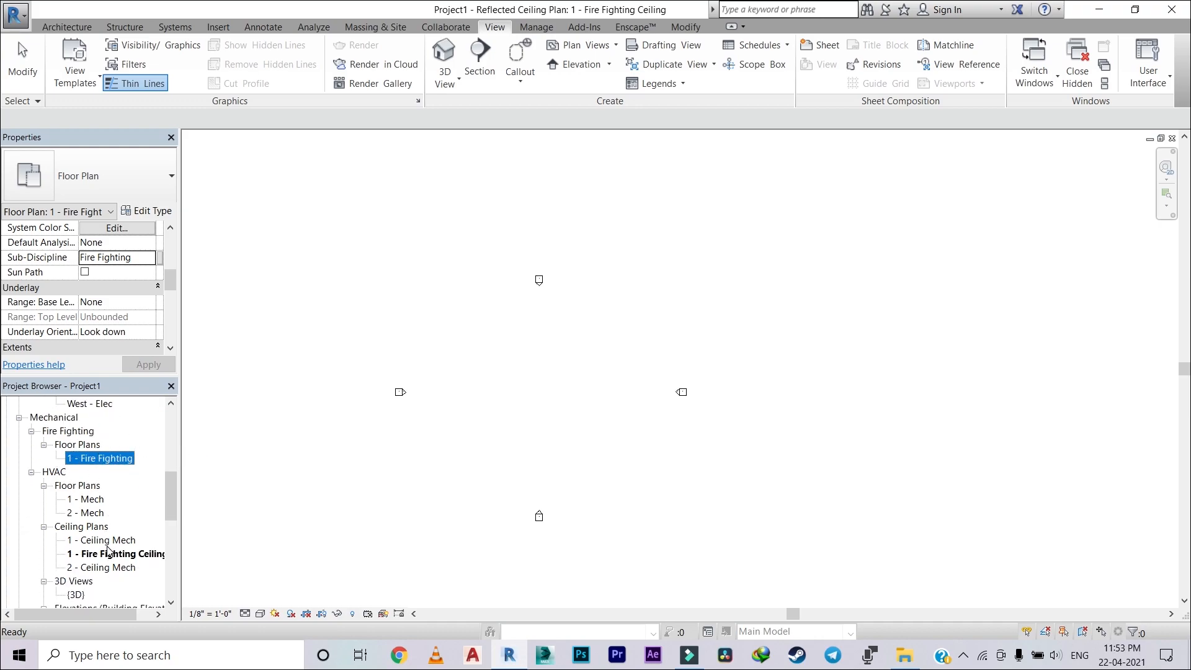
{"action": "left_click", "coordinate": [133, 554]}
{"action": "scroll", "coordinate": [149, 323], "scroll_direction": "down", "scroll_amount": 5}
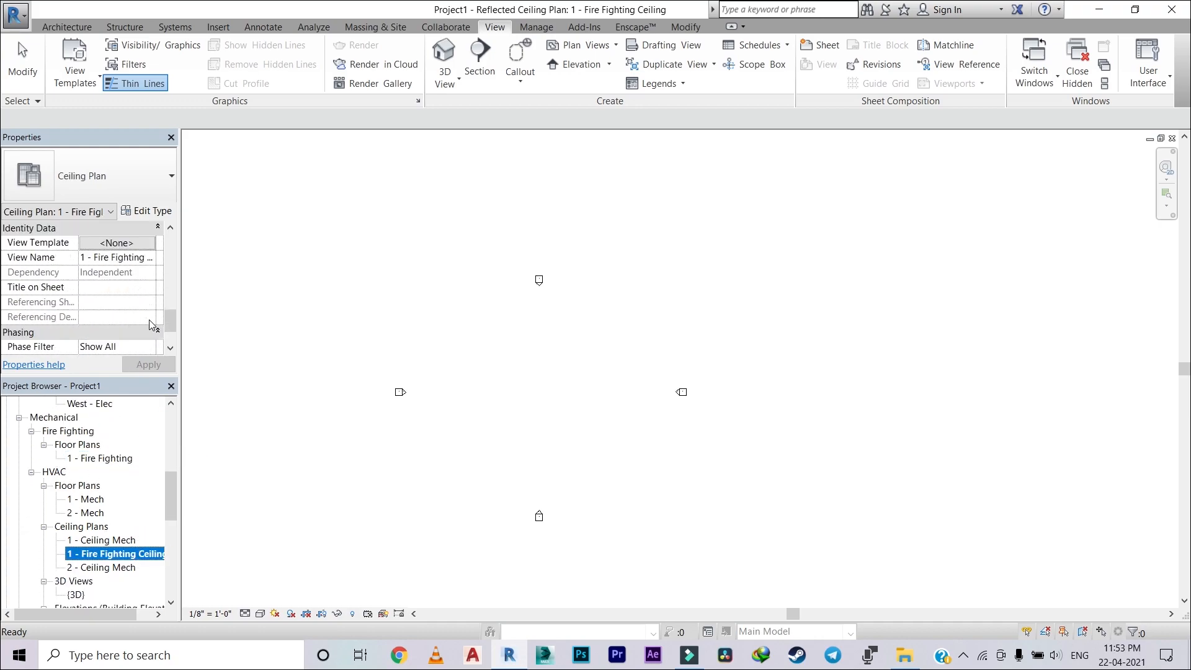
{"action": "scroll", "coordinate": [117, 266], "scroll_direction": "up", "scroll_amount": 5}
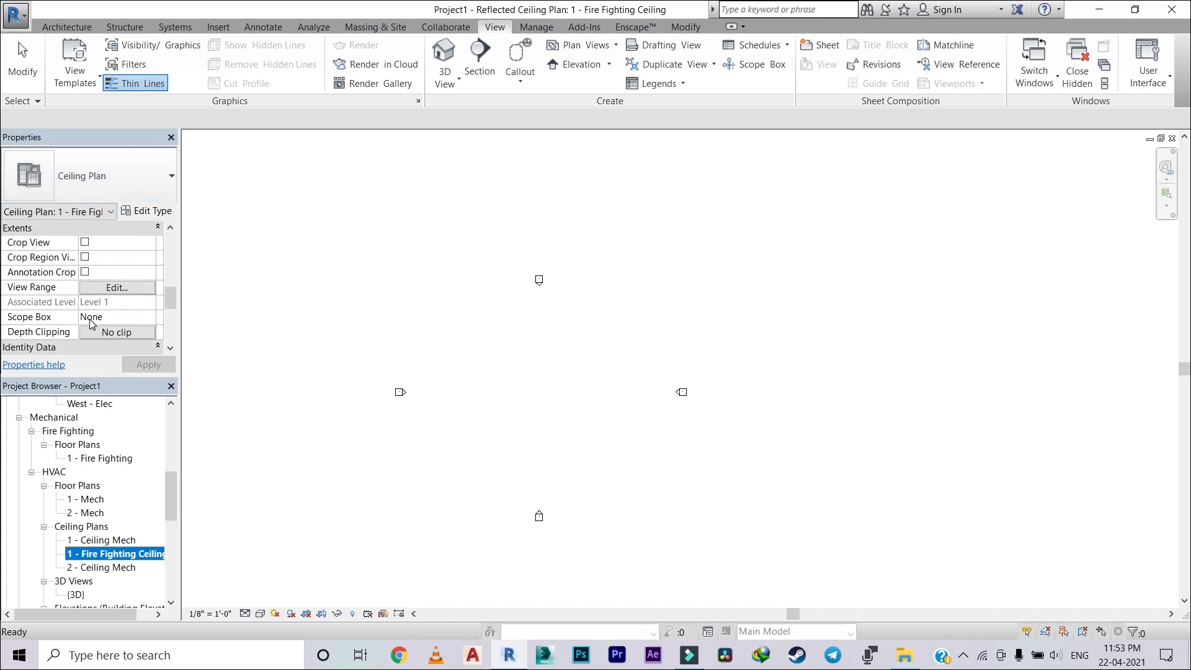
{"action": "scroll", "coordinate": [94, 312], "scroll_direction": "down", "scroll_amount": 3}
{"action": "scroll", "coordinate": [94, 312], "scroll_direction": "up", "scroll_amount": 3}
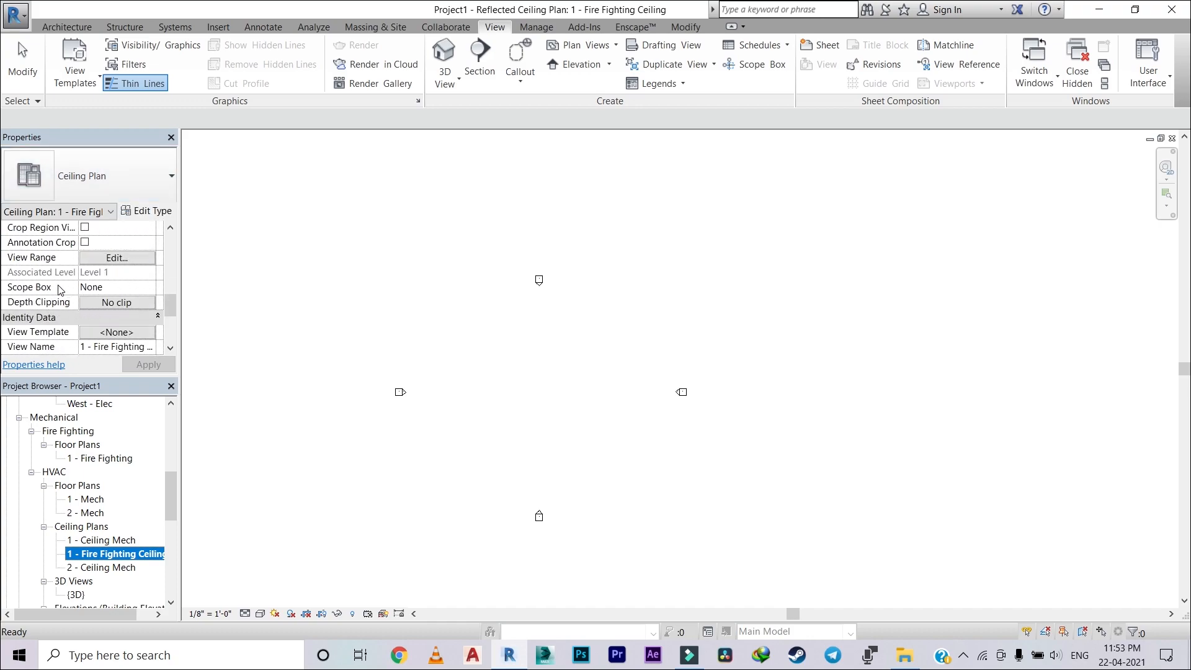
{"action": "scroll", "coordinate": [47, 296], "scroll_direction": "up", "scroll_amount": 4}
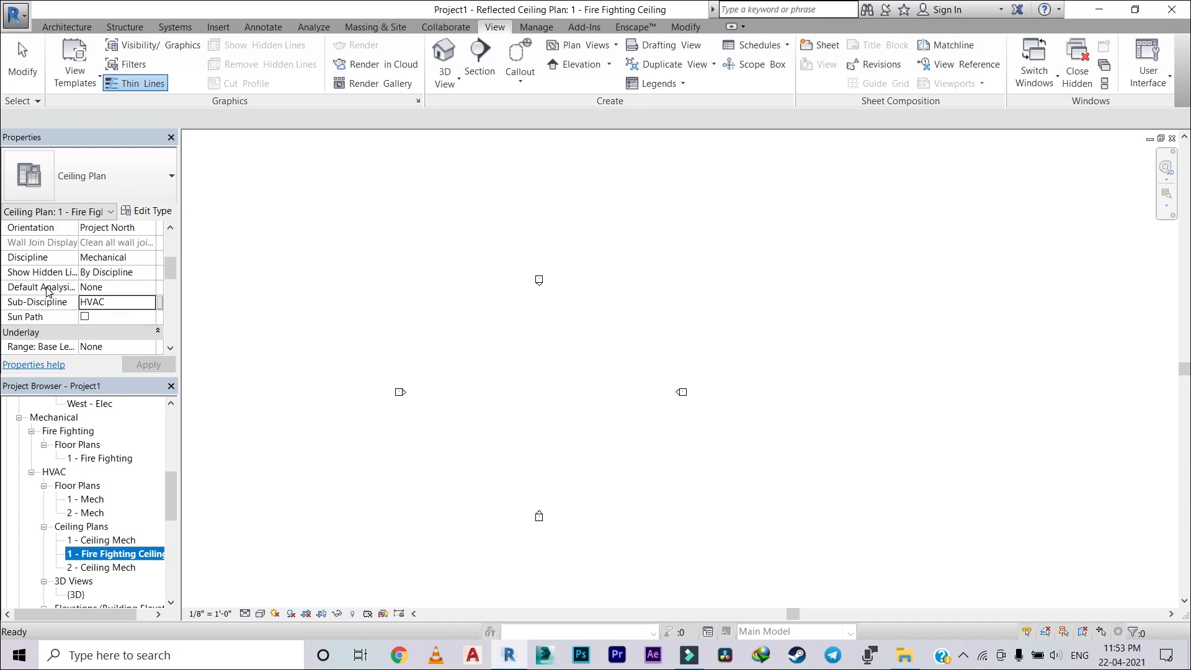
{"action": "left_click", "coordinate": [154, 304]}
{"action": "left_click", "coordinate": [108, 315]}
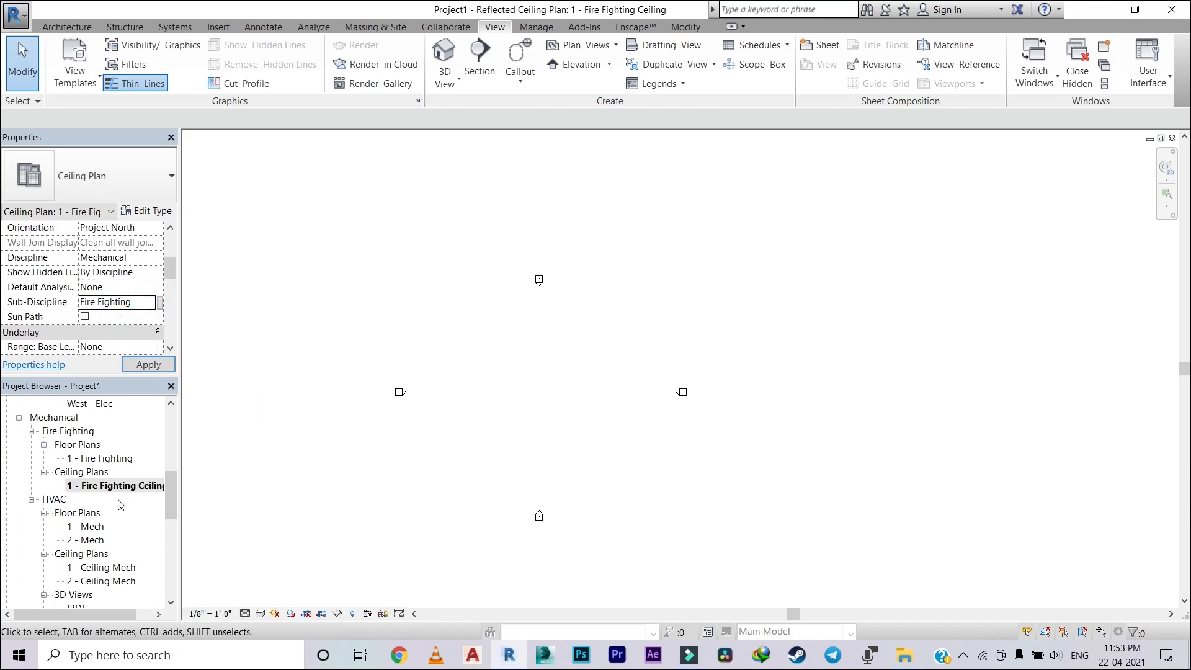
{"action": "left_click", "coordinate": [299, 404]}
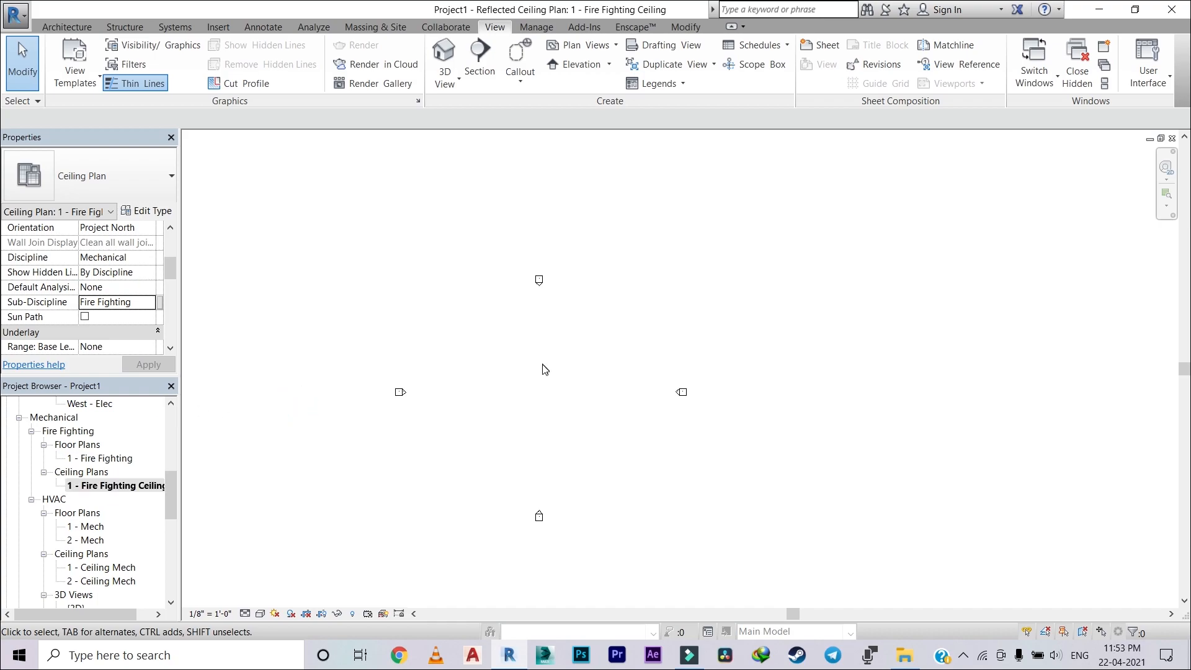
Step: Open the 1 - Fire Fighting floor plan view under the Mechanical discipline
{"action": "left_click", "coordinate": [128, 457]}
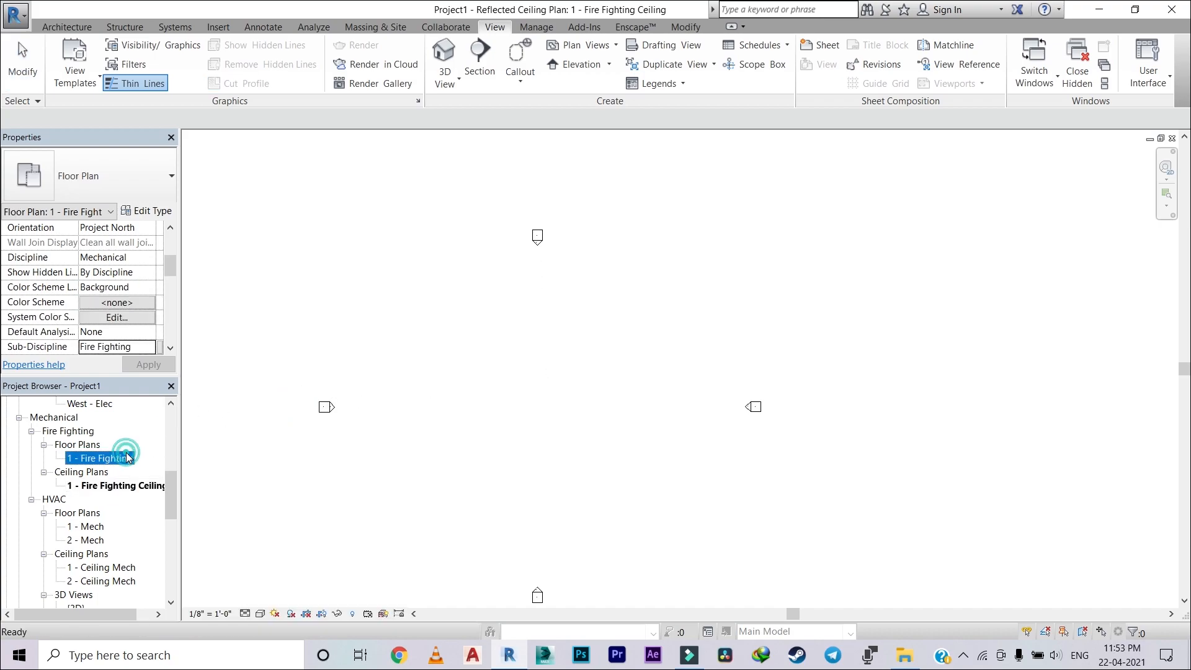
{"action": "double_click", "coordinate": [127, 457]}
{"action": "scroll", "coordinate": [626, 340], "scroll_direction": "up", "scroll_amount": 2}
{"action": "scroll", "coordinate": [626, 341], "scroll_direction": "down", "scroll_amount": 1}
{"action": "middle_click_drag", "start_coordinate": [627, 340], "coordinate": [598, 319]}
Step: Find the Fire Protection Wet type among the project's piping system families and open its type properties
{"action": "scroll", "coordinate": [84, 541], "scroll_direction": "down", "scroll_amount": 2}
{"action": "scroll", "coordinate": [84, 545], "scroll_direction": "down", "scroll_amount": 8}
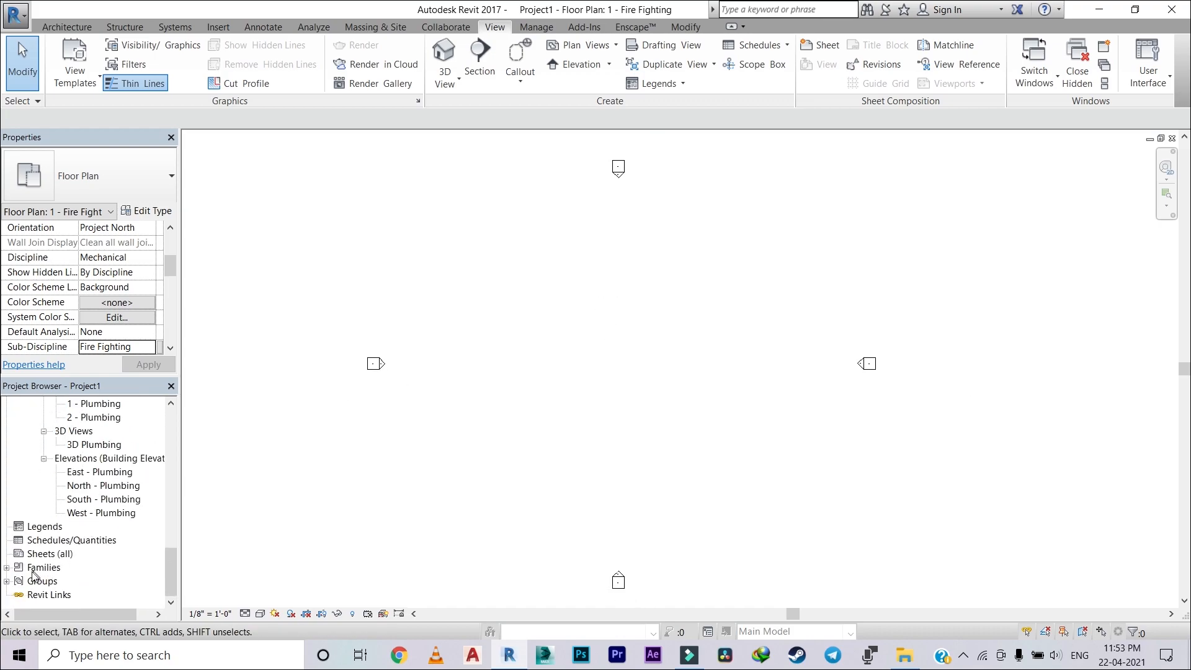
{"action": "left_click", "coordinate": [6, 566]}
{"action": "scroll", "coordinate": [36, 565], "scroll_direction": "down", "scroll_amount": 5}
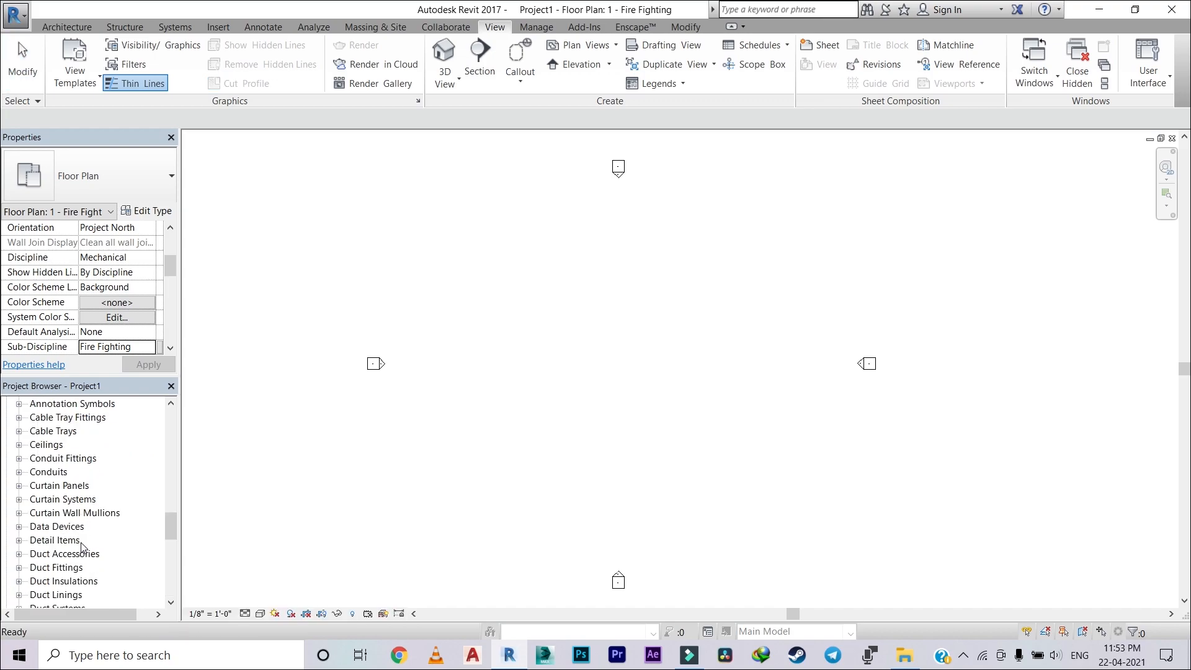
{"action": "scroll", "coordinate": [36, 561], "scroll_direction": "down", "scroll_amount": 3}
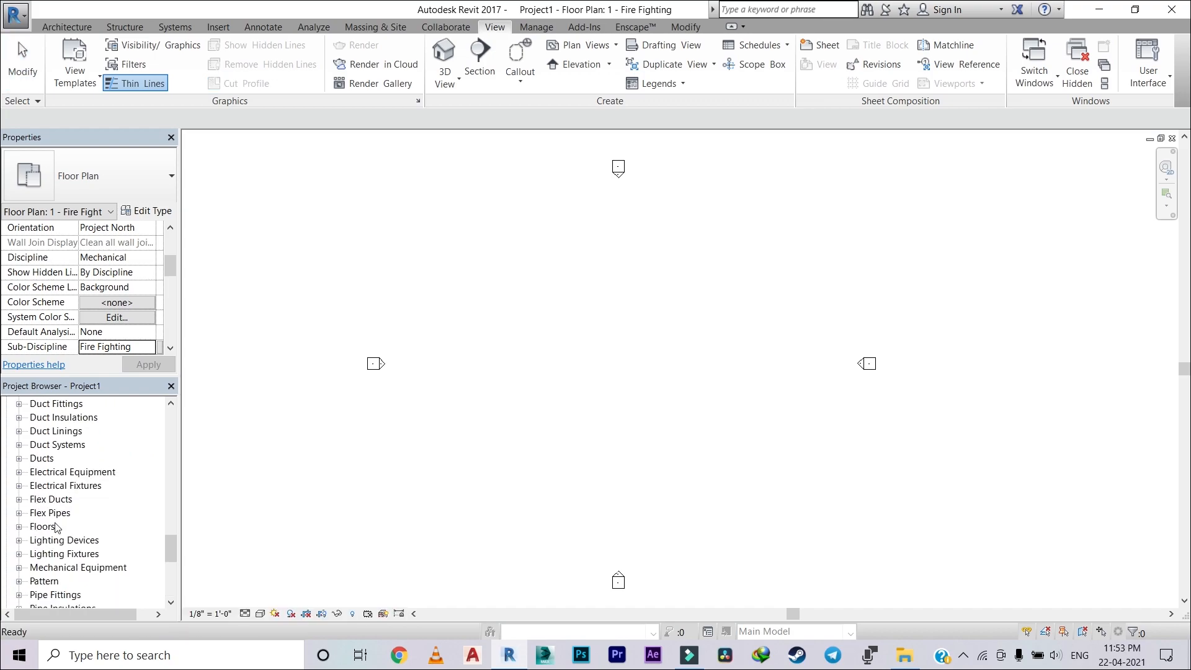
{"action": "scroll", "coordinate": [33, 559], "scroll_direction": "down", "scroll_amount": 1}
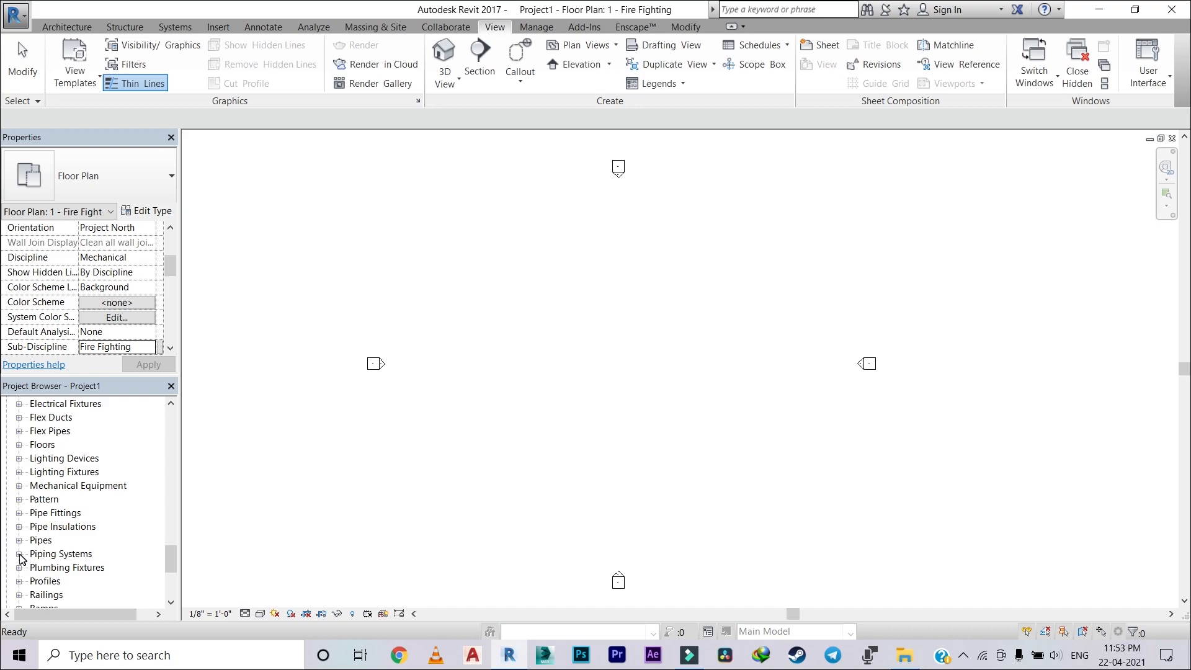
{"action": "left_click", "coordinate": [18, 554]}
{"action": "scroll", "coordinate": [38, 550], "scroll_direction": "down", "scroll_amount": 1}
{"action": "left_click", "coordinate": [31, 541]}
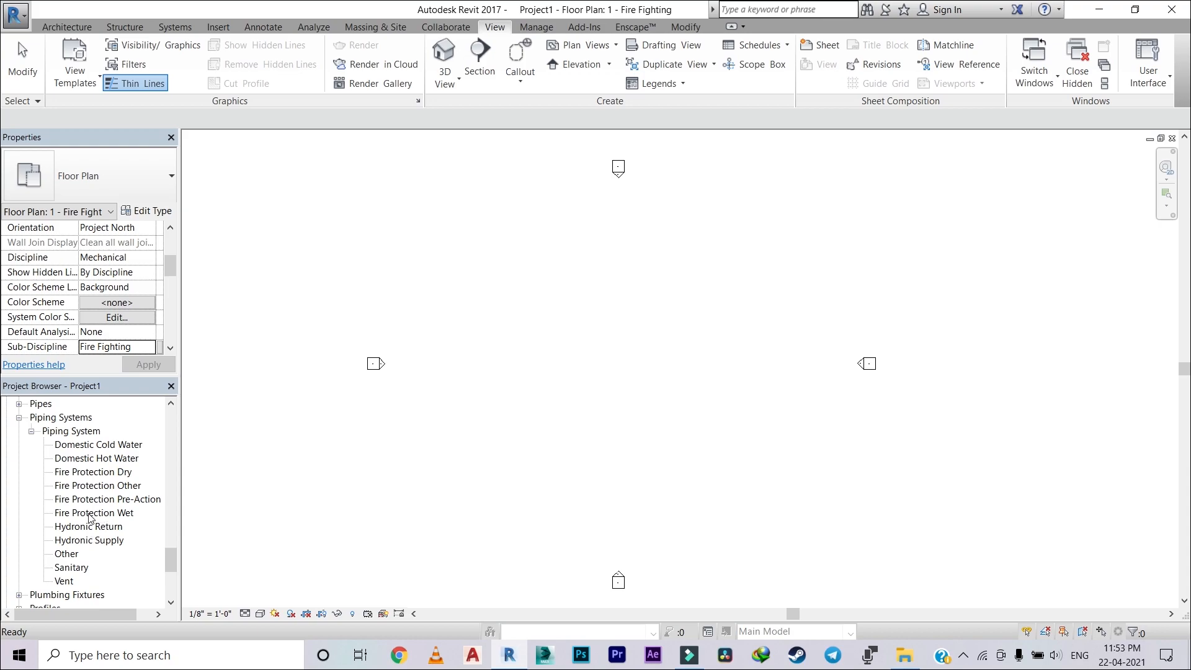
{"action": "left_click", "coordinate": [90, 514]}
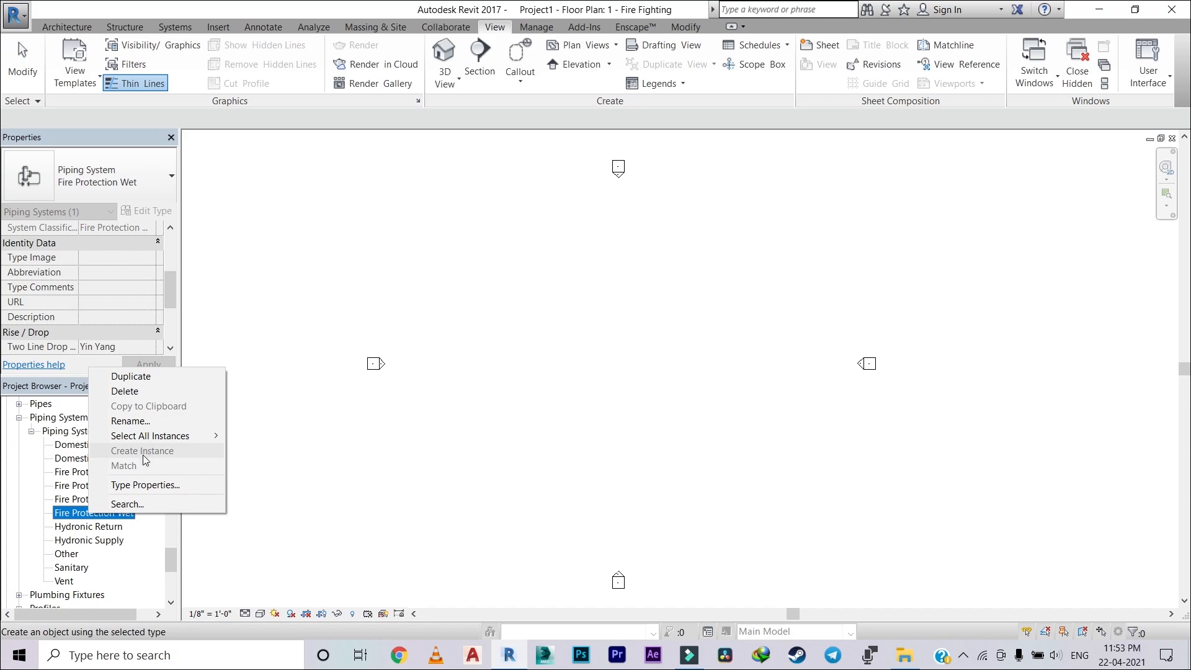
{"action": "left_click", "coordinate": [145, 485]}
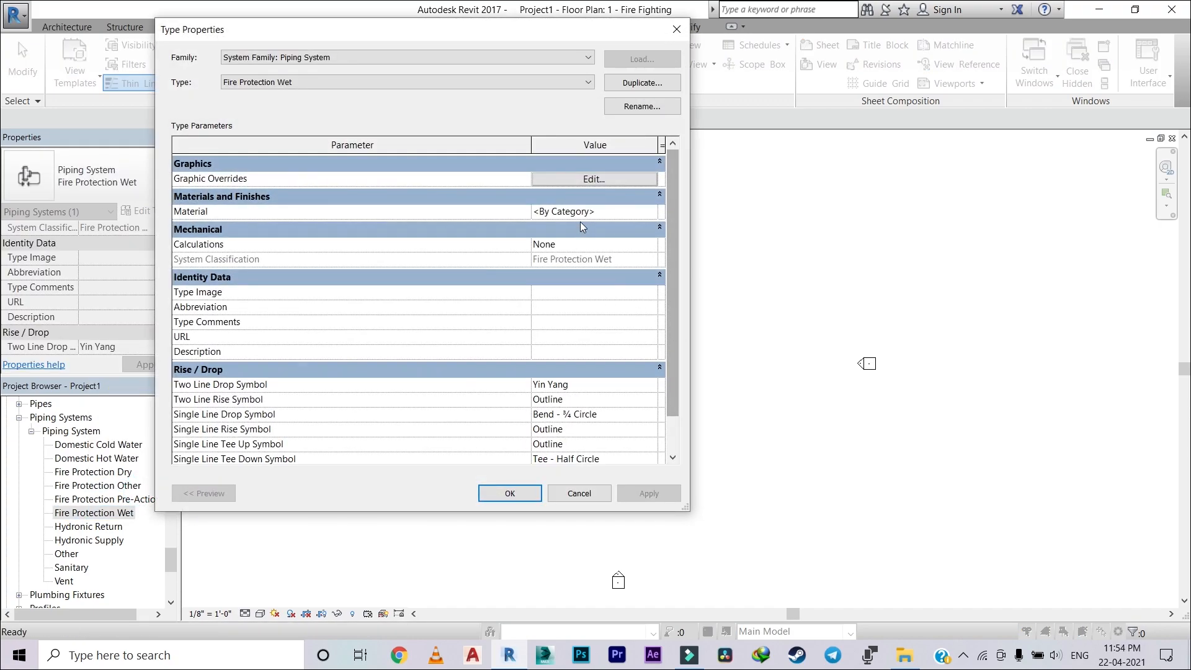
Step: Override the line color of the Fire Protection Wet system with Red, also adding it to the custom colors
{"action": "left_click", "coordinate": [621, 179]}
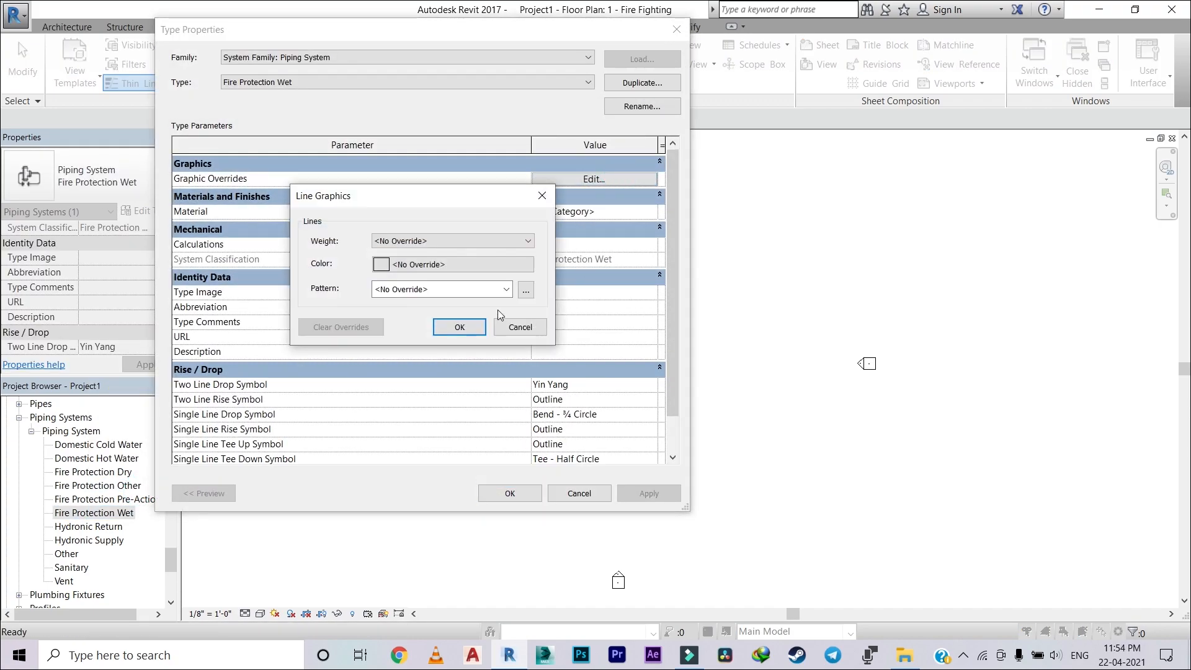
{"action": "left_click", "coordinate": [478, 242]}
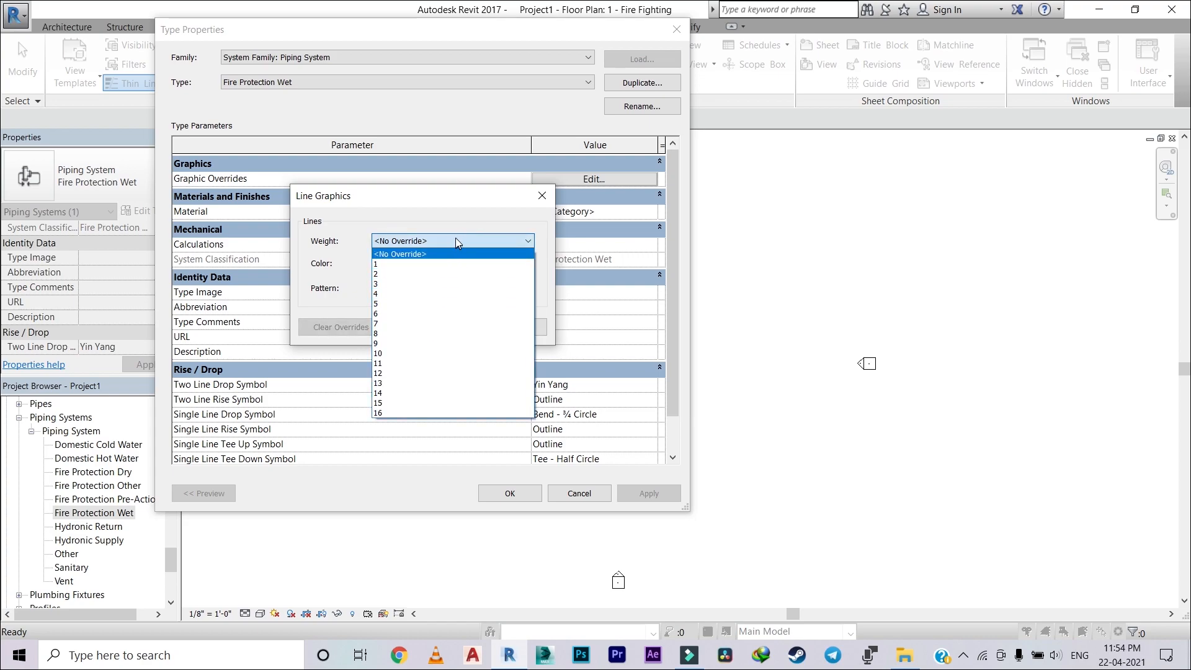
{"action": "left_click", "coordinate": [455, 240]}
{"action": "left_click", "coordinate": [471, 264]}
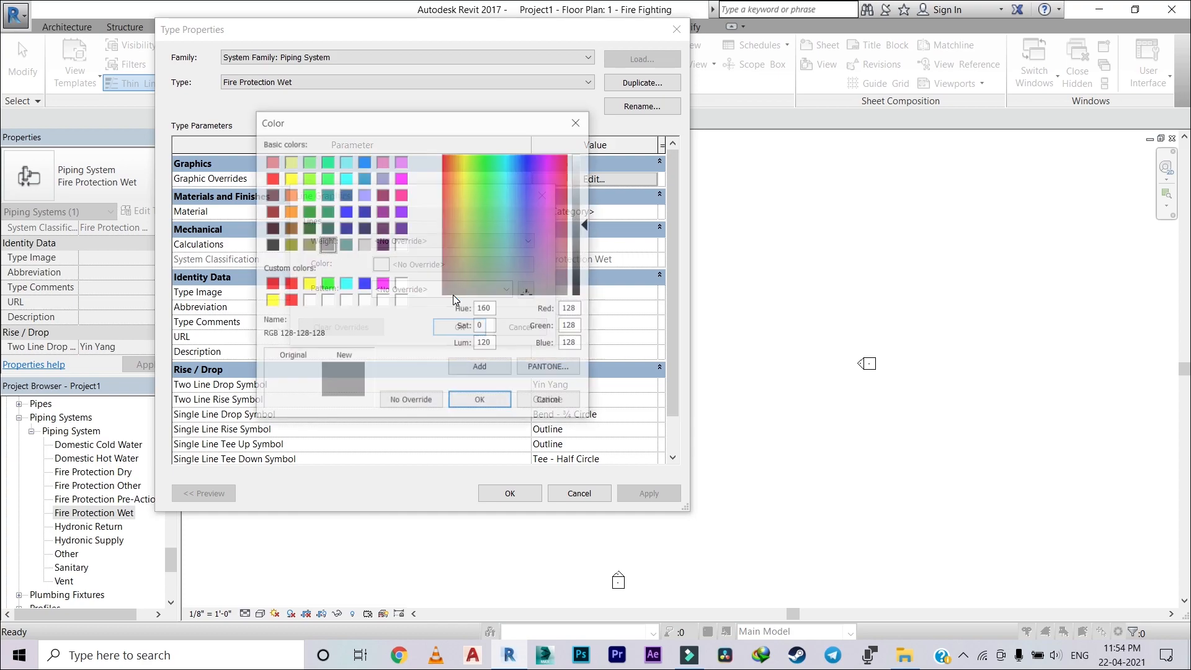
{"action": "left_click", "coordinate": [271, 179]}
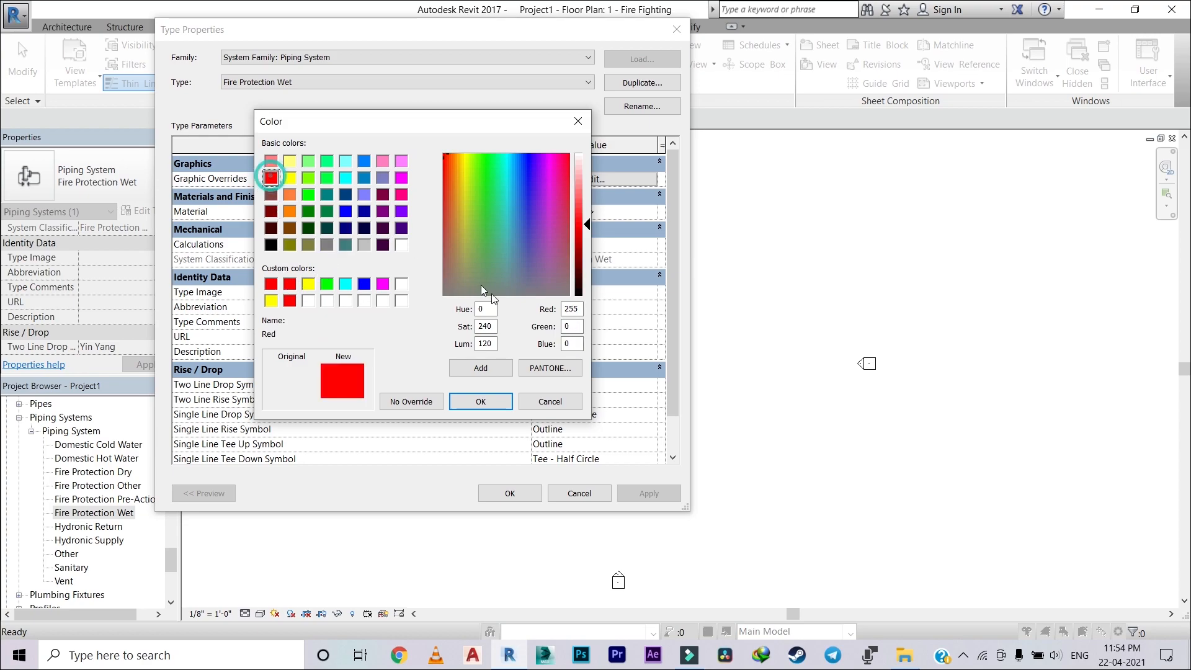
{"action": "left_click", "coordinate": [483, 369]}
{"action": "left_click", "coordinate": [482, 401]}
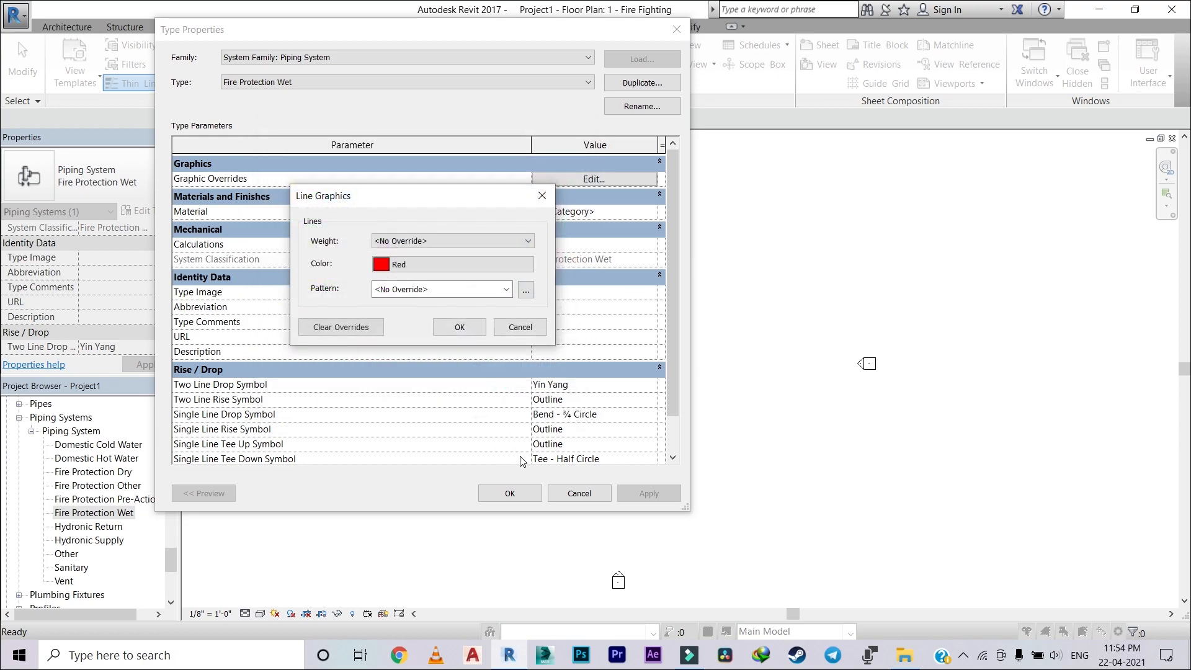
Step: Set the Fire Protection Wet line pattern to Solid and accept the graphic overrides and type properties
{"action": "left_click", "coordinate": [506, 290]}
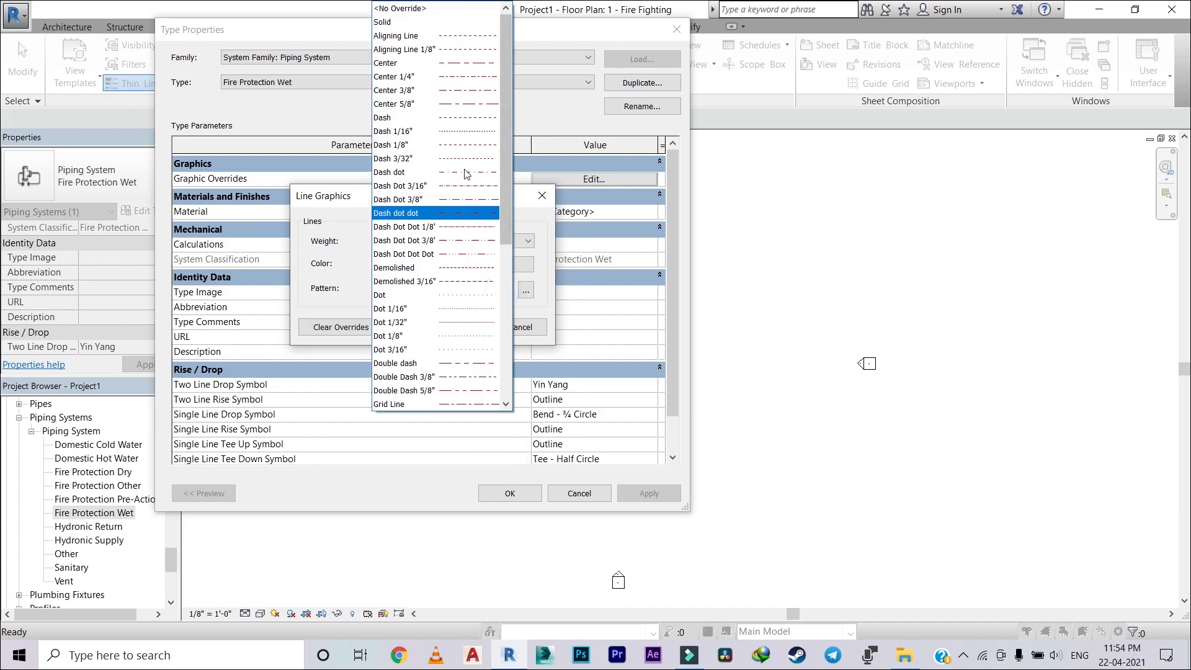
{"action": "left_click", "coordinate": [421, 22]}
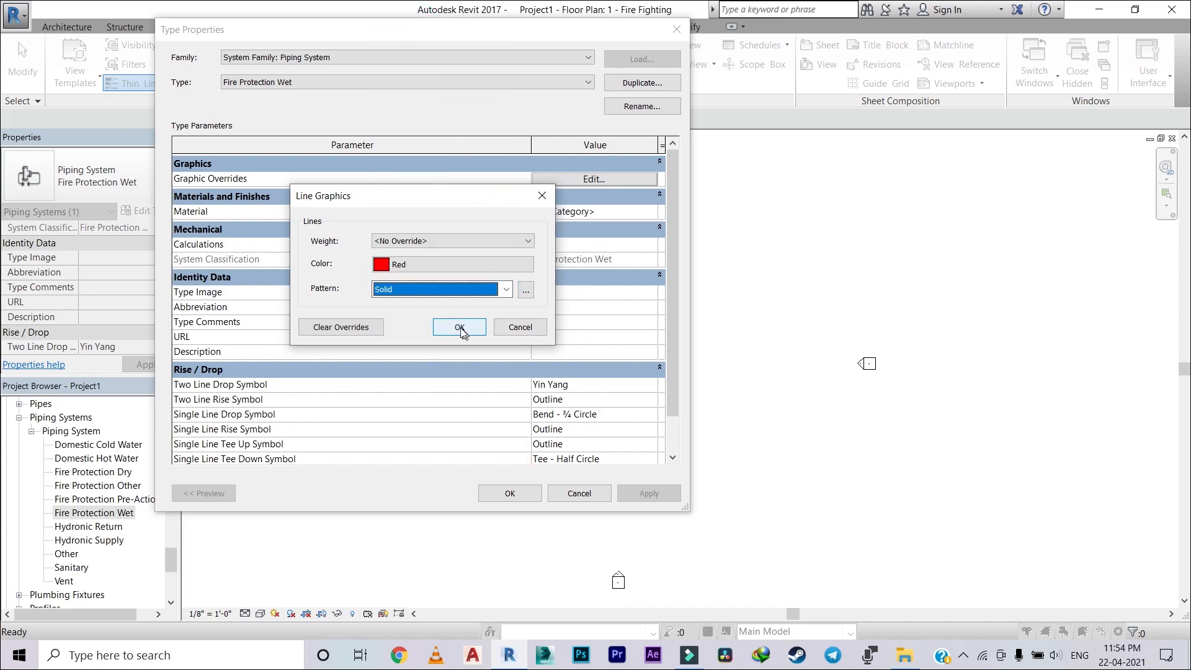
{"action": "left_click", "coordinate": [458, 329]}
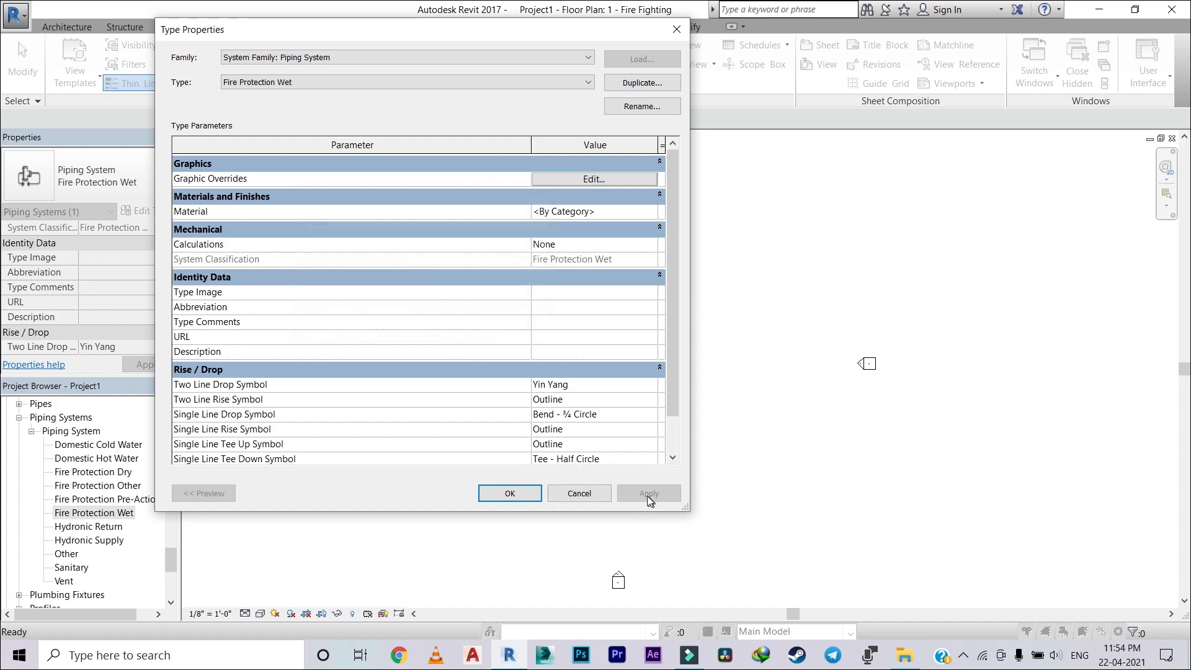
{"action": "left_click", "coordinate": [508, 494]}
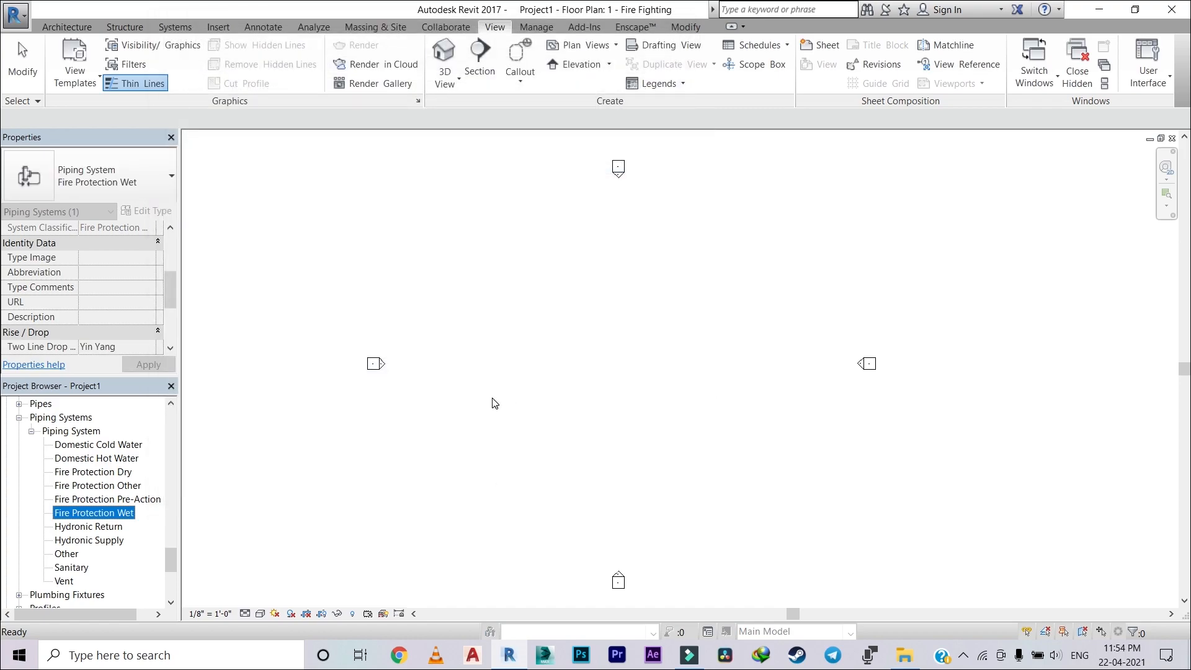
Step: Start the Pipe tool in the 1 - Fire Fighting floor plan and choose the Chilled Water pipe type
{"action": "scroll", "coordinate": [77, 485], "scroll_direction": "up", "scroll_amount": 4}
{"action": "scroll", "coordinate": [77, 486], "scroll_direction": "down", "scroll_amount": 8}
{"action": "left_click", "coordinate": [475, 305]}
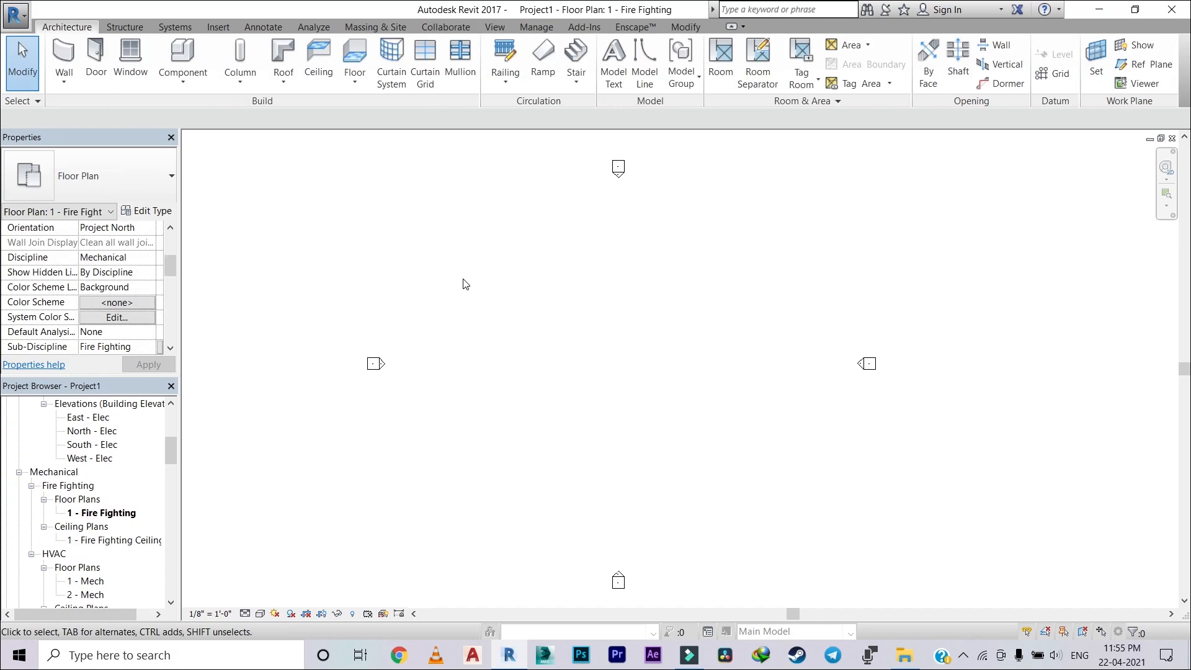
{"action": "left_click", "coordinate": [175, 26]}
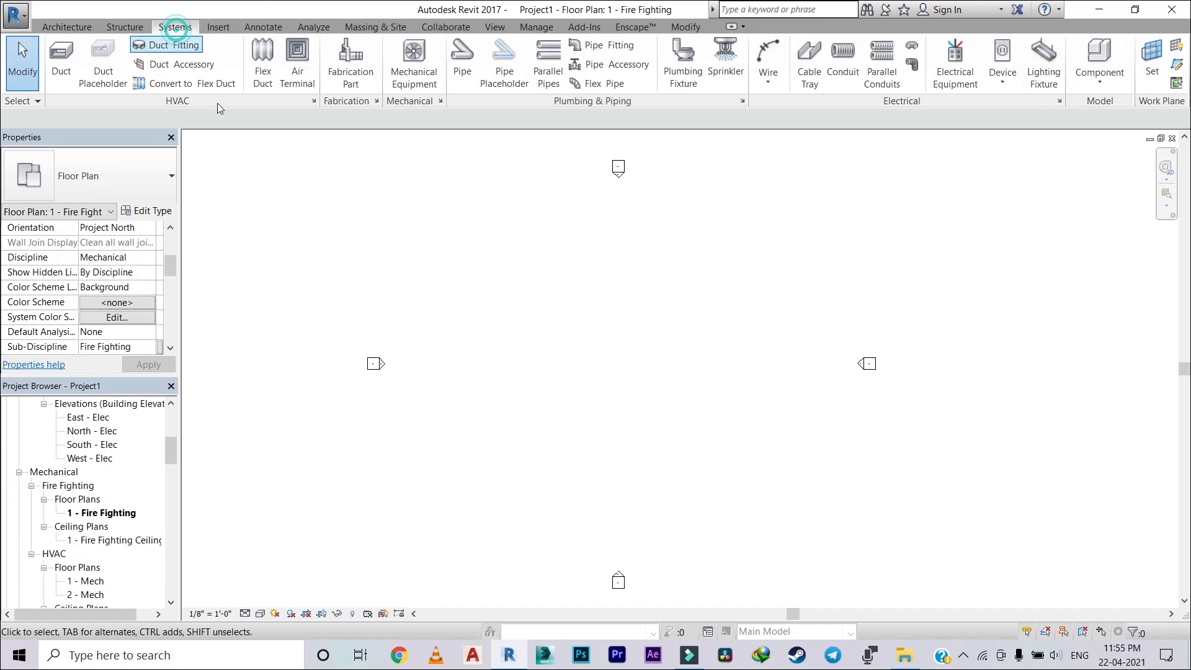
{"action": "left_click", "coordinate": [459, 56]}
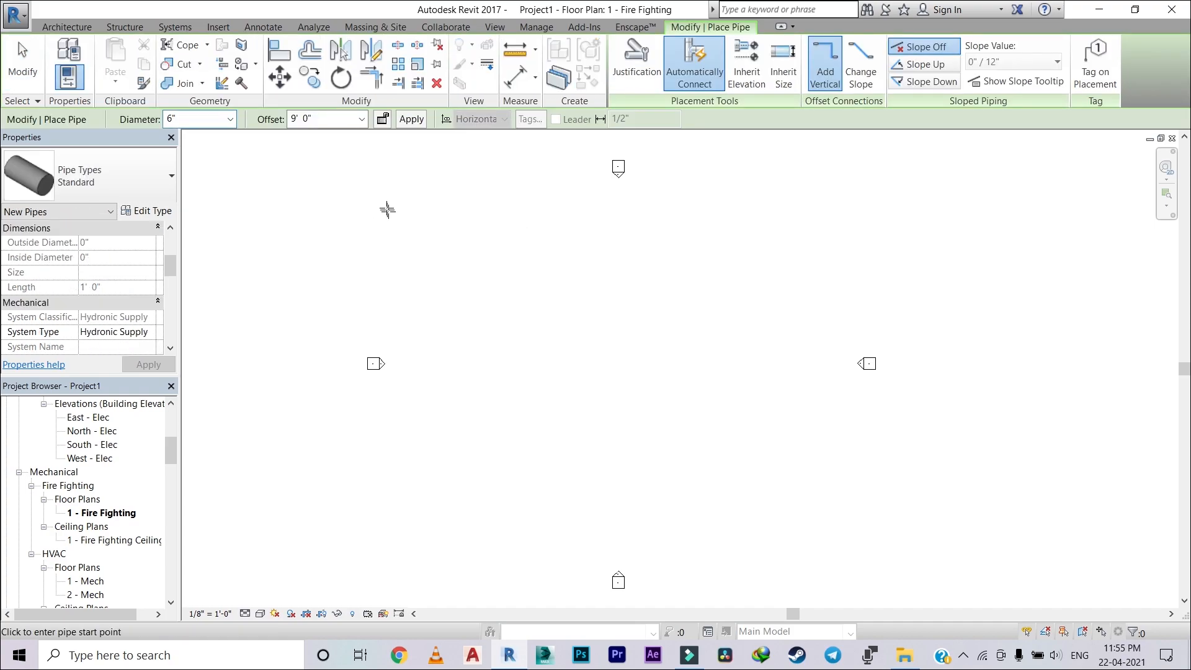
{"action": "left_click", "coordinate": [103, 181]}
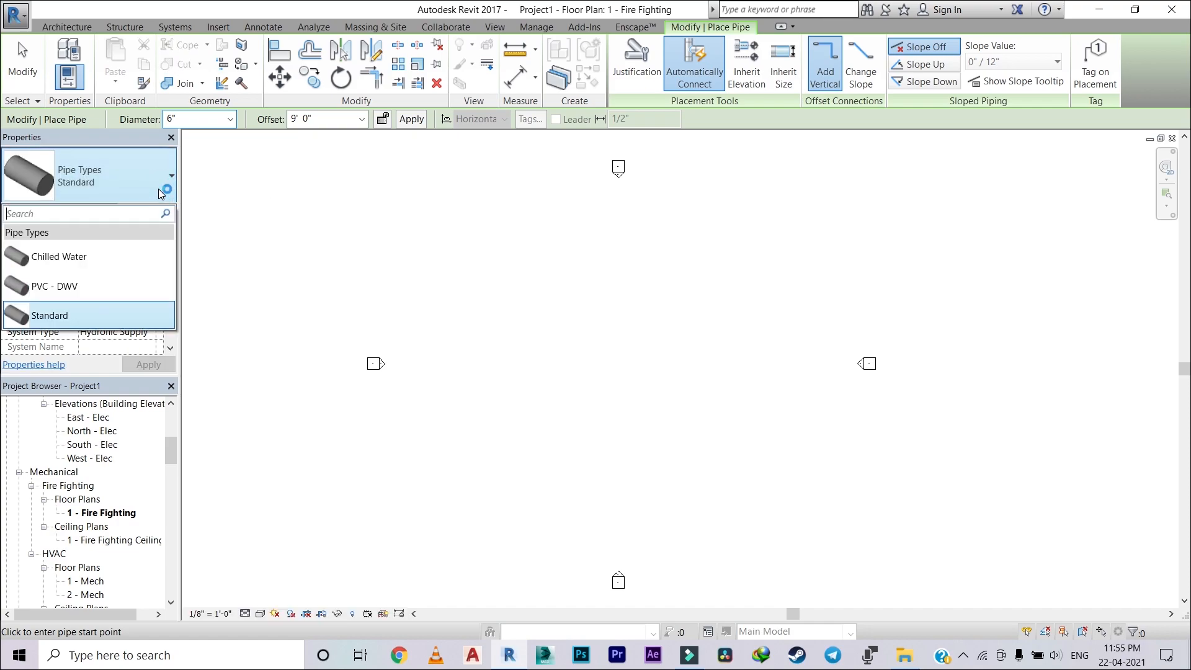
{"action": "left_click", "coordinate": [68, 256]}
Step: Duplicate the Chilled Water pipe type as "Fire Pipe" and select it as the type for new pipes
{"action": "left_click", "coordinate": [152, 211]}
{"action": "left_click", "coordinate": [641, 83]}
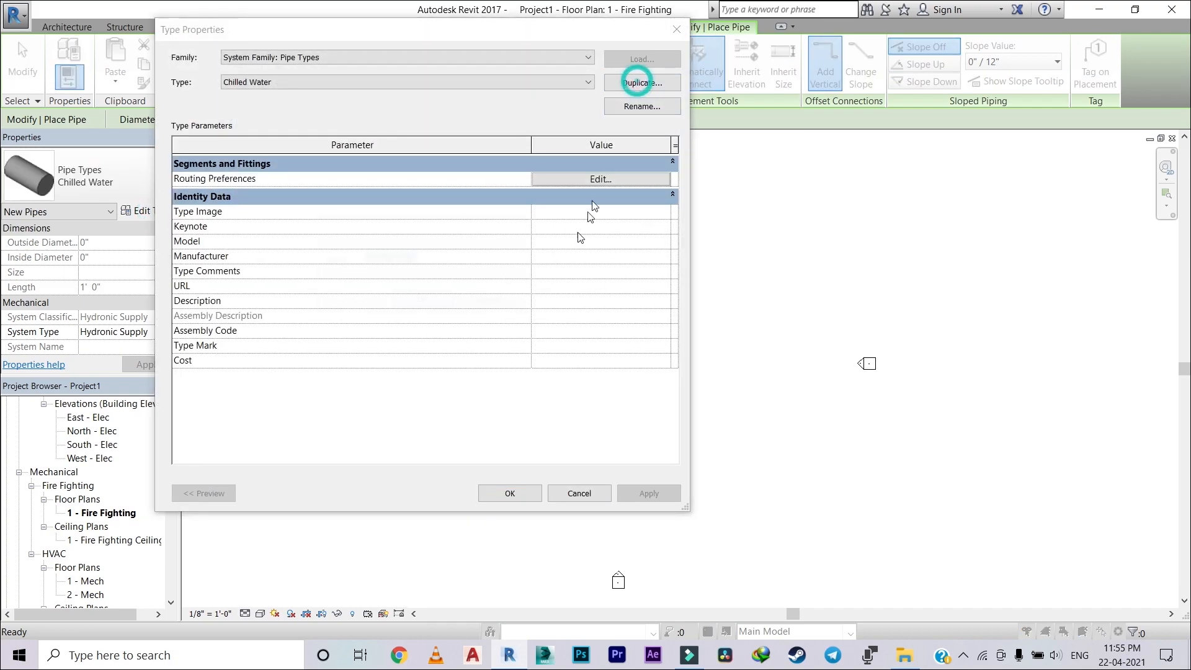
{"action": "type", "text": "F"}
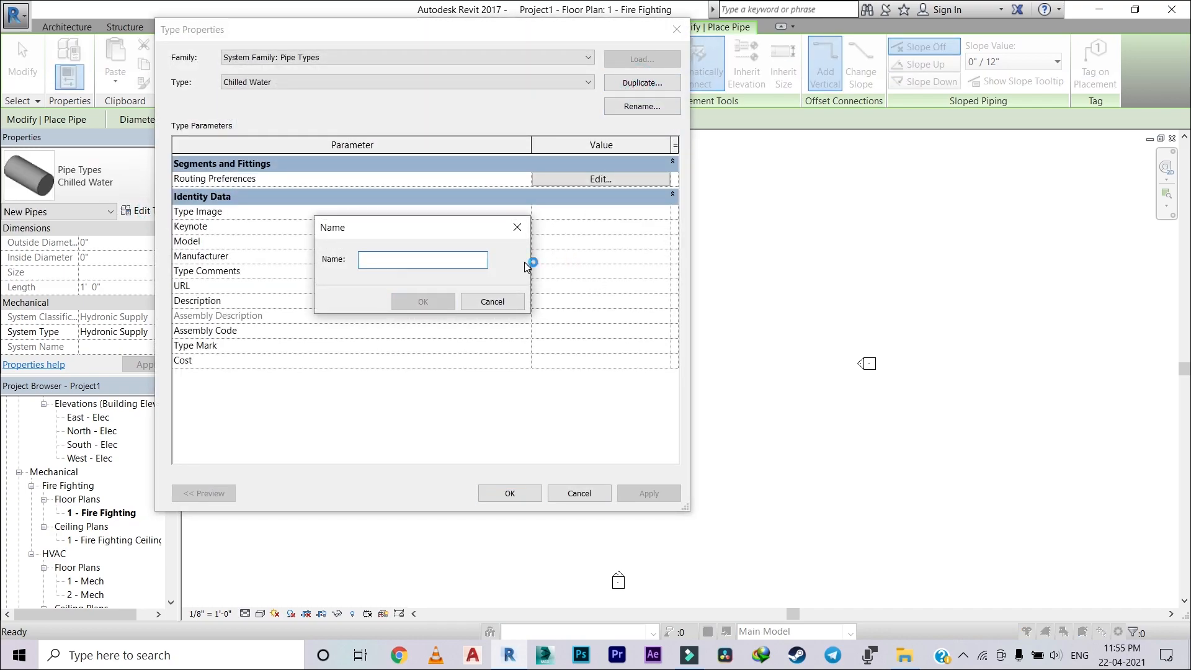
{"action": "type", "text": "ire Pipe"}
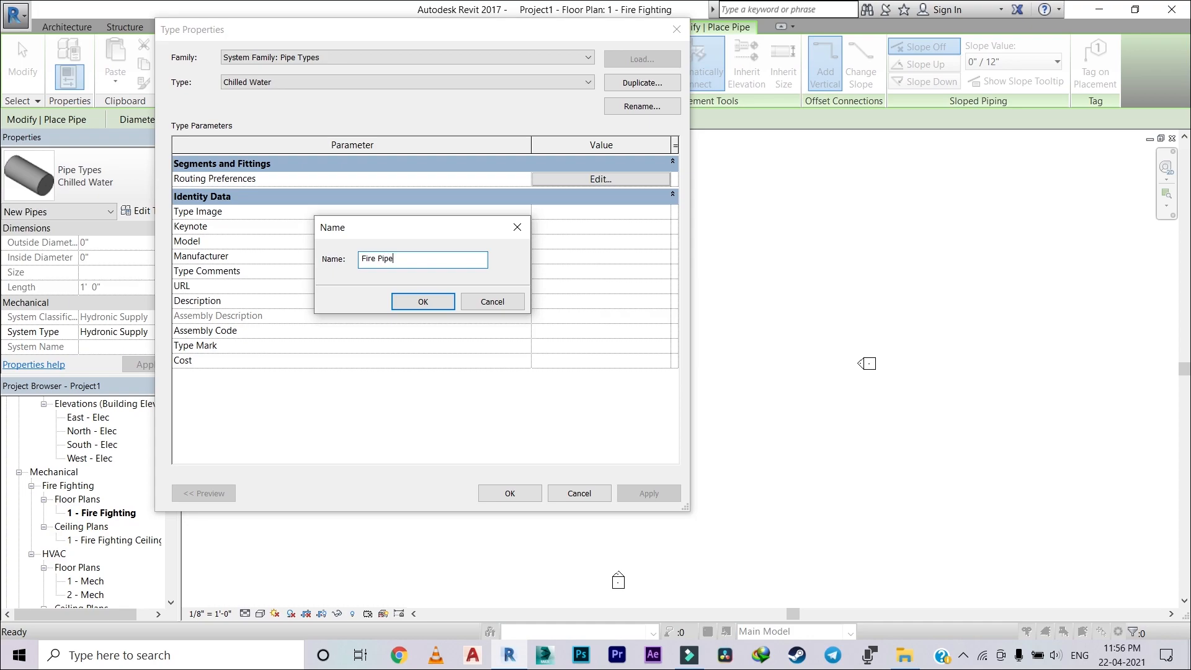
{"action": "left_click", "coordinate": [424, 301]}
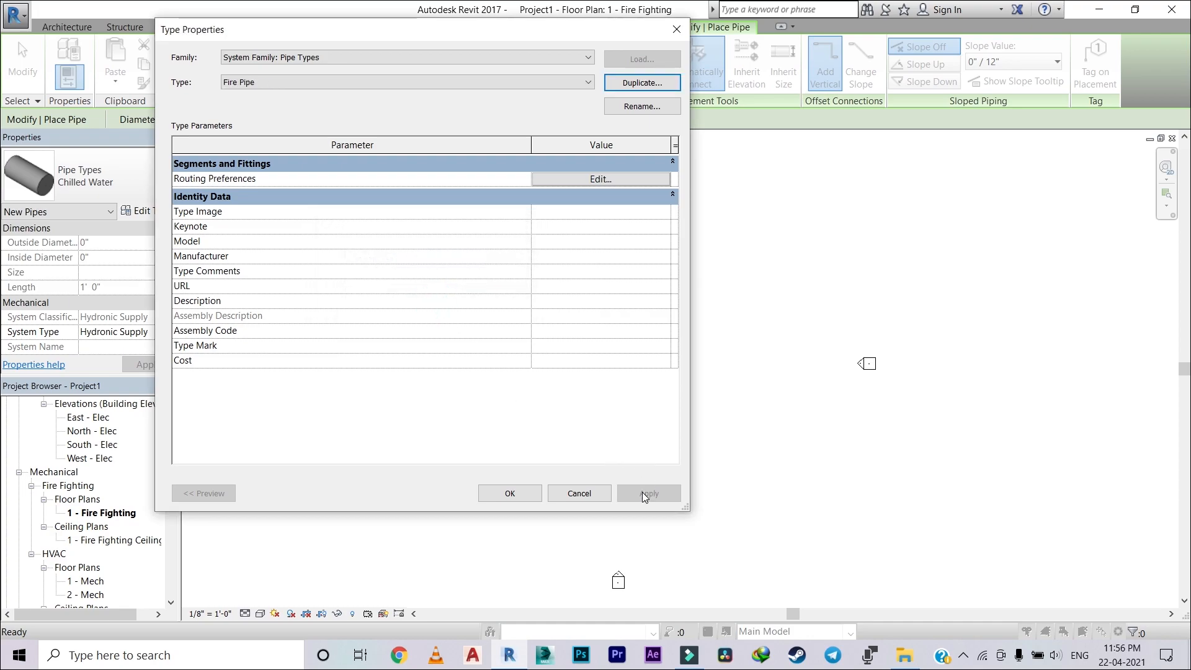
{"action": "left_click", "coordinate": [510, 494]}
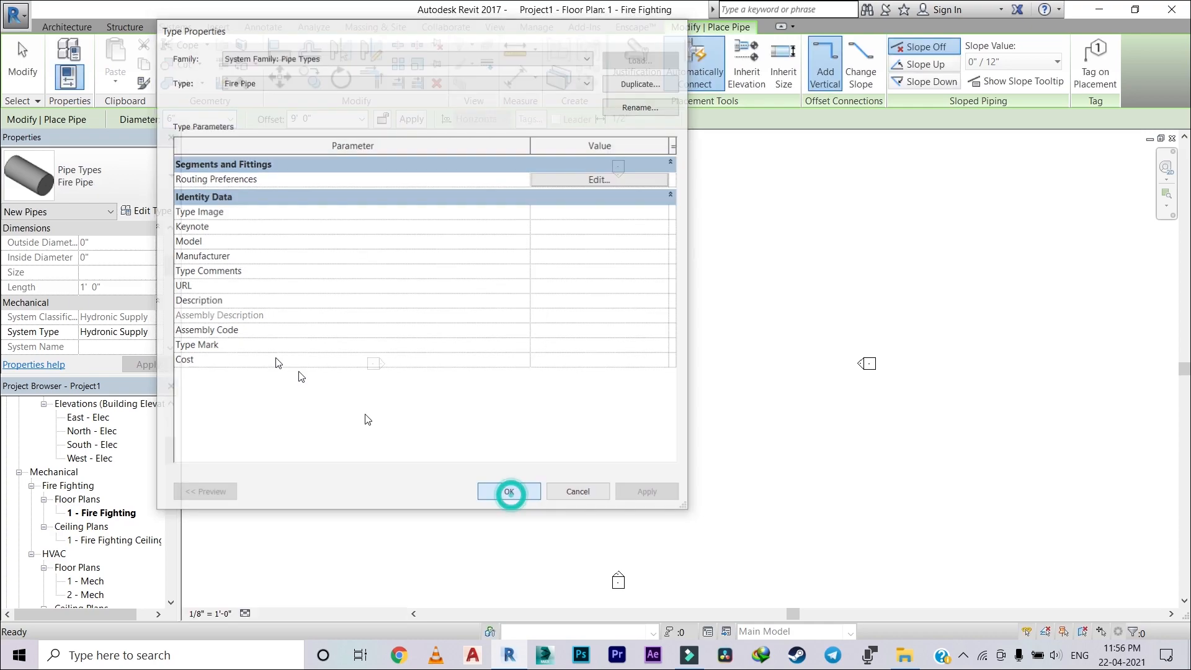
{"action": "left_click", "coordinate": [99, 180]}
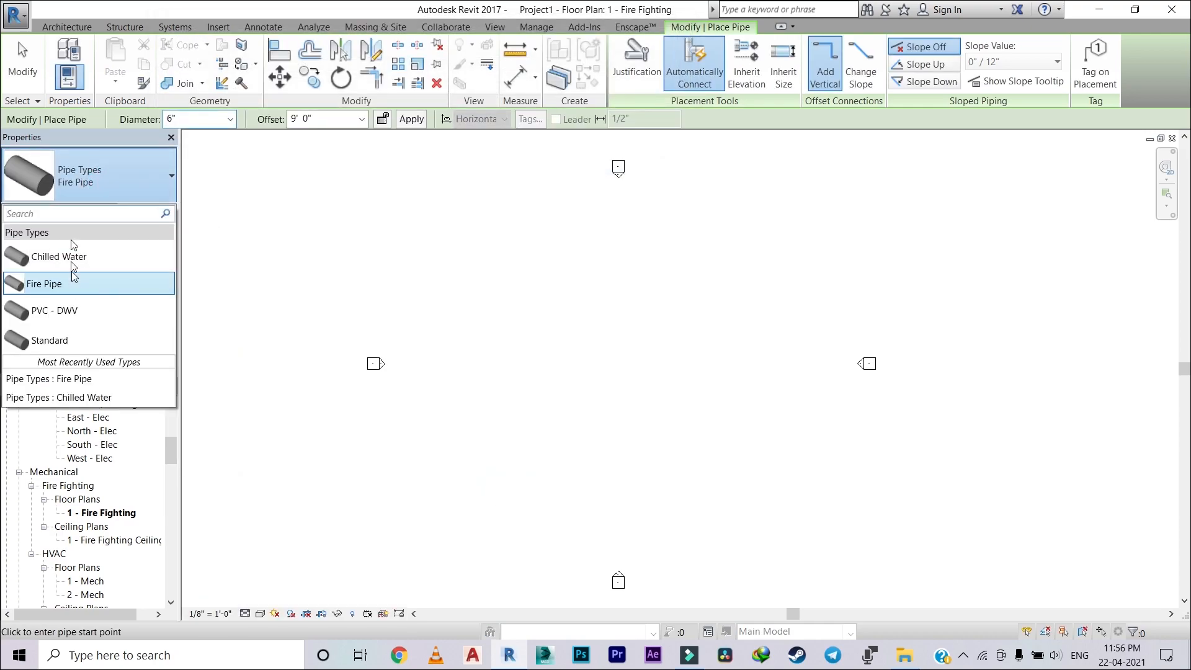
{"action": "left_click", "coordinate": [76, 284]}
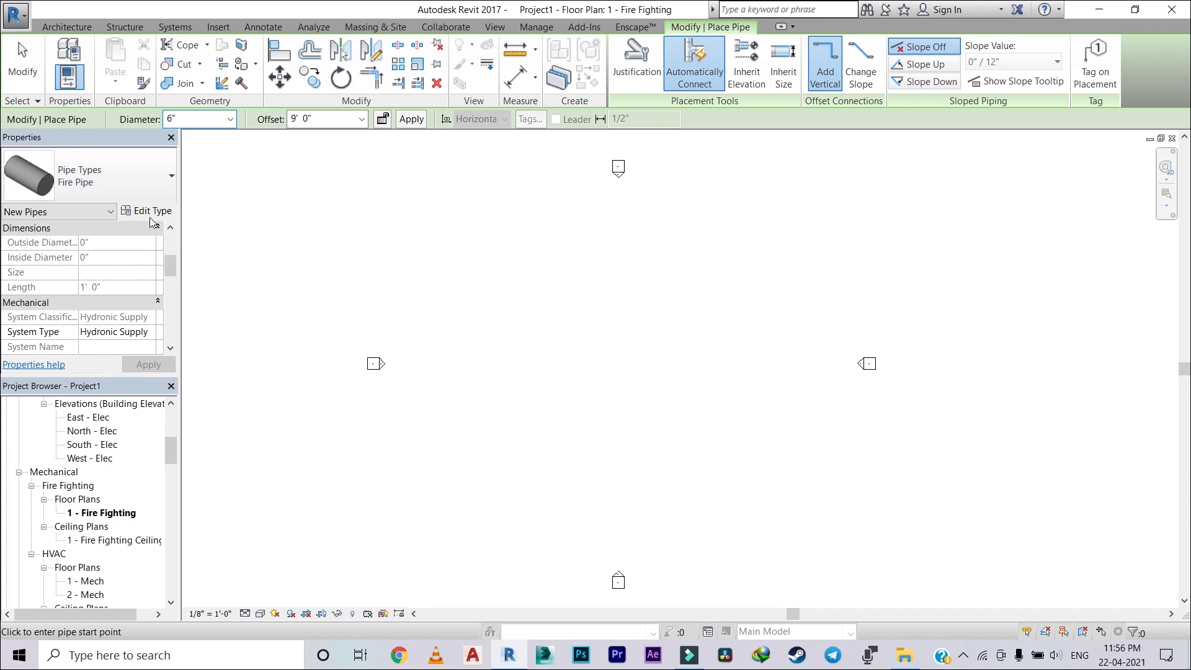
Step: Set the new Fire Pipe's system type to Fire Protection Wet with the Steel, Carbon - Schedule 40 segment, and leave pipe placement
{"action": "scroll", "coordinate": [139, 297], "scroll_direction": "down", "scroll_amount": 1}
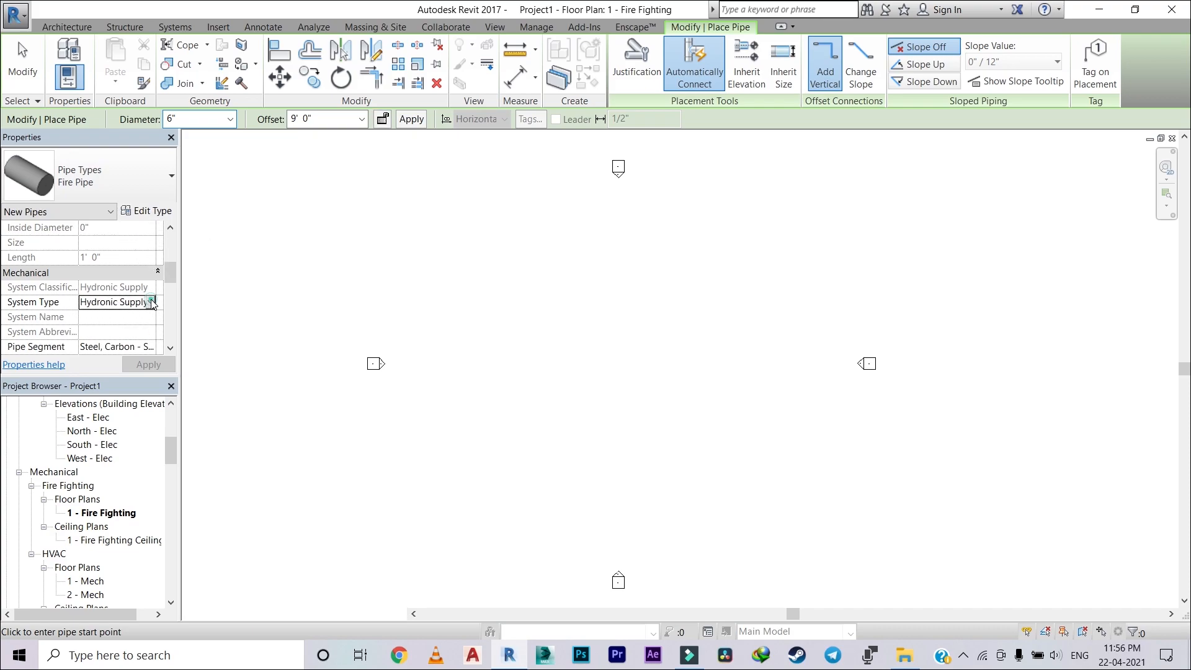
{"action": "left_click", "coordinate": [153, 303]}
{"action": "scroll", "coordinate": [128, 350], "scroll_direction": "up", "scroll_amount": 3}
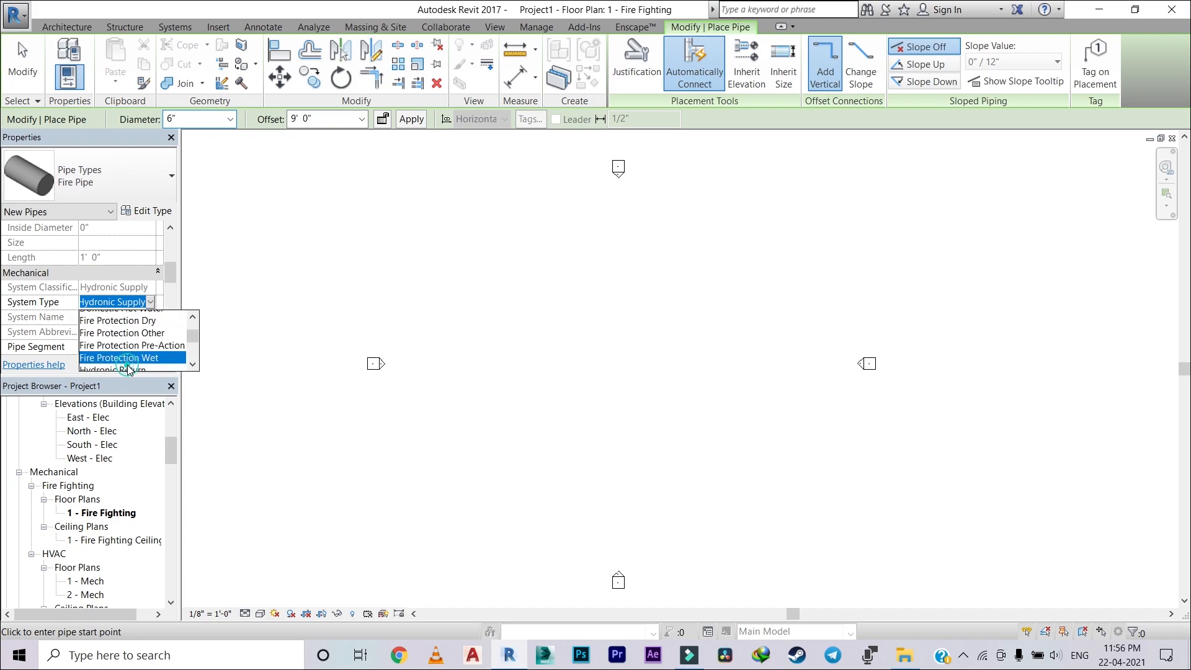
{"action": "left_click", "coordinate": [131, 366]}
{"action": "left_click", "coordinate": [147, 345]}
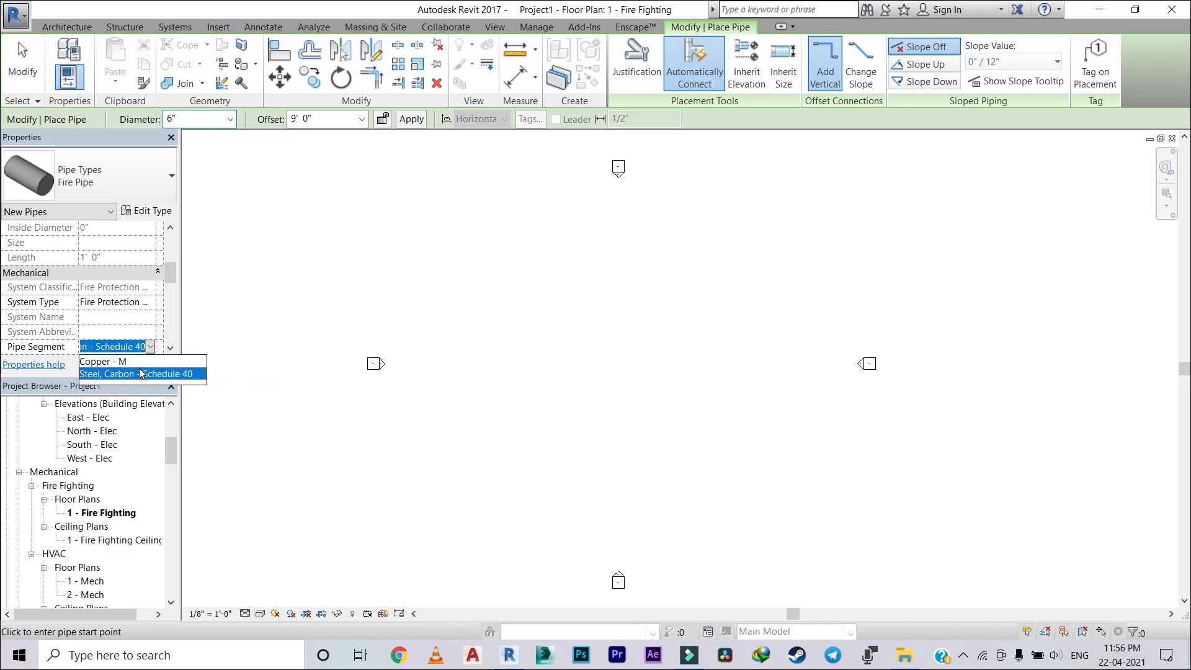
{"action": "left_click", "coordinate": [135, 374]}
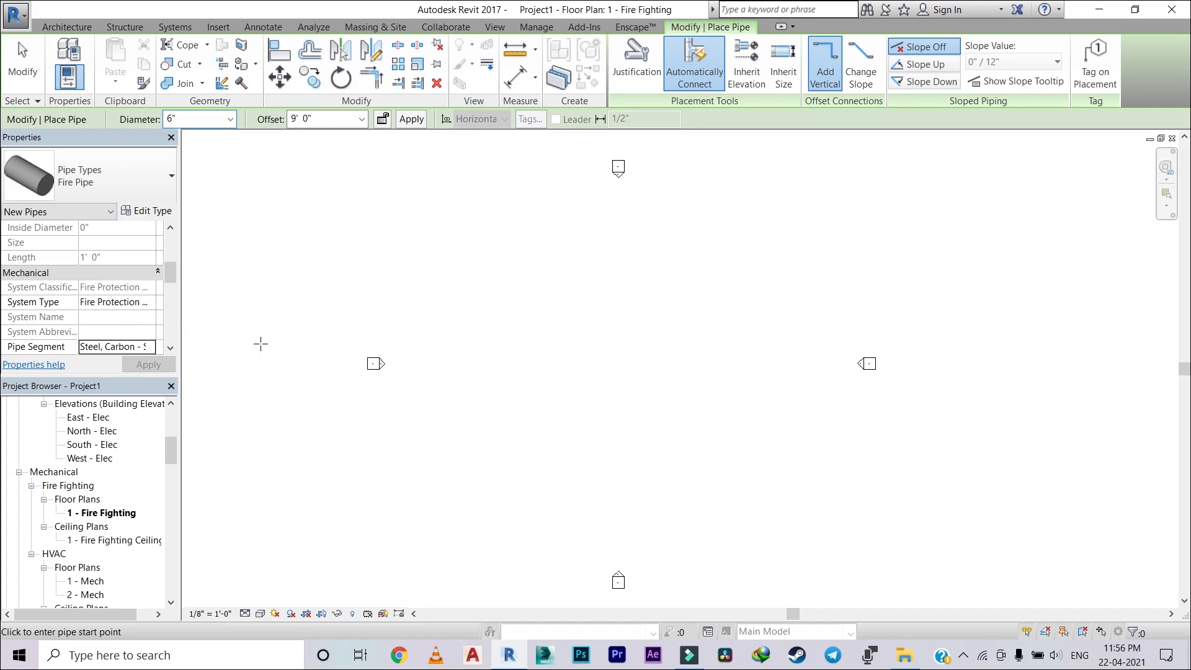
{"action": "key", "text": "Escape"}
{"action": "scroll", "coordinate": [263, 342], "scroll_direction": "down", "scroll_amount": 2}
{"action": "scroll", "coordinate": [254, 335], "scroll_direction": "down", "scroll_amount": 1}
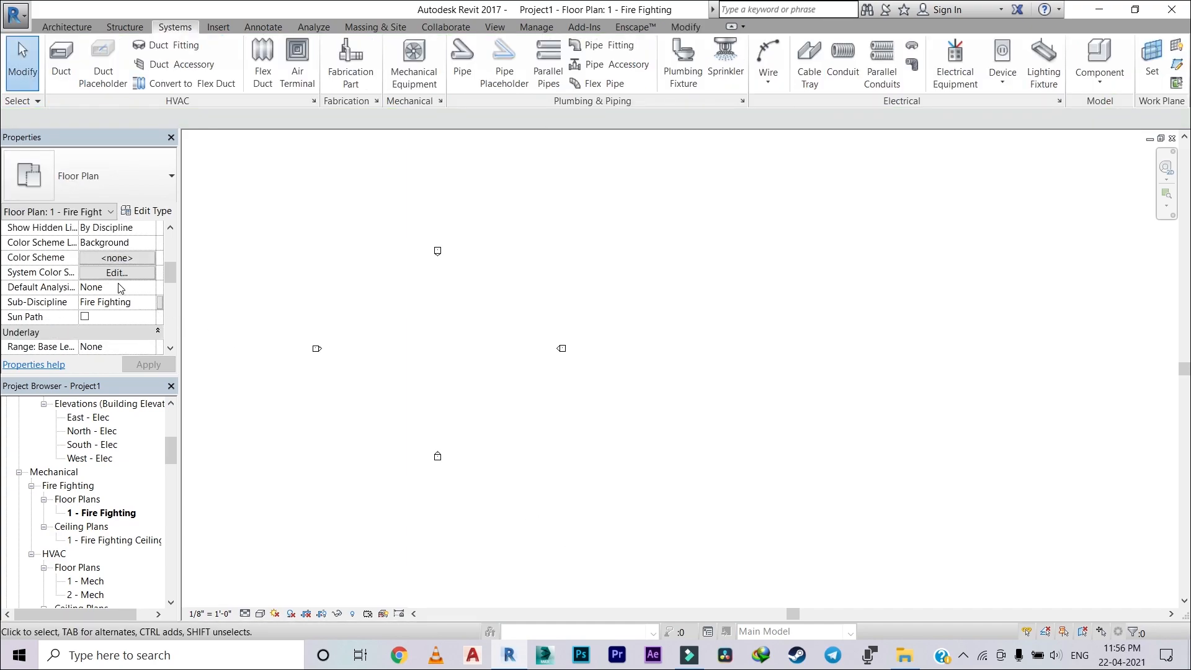
{"action": "scroll", "coordinate": [121, 289], "scroll_direction": "up", "scroll_amount": 3}
{"action": "scroll", "coordinate": [119, 288], "scroll_direction": "down", "scroll_amount": 5}
{"action": "scroll", "coordinate": [291, 341], "scroll_direction": "down", "scroll_amount": 1}
{"action": "middle_click_drag", "start_coordinate": [295, 341], "coordinate": [473, 319]}
{"action": "scroll", "coordinate": [595, 319], "scroll_direction": "up", "scroll_amount": 3}
{"action": "scroll", "coordinate": [486, 340], "scroll_direction": "up", "scroll_amount": 3}
{"action": "scroll", "coordinate": [484, 335], "scroll_direction": "down", "scroll_amount": 1}
{"action": "middle_click_drag", "start_coordinate": [484, 335], "coordinate": [450, 299]}
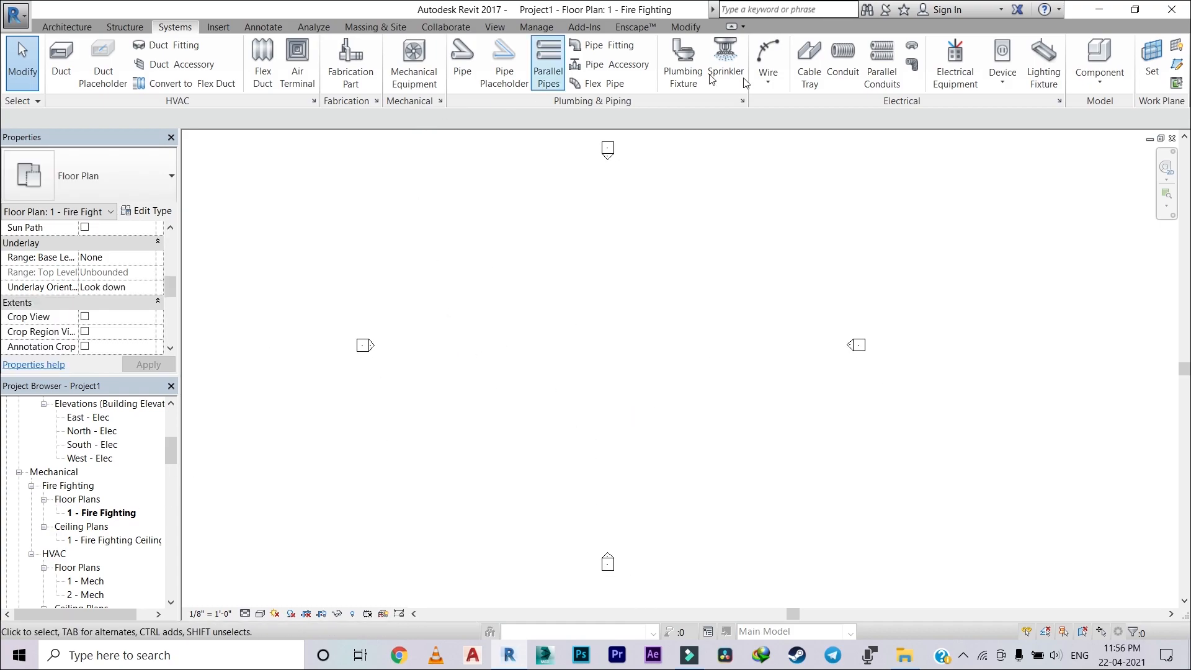
Step: Create a new rule-based view filter named "Fire"
{"action": "left_click", "coordinate": [495, 28]}
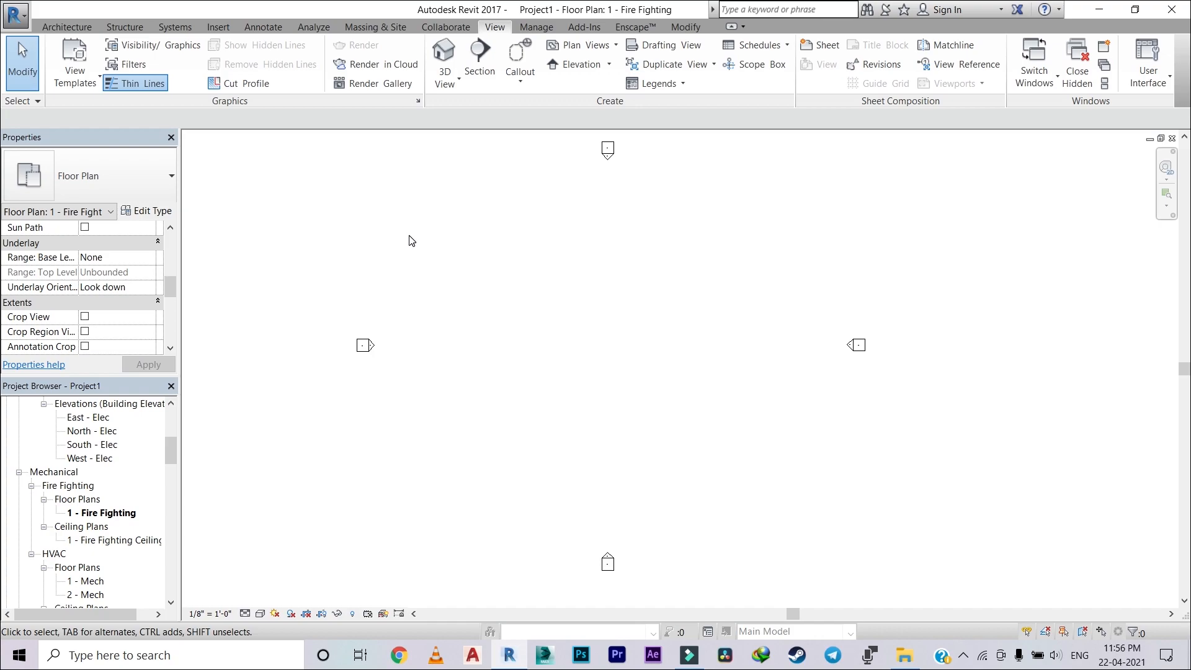
{"action": "left_click", "coordinate": [133, 65]}
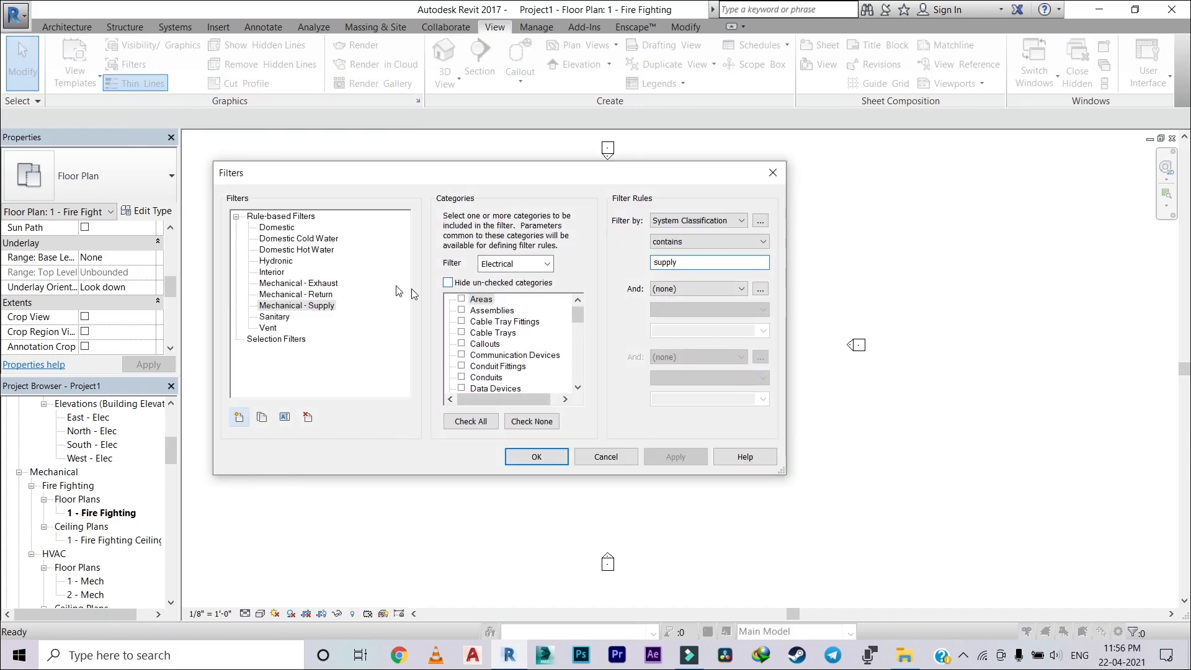
{"action": "left_click", "coordinate": [241, 419]}
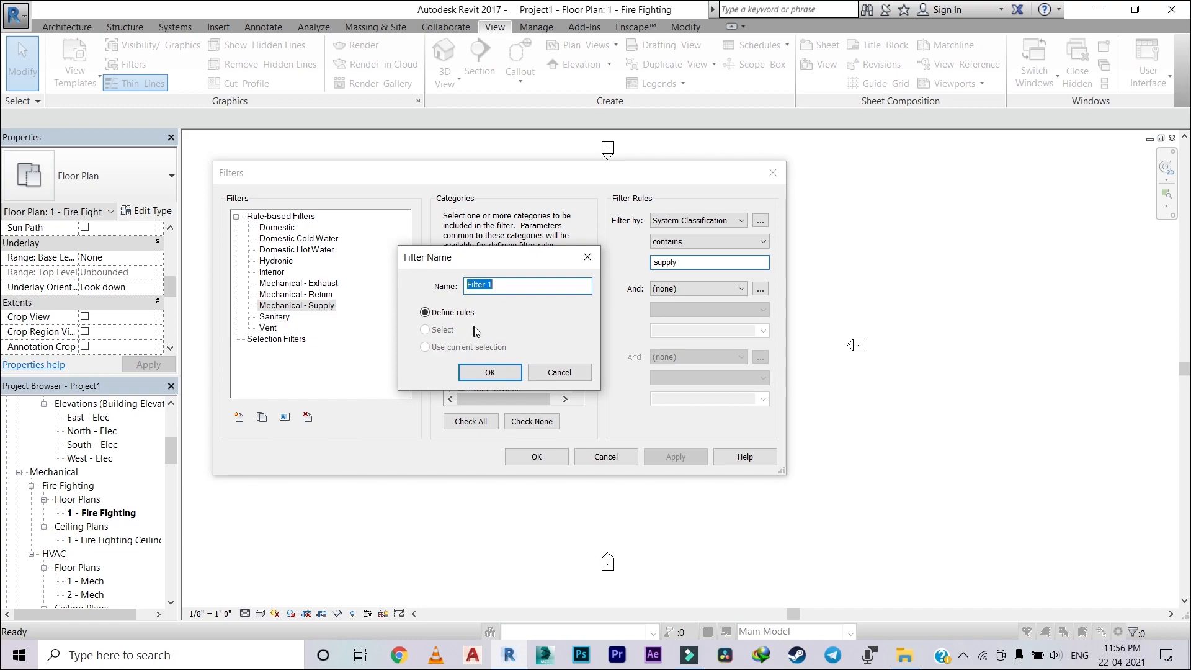
{"action": "type", "text": "Fire"}
{"action": "left_click", "coordinate": [494, 372]}
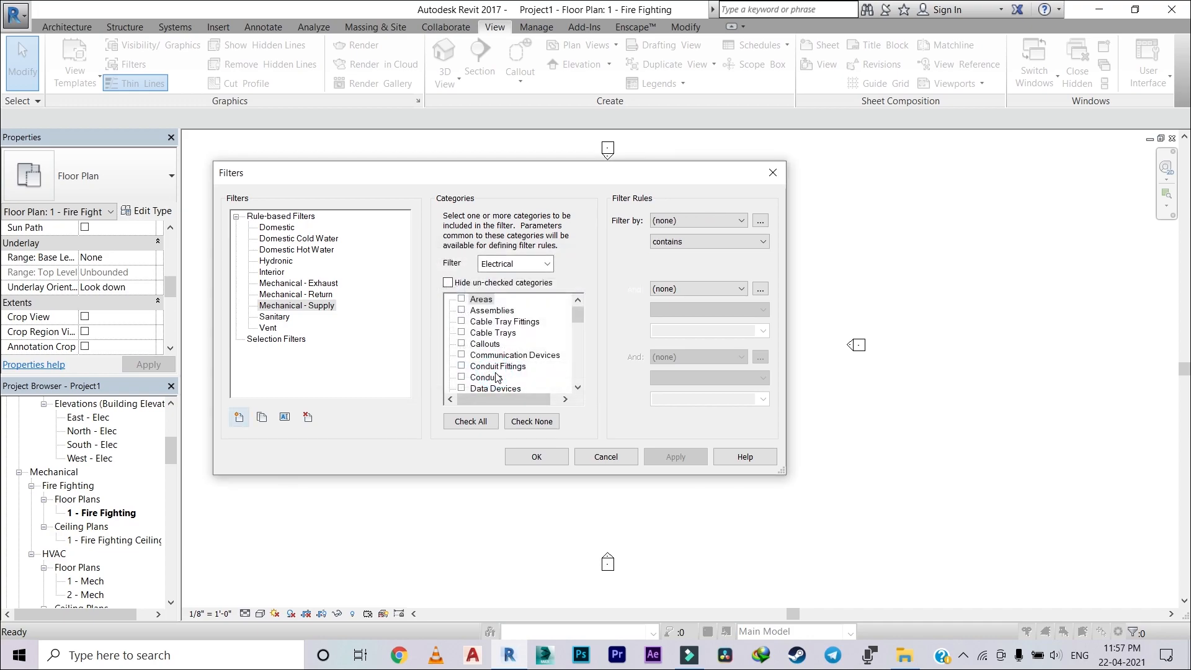
Step: Limit the Fire filter's category list to the Piping discipline
{"action": "left_click", "coordinate": [547, 264]}
{"action": "left_click", "coordinate": [484, 320]}
{"action": "left_click", "coordinate": [484, 309]}
{"action": "left_click", "coordinate": [555, 264]}
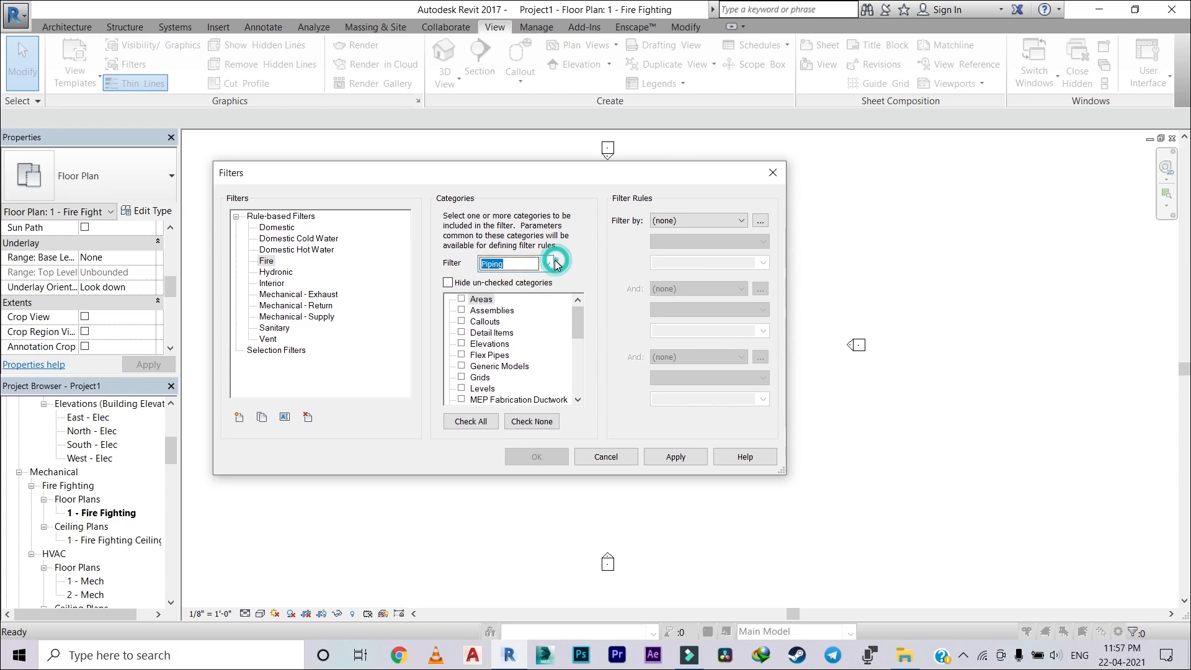
Step: Include Pipe Accessories, Pipe Fittings, Pipe Insulations, Pipe Placeholders, Pipes and Piping Systems in the Fire filter
{"action": "scroll", "coordinate": [493, 371], "scroll_direction": "down", "scroll_amount": 3}
{"action": "scroll", "coordinate": [493, 371], "scroll_direction": "down", "scroll_amount": 2}
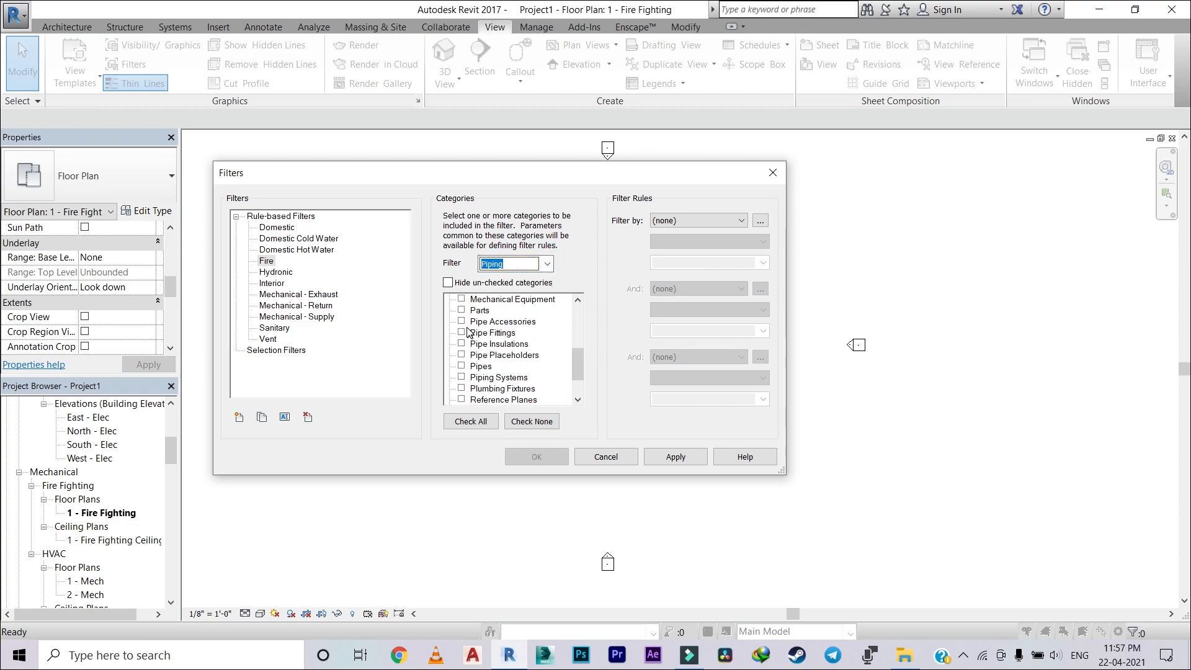
{"action": "left_click", "coordinate": [461, 322]}
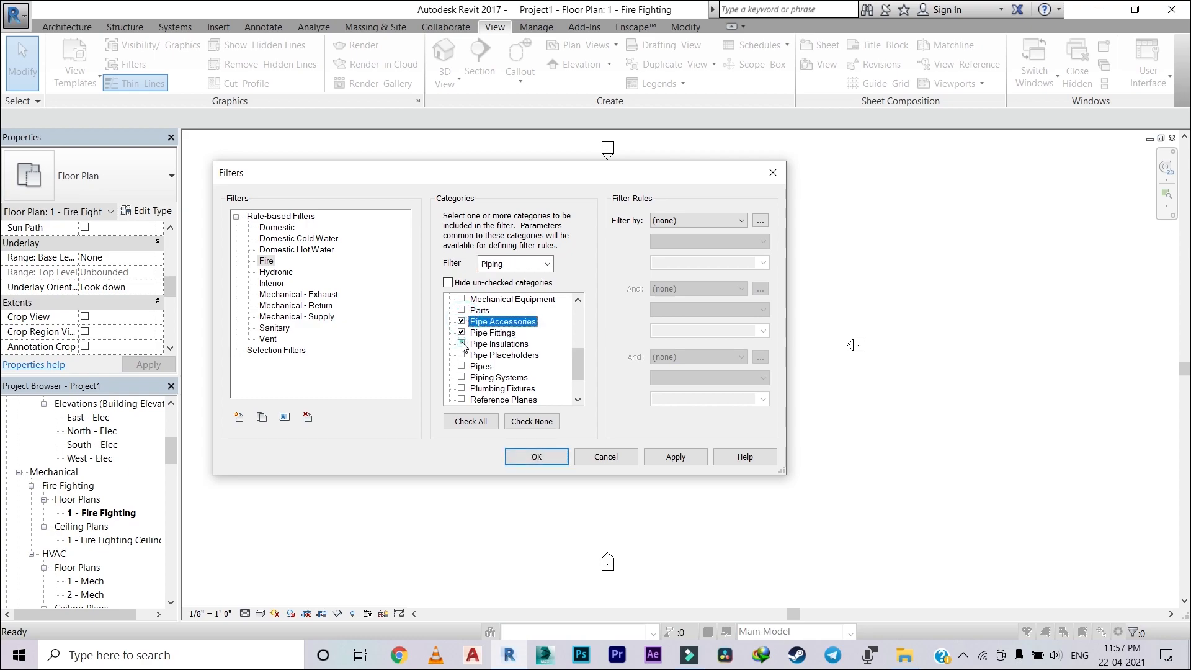
{"action": "left_click", "coordinate": [461, 344]}
{"action": "left_click", "coordinate": [462, 356]}
{"action": "left_click", "coordinate": [461, 366]}
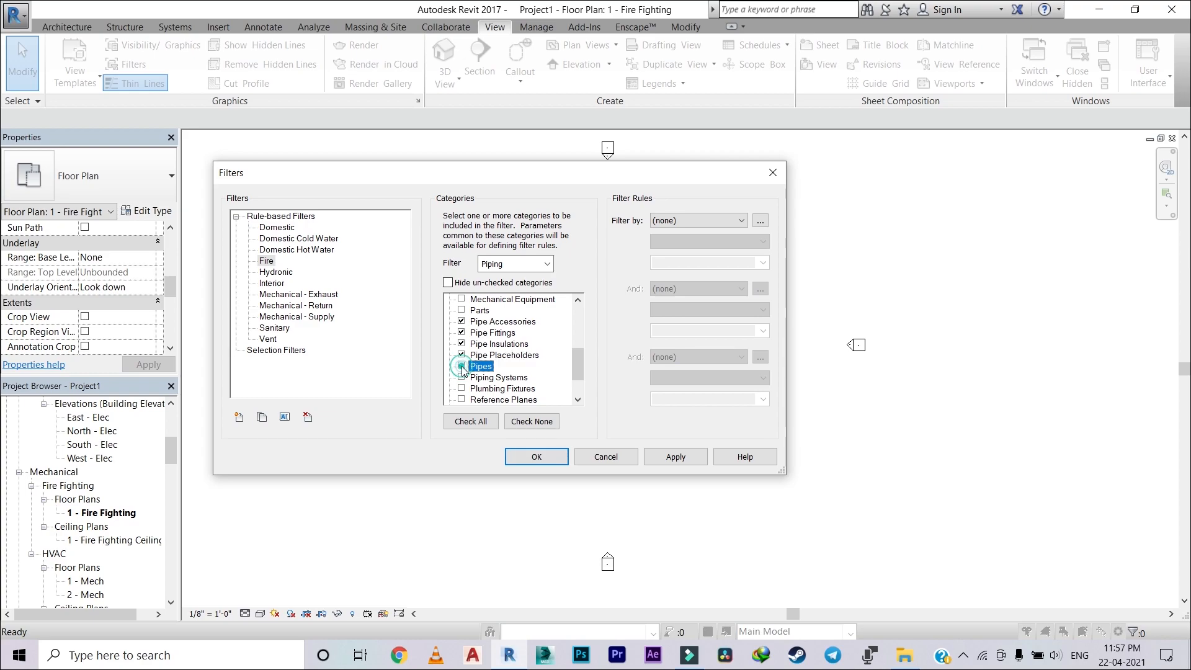
{"action": "left_click", "coordinate": [462, 378]}
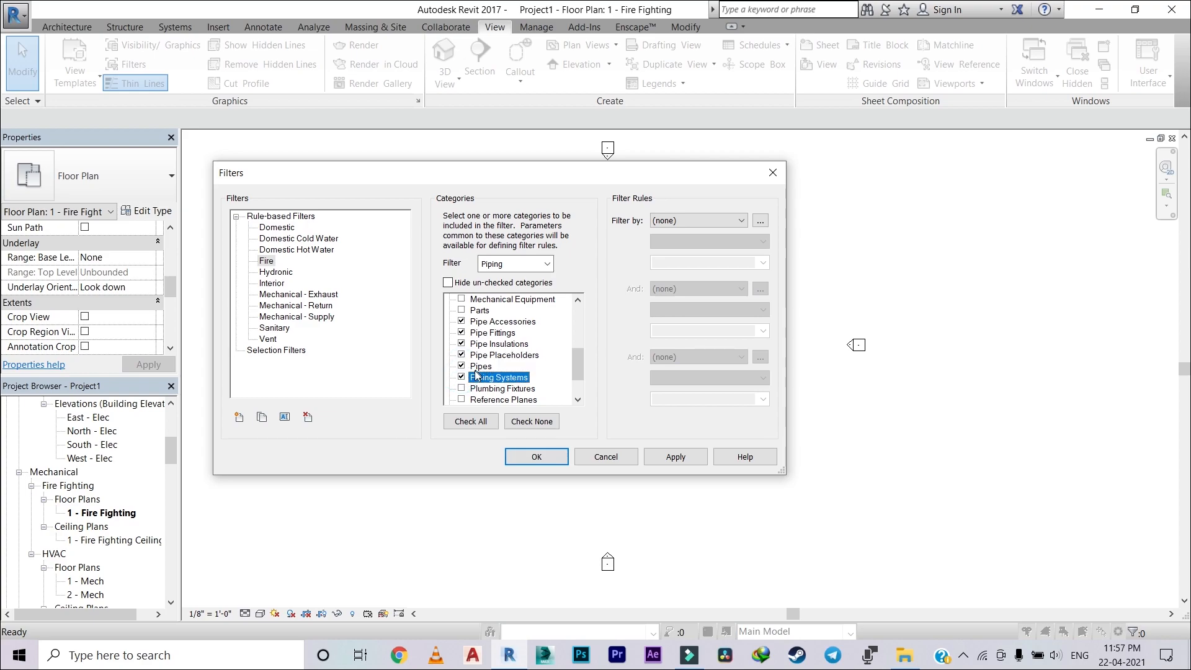
{"action": "scroll", "coordinate": [475, 370], "scroll_direction": "down", "scroll_amount": 1}
{"action": "left_click", "coordinate": [461, 377]}
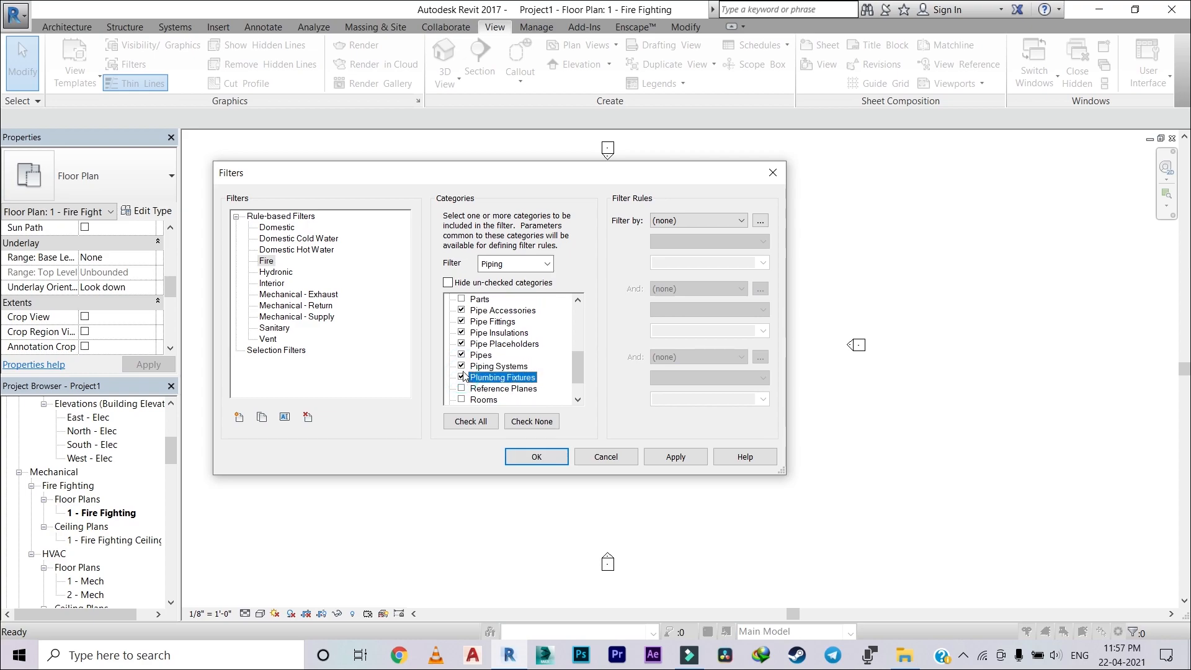
{"action": "left_click", "coordinate": [462, 367]}
{"action": "left_click", "coordinate": [462, 366]}
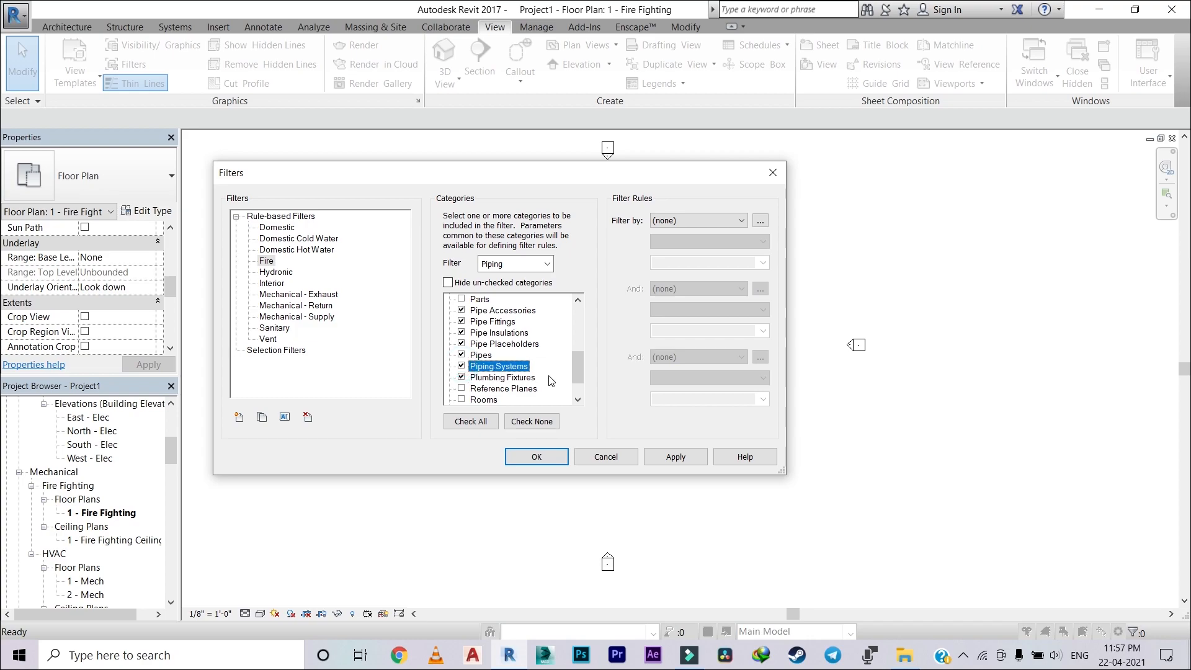
{"action": "left_click", "coordinate": [462, 377]}
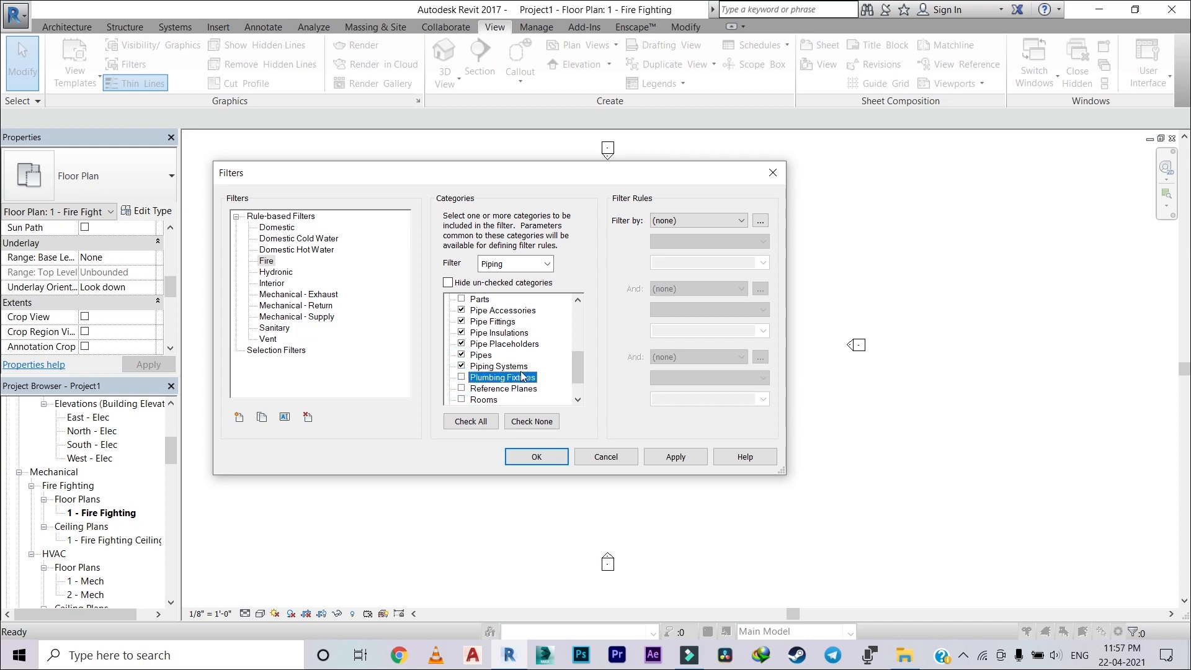
{"action": "scroll", "coordinate": [542, 365], "scroll_direction": "up", "scroll_amount": 1}
{"action": "left_click", "coordinate": [511, 377]}
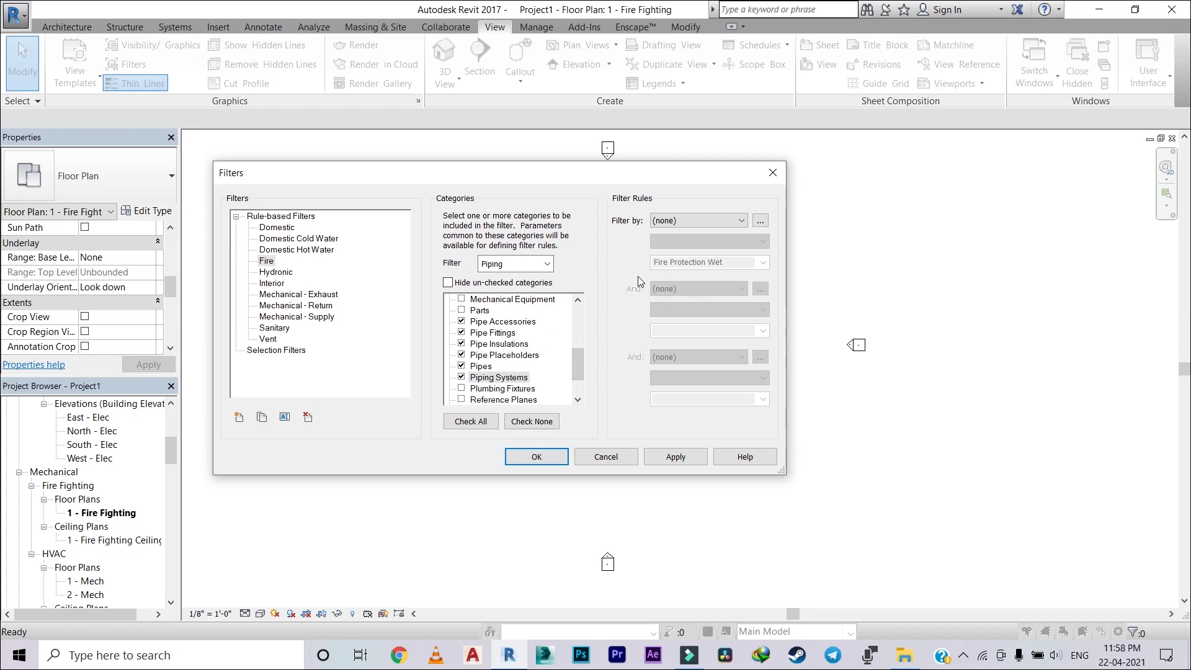
Step: Define the Fire filter's rule as System Classification equals Fire Protection Wet, and apply and accept the filter settings
{"action": "left_click", "coordinate": [689, 221]}
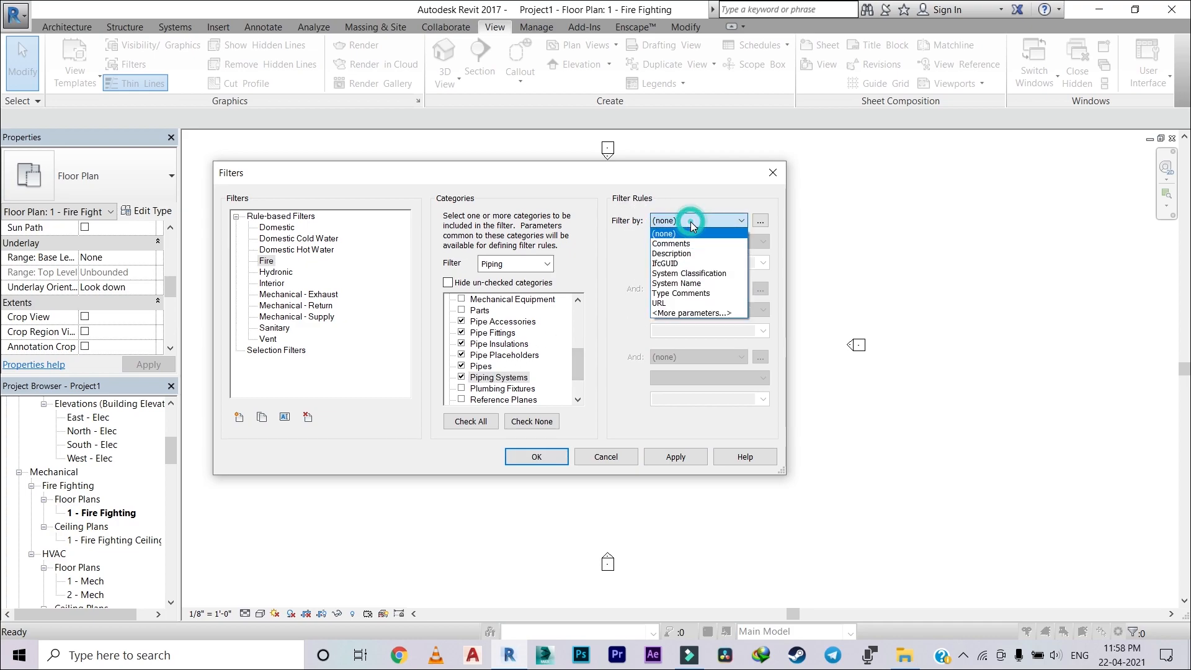
{"action": "left_click", "coordinate": [680, 273]}
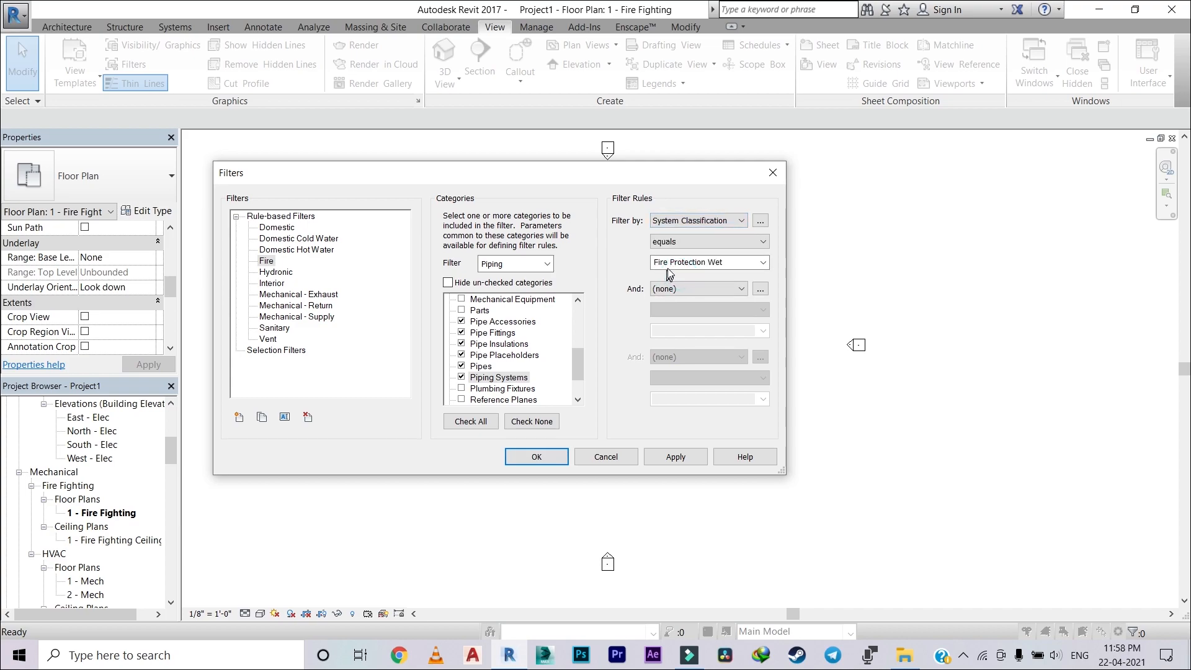
{"action": "left_click", "coordinate": [701, 243]}
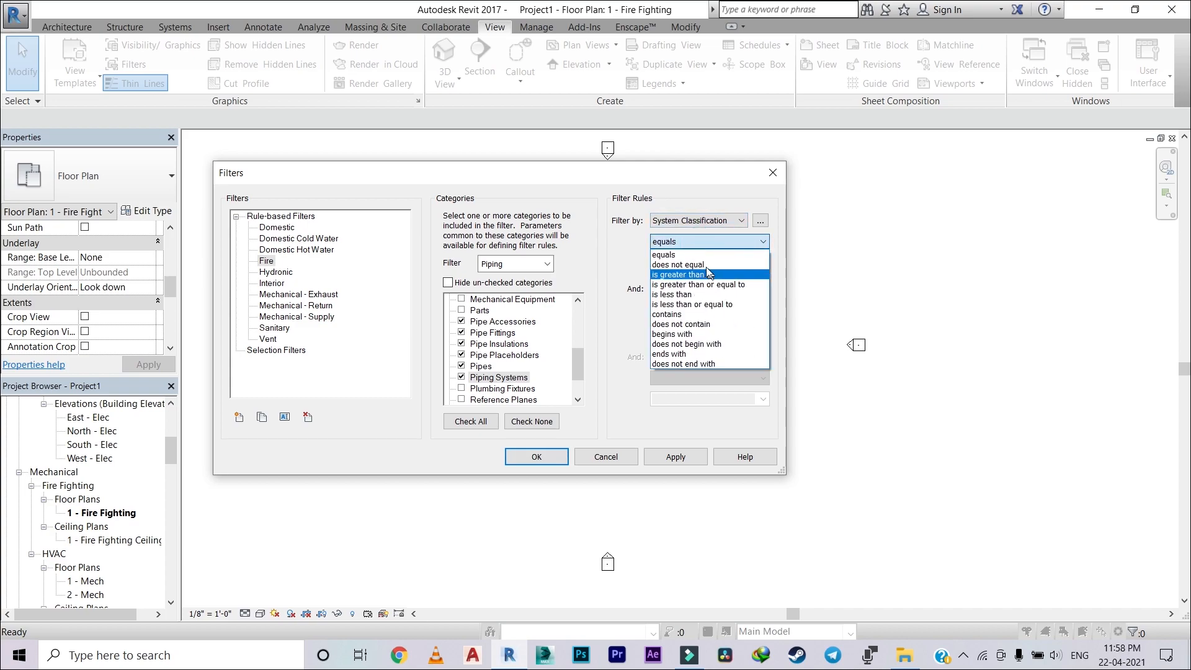
{"action": "left_click", "coordinate": [688, 254]}
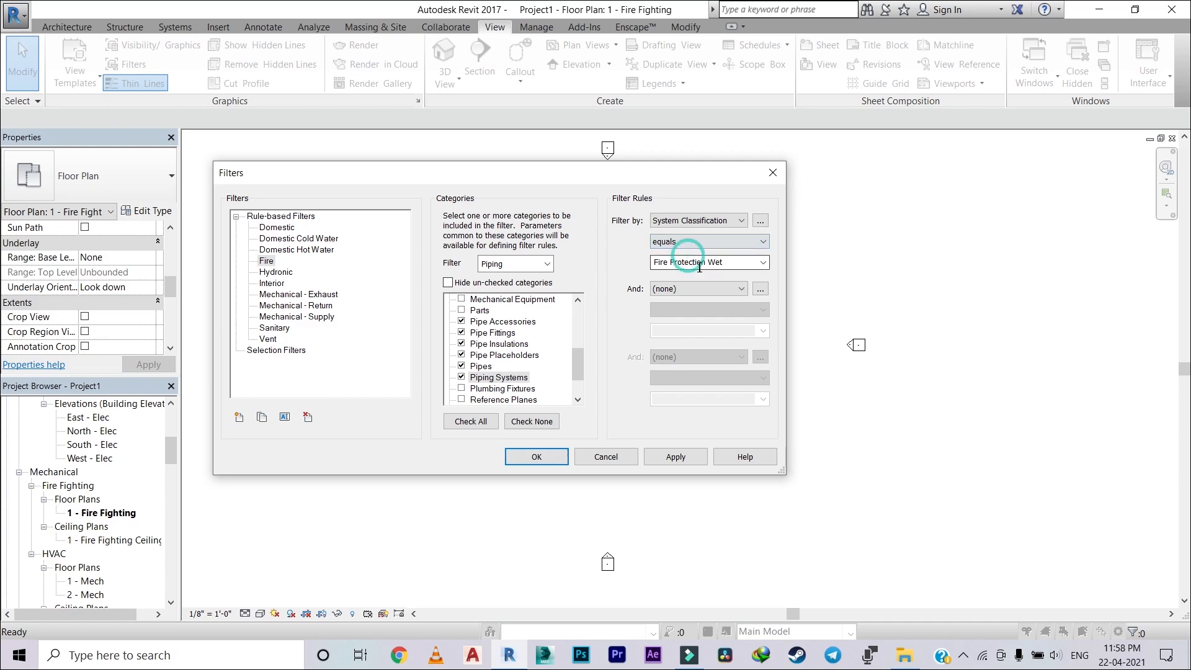
{"action": "left_click", "coordinate": [762, 262]}
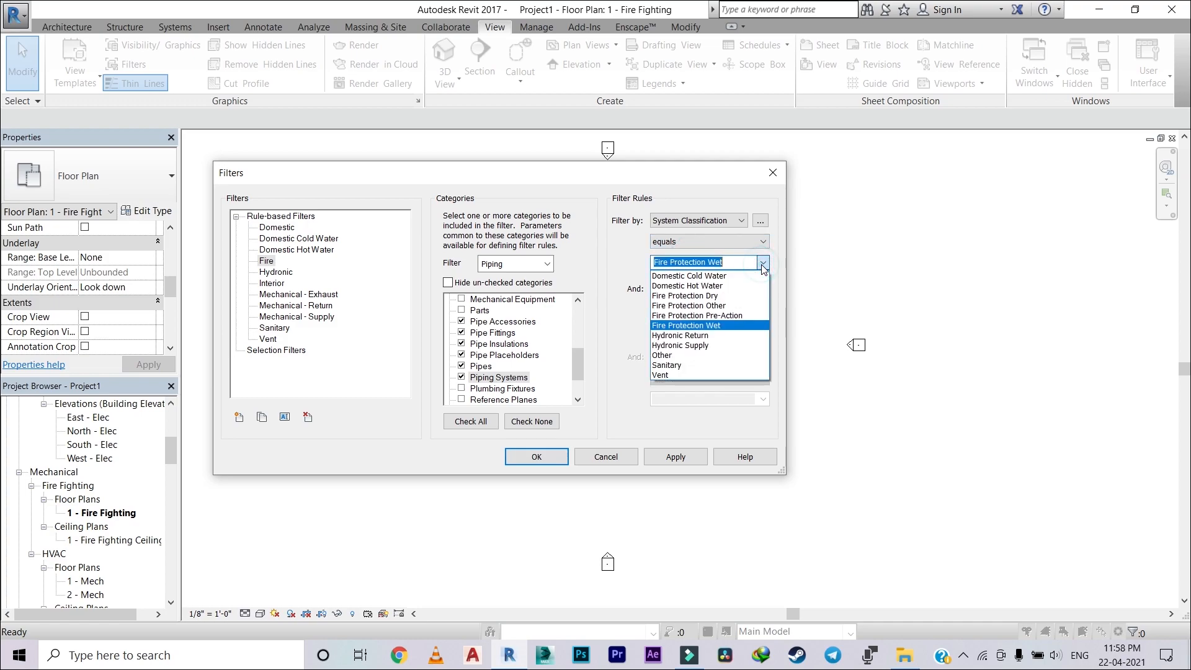
{"action": "left_click", "coordinate": [695, 325]}
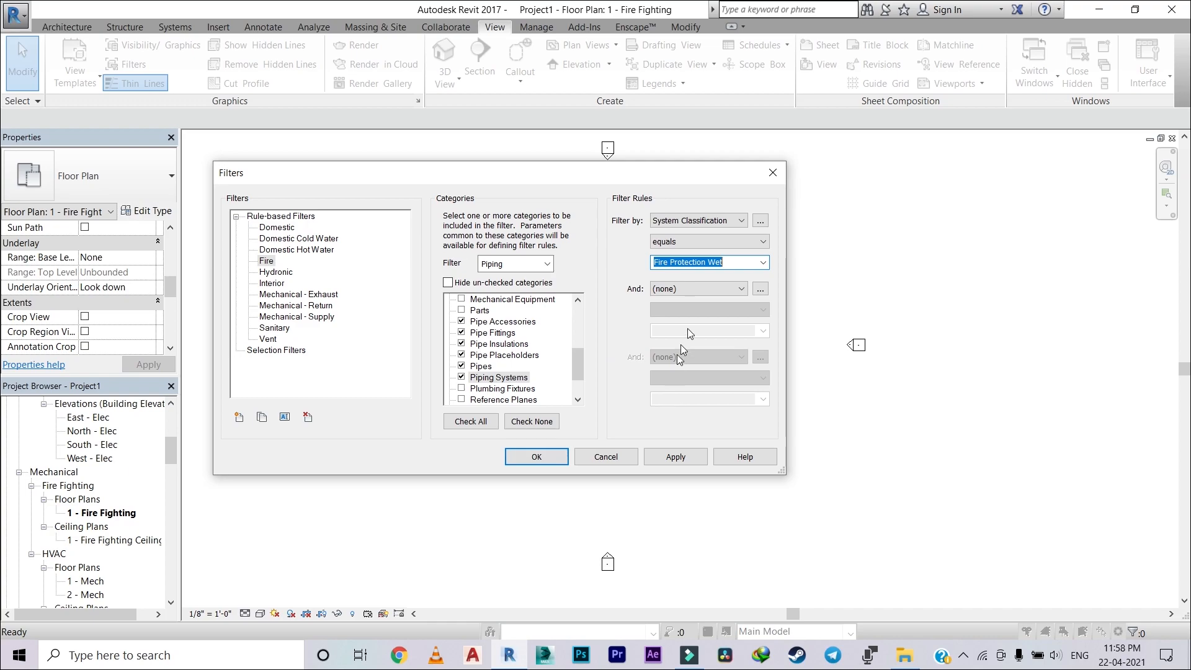
{"action": "left_click", "coordinate": [676, 457]}
{"action": "left_click", "coordinate": [542, 457]}
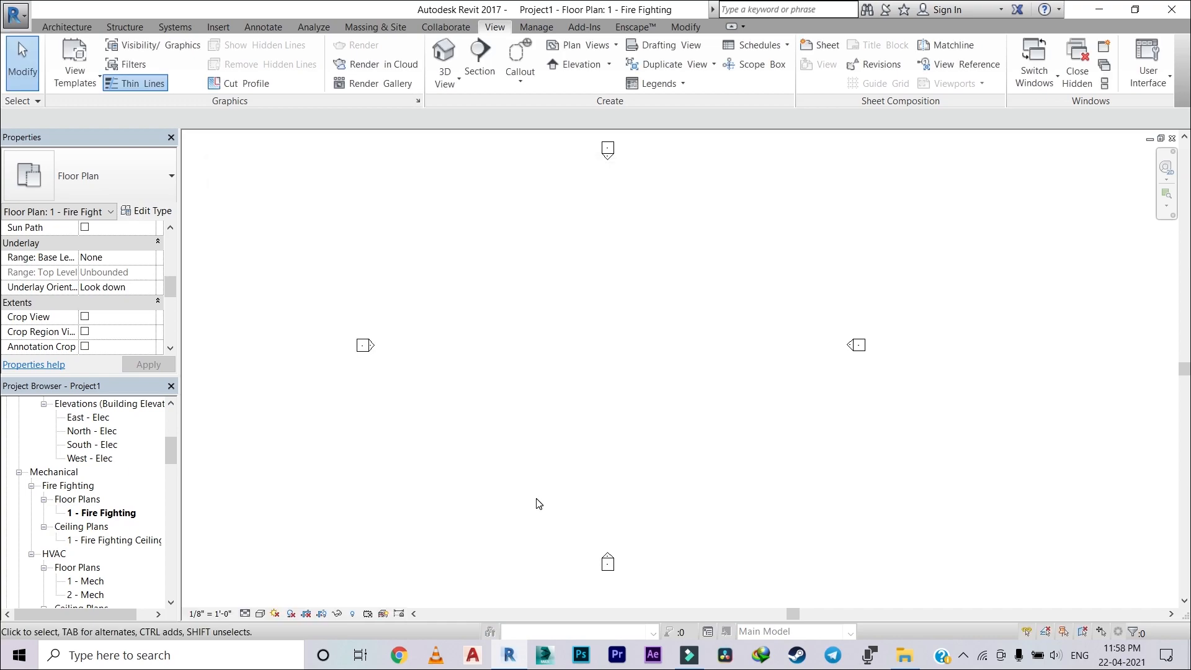
Step: Add the Fire filter to the visibility/graphic overrides of the 1 - Fire Fighting floor plan
{"action": "scroll", "coordinate": [517, 434], "scroll_direction": "down", "scroll_amount": 1}
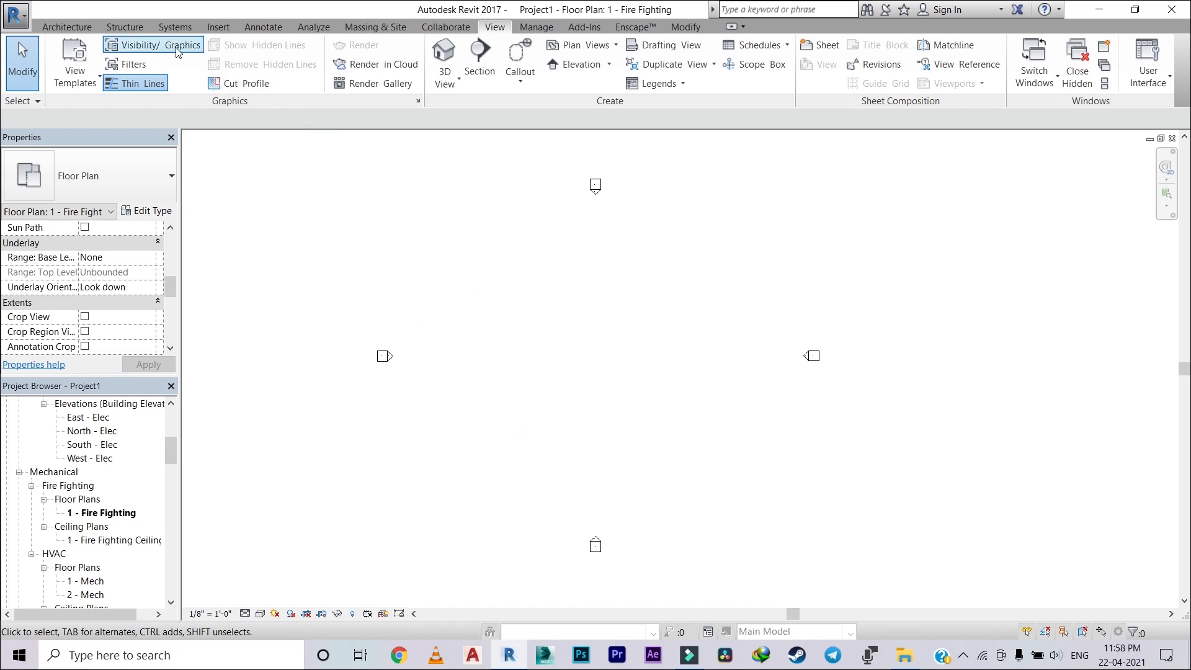
{"action": "key", "text": "v"}
{"action": "key", "text": "g"}
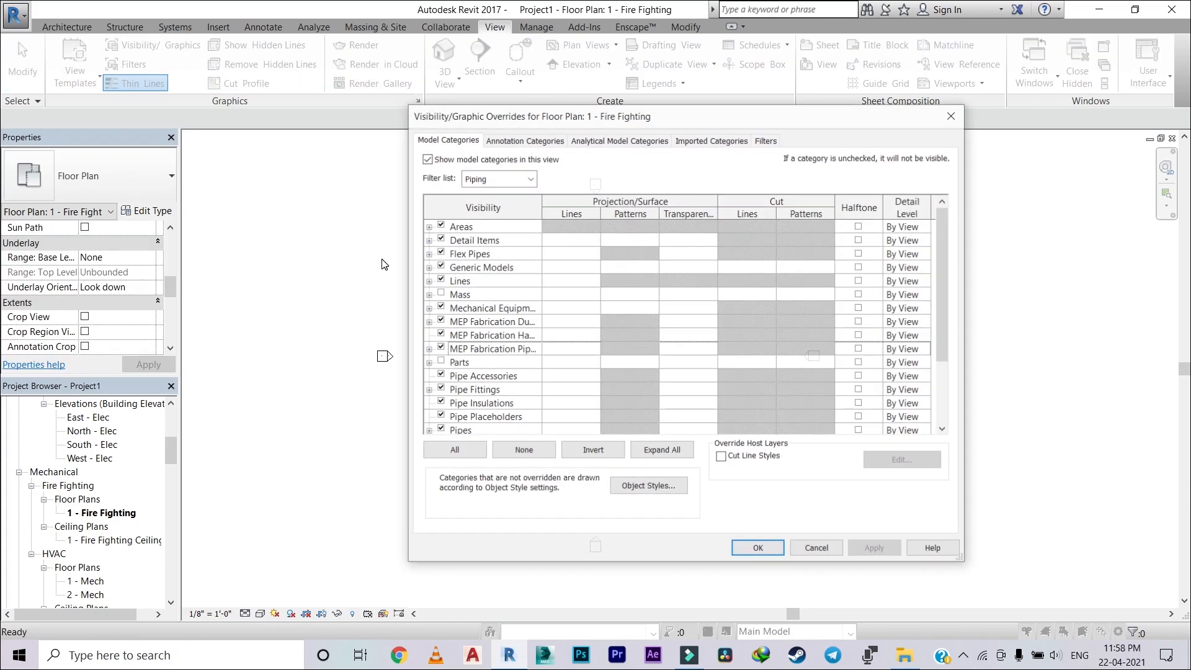
{"action": "left_click", "coordinate": [766, 141]}
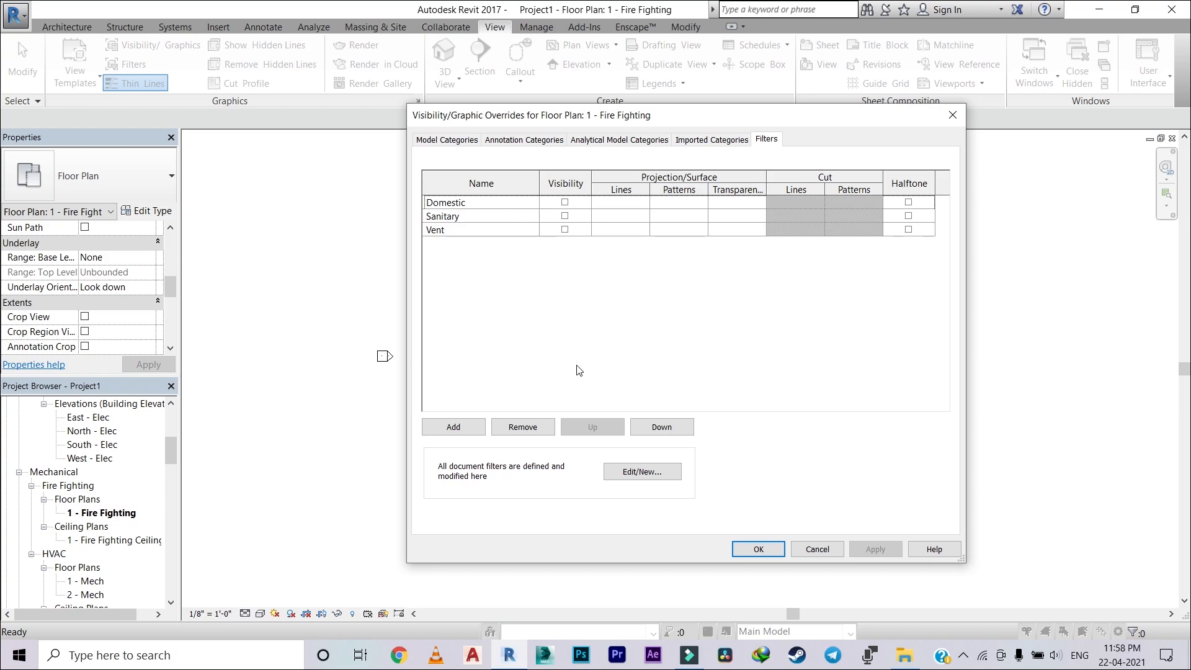
{"action": "left_click", "coordinate": [456, 427]}
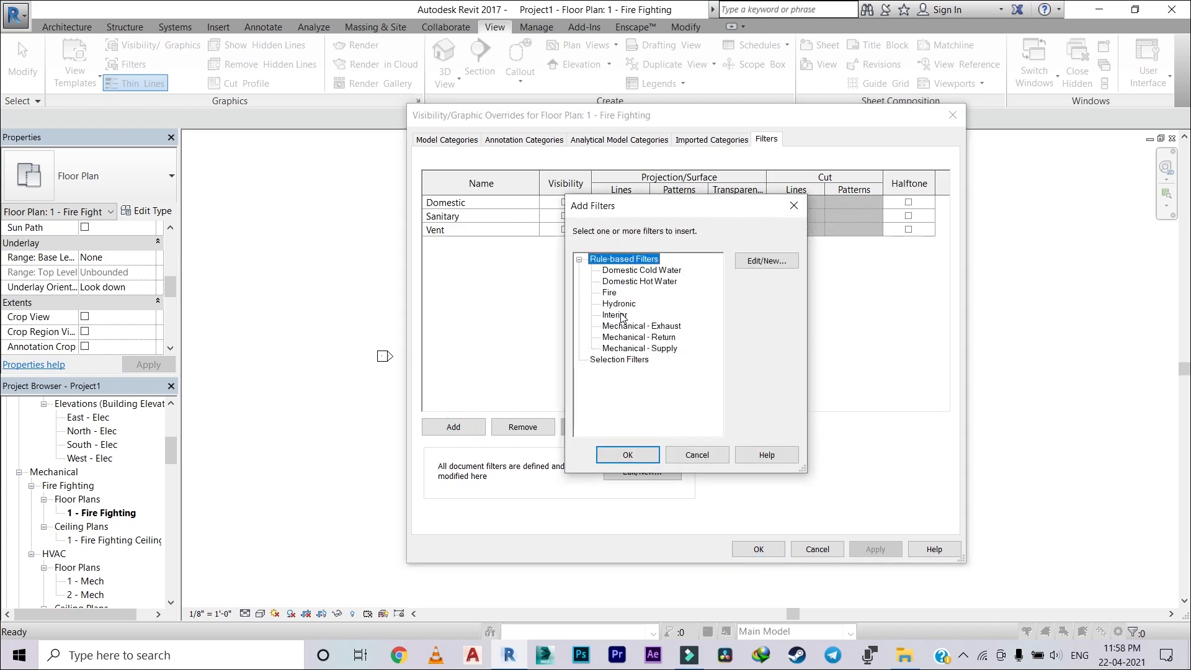
{"action": "left_click", "coordinate": [611, 293]}
{"action": "left_click", "coordinate": [639, 455]}
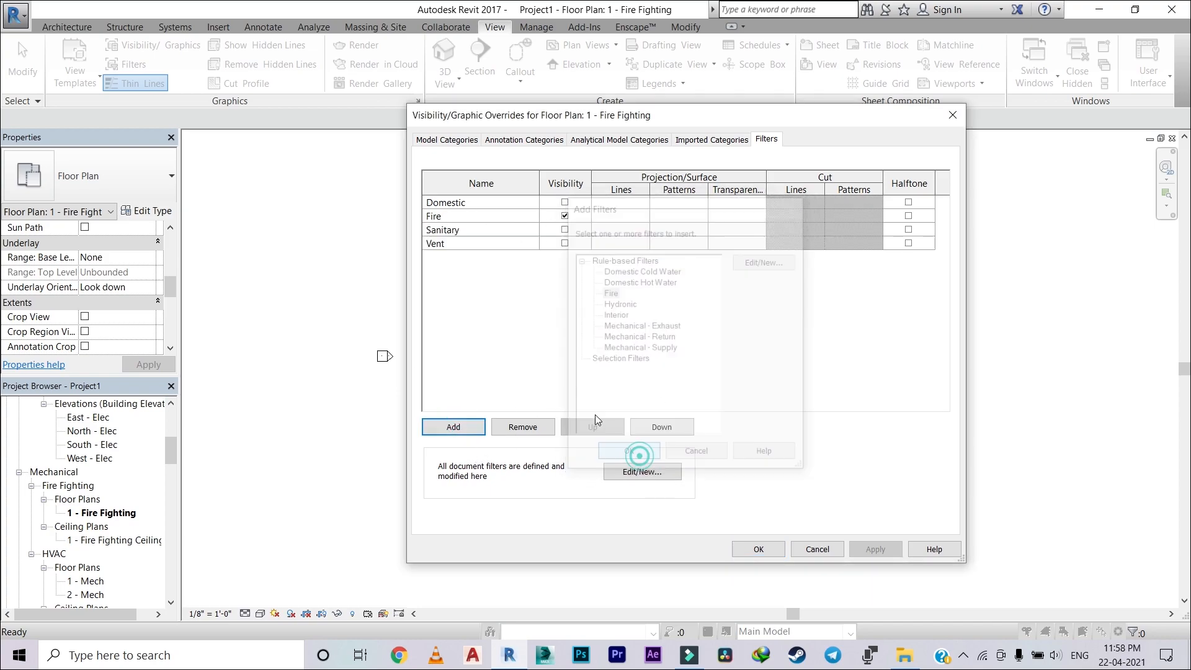
Step: Override the Fire filter's projection lines with red colour and a Solid line pattern
{"action": "left_click", "coordinate": [631, 220]}
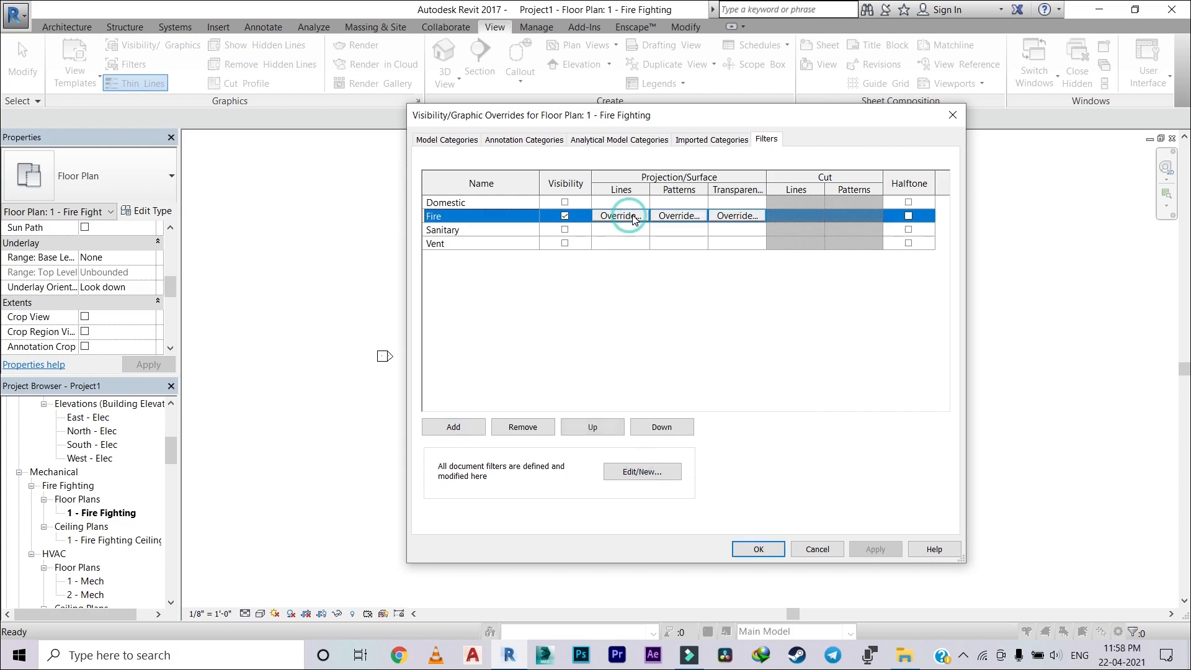
{"action": "left_click", "coordinate": [622, 217]}
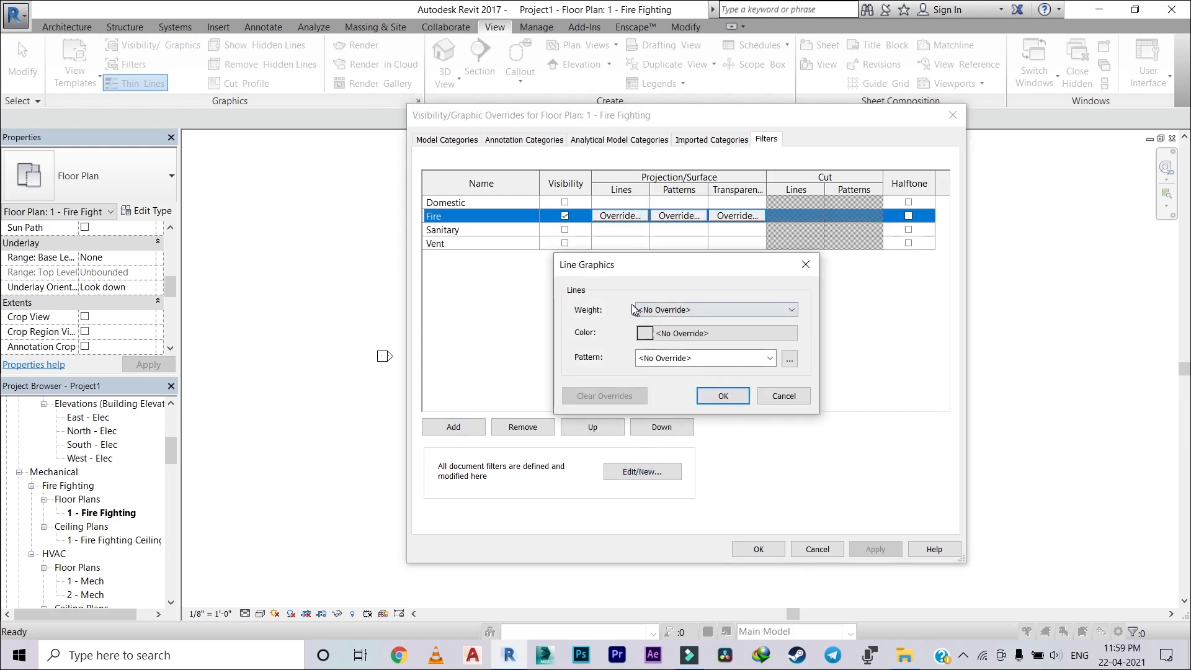
{"action": "left_click", "coordinate": [700, 338]}
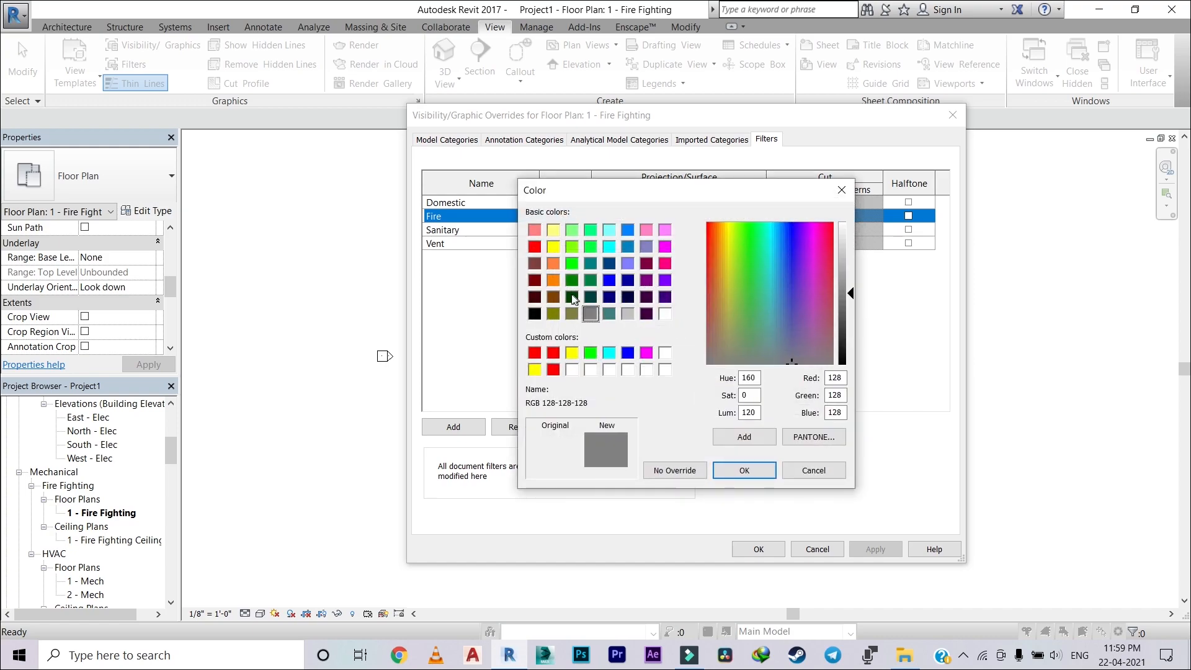
{"action": "left_click", "coordinate": [534, 246]}
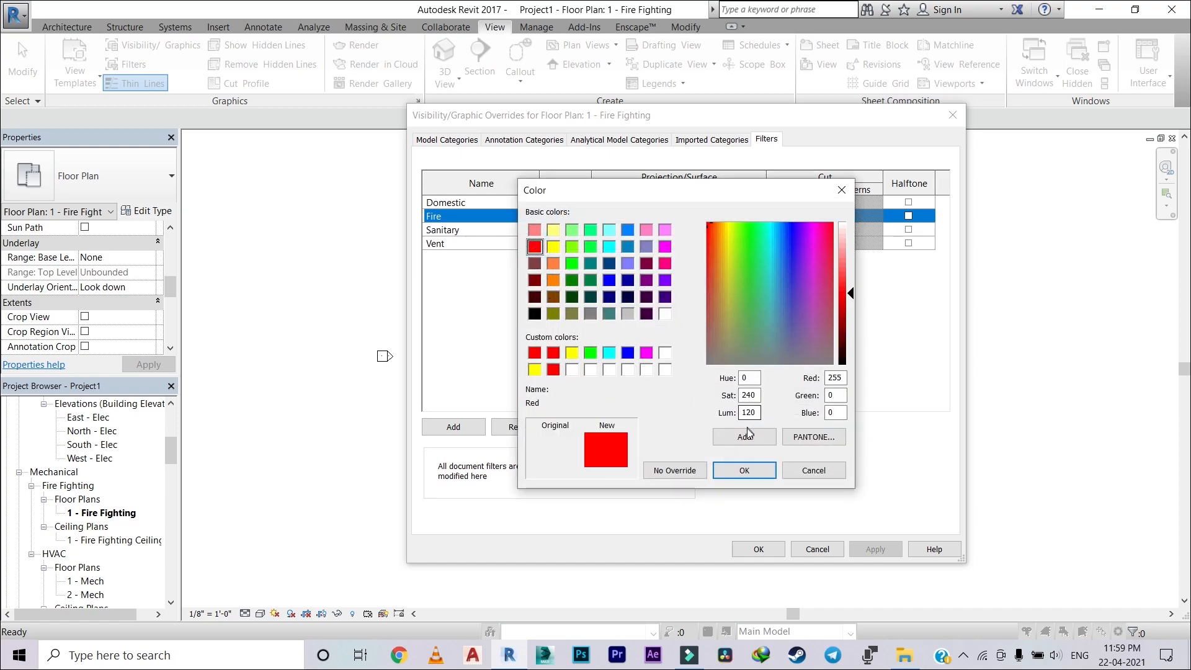
{"action": "left_click", "coordinate": [745, 470]}
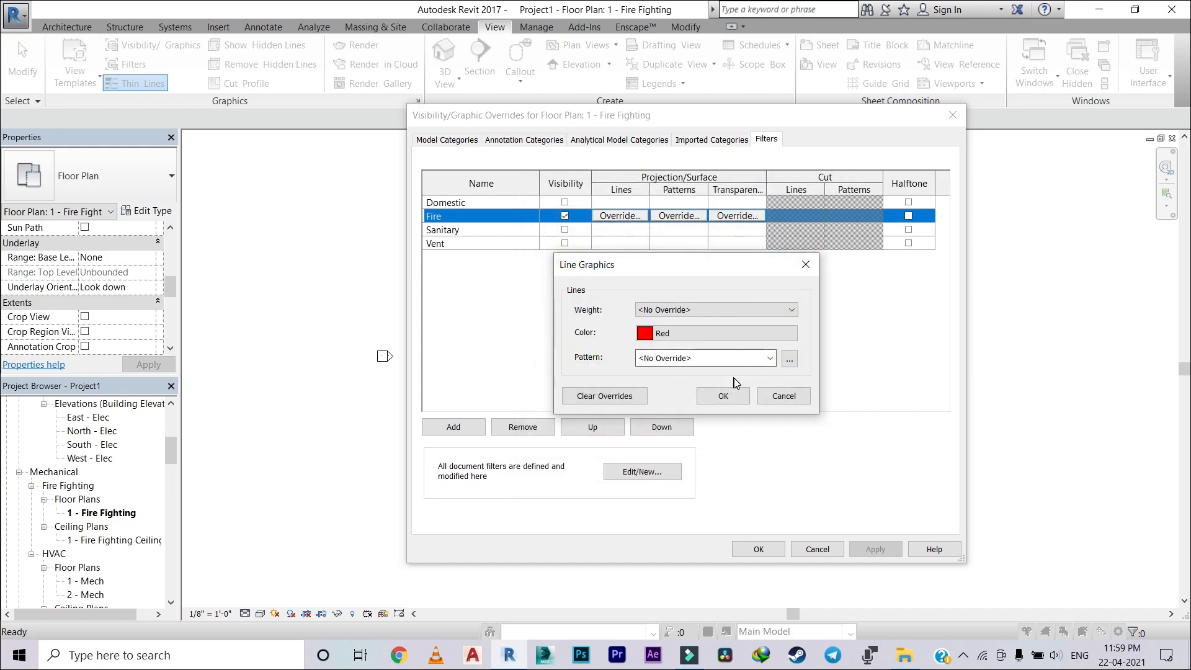
{"action": "left_click", "coordinate": [764, 358]}
{"action": "scroll", "coordinate": [713, 186], "scroll_direction": "up", "scroll_amount": 5}
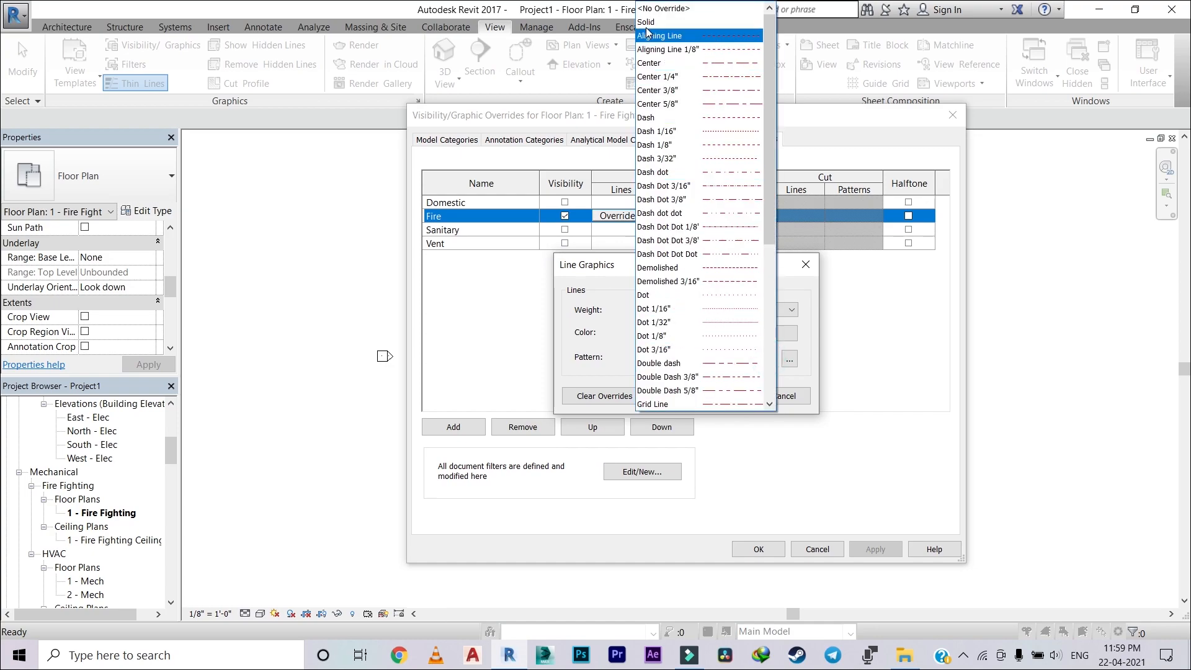
{"action": "left_click", "coordinate": [646, 27]}
{"action": "left_click", "coordinate": [723, 396]}
Step: Override the Fire filter's surface pattern with a red Solid fill, and apply and accept the view's graphic overrides
{"action": "left_click", "coordinate": [678, 215]}
{"action": "left_click", "coordinate": [744, 334]}
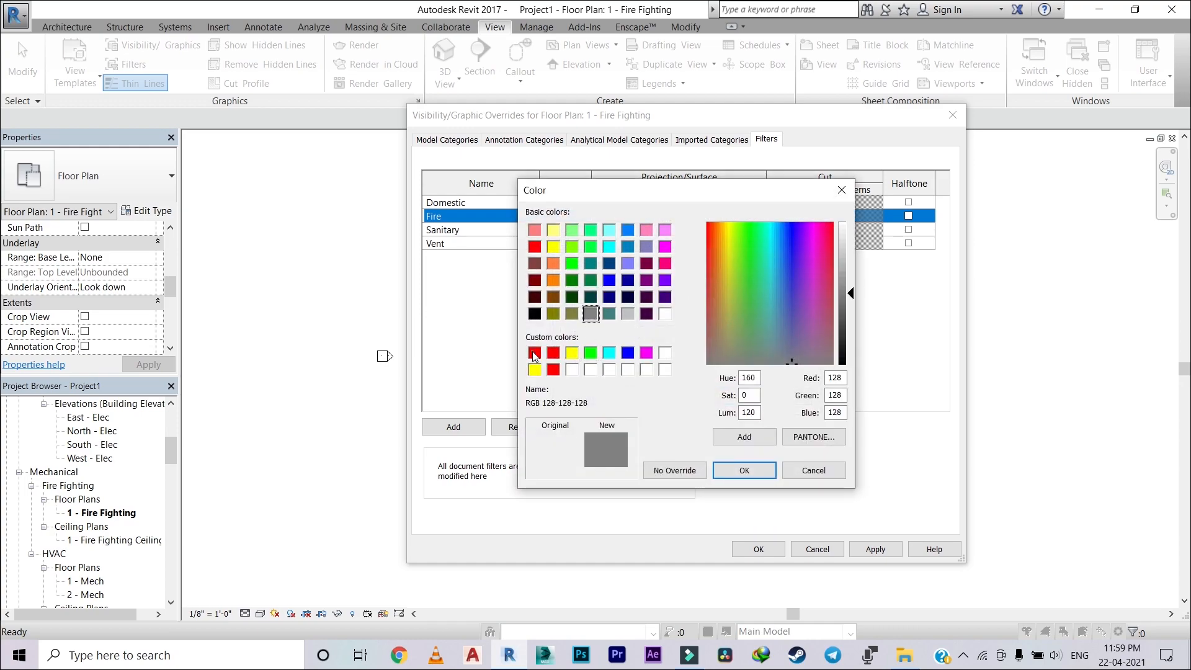
{"action": "left_click", "coordinate": [533, 354]}
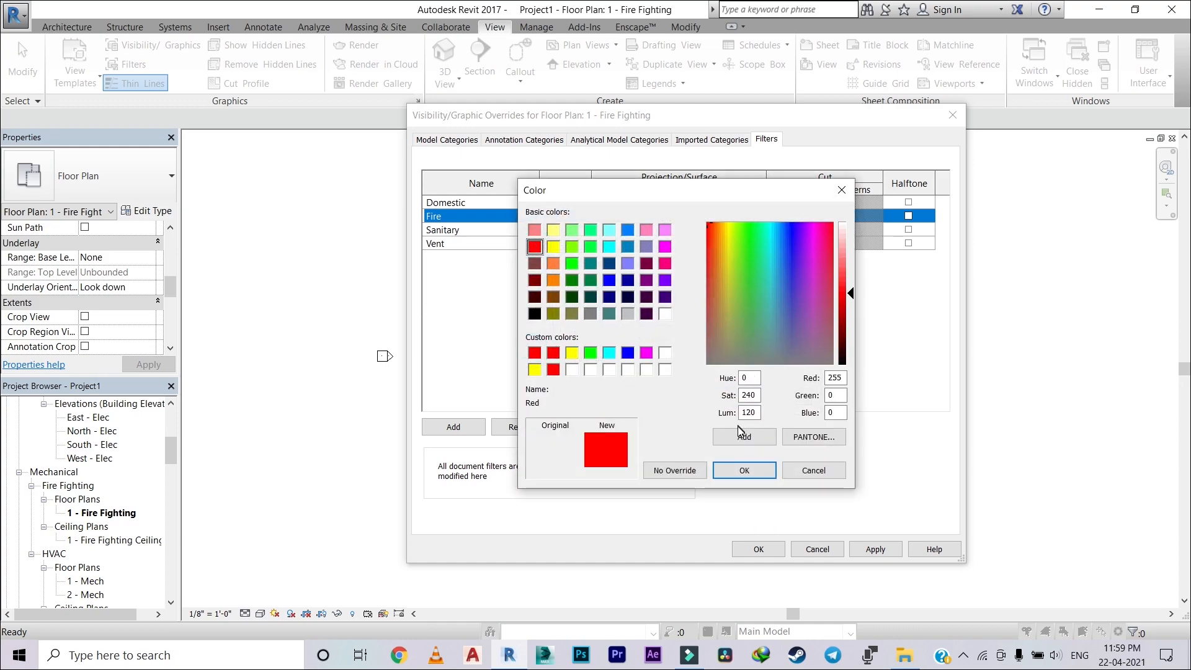
{"action": "left_click", "coordinate": [744, 470]}
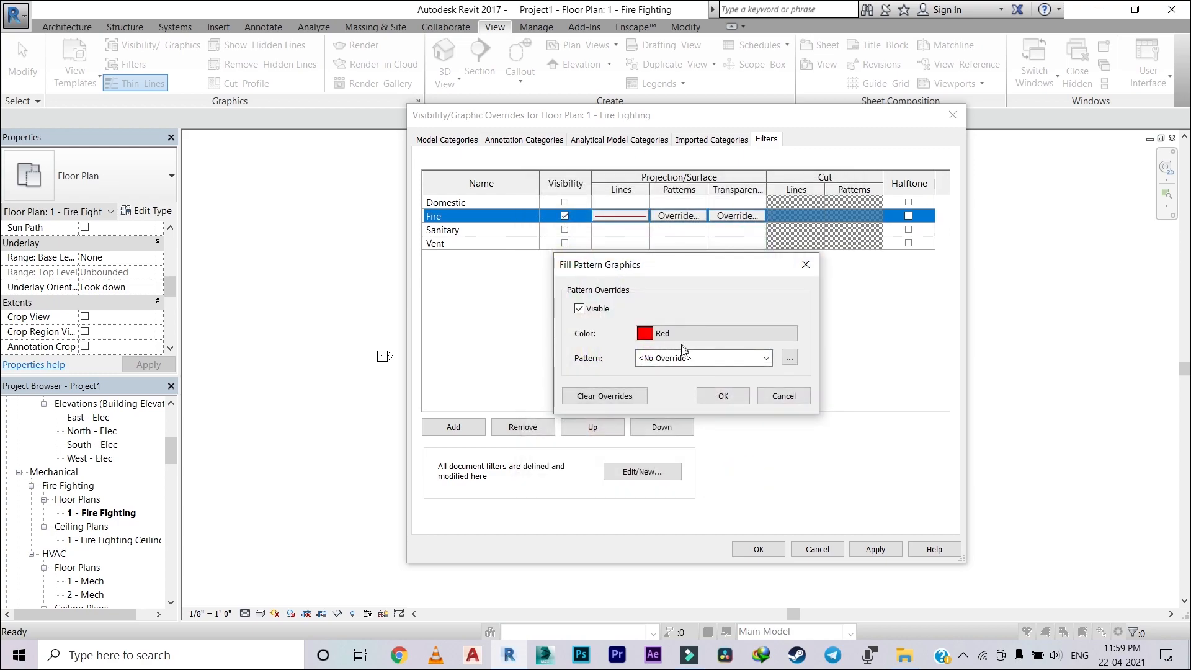
{"action": "left_click", "coordinate": [767, 358]}
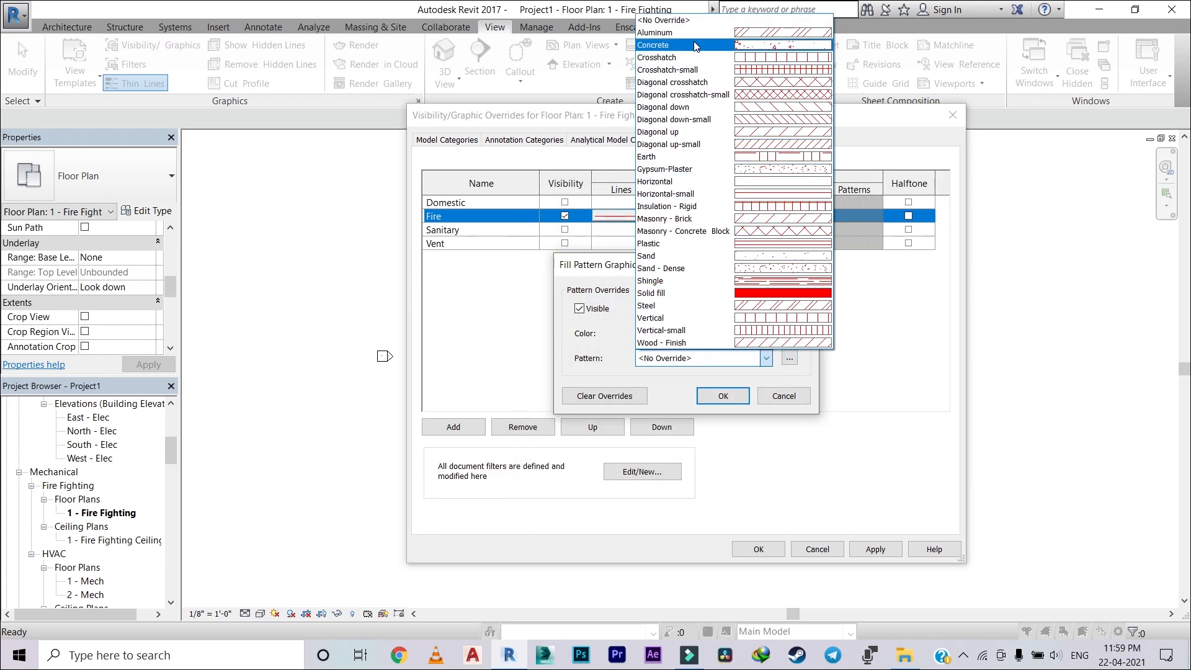
{"action": "left_click", "coordinate": [700, 300]}
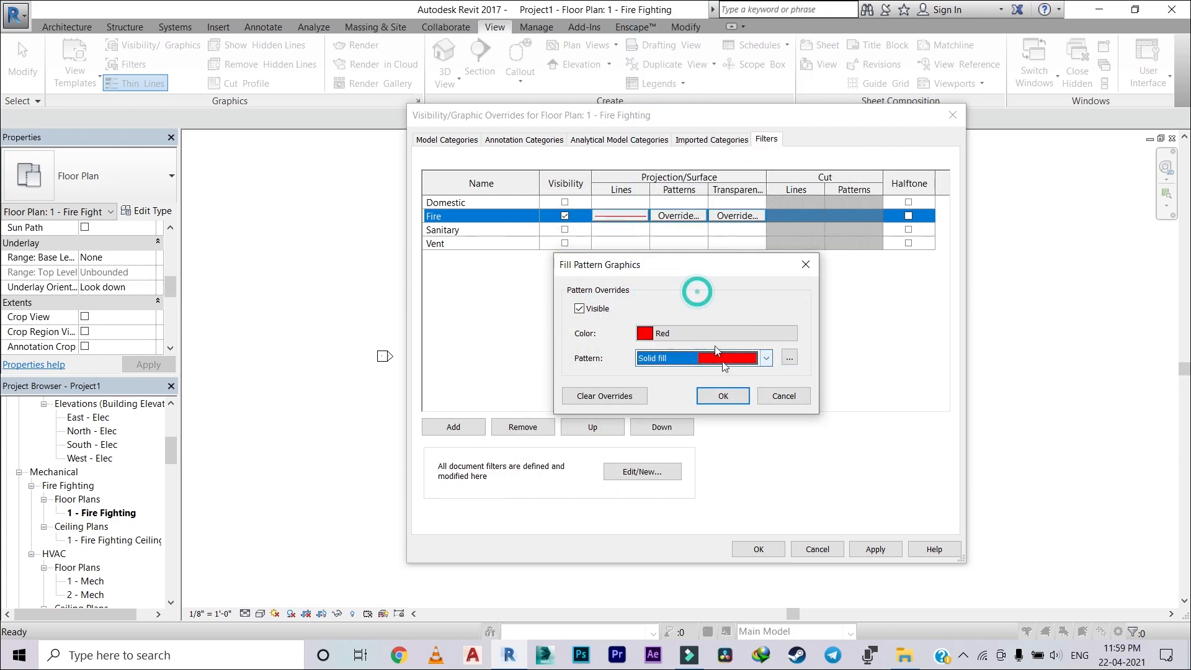
{"action": "left_click", "coordinate": [723, 397]}
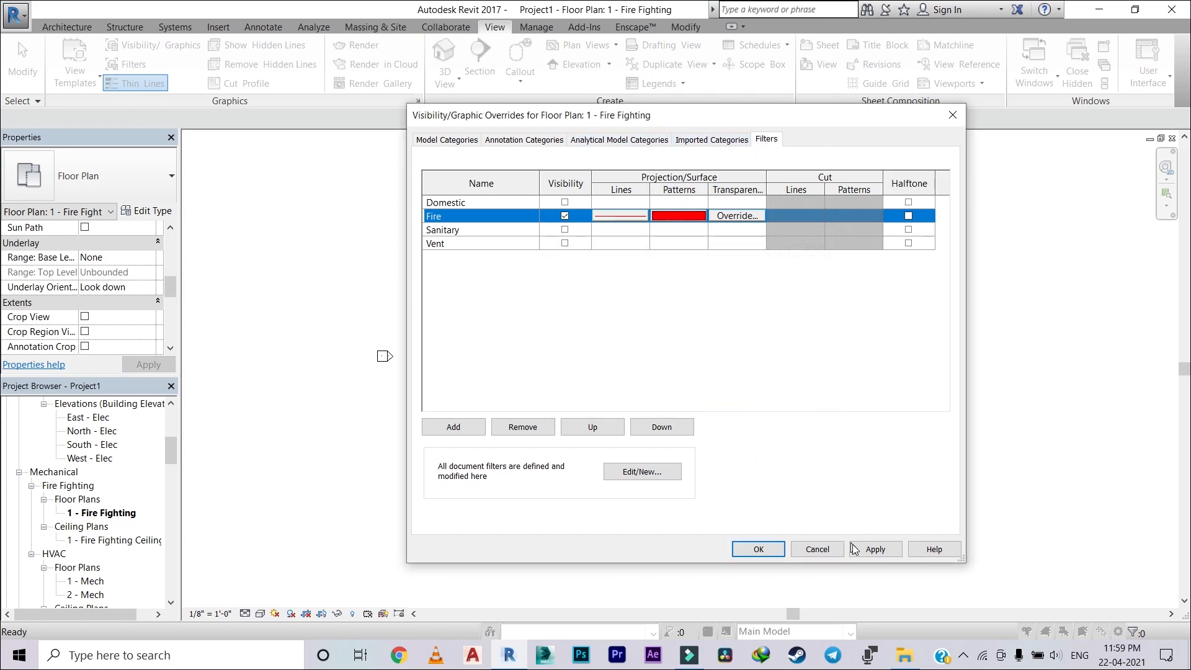
{"action": "left_click", "coordinate": [886, 551]}
{"action": "left_click", "coordinate": [758, 549]}
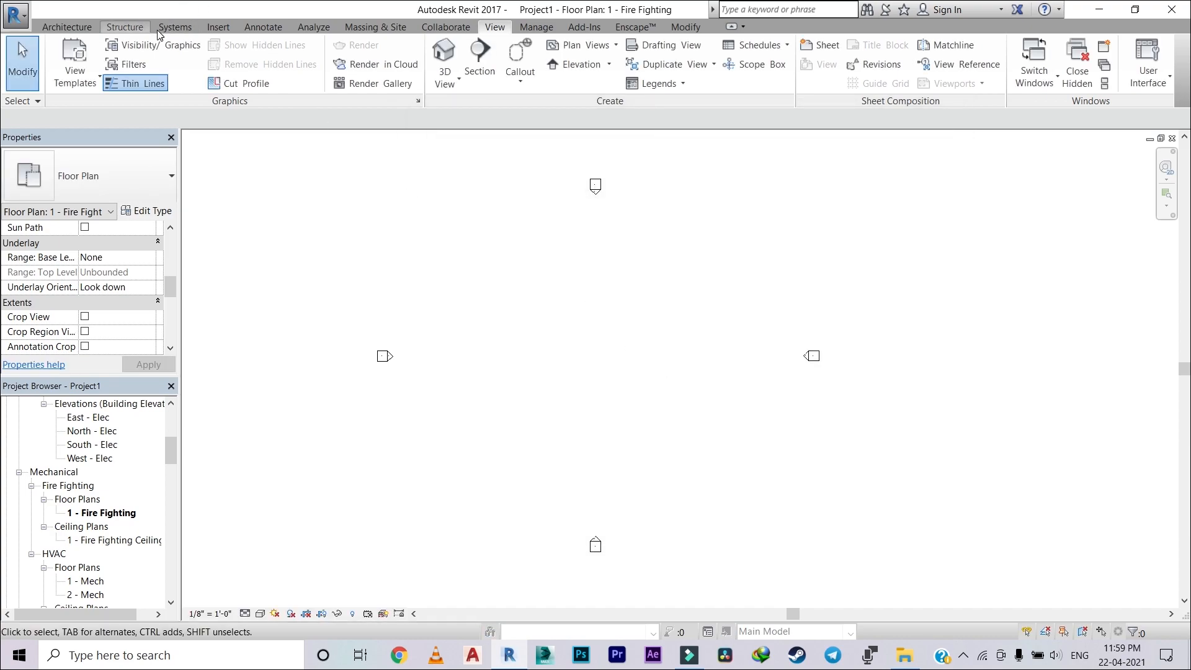
Step: Draw a horizontal 6" Fire Pipe about 37' long at a 9' 0" offset in the floor plan
{"action": "left_click", "coordinate": [172, 27]}
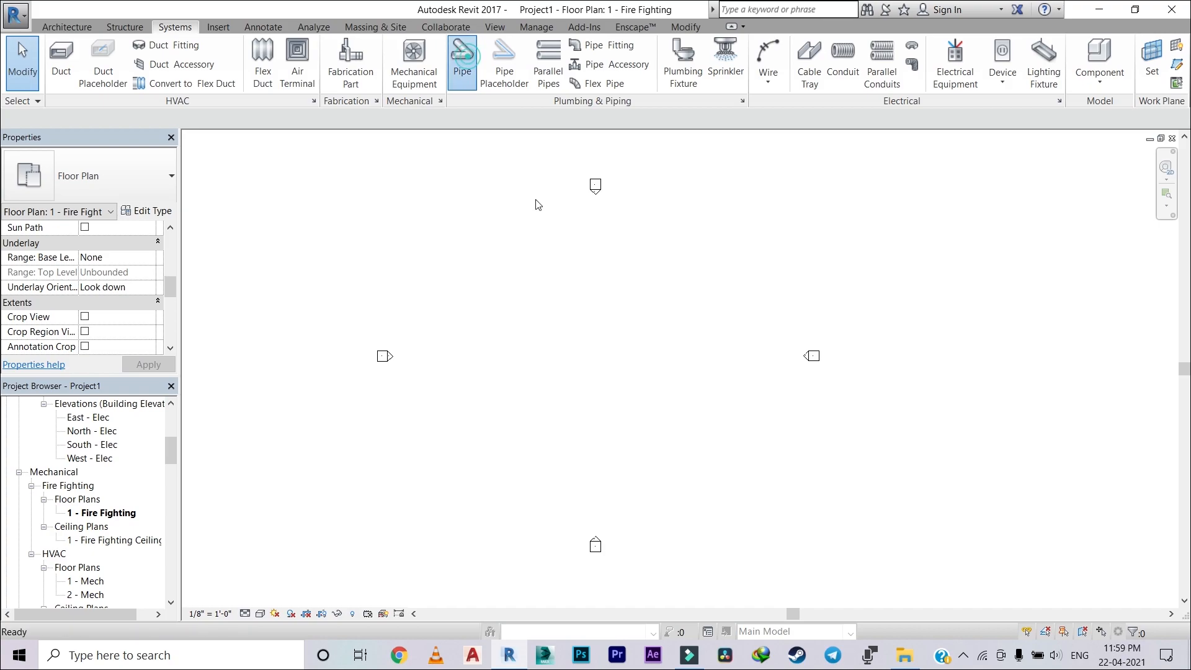
{"action": "left_click", "coordinate": [462, 59]}
{"action": "scroll", "coordinate": [556, 351], "scroll_direction": "up", "scroll_amount": 2}
{"action": "left_click", "coordinate": [473, 305]}
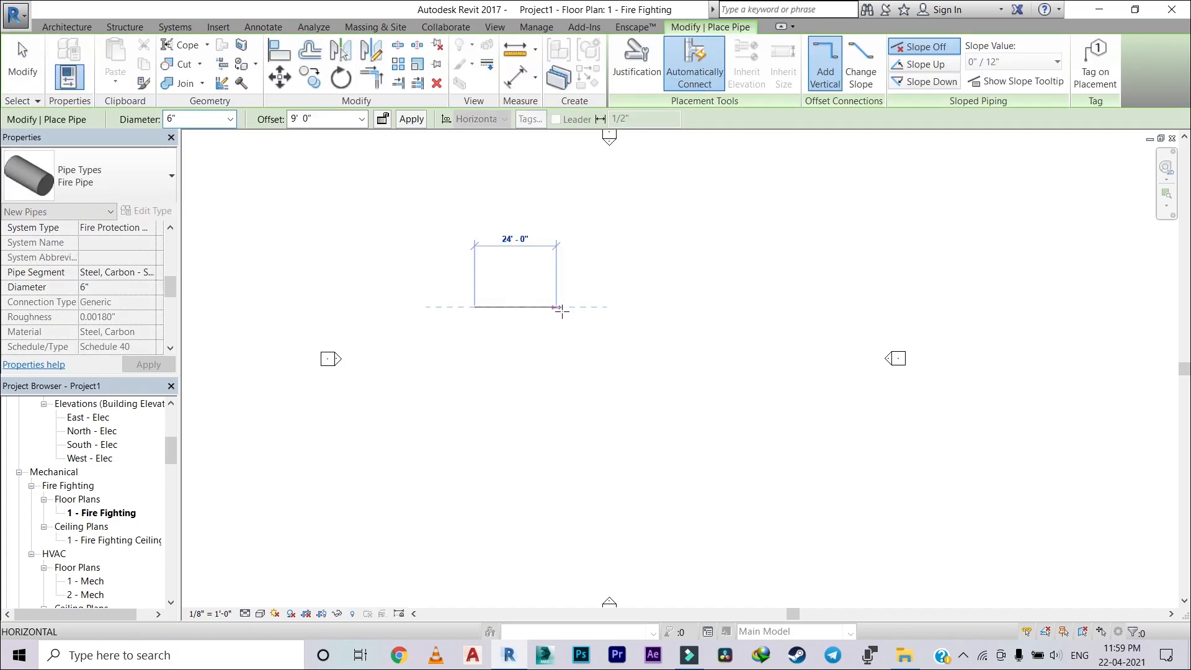
{"action": "scroll", "coordinate": [561, 309], "scroll_direction": "up", "scroll_amount": 6}
{"action": "left_click", "coordinate": [643, 306]}
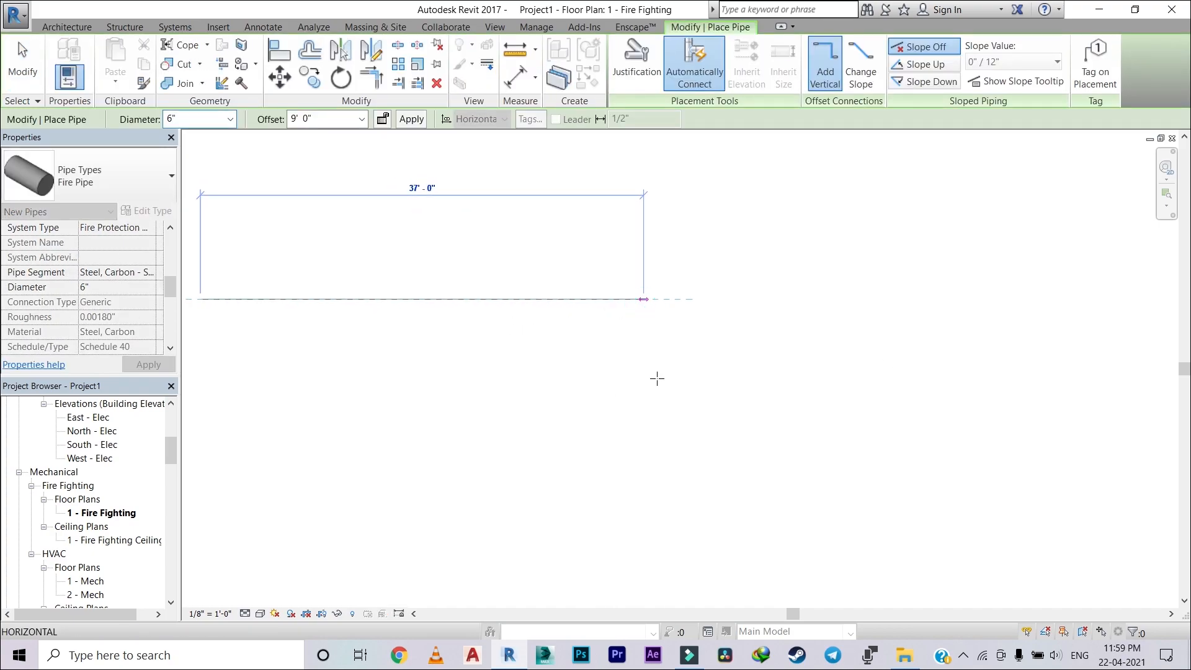
{"action": "key", "text": "Escape"}
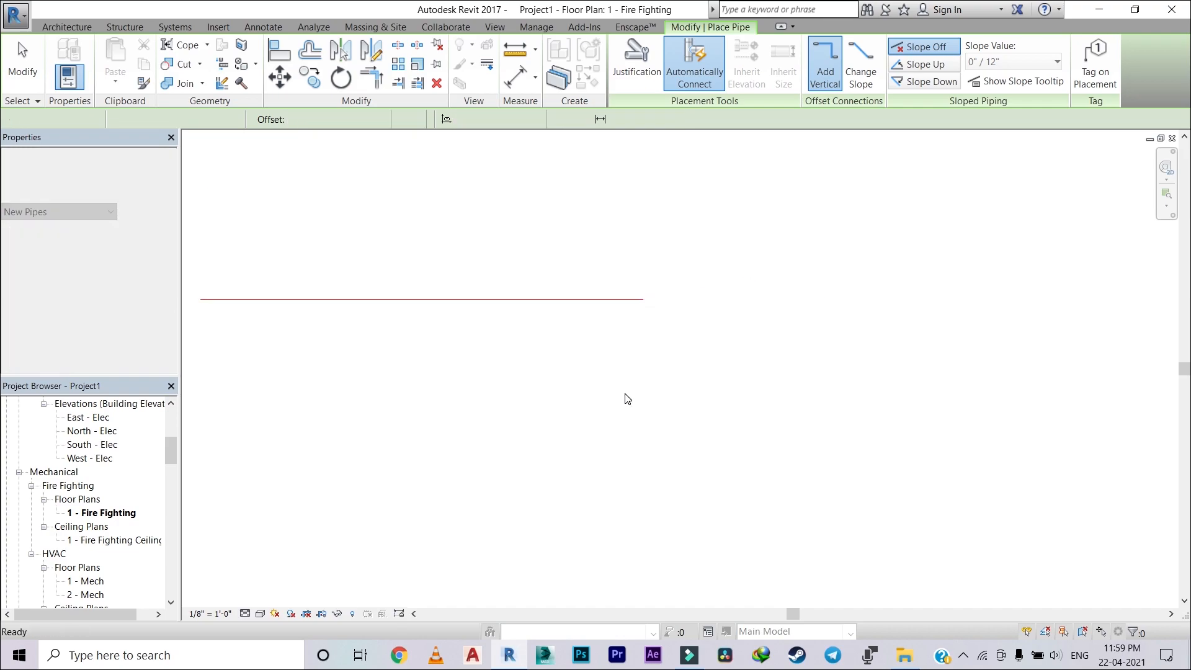
{"action": "key", "text": "Escape"}
Step: Set the 1 - Fire Fighting floor plan's detail level to Fine and its visual style to Shaded
{"action": "middle_click_drag", "start_coordinate": [471, 311], "coordinate": [681, 383]}
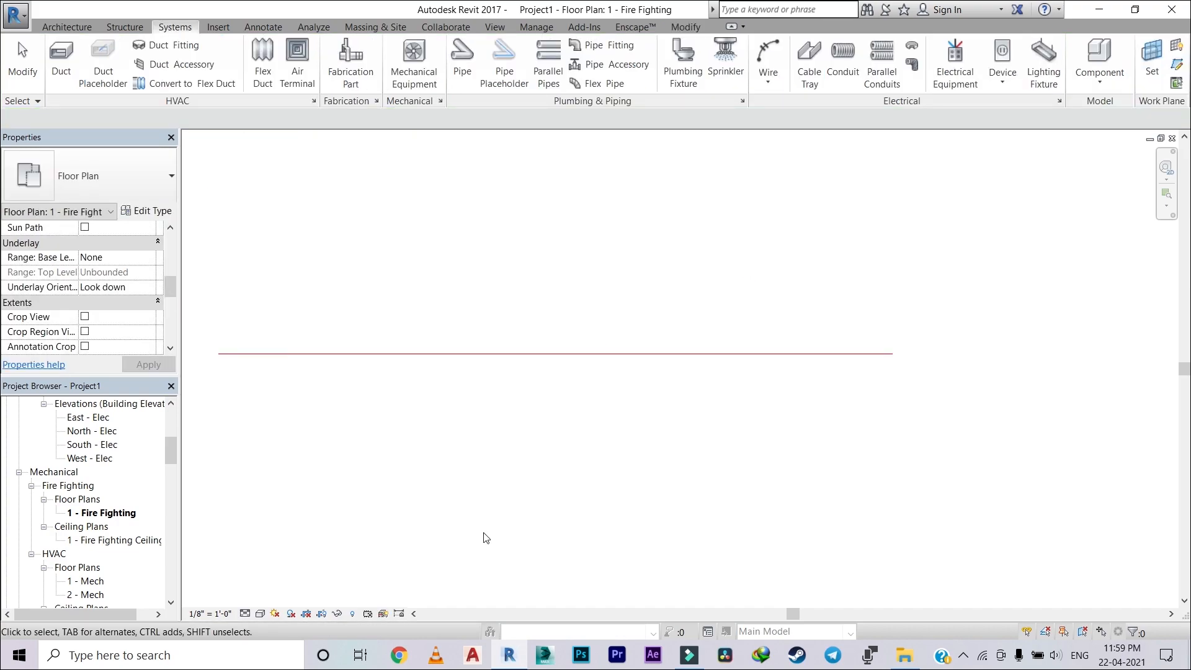
{"action": "left_click", "coordinate": [245, 613]}
{"action": "left_click", "coordinate": [266, 596]}
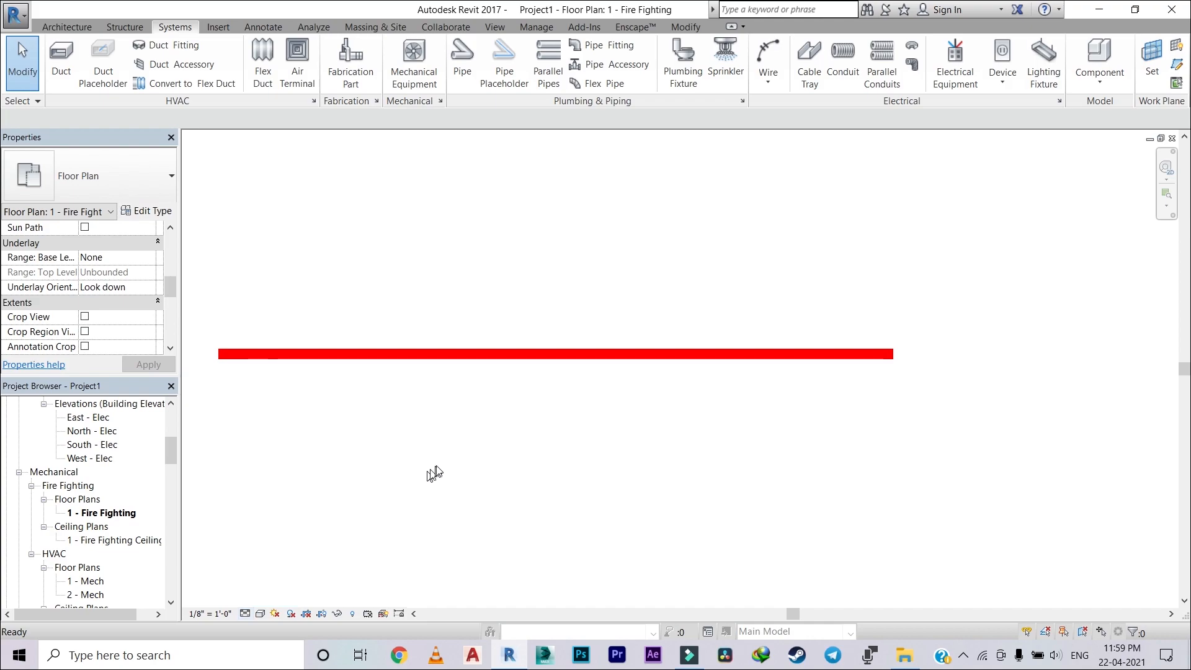
{"action": "left_click", "coordinate": [260, 614]}
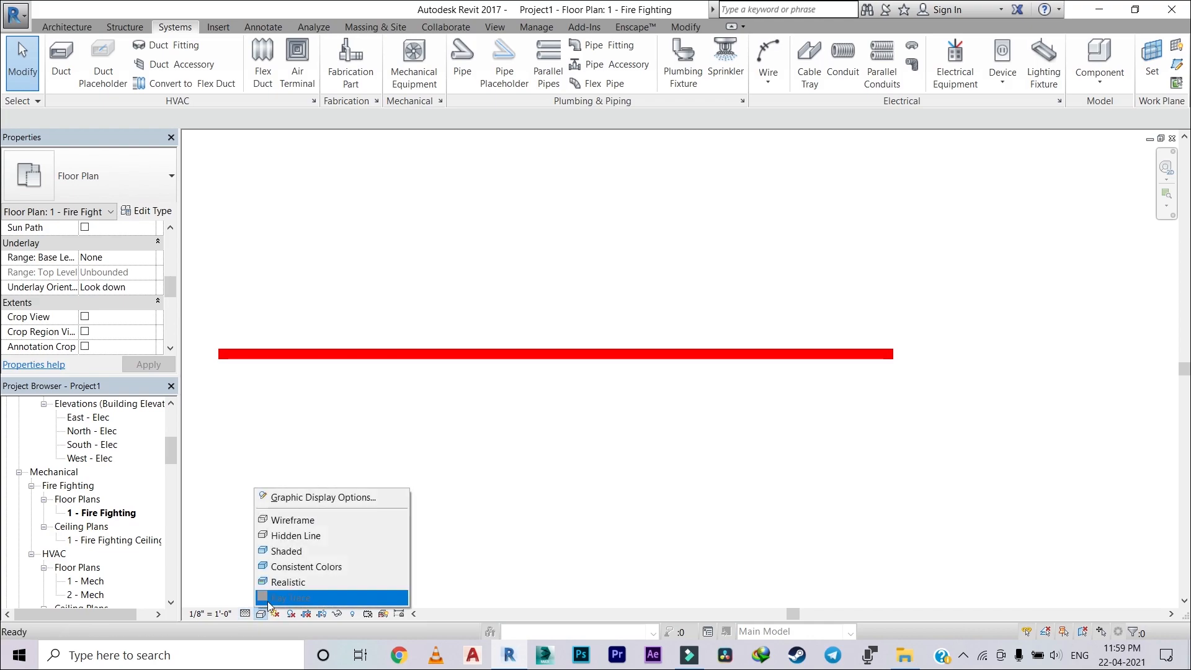
{"action": "left_click", "coordinate": [291, 551]}
Step: Delete the red fire pipe from the floor plan
{"action": "scroll", "coordinate": [898, 364], "scroll_direction": "up", "scroll_amount": 4}
{"action": "mouse_move", "coordinate": [972, 259]}
{"action": "left_mouse_down"}
{"action": "mouse_move", "coordinate": [723, 417]}
{"action": "mouse_move", "coordinate": [593, 472]}
{"action": "left_mouse_up"}
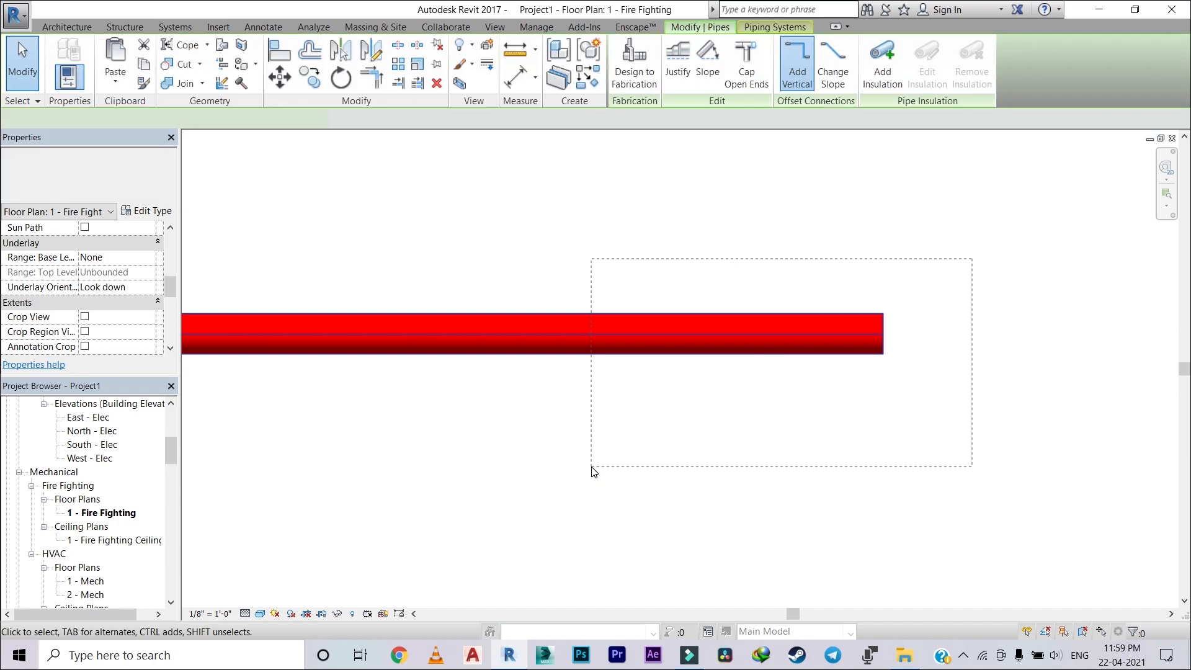
{"action": "key", "text": "Delete"}
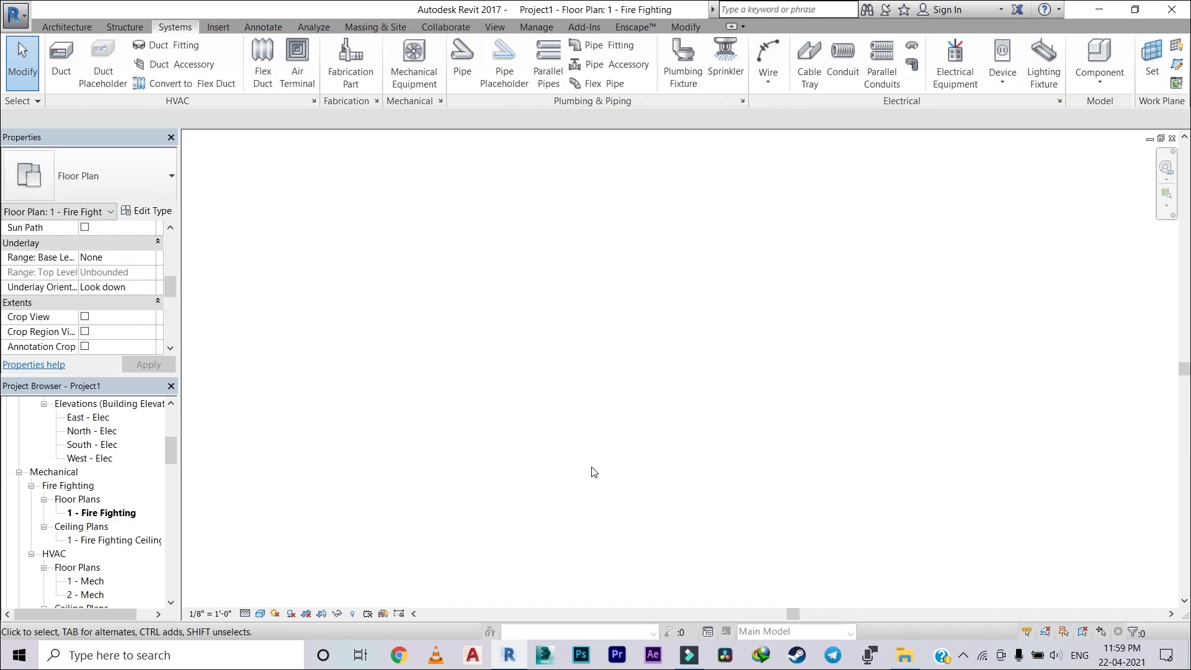
Step: Switch the floor plan's detail level to Medium and back to Fine
{"action": "left_click", "coordinate": [245, 614]}
{"action": "left_click", "coordinate": [259, 582]}
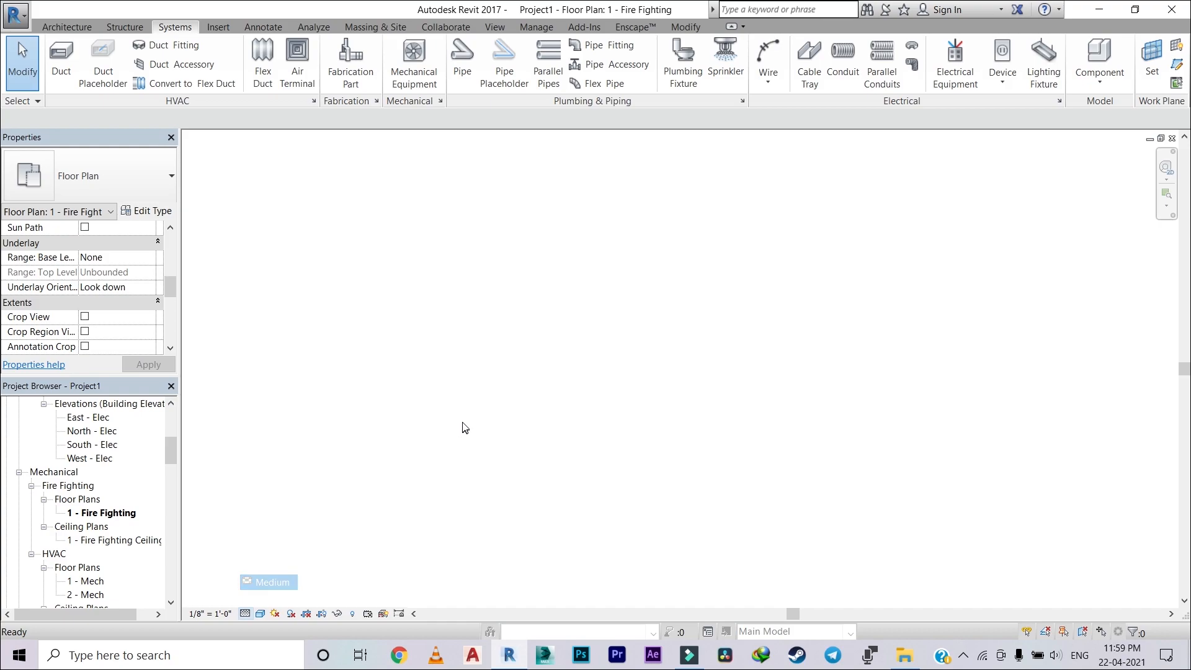
{"action": "left_click", "coordinate": [245, 614]}
{"action": "left_click", "coordinate": [261, 596]}
Step: Start linking a Revit model and browse through My Projects on the desktop to the New folder
{"action": "scroll", "coordinate": [451, 449], "scroll_direction": "down", "scroll_amount": 5}
{"action": "middle_click_drag", "start_coordinate": [451, 449], "coordinate": [578, 361]}
{"action": "scroll", "coordinate": [575, 400], "scroll_direction": "up", "scroll_amount": 4}
{"action": "scroll", "coordinate": [582, 360], "scroll_direction": "down", "scroll_amount": 2}
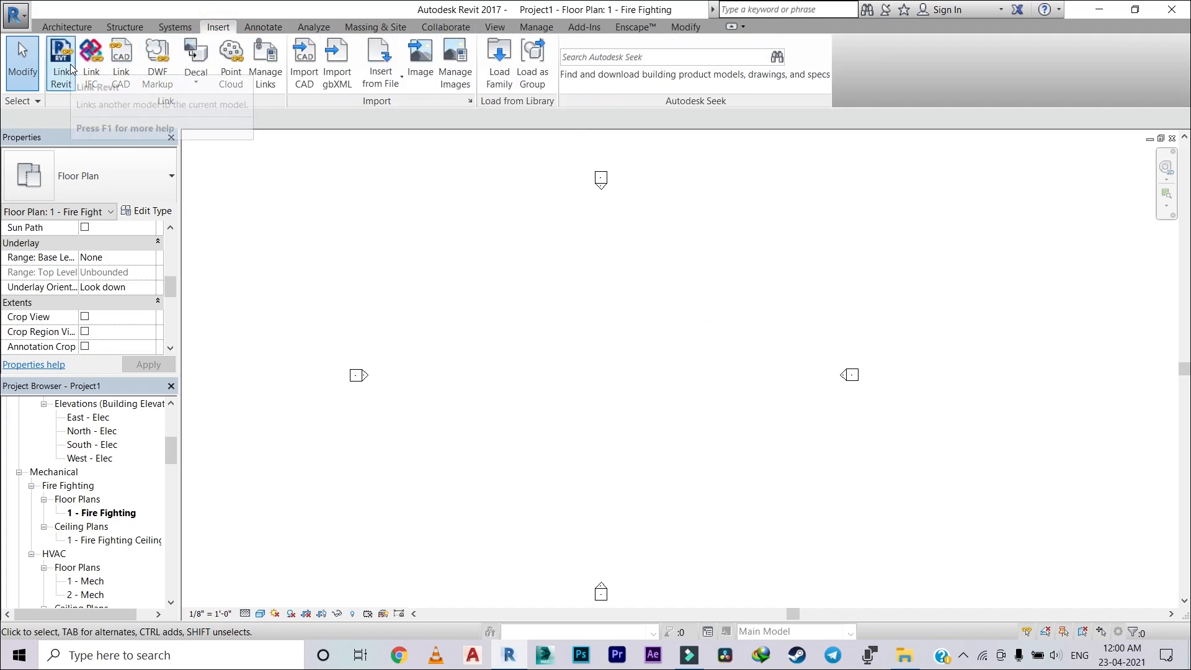
{"action": "left_click", "coordinate": [63, 67]}
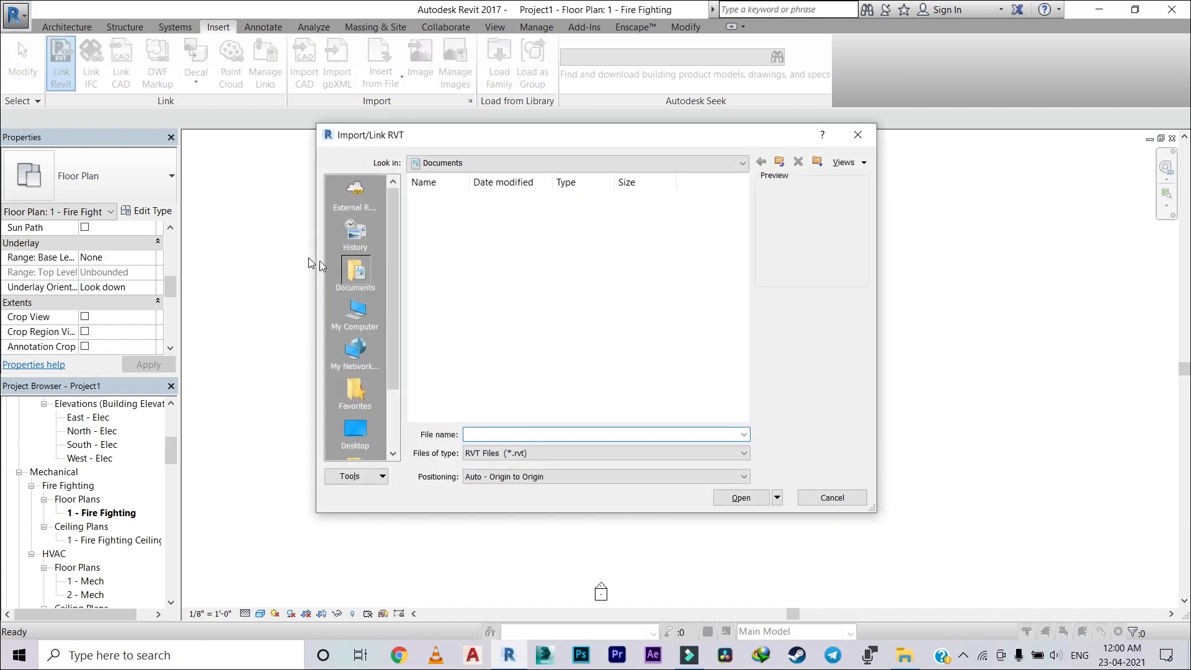
{"action": "left_click", "coordinate": [357, 429]}
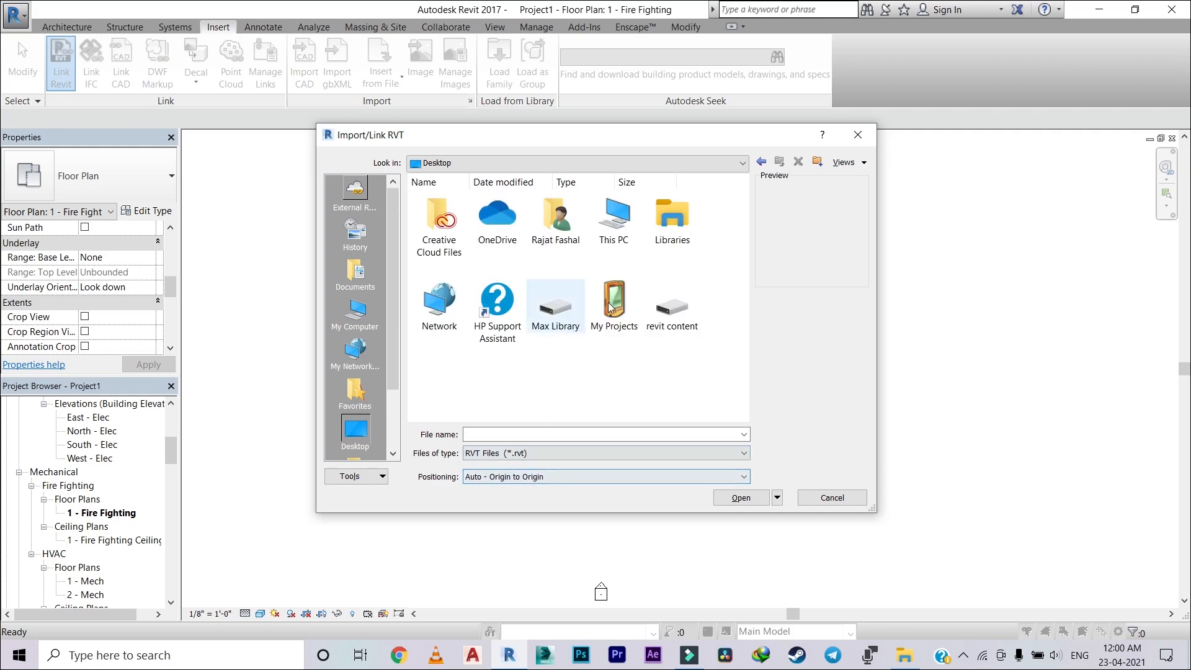
{"action": "double_click", "coordinate": [625, 299]}
{"action": "scroll", "coordinate": [558, 310], "scroll_direction": "down", "scroll_amount": 5}
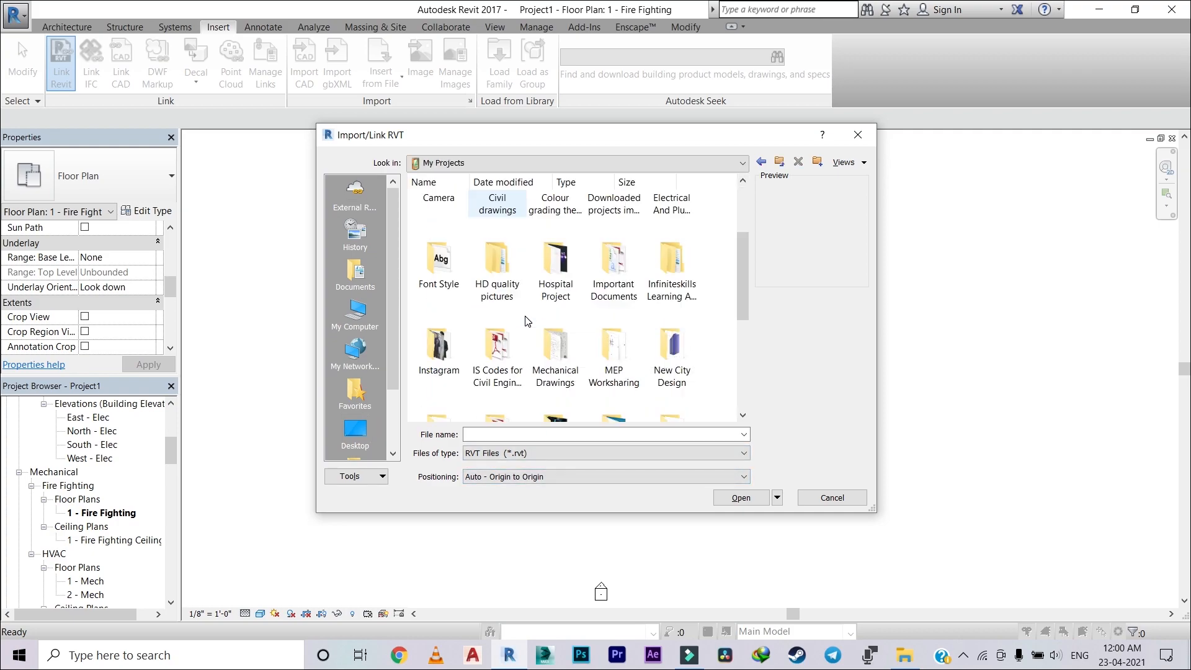
{"action": "double_click", "coordinate": [439, 304]}
{"action": "scroll", "coordinate": [477, 324], "scroll_direction": "down", "scroll_amount": 3}
{"action": "scroll", "coordinate": [477, 324], "scroll_direction": "up", "scroll_amount": 3}
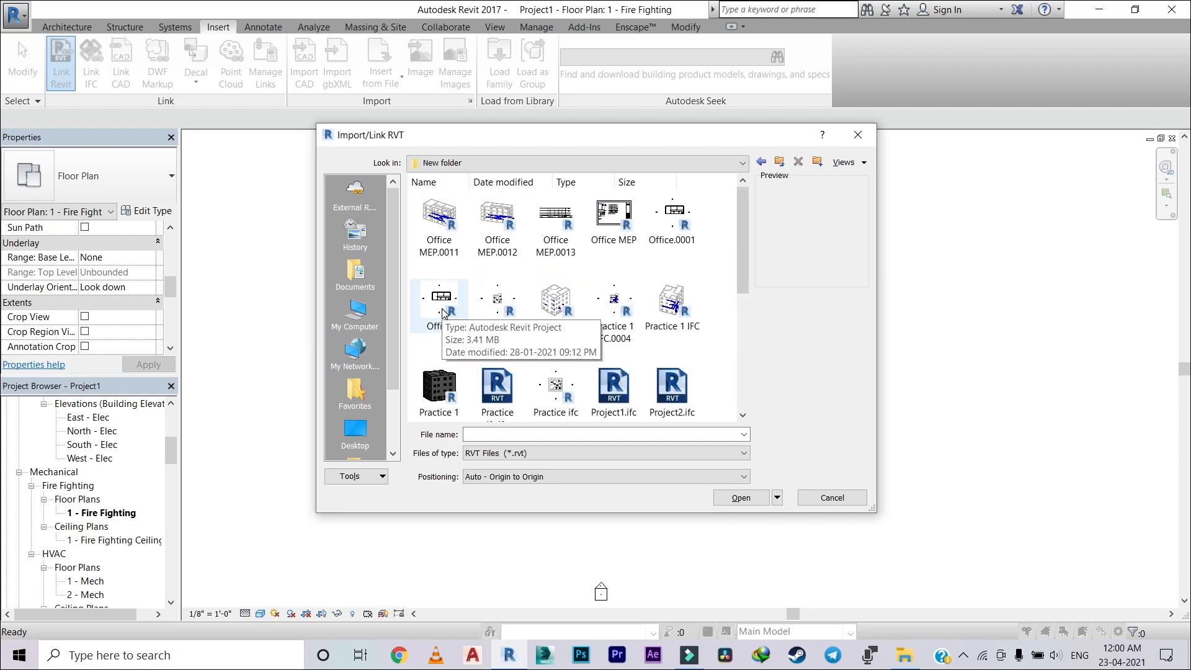
Step: Choose the positioning method and link the Office Revit file into the floor plan
{"action": "left_click", "coordinate": [440, 304]}
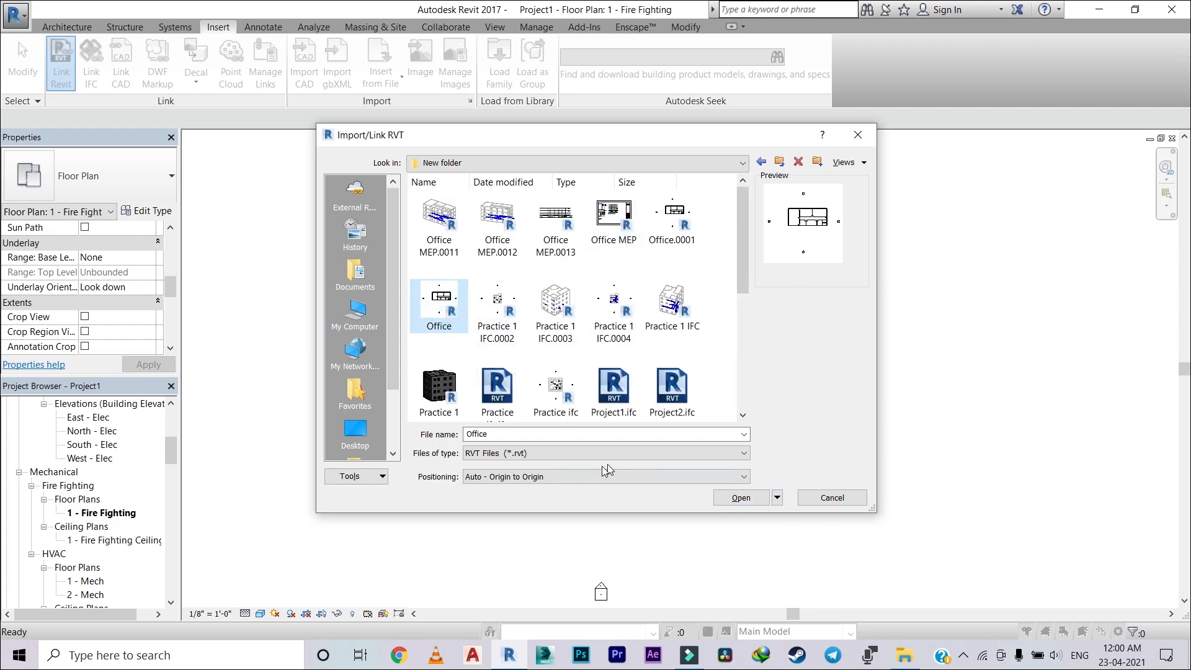
{"action": "left_click", "coordinate": [579, 477]}
{"action": "left_click", "coordinate": [623, 490]}
{"action": "left_click", "coordinate": [741, 498]}
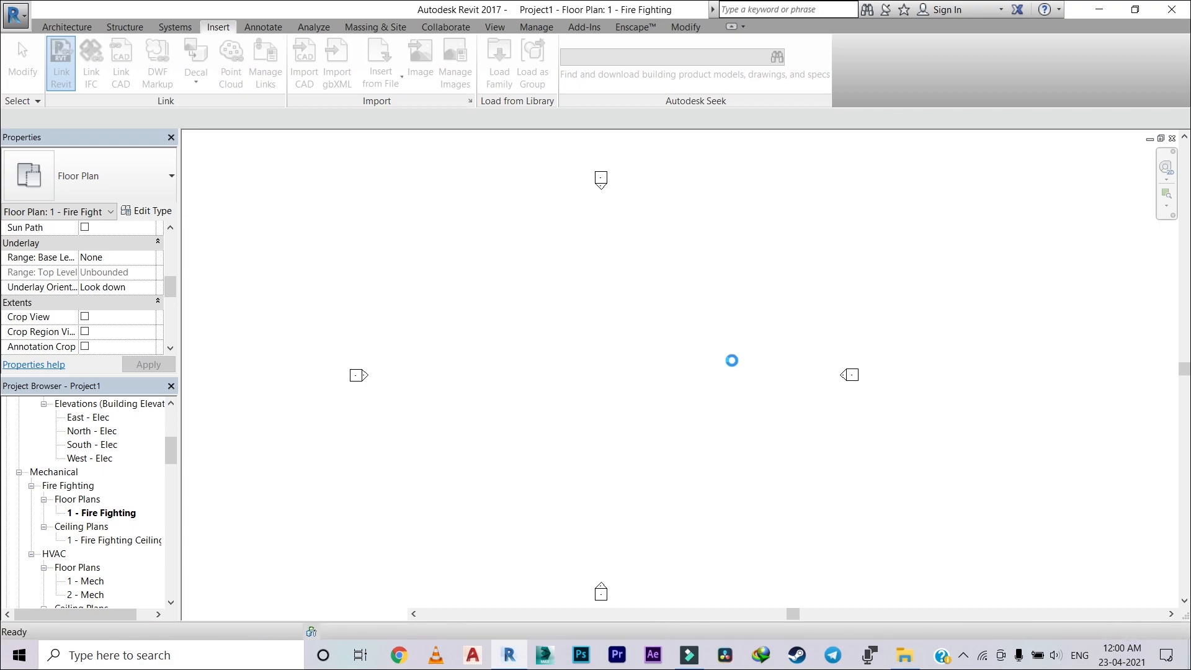
{"action": "key", "text": "Escape"}
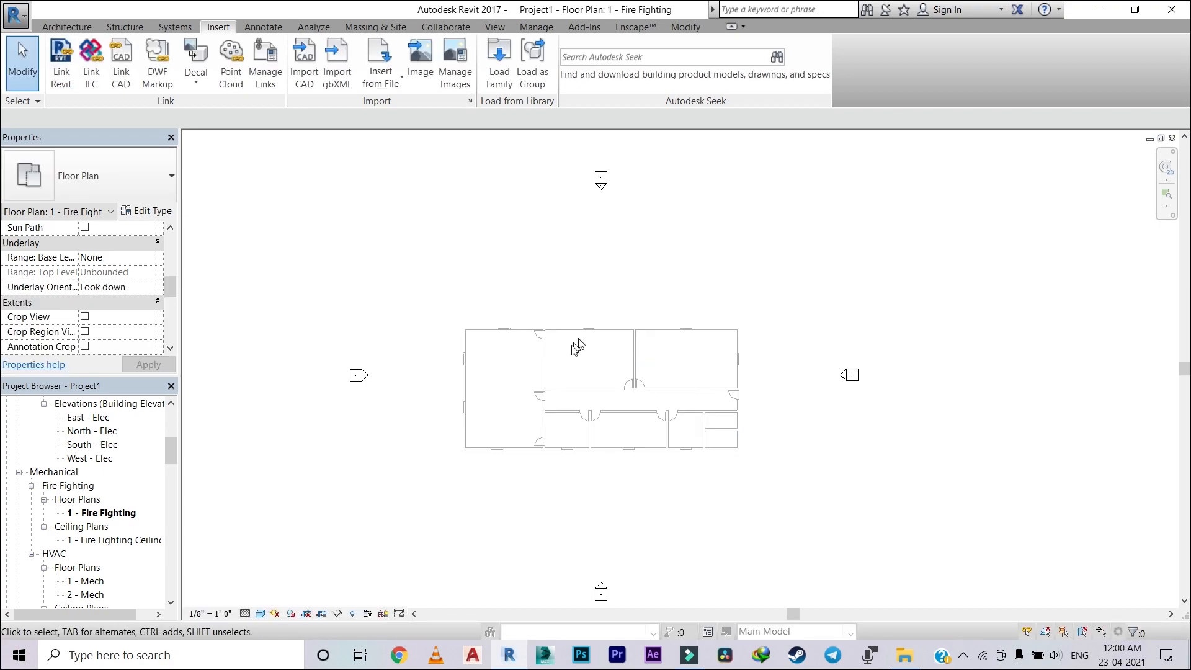
Step: Open the 1 - Fire Fighting Ceiling plan and view the linked office building in it
{"action": "scroll", "coordinate": [526, 391], "scroll_direction": "up", "scroll_amount": 3}
{"action": "double_click", "coordinate": [115, 539]}
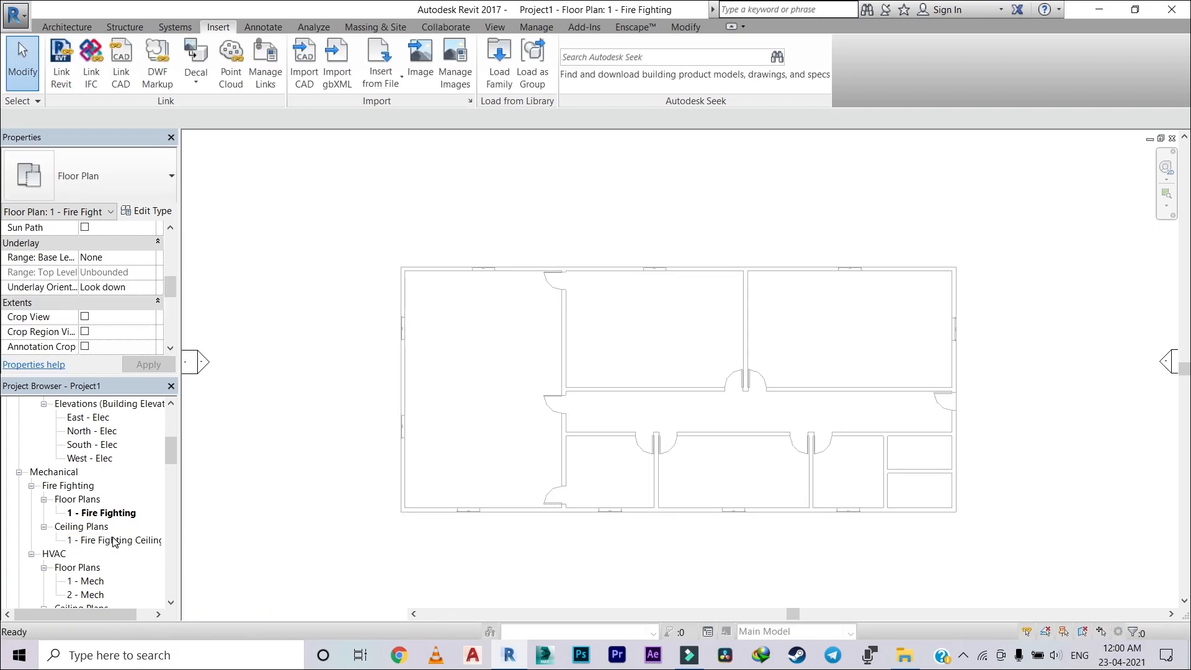
{"action": "scroll", "coordinate": [484, 425], "scroll_direction": "up", "scroll_amount": 3}
{"action": "scroll", "coordinate": [465, 409], "scroll_direction": "up", "scroll_amount": 2}
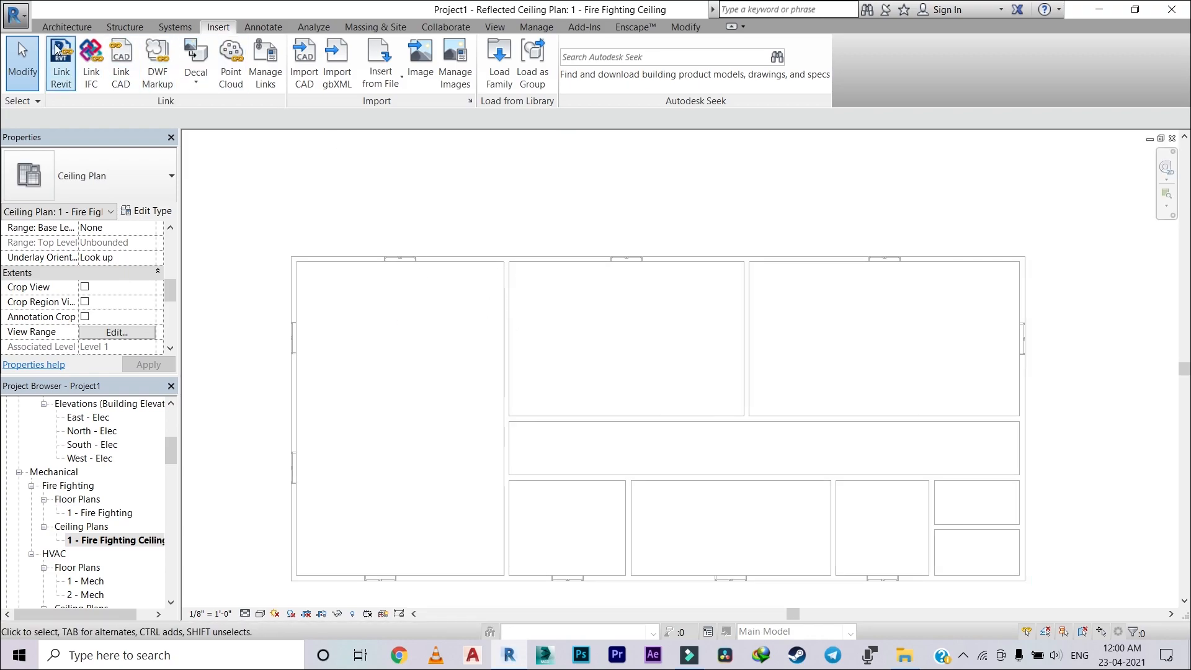
{"action": "left_click", "coordinate": [50, 28]}
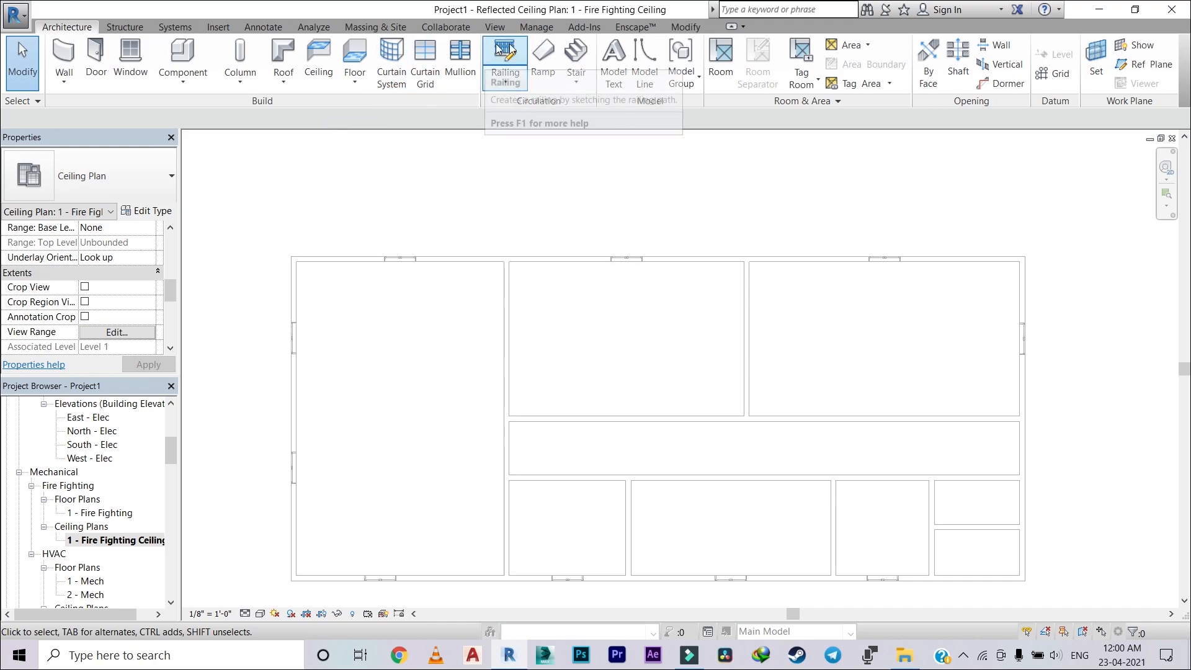
{"action": "left_click", "coordinate": [318, 62]}
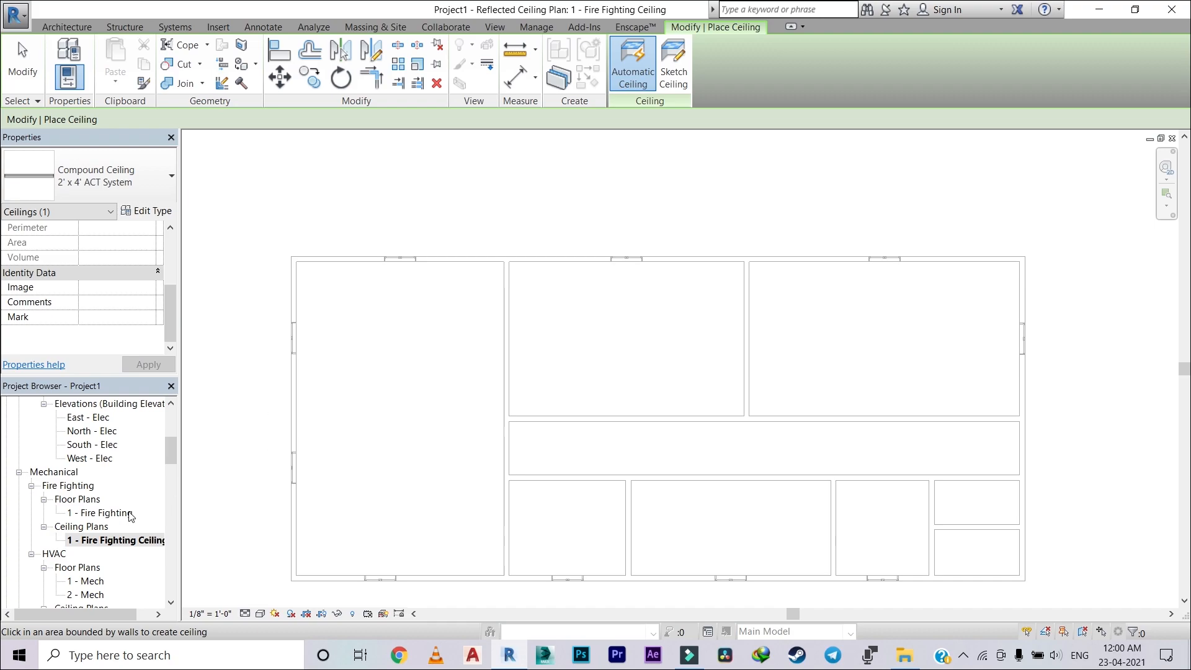
{"action": "key", "text": "Escape"}
{"action": "key", "text": "Escape"}
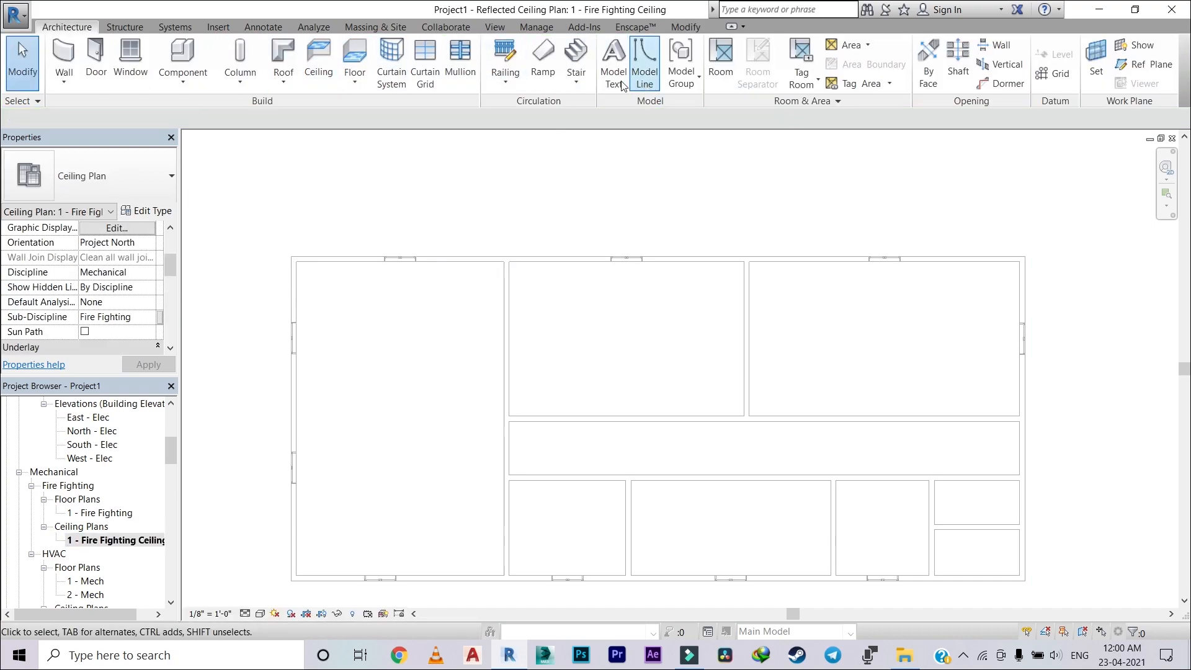
Step: Start a sketched 2' x 4' ACT System ceiling and draw rectangular boundaries around the tall western room and the two large northern rooms
{"action": "left_click", "coordinate": [319, 63]}
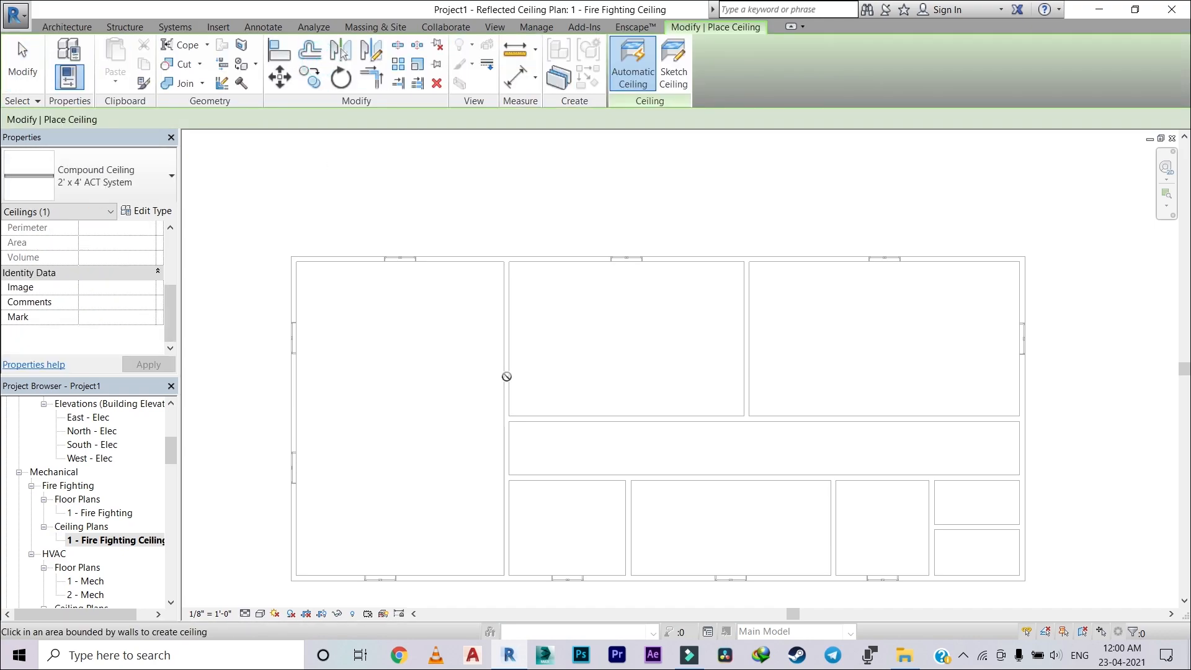
{"action": "left_click", "coordinate": [673, 62]}
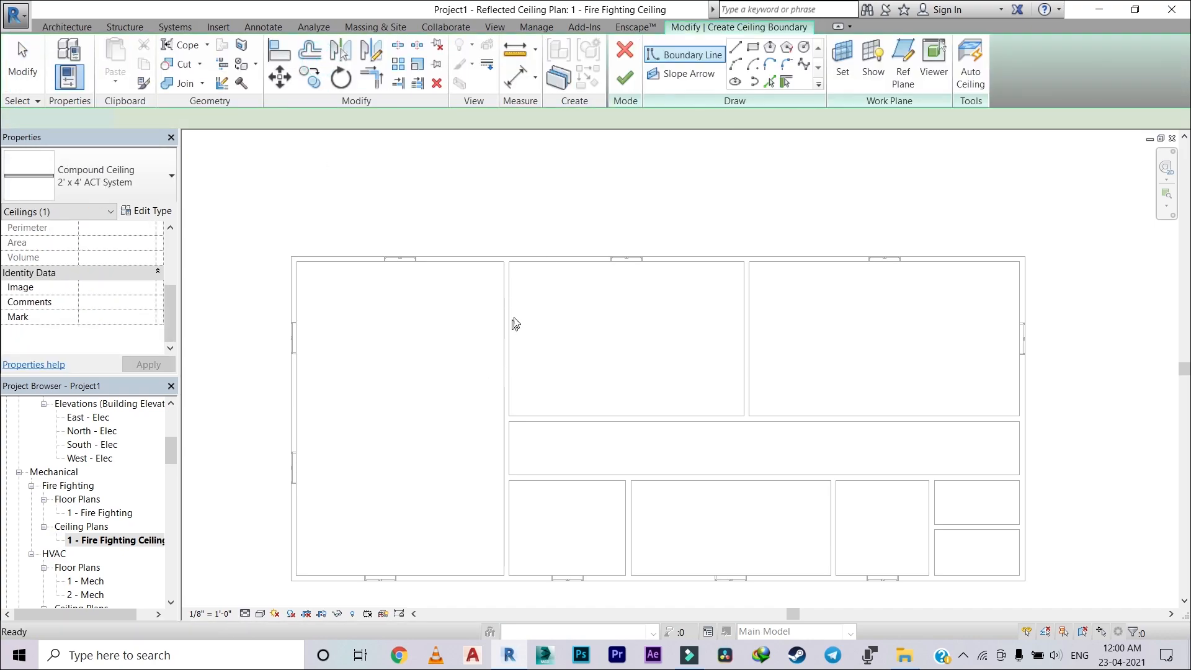
{"action": "left_click", "coordinate": [752, 47]}
{"action": "left_click", "coordinate": [297, 261]}
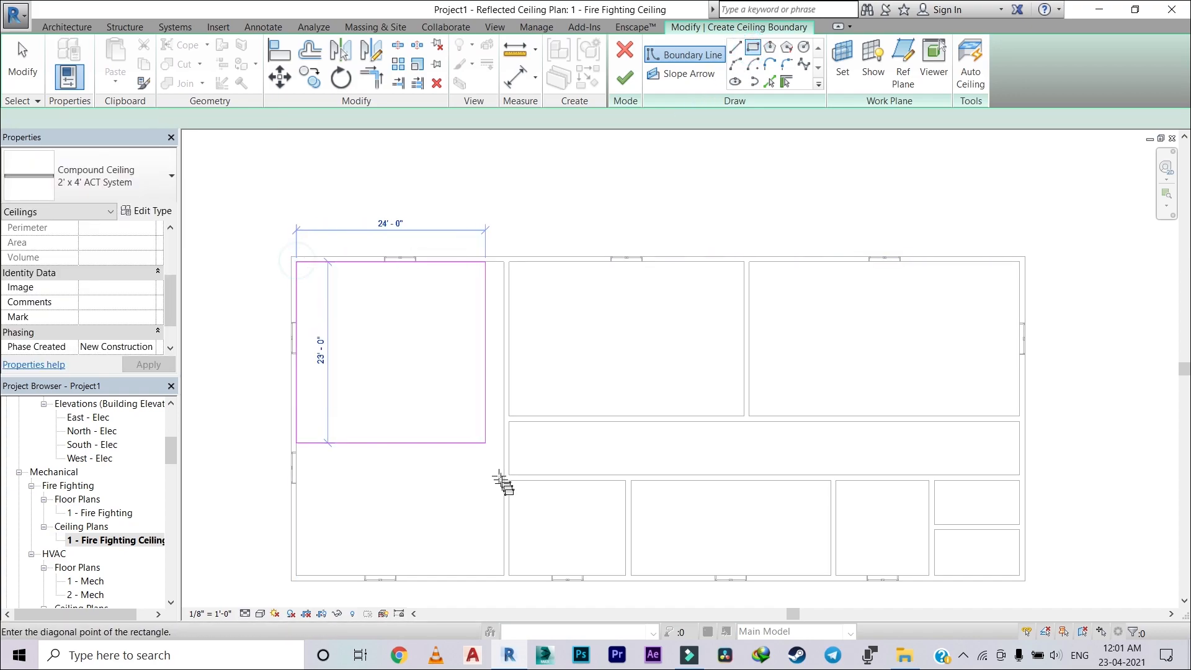
{"action": "left_click", "coordinate": [503, 576]}
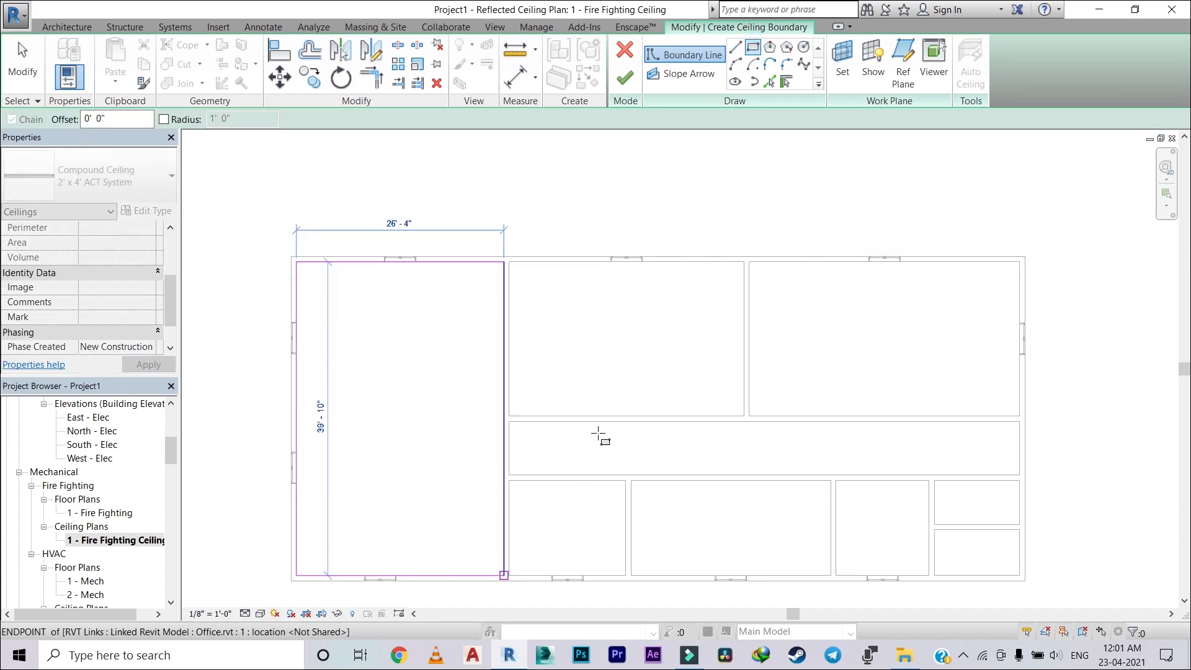
{"action": "left_click", "coordinate": [510, 262]}
{"action": "left_click", "coordinate": [745, 415]}
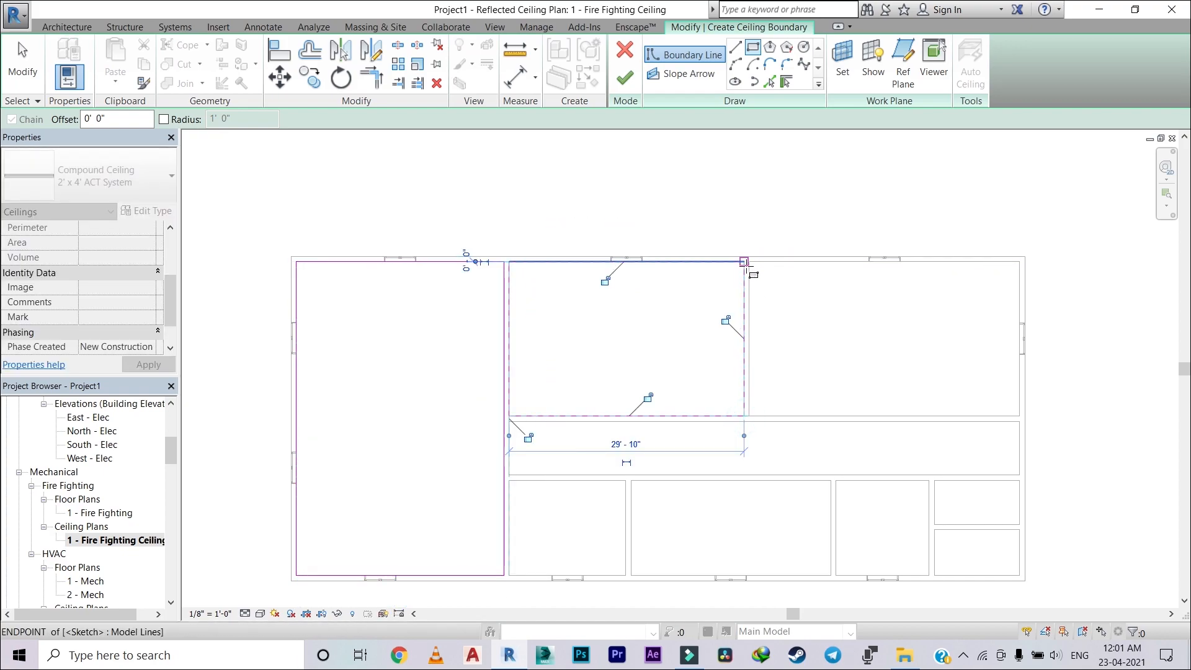
{"action": "left_click", "coordinate": [749, 262]}
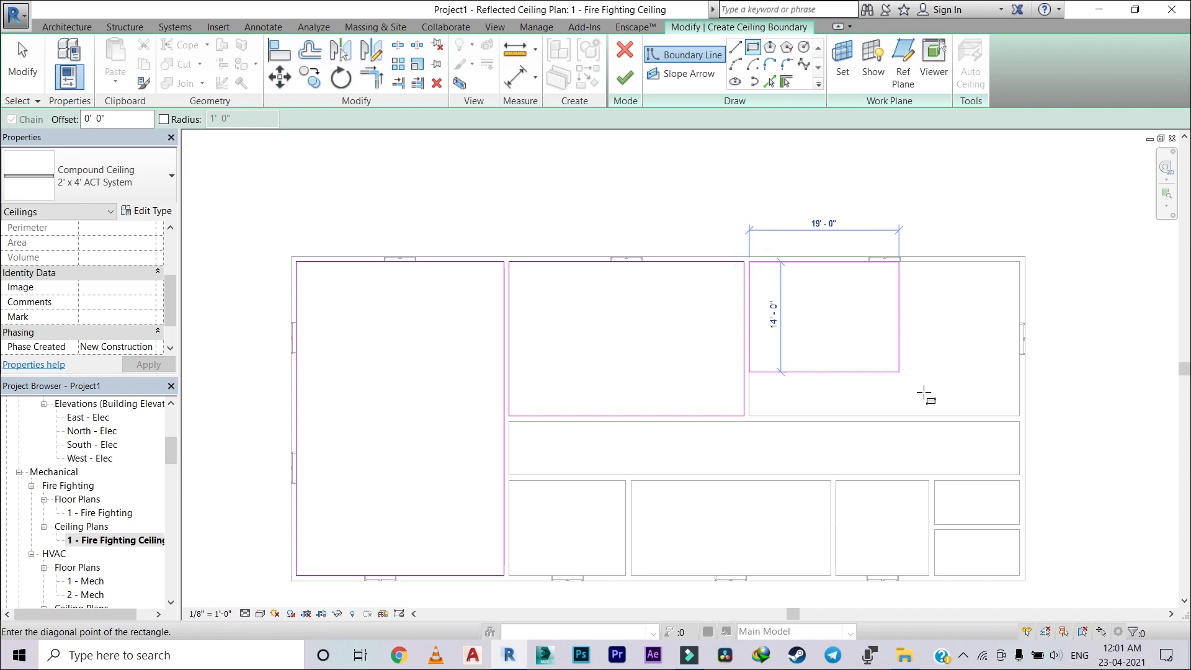
{"action": "left_click", "coordinate": [1019, 416]}
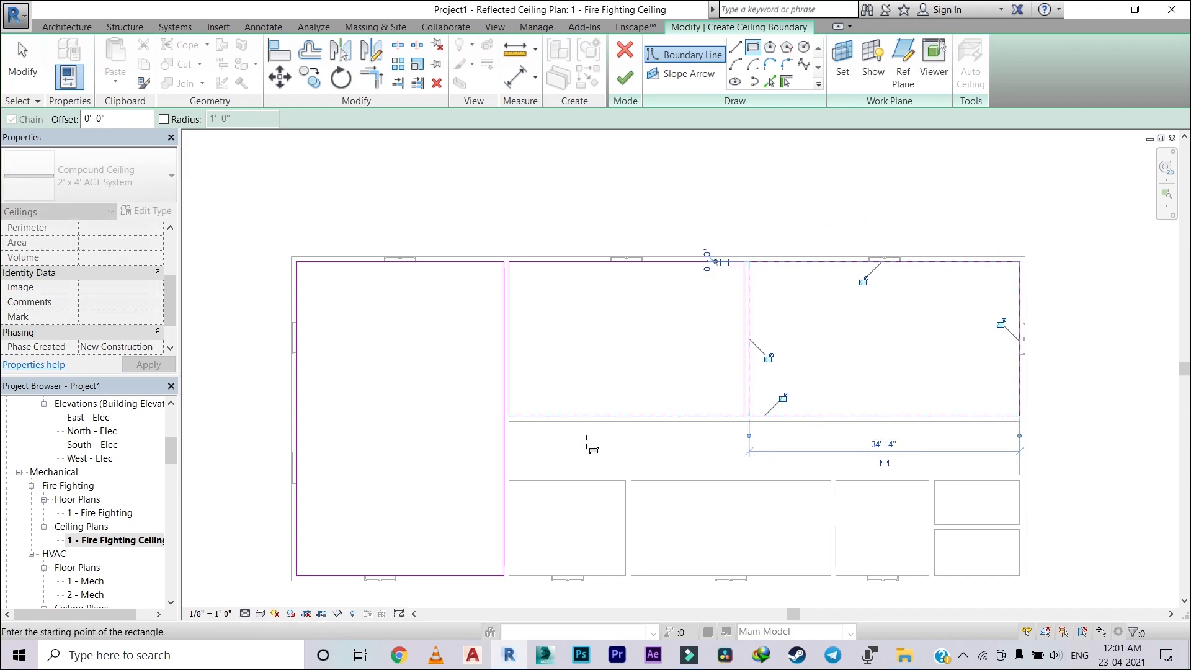
{"action": "left_click", "coordinate": [509, 421]}
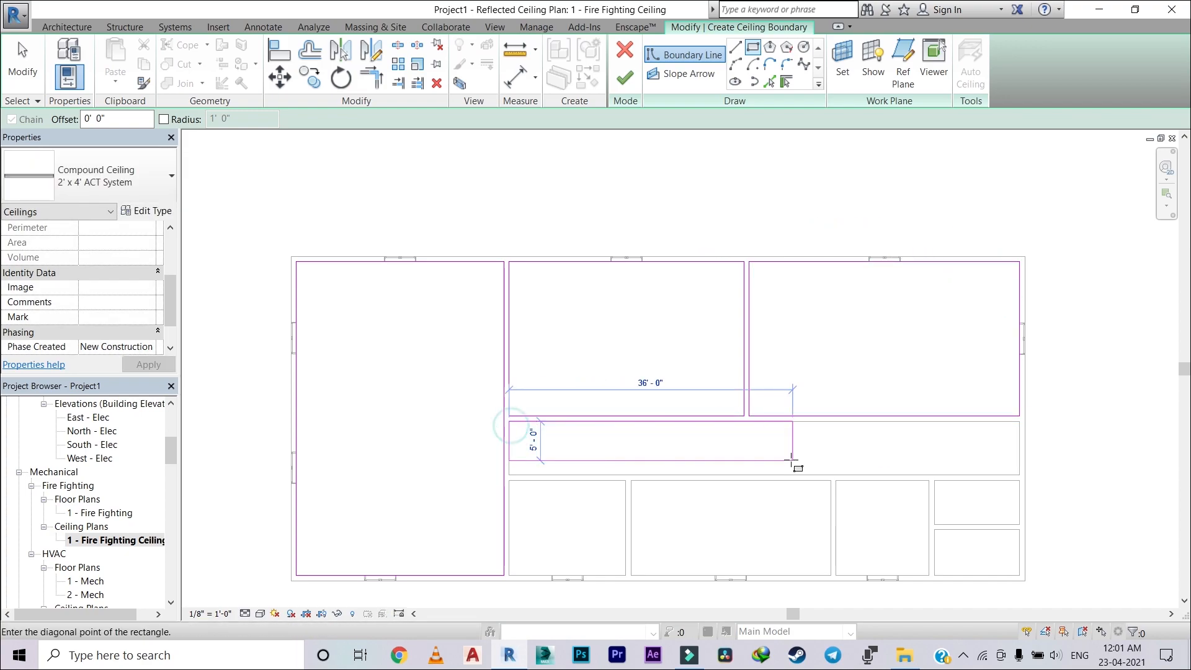
{"action": "left_click", "coordinate": [1021, 477]}
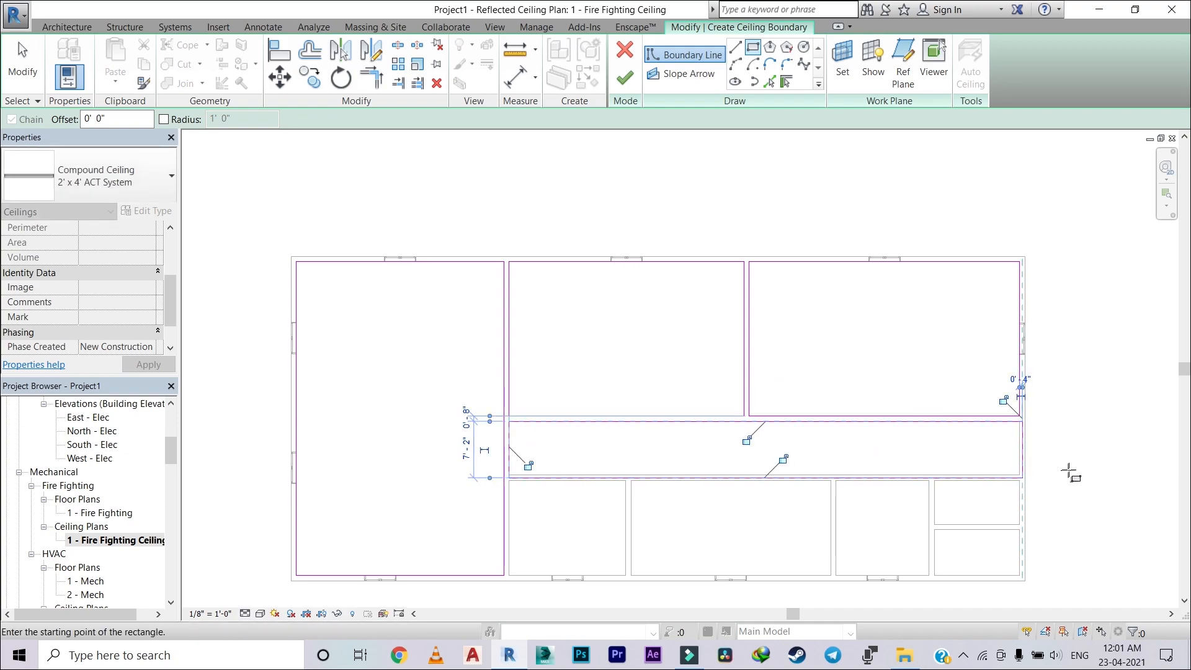
{"action": "key", "text": "ctrl+z"}
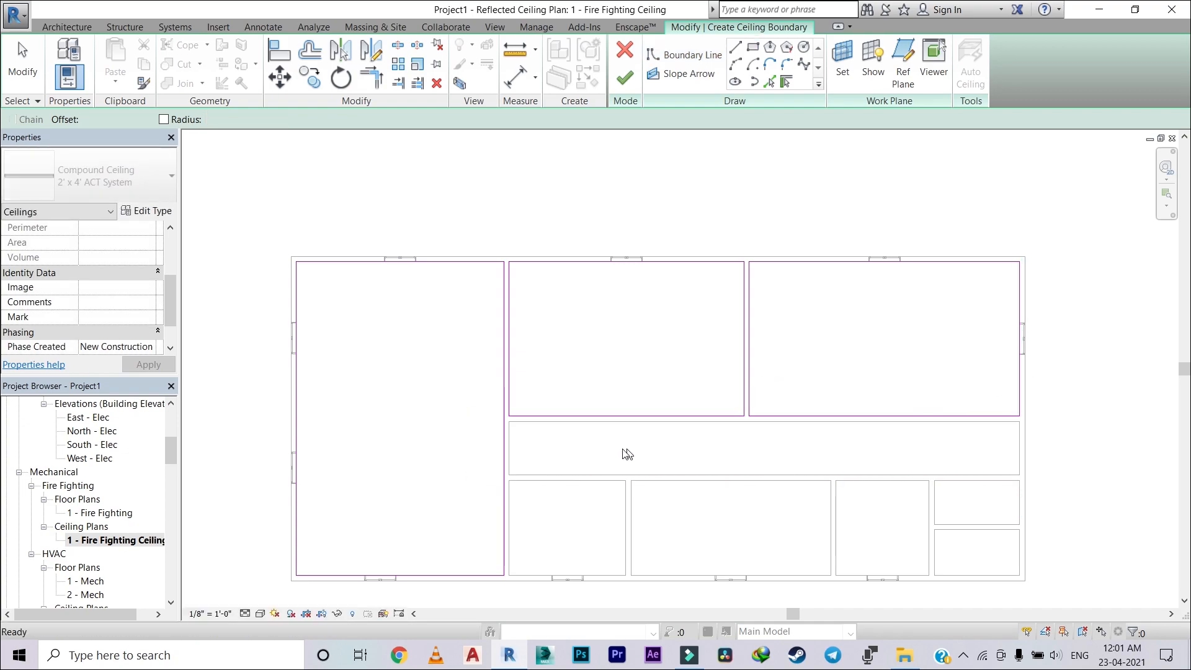
Step: Sketch rectangular ceiling boundaries for the long corridor and the three rooms below it, from the western wall eastwards
{"action": "left_click", "coordinate": [509, 422]}
{"action": "left_click", "coordinate": [1019, 475]}
{"action": "left_click", "coordinate": [509, 480]}
{"action": "left_click", "coordinate": [625, 574]}
{"action": "left_click", "coordinate": [630, 480]}
{"action": "left_click", "coordinate": [830, 575]}
{"action": "left_click", "coordinate": [835, 481]}
{"action": "left_click", "coordinate": [928, 575]}
Step: Sketch rectangular ceiling boundaries for the two small stacked rooms in the building's southeast corner
{"action": "left_click", "coordinate": [934, 481]}
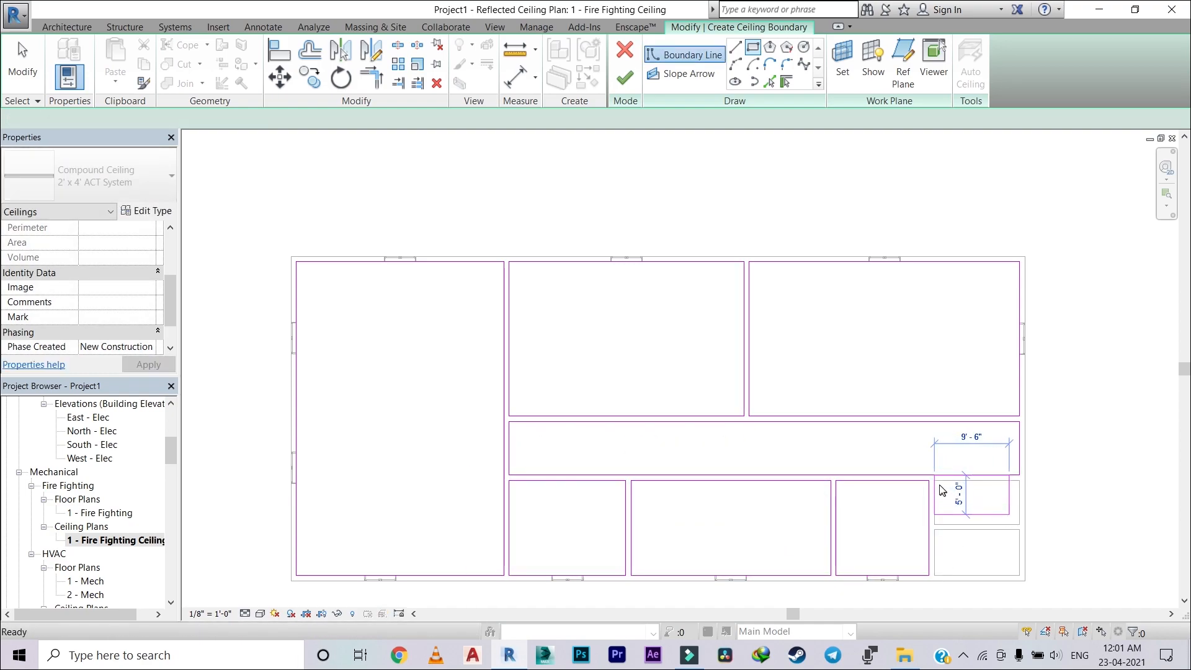
{"action": "key", "text": "ctrl+z"}
{"action": "left_click", "coordinate": [933, 481]}
{"action": "left_click", "coordinate": [1018, 524]}
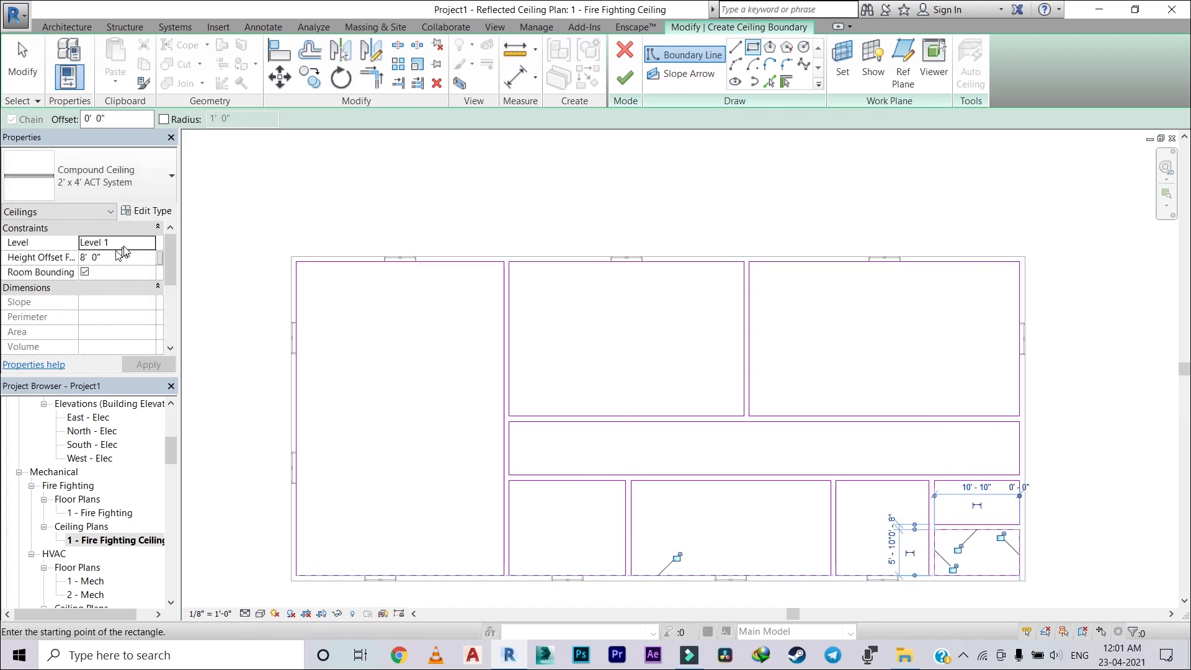
{"action": "left_click", "coordinate": [109, 258]}
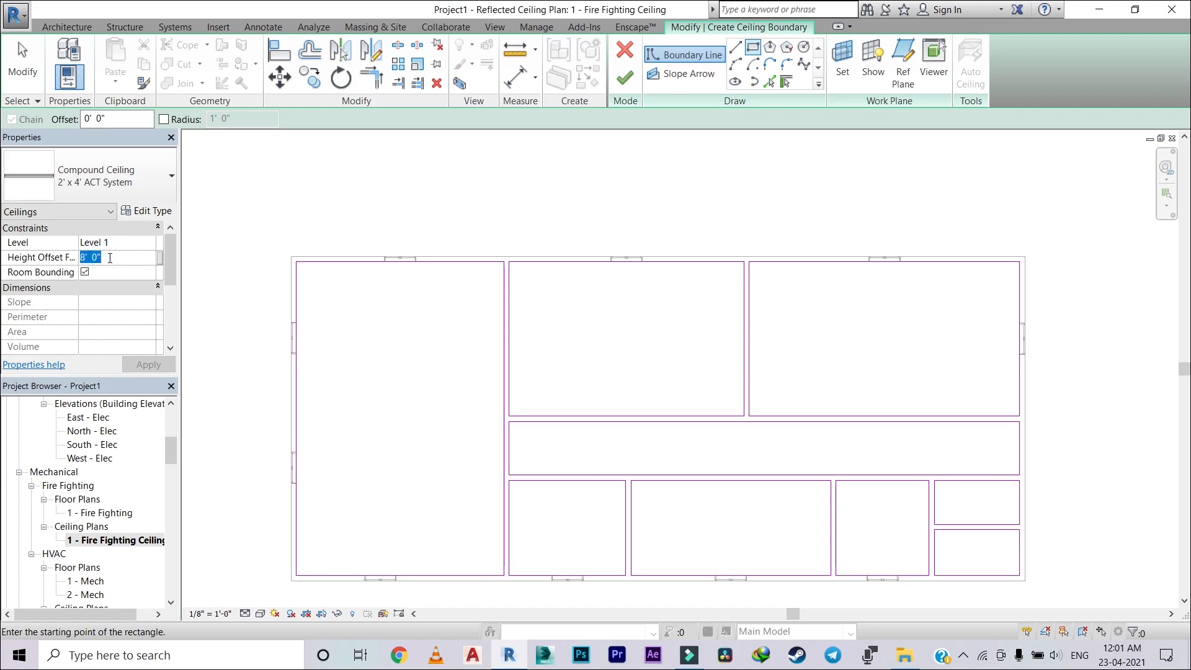
{"action": "type", "text": "]"}
{"action": "key", "text": "Return"}
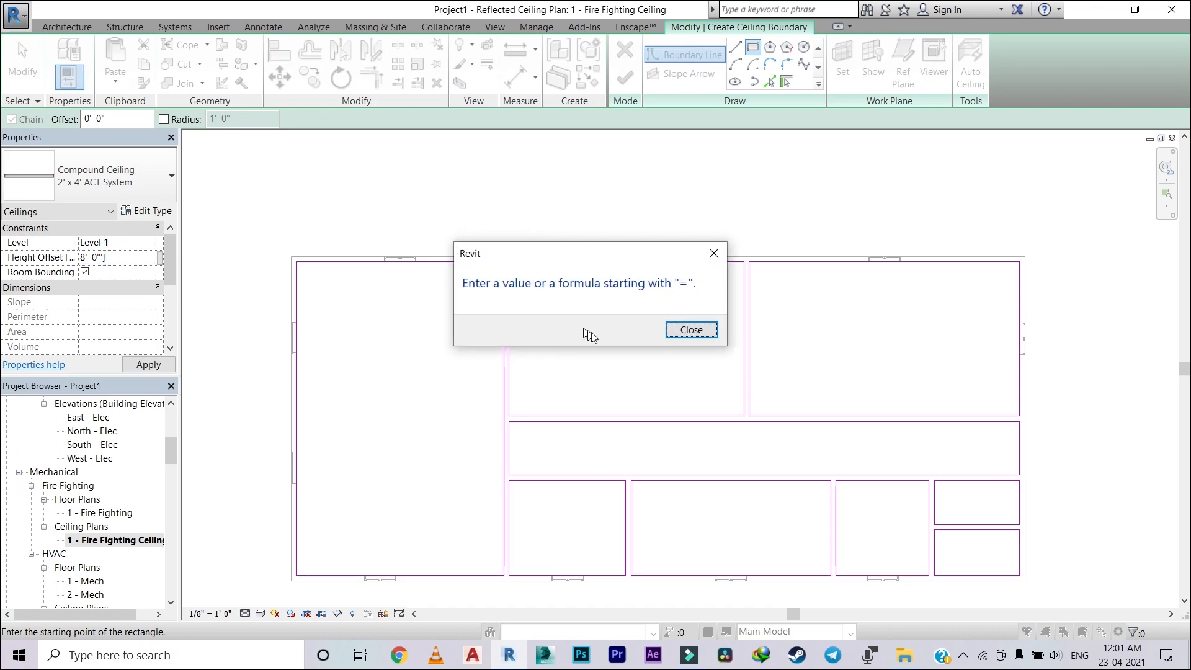
{"action": "left_click", "coordinate": [709, 337]}
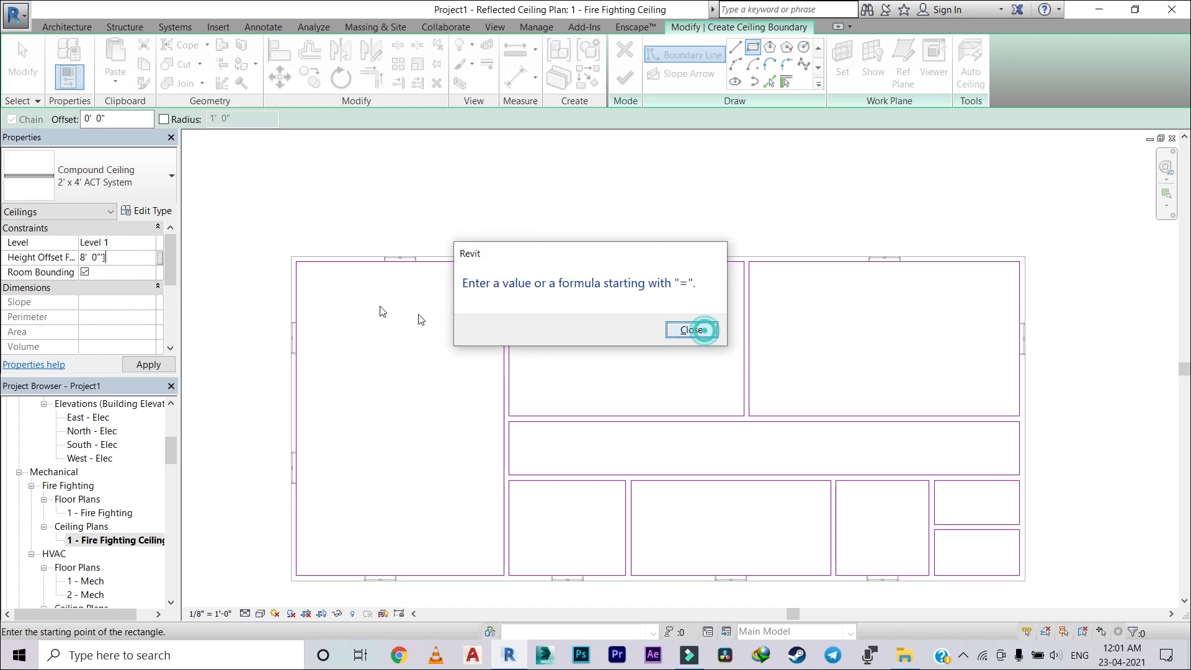
{"action": "left_click", "coordinate": [115, 255]}
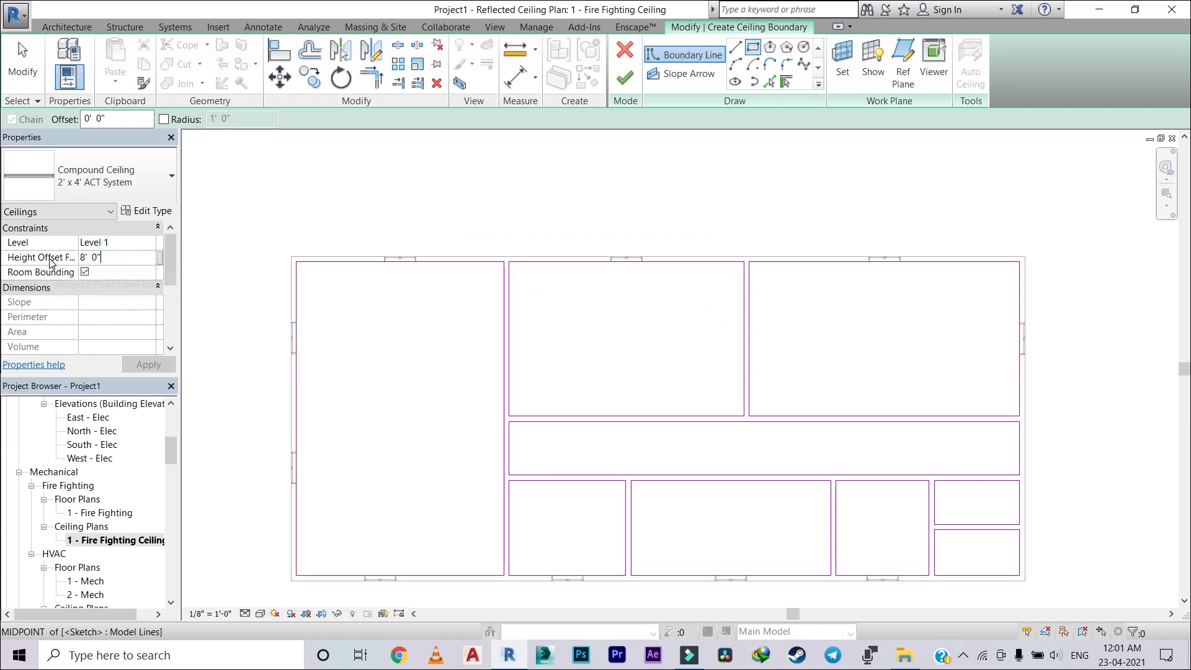
{"action": "key", "text": "Return"}
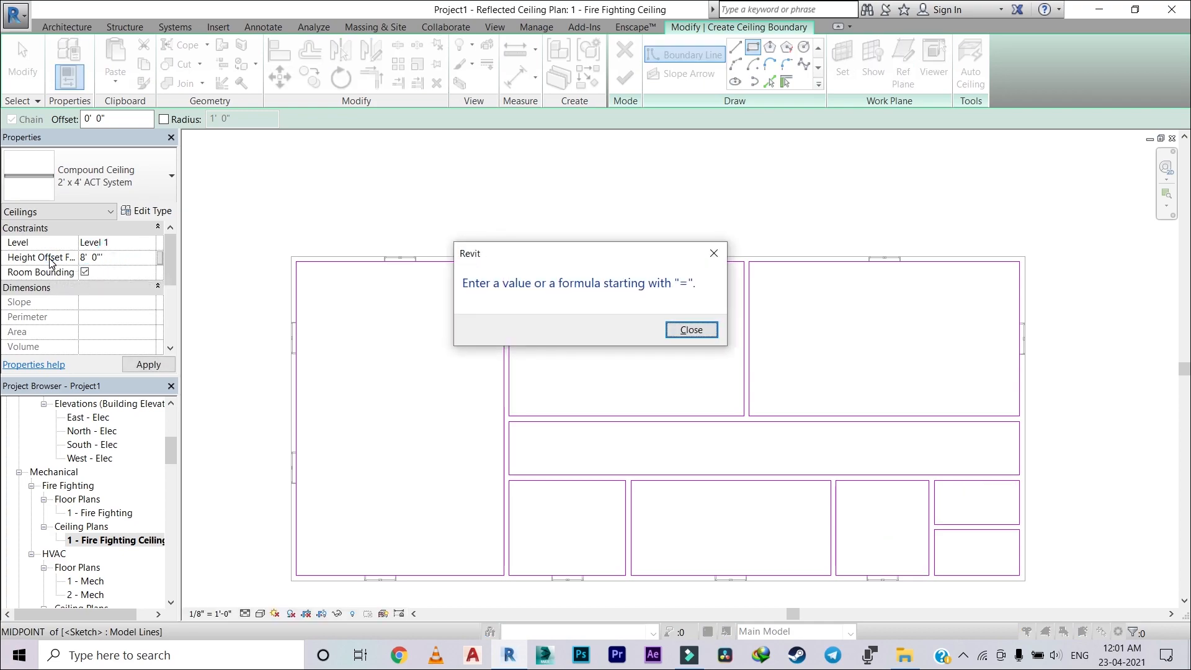
{"action": "left_click", "coordinate": [711, 330]}
Step: Set the ceiling's height offset from Level 1 to 10' 0" and finish the boundary sketch
{"action": "left_click", "coordinate": [116, 256]}
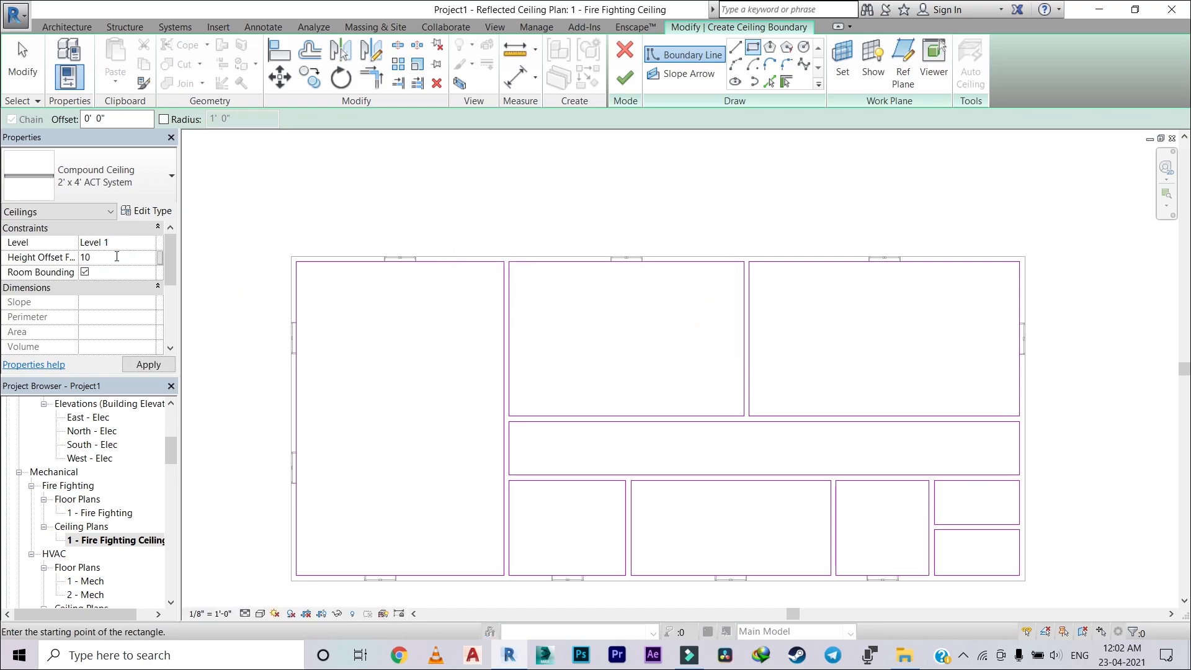
{"action": "left_click", "coordinate": [148, 364]}
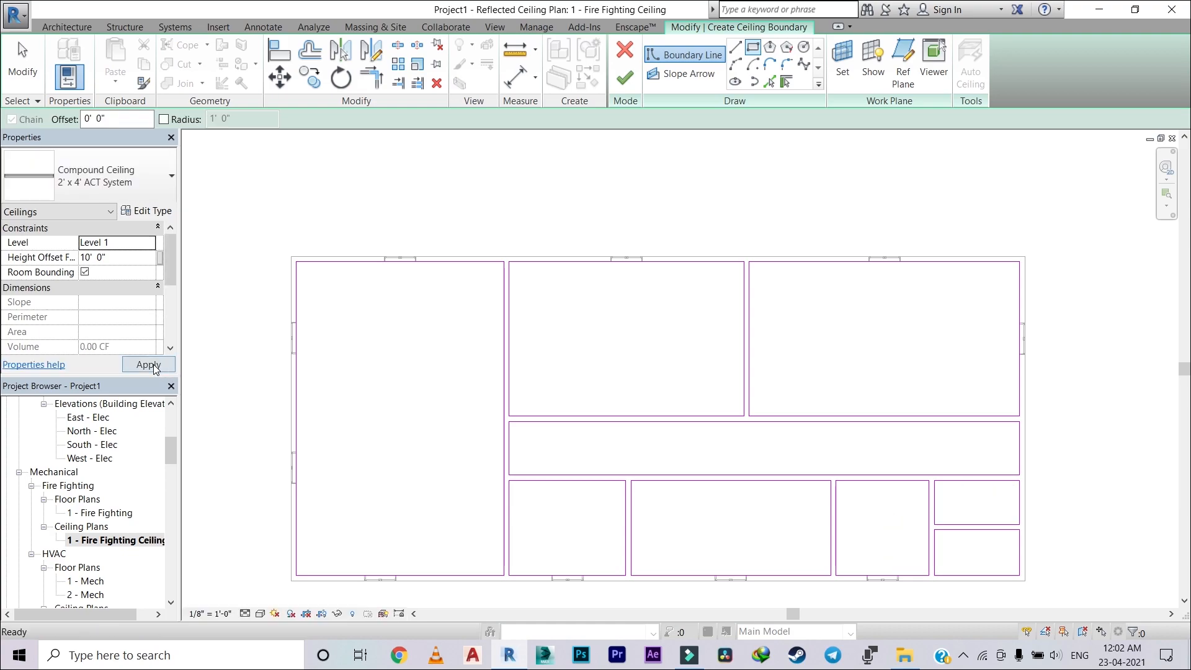
{"action": "left_click", "coordinate": [627, 79]}
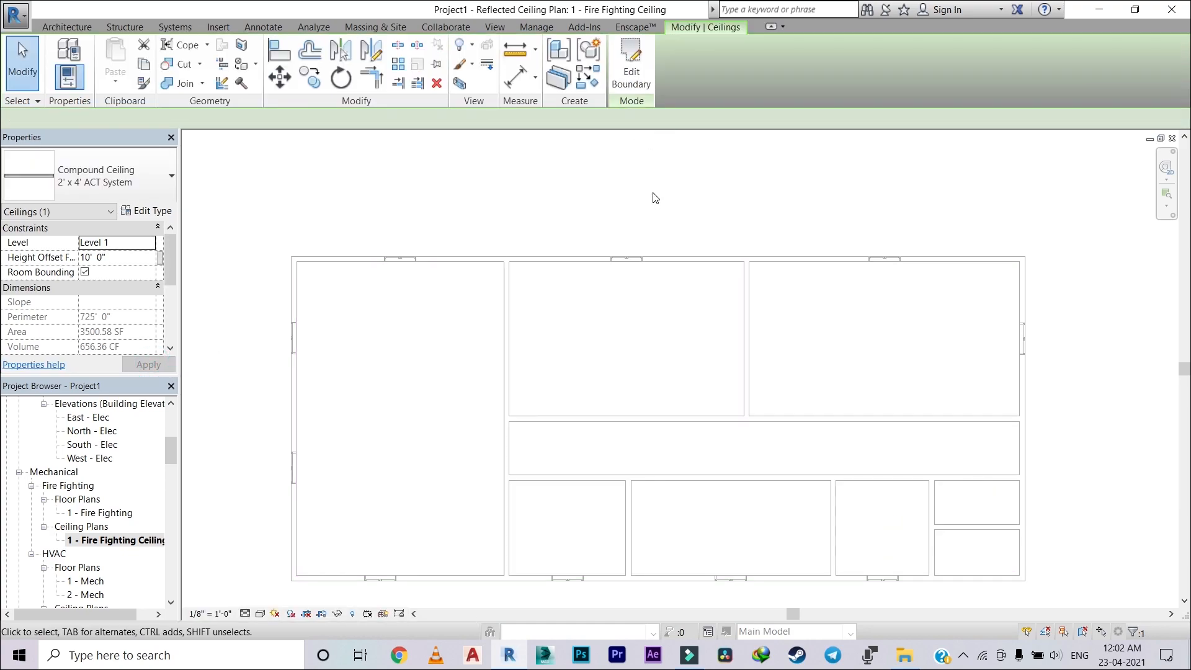
Step: Change the new ceiling's height offset from Level 1 so its grid shows in the ceiling plan, and deselect the ceiling
{"action": "scroll", "coordinate": [530, 213], "scroll_direction": "down", "scroll_amount": 1}
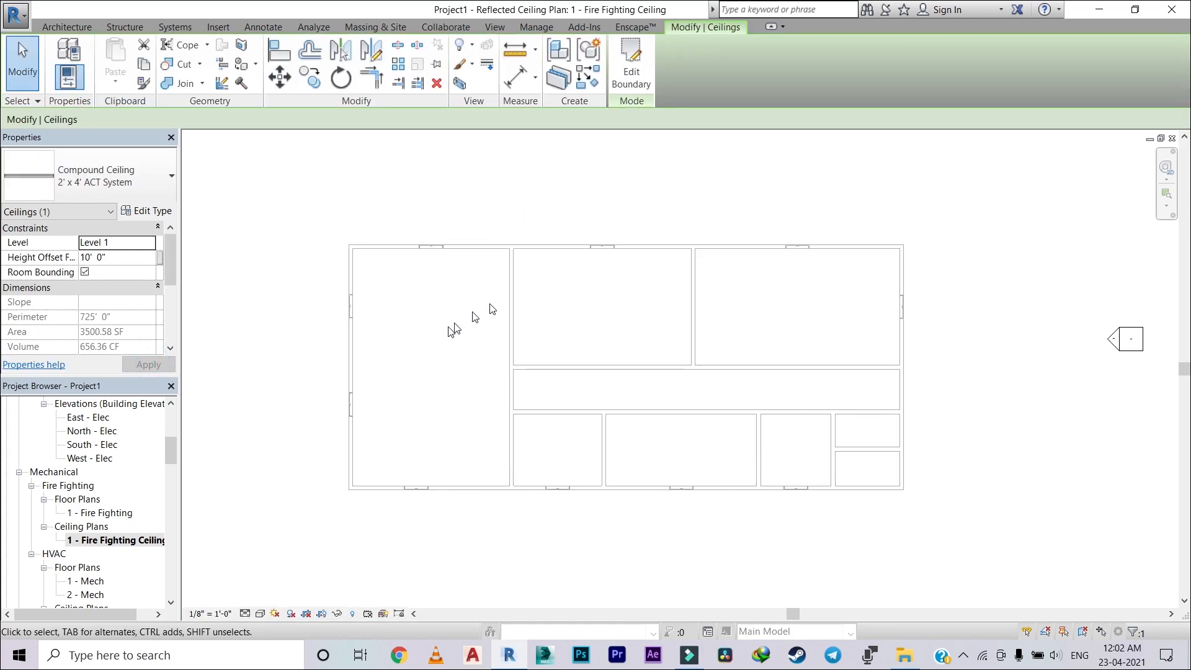
{"action": "scroll", "coordinate": [476, 312], "scroll_direction": "up", "scroll_amount": 2}
{"action": "scroll", "coordinate": [329, 341], "scroll_direction": "down", "scroll_amount": 1}
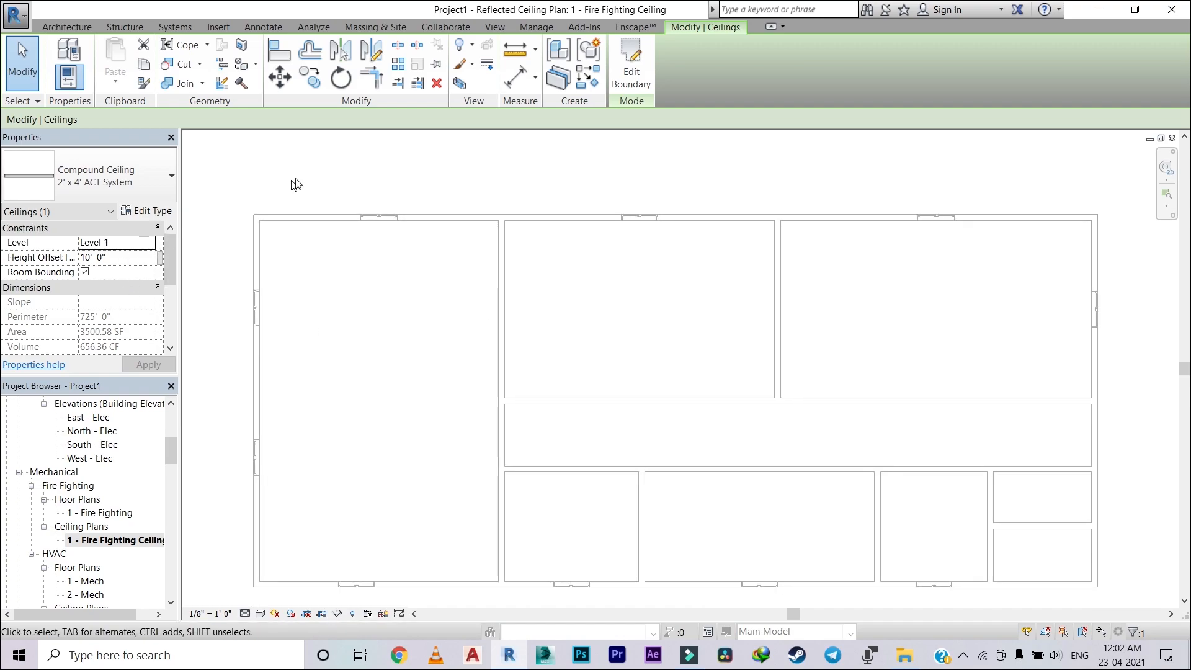
{"action": "left_click", "coordinate": [122, 258]}
{"action": "left_click", "coordinate": [149, 365]}
{"action": "left_click", "coordinate": [228, 375]}
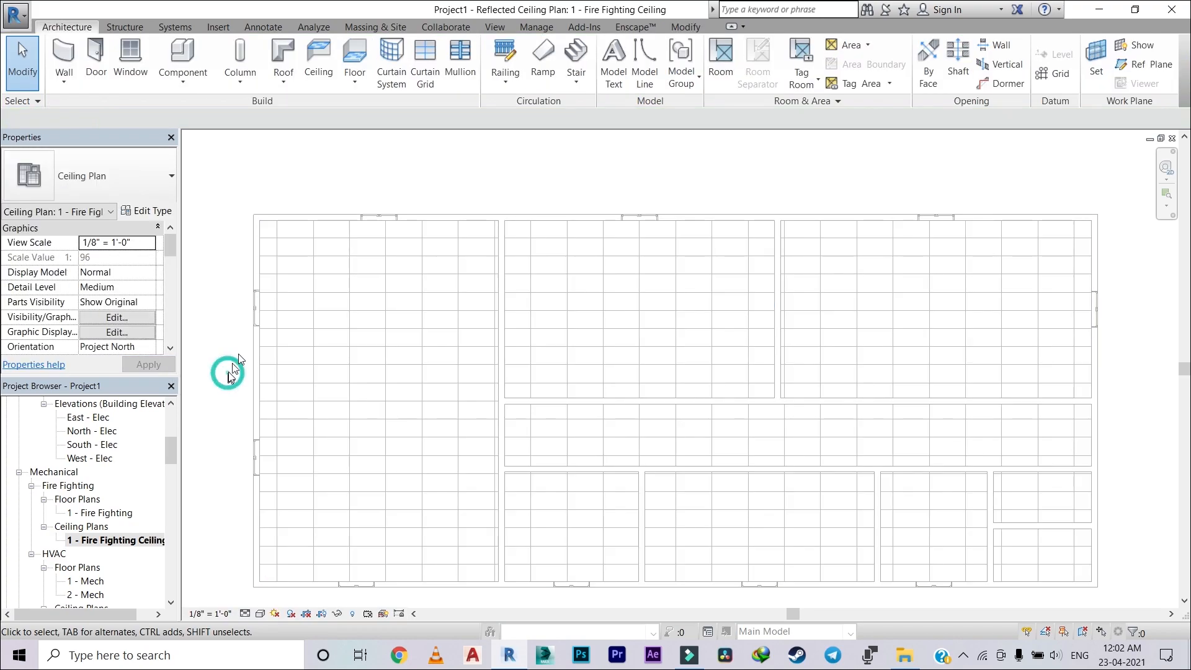
Step: Examine the 2' x 4' ceiling grid across all rooms of the ceiling plan
{"action": "scroll", "coordinate": [557, 318], "scroll_direction": "down", "scroll_amount": 1}
{"action": "scroll", "coordinate": [567, 314], "scroll_direction": "up", "scroll_amount": 3}
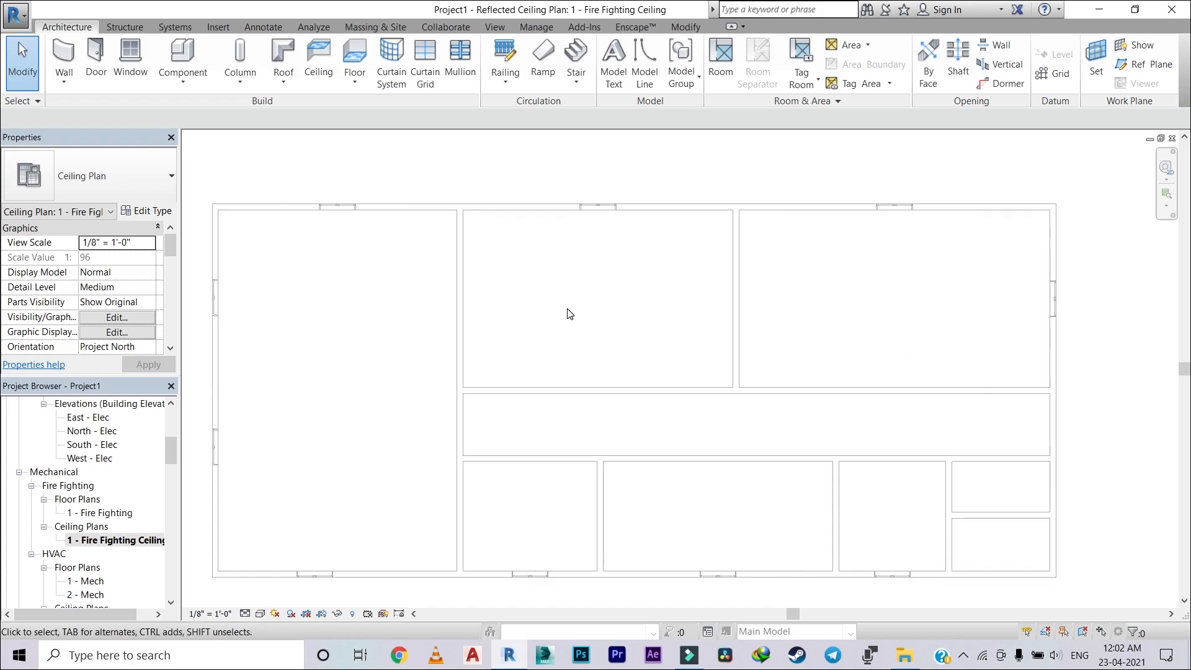
{"action": "scroll", "coordinate": [458, 318], "scroll_direction": "down", "scroll_amount": 1}
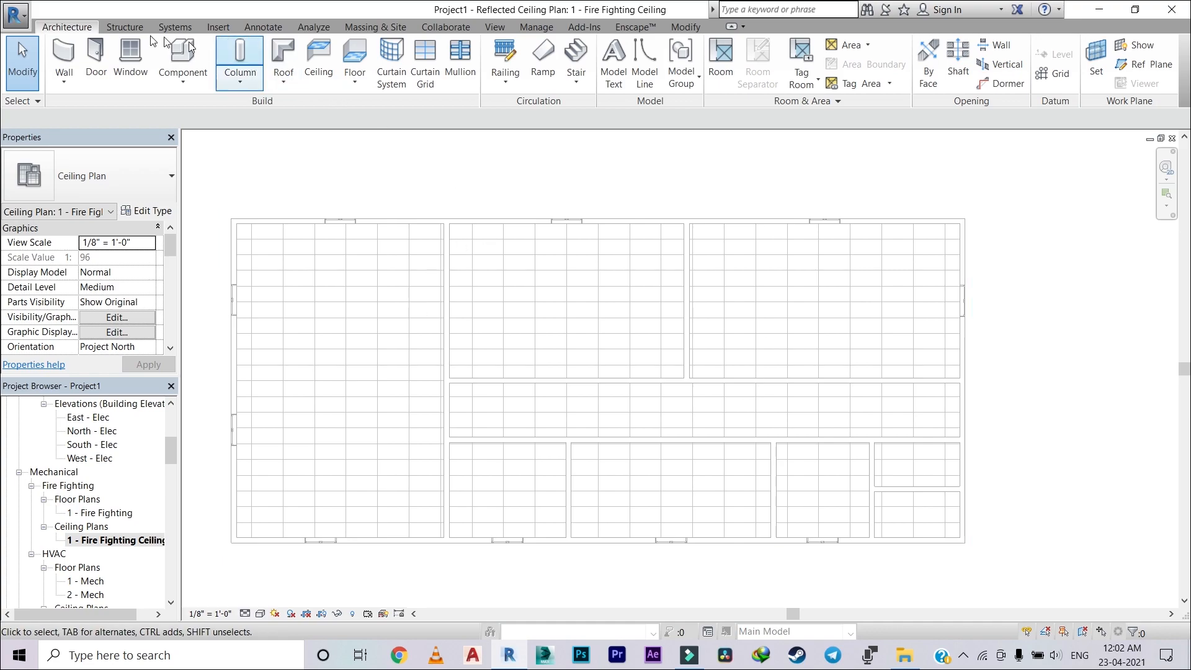
{"action": "left_click", "coordinate": [495, 27]}
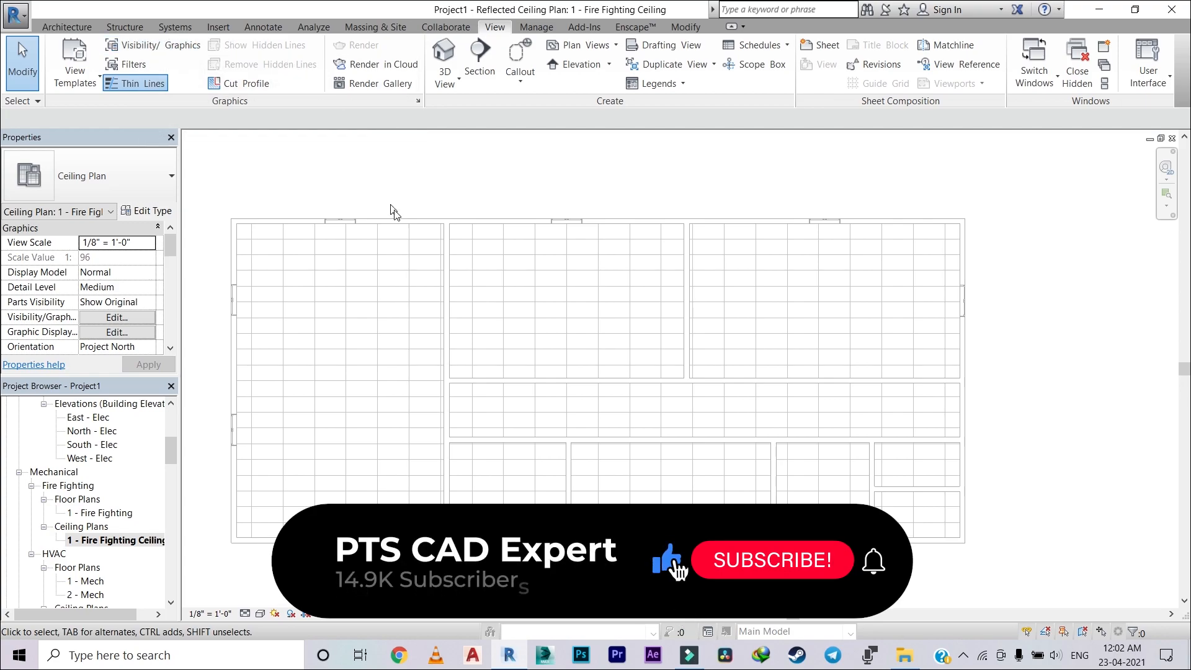
{"action": "scroll", "coordinate": [358, 291], "scroll_direction": "down", "scroll_amount": 1}
{"action": "scroll", "coordinate": [346, 282], "scroll_direction": "down", "scroll_amount": 1}
{"action": "middle_click_drag", "start_coordinate": [346, 282], "coordinate": [460, 299]}
{"action": "scroll", "coordinate": [407, 376], "scroll_direction": "up", "scroll_amount": 2}
{"action": "scroll", "coordinate": [450, 352], "scroll_direction": "down", "scroll_amount": 2}
{"action": "scroll", "coordinate": [662, 287], "scroll_direction": "up", "scroll_amount": 1}
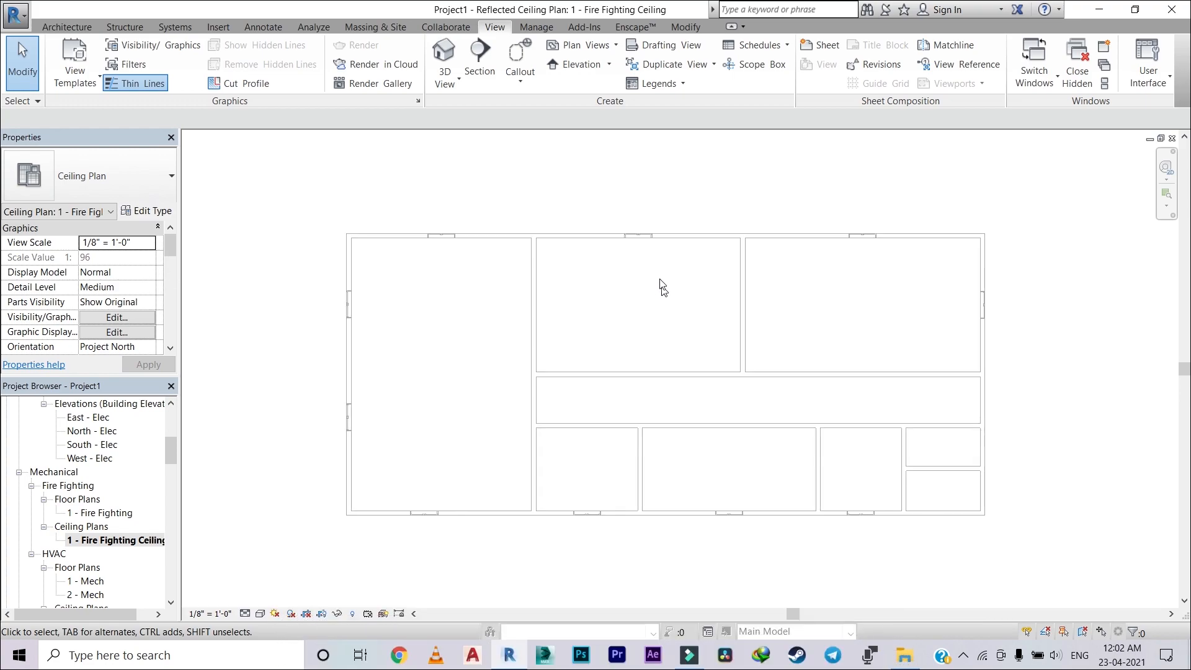
Step: Place a 1/2" pendent hosted sprinkler on the vertical face of the west wall near the building's northwest corner
{"action": "left_click", "coordinate": [83, 25]}
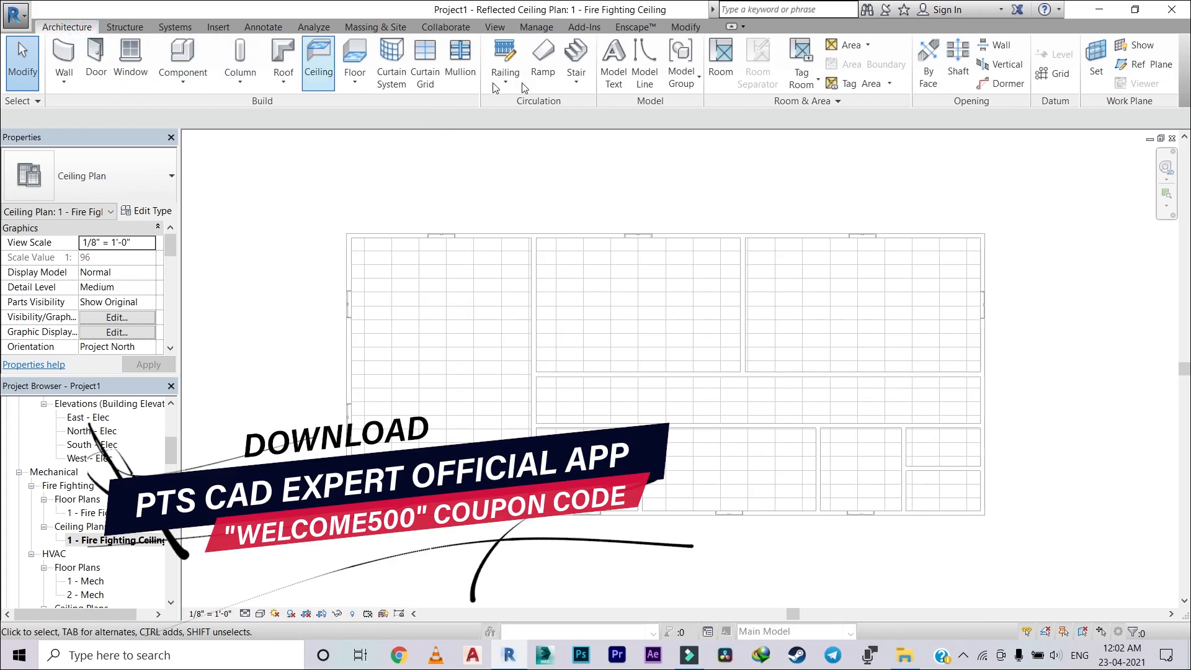
{"action": "left_click", "coordinate": [176, 27]}
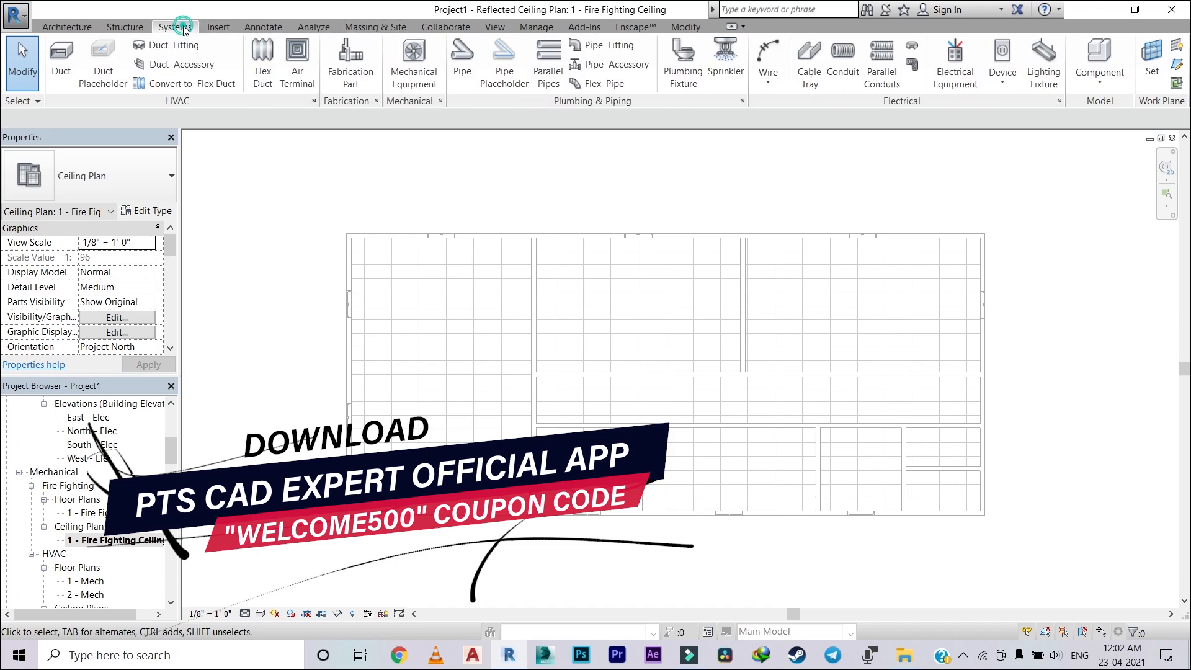
{"action": "left_click", "coordinate": [730, 57]}
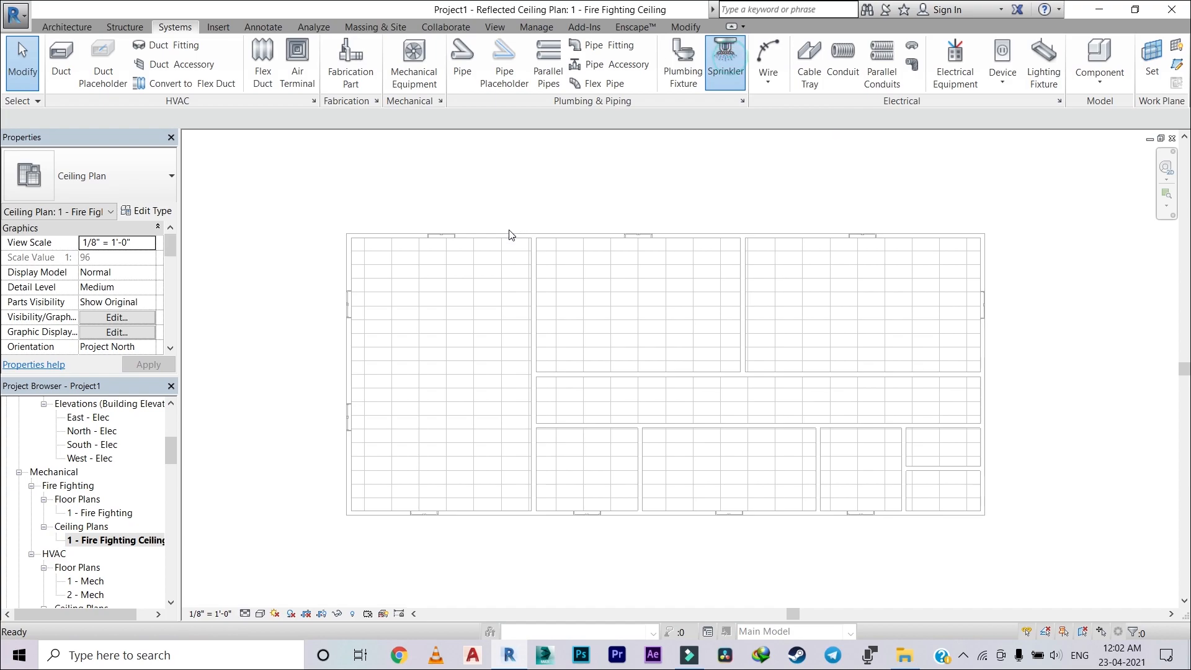
{"action": "scroll", "coordinate": [446, 277], "scroll_direction": "up", "scroll_amount": 3}
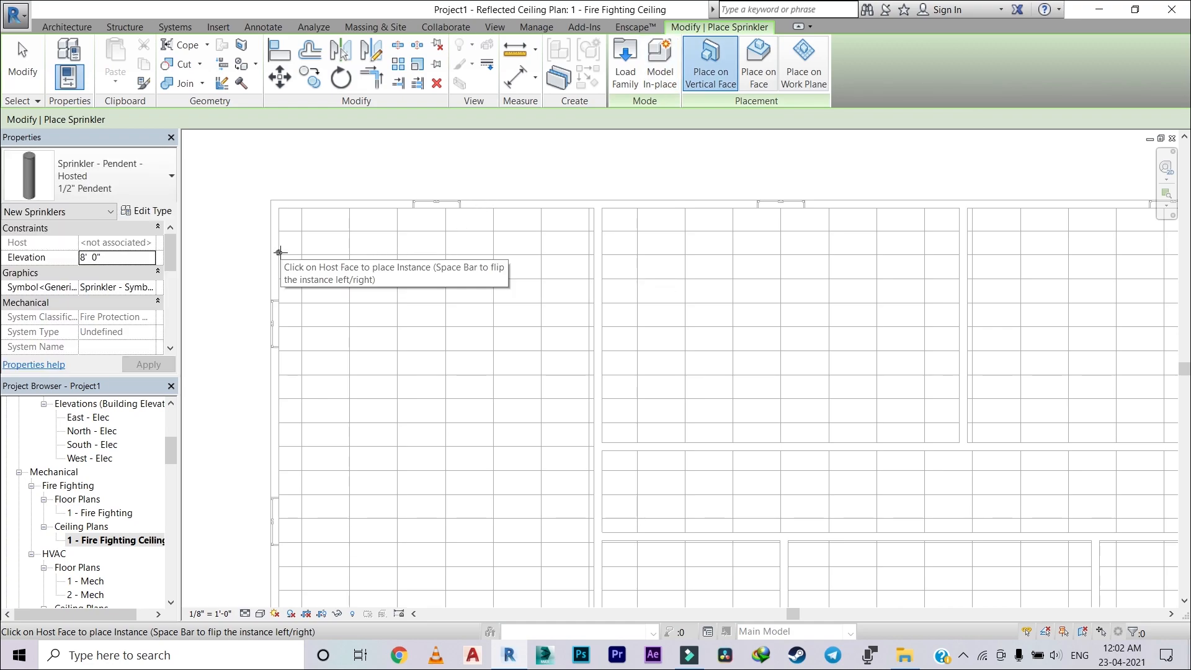
{"action": "scroll", "coordinate": [279, 253], "scroll_direction": "up", "scroll_amount": 3}
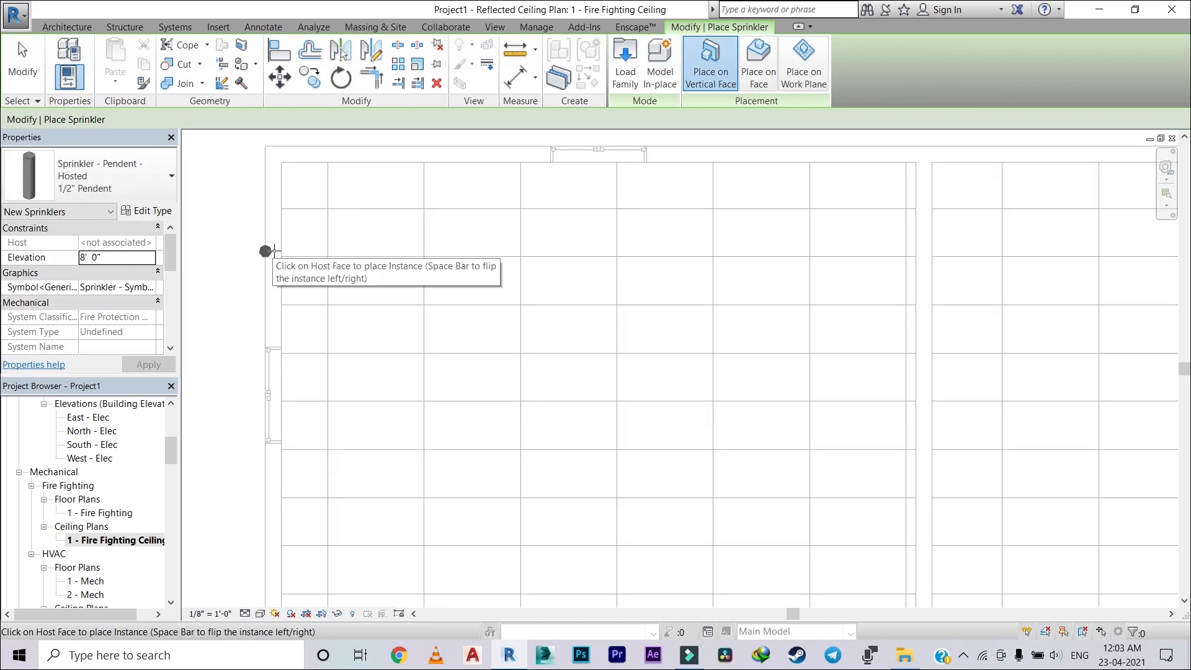
{"action": "left_click", "coordinate": [280, 250]}
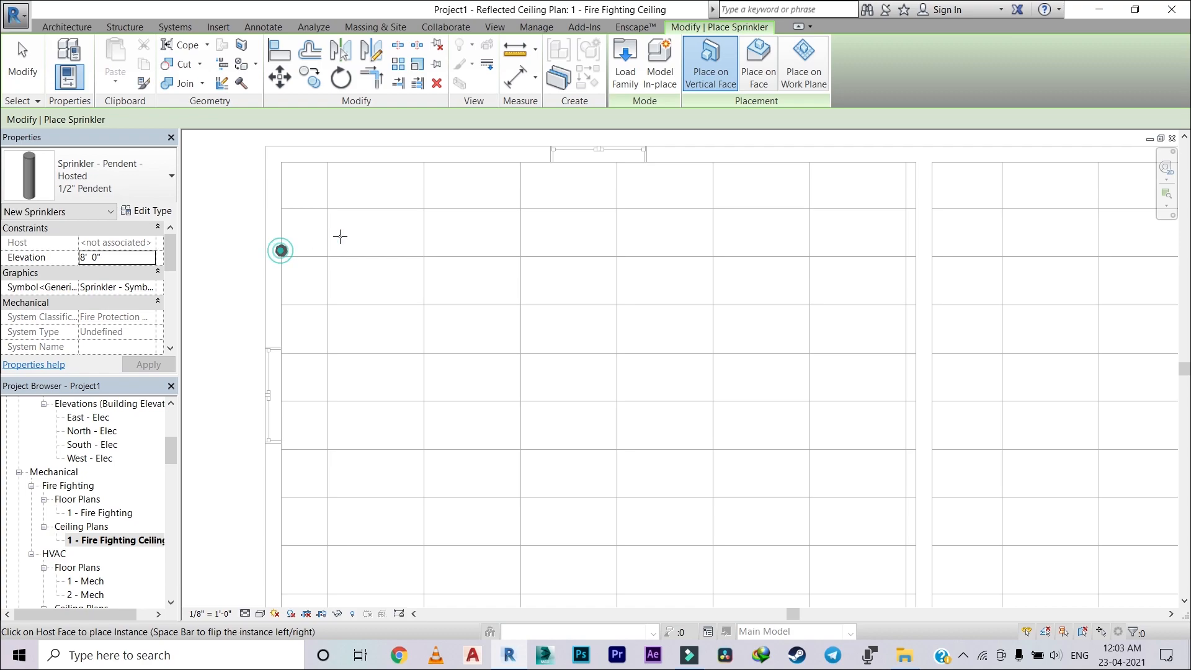
{"action": "key", "text": "Escape"}
{"action": "key", "text": "Escape"}
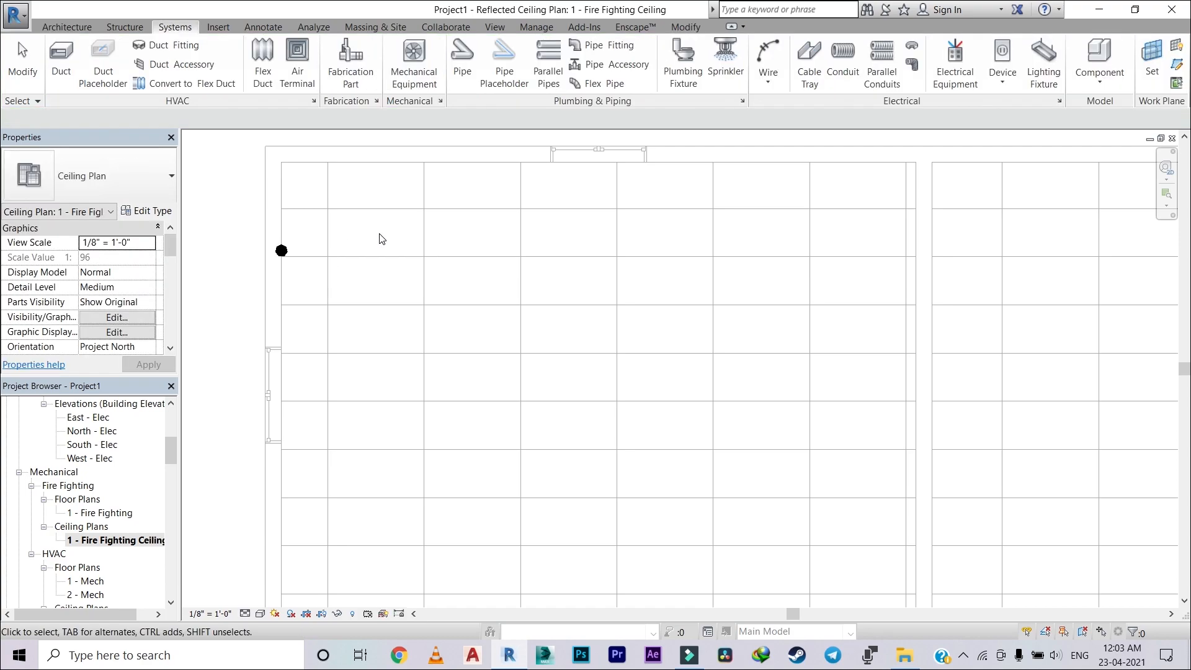
Step: Examine the orientation of the wall-hosted sprinkler in the 3D view
{"action": "left_click", "coordinate": [499, 29]}
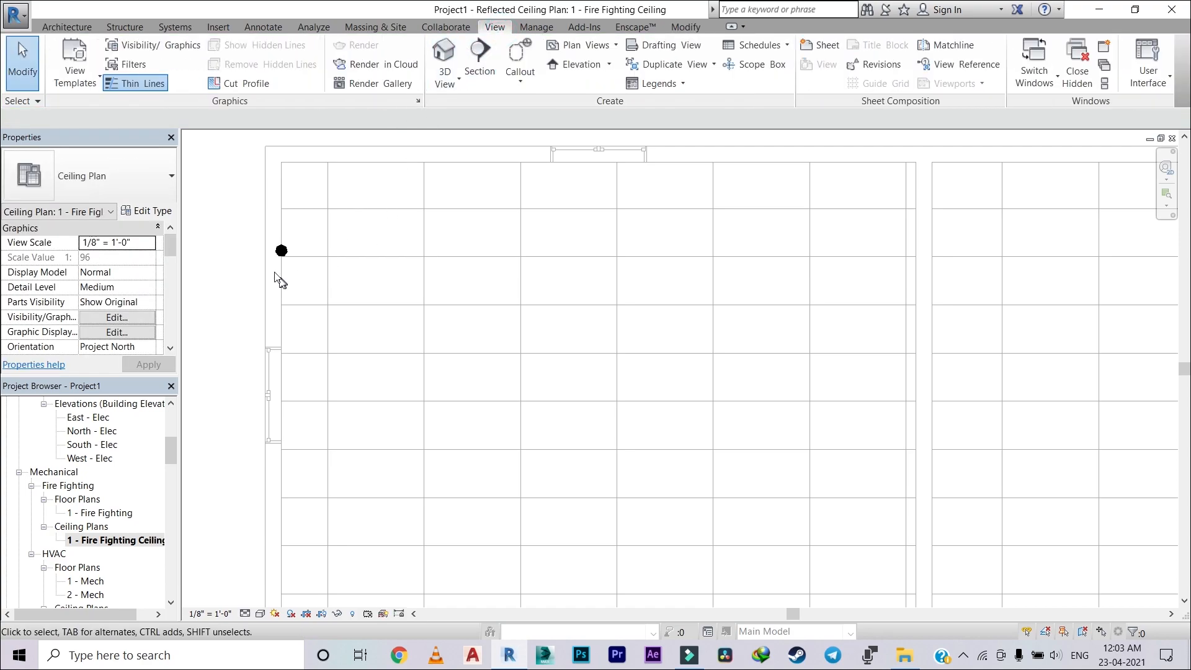
{"action": "left_click", "coordinate": [444, 55]}
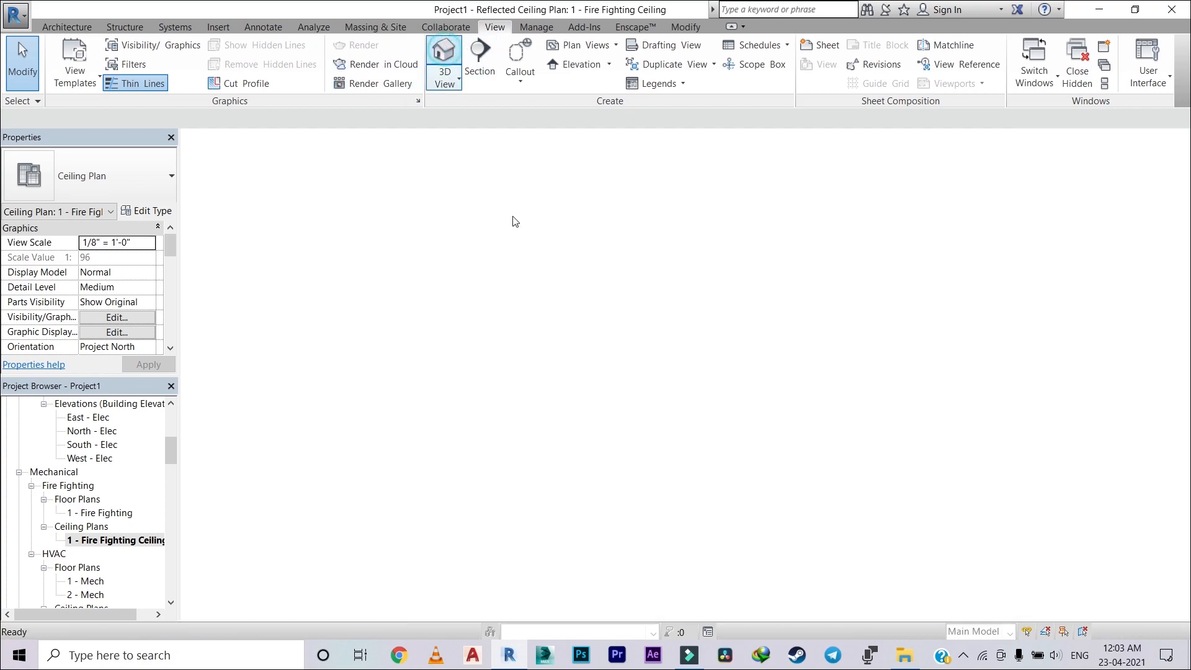
{"action": "scroll", "coordinate": [539, 381], "scroll_direction": "up", "scroll_amount": 2}
{"action": "middle_click_drag", "start_coordinate": [559, 355], "coordinate": [695, 287], "text": "shift"}
{"action": "scroll", "coordinate": [433, 422], "scroll_direction": "up", "scroll_amount": 3}
{"action": "middle_click_drag", "start_coordinate": [457, 407], "coordinate": [624, 346], "text": "shift"}
{"action": "middle_click_drag", "start_coordinate": [522, 383], "coordinate": [541, 250]}
{"action": "scroll", "coordinate": [539, 430], "scroll_direction": "up", "scroll_amount": 2}
{"action": "scroll", "coordinate": [574, 494], "scroll_direction": "up", "scroll_amount": 2}
{"action": "scroll", "coordinate": [554, 475], "scroll_direction": "up", "scroll_amount": 2}
{"action": "scroll", "coordinate": [536, 394], "scroll_direction": "up", "scroll_amount": 2}
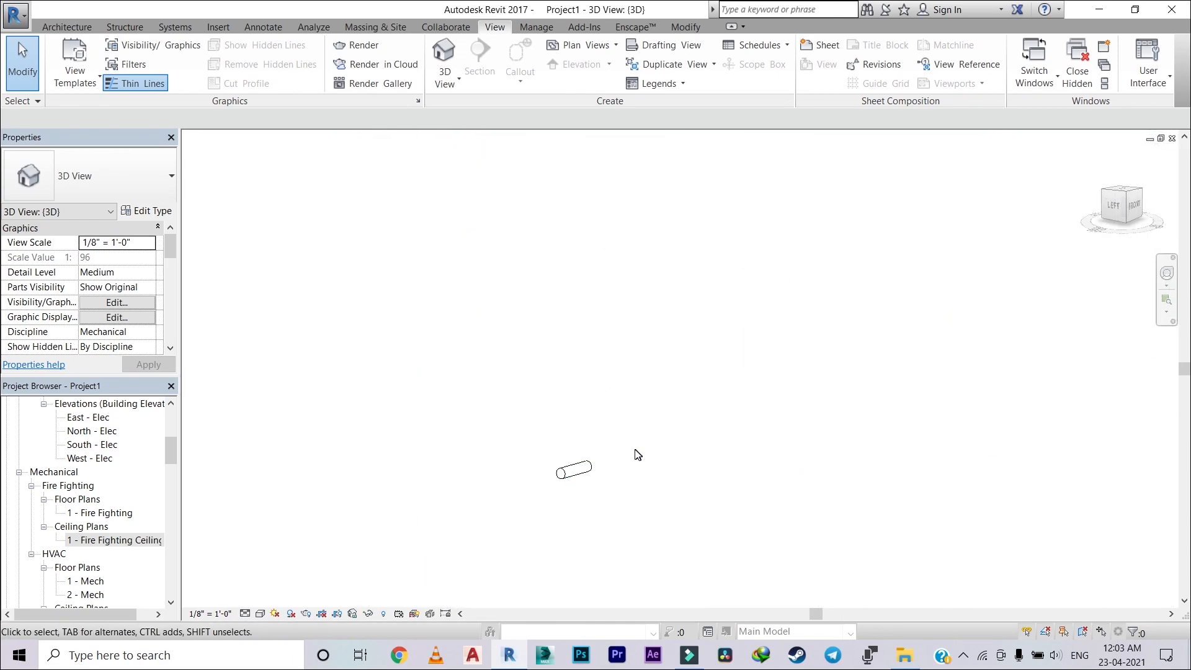
Step: Delete the wall-hosted sprinkler and return to the 1 - Fire Fighting Ceiling plan
{"action": "left_click", "coordinate": [590, 473]}
{"action": "key", "text": "Delete"}
{"action": "double_click", "coordinate": [111, 538]}
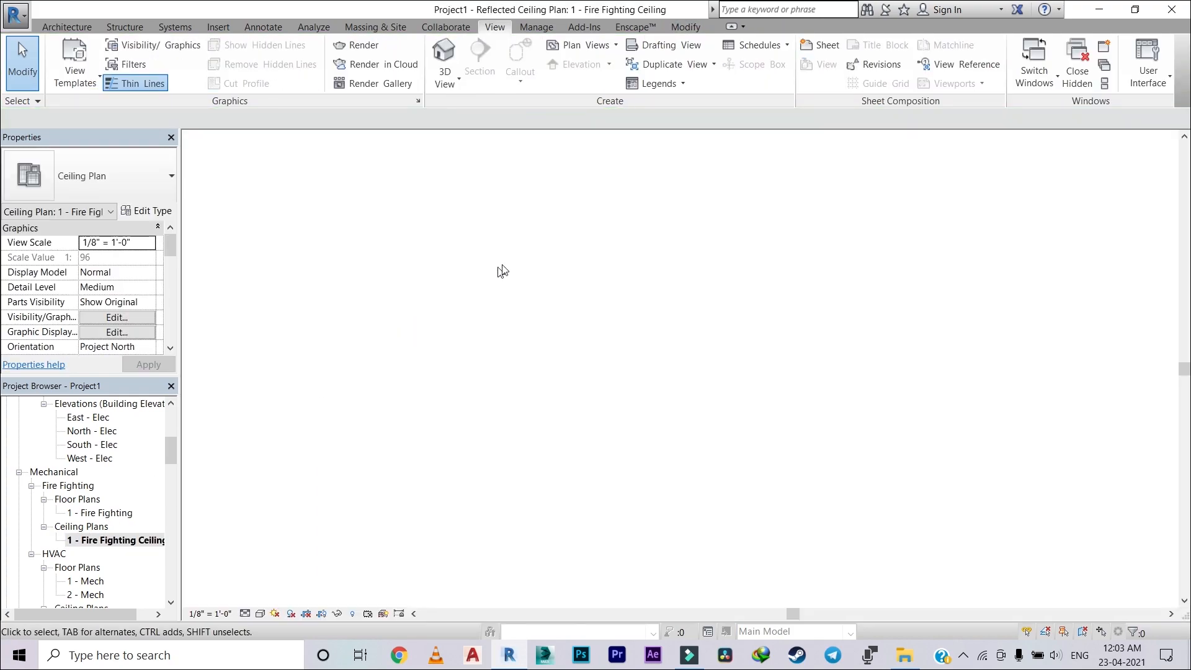
Step: Place a 1/2" pendent hosted sprinkler on the ceiling face of the large west room using Place on Face
{"action": "left_click", "coordinate": [175, 27]}
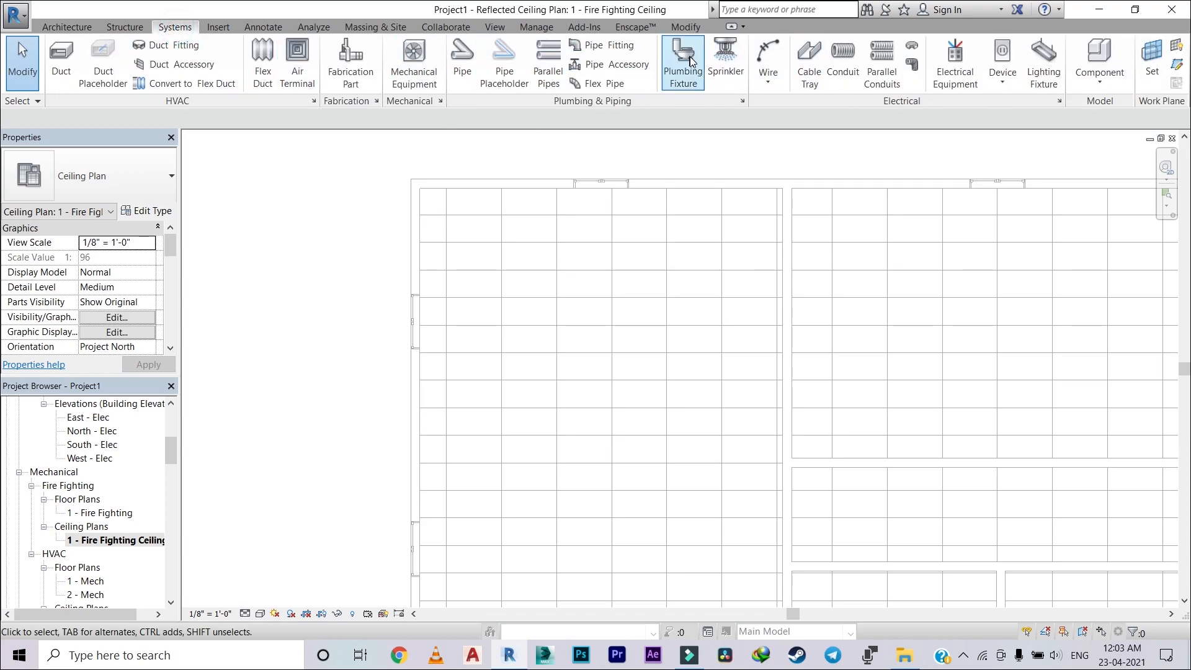
{"action": "left_click", "coordinate": [725, 59]}
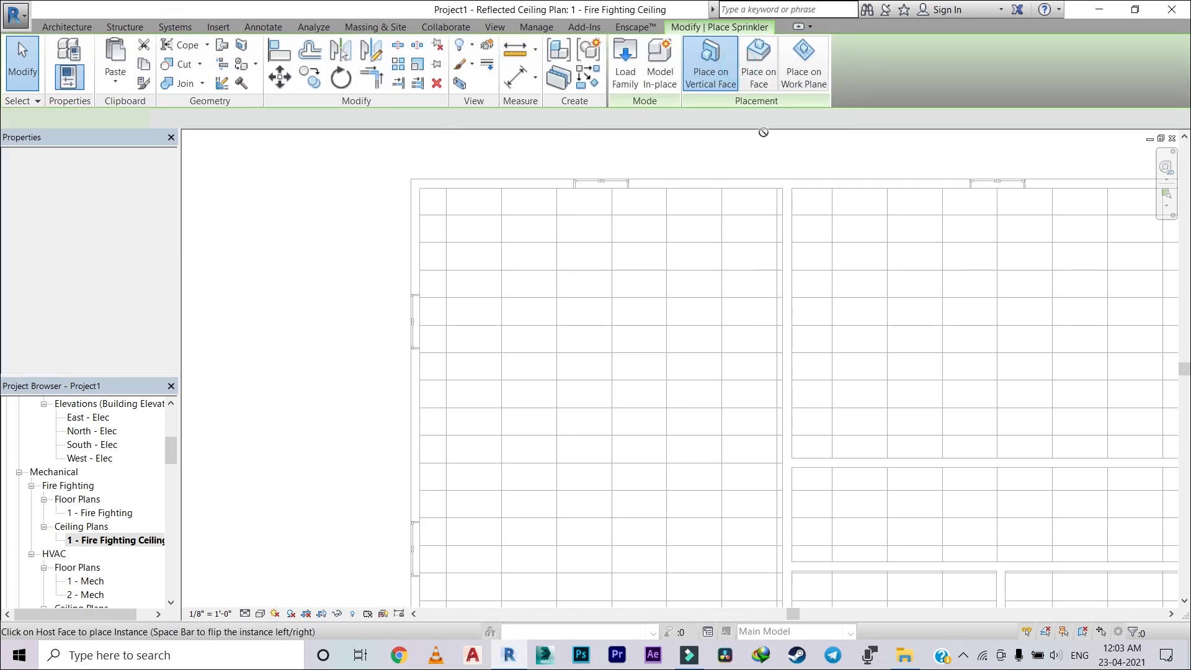
{"action": "left_click", "coordinate": [761, 60]}
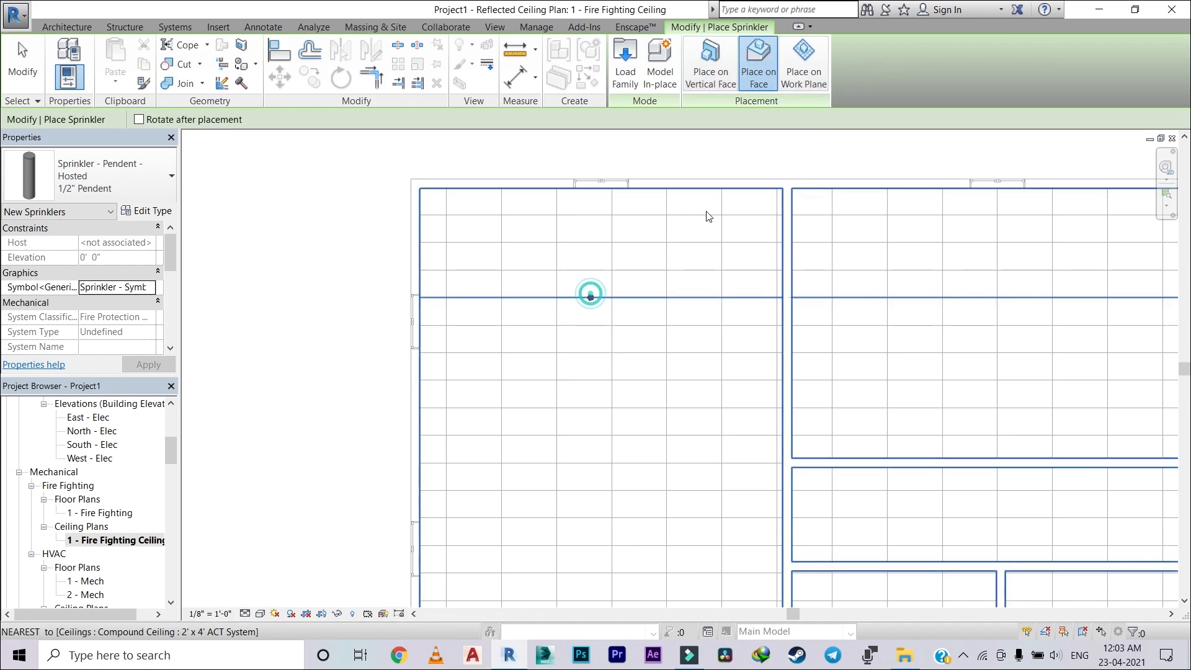
{"action": "key", "text": "Escape"}
{"action": "key", "text": "Escape"}
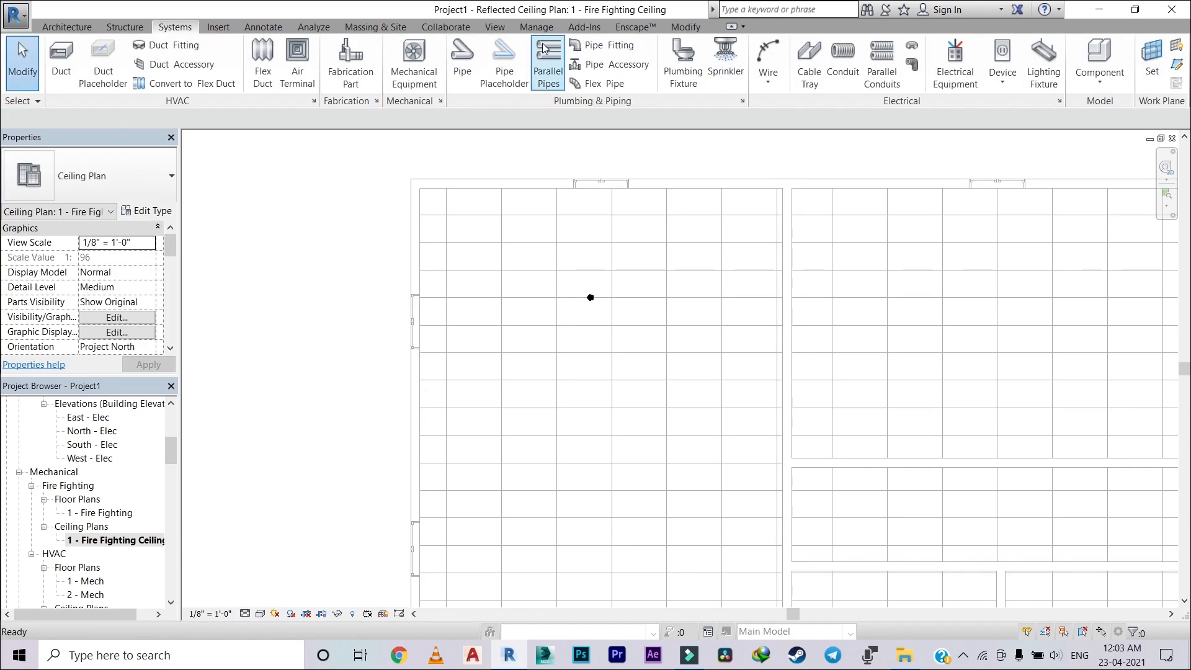
Step: Examine how the ceiling-hosted sprinkler is oriented in the 3D view
{"action": "left_click", "coordinate": [490, 27]}
{"action": "left_click", "coordinate": [444, 54]}
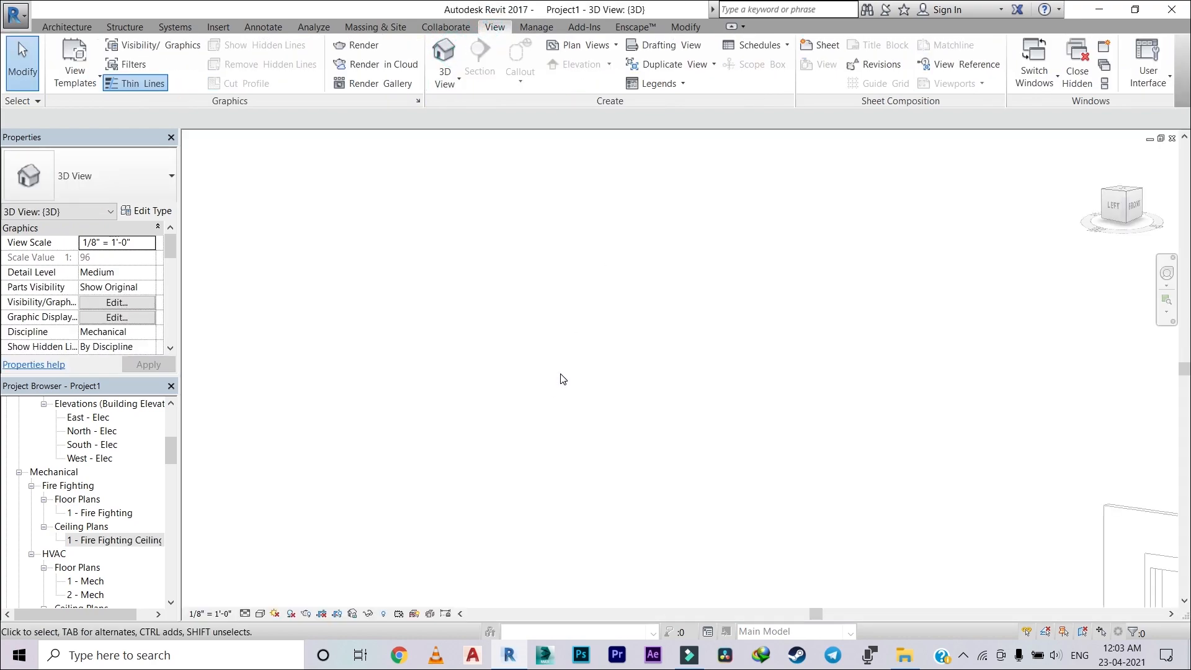
{"action": "scroll", "coordinate": [736, 333], "scroll_direction": "down", "scroll_amount": 4}
{"action": "middle_click_drag", "start_coordinate": [732, 330], "coordinate": [529, 332]}
{"action": "middle_click_drag", "start_coordinate": [733, 266], "coordinate": [490, 316]}
{"action": "scroll", "coordinate": [784, 357], "scroll_direction": "up", "scroll_amount": 5}
{"action": "scroll", "coordinate": [787, 362], "scroll_direction": "up", "scroll_amount": 3}
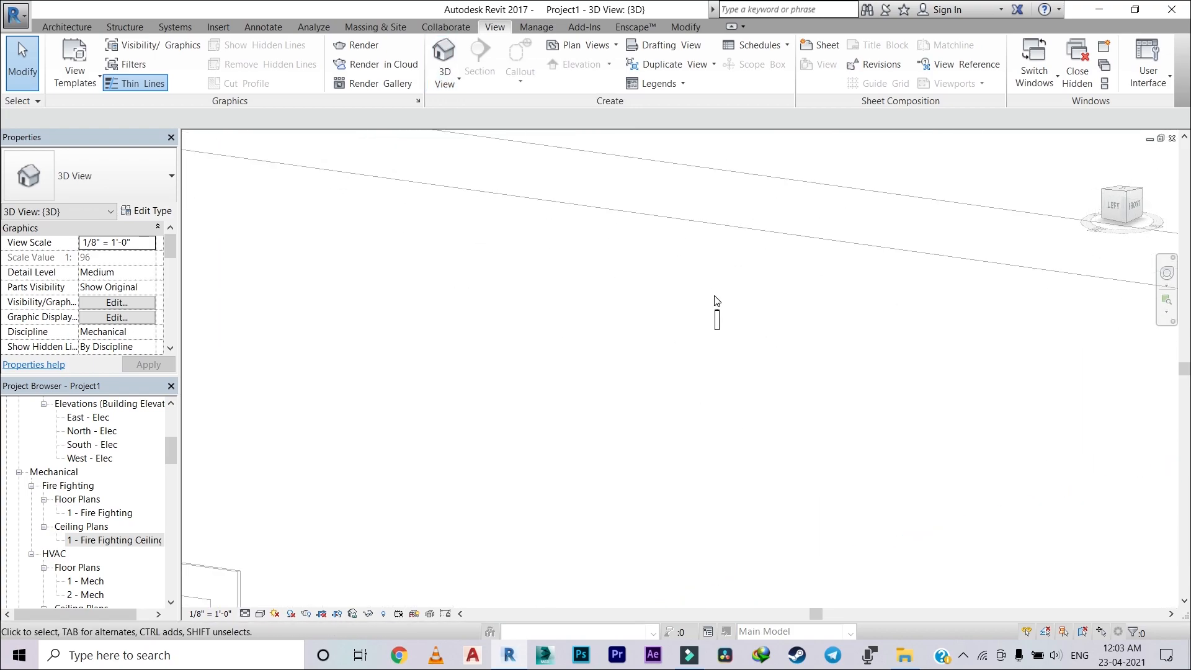
Step: Delete the ceiling-hosted sprinkler and reopen the 1 - Fire Fighting Ceiling plan with the whole building in view
{"action": "left_click", "coordinate": [717, 330]}
{"action": "key", "text": "Delete"}
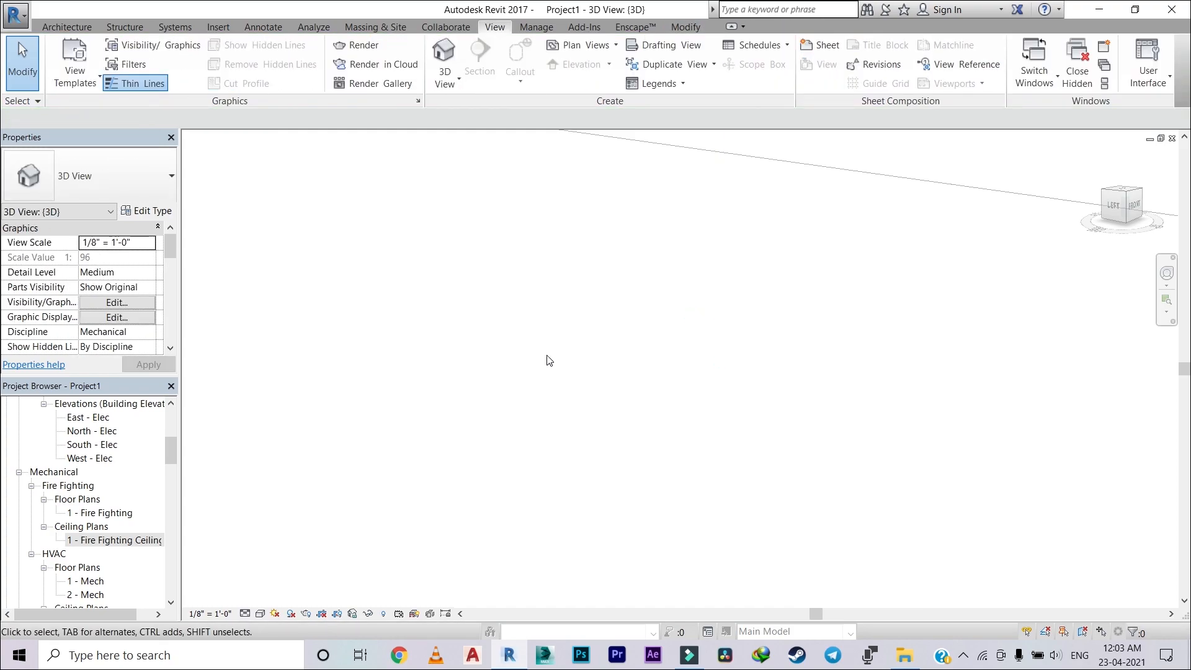
{"action": "double_click", "coordinate": [115, 540]}
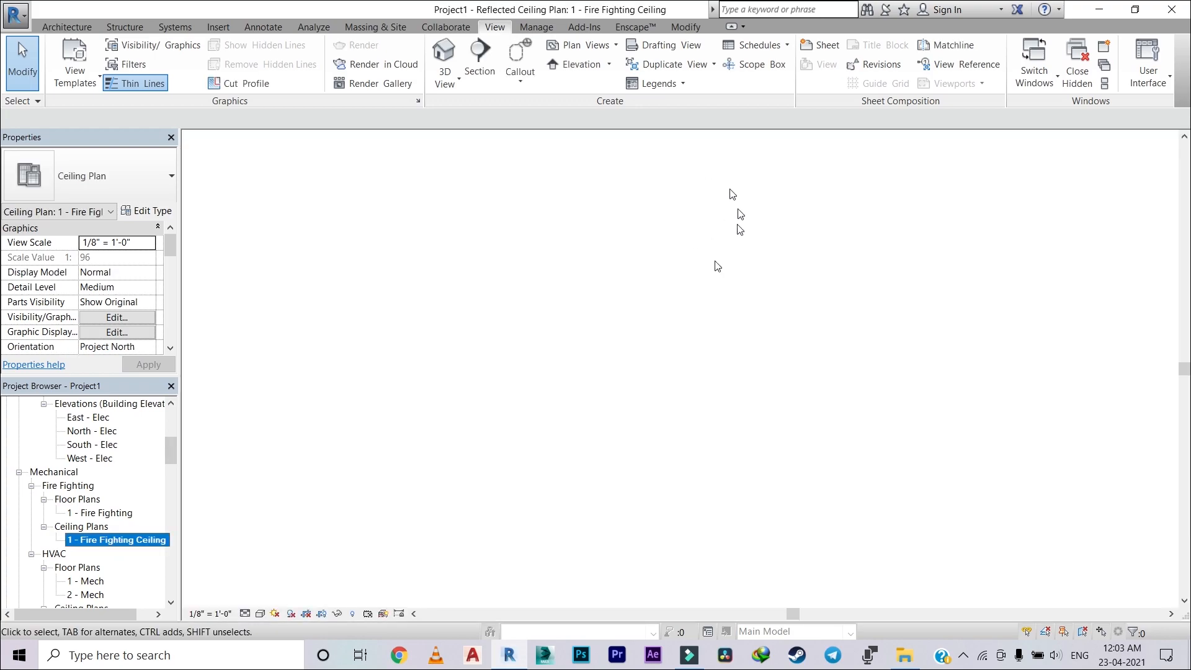
{"action": "scroll", "coordinate": [613, 273], "scroll_direction": "down", "scroll_amount": 3}
{"action": "middle_click_drag", "start_coordinate": [611, 271], "coordinate": [576, 271]}
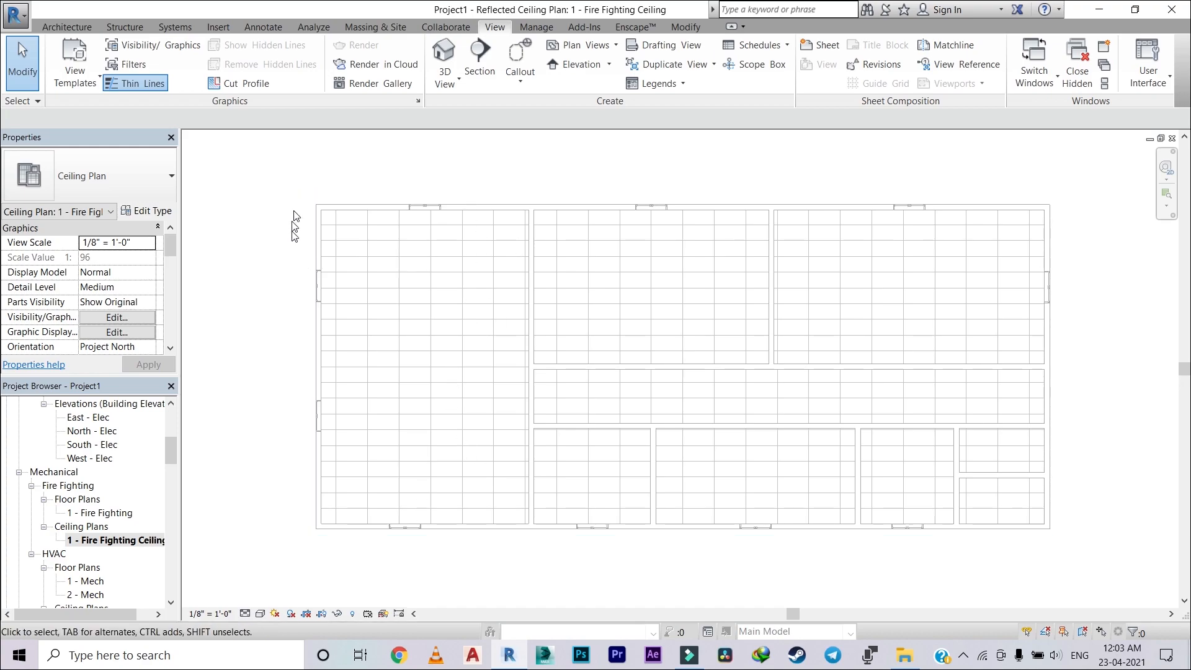
{"action": "left_click", "coordinate": [176, 26]}
{"action": "left_click", "coordinate": [725, 55]}
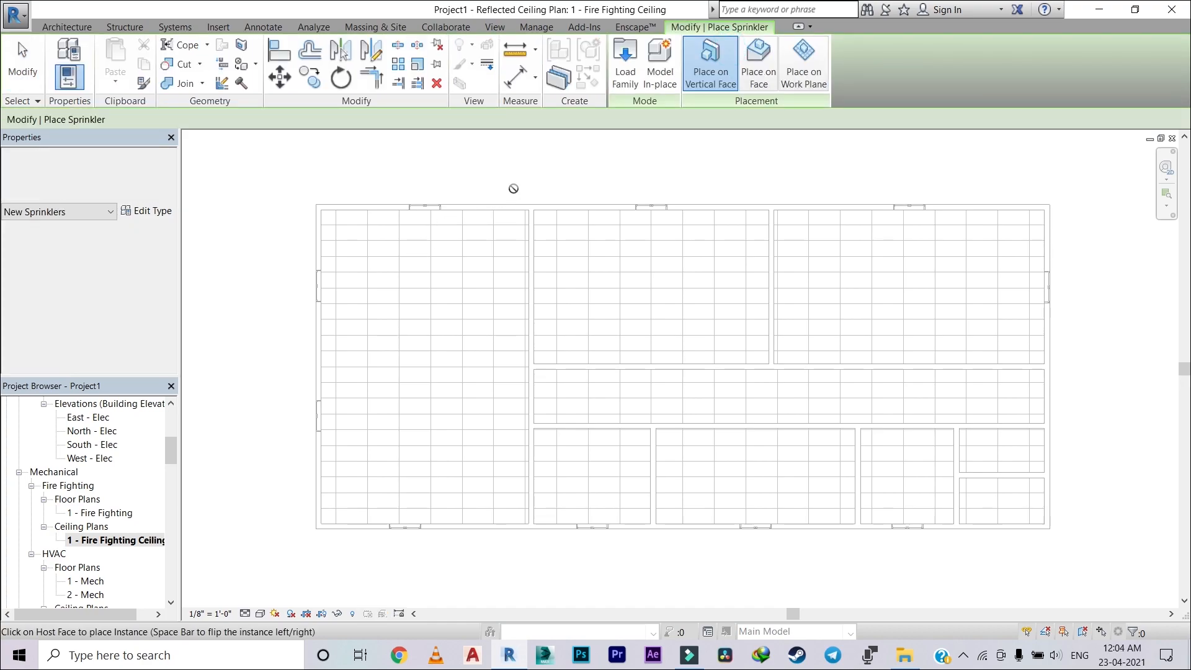
{"action": "key", "text": "Escape"}
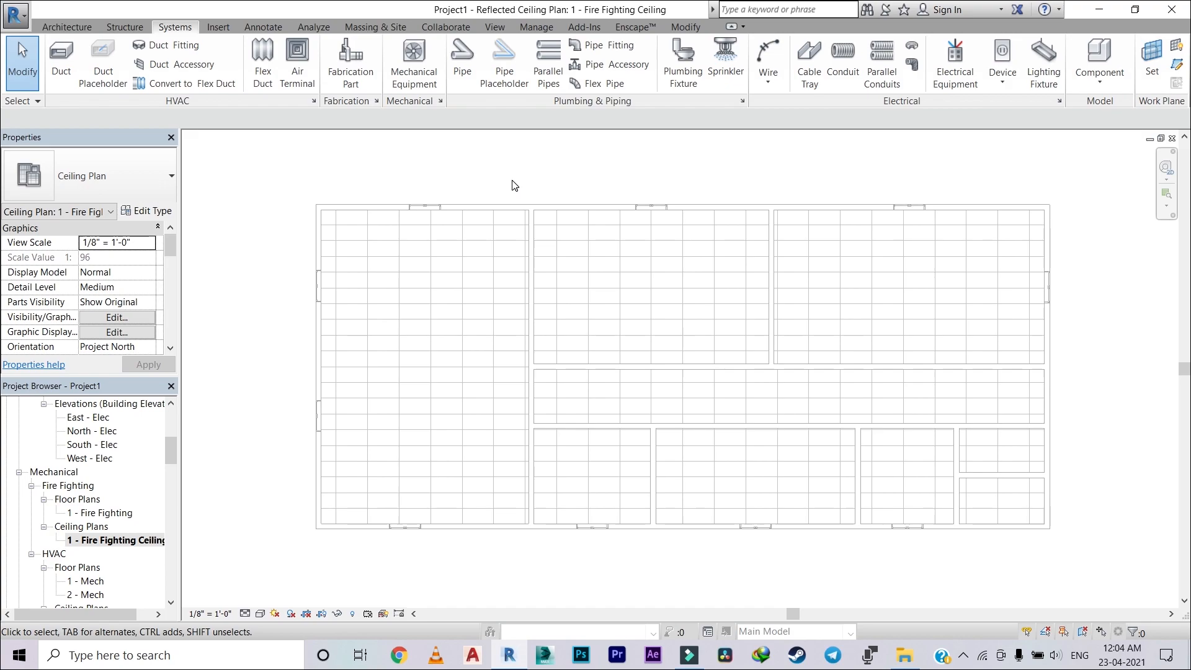
Step: Draw a vertical grid line through the large west room, from above the north wall to below the south wall
{"action": "left_click", "coordinate": [84, 28]}
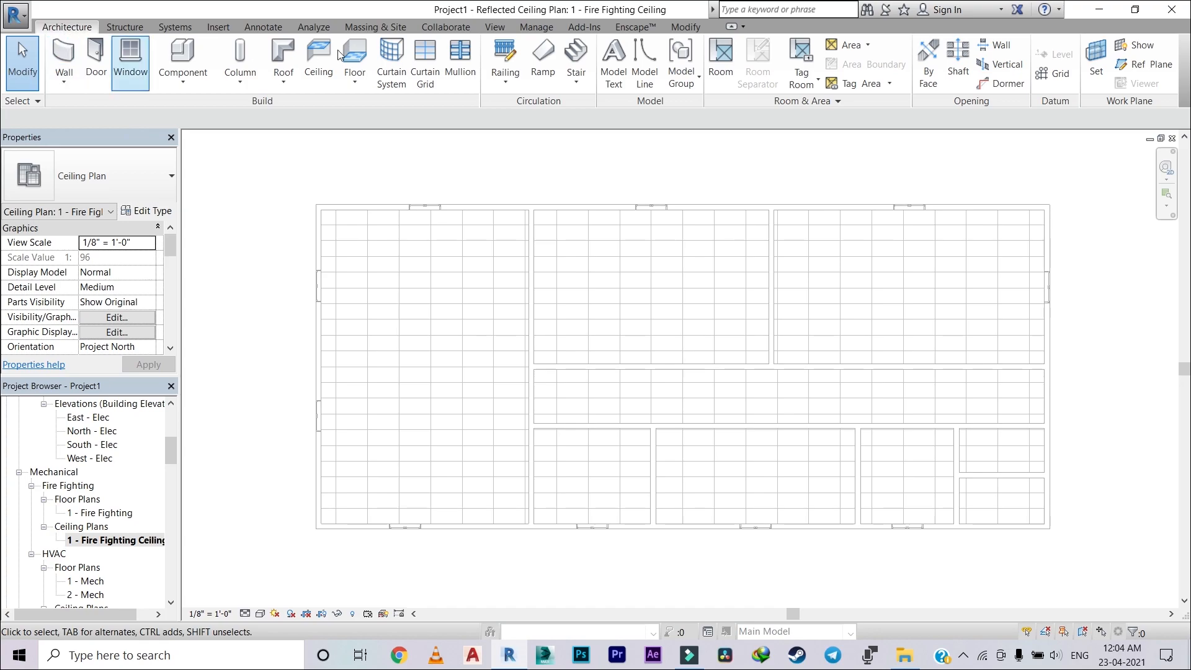
{"action": "left_click", "coordinate": [1058, 75]}
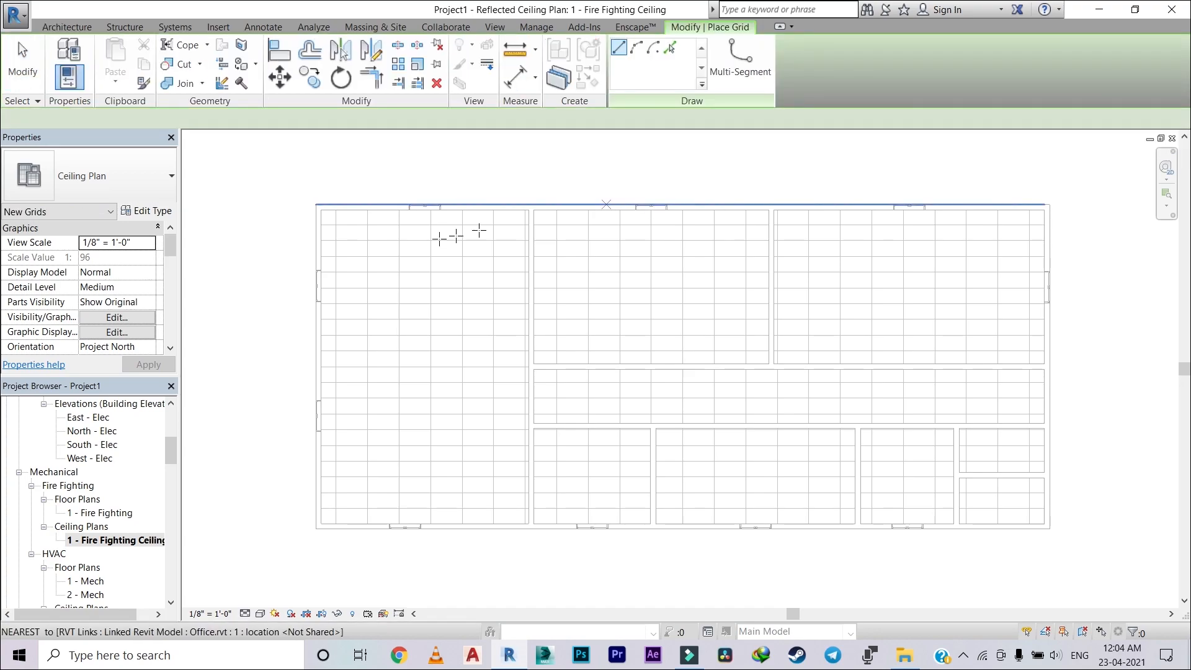
{"action": "left_click", "coordinate": [378, 167]}
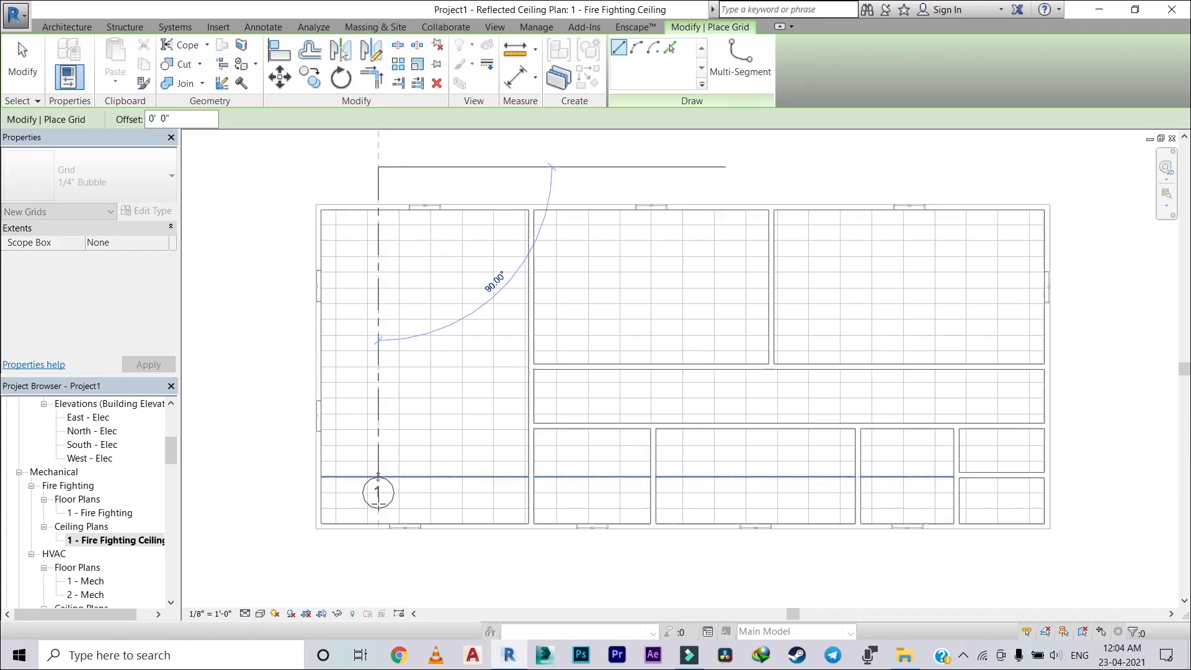
{"action": "left_click", "coordinate": [377, 576]}
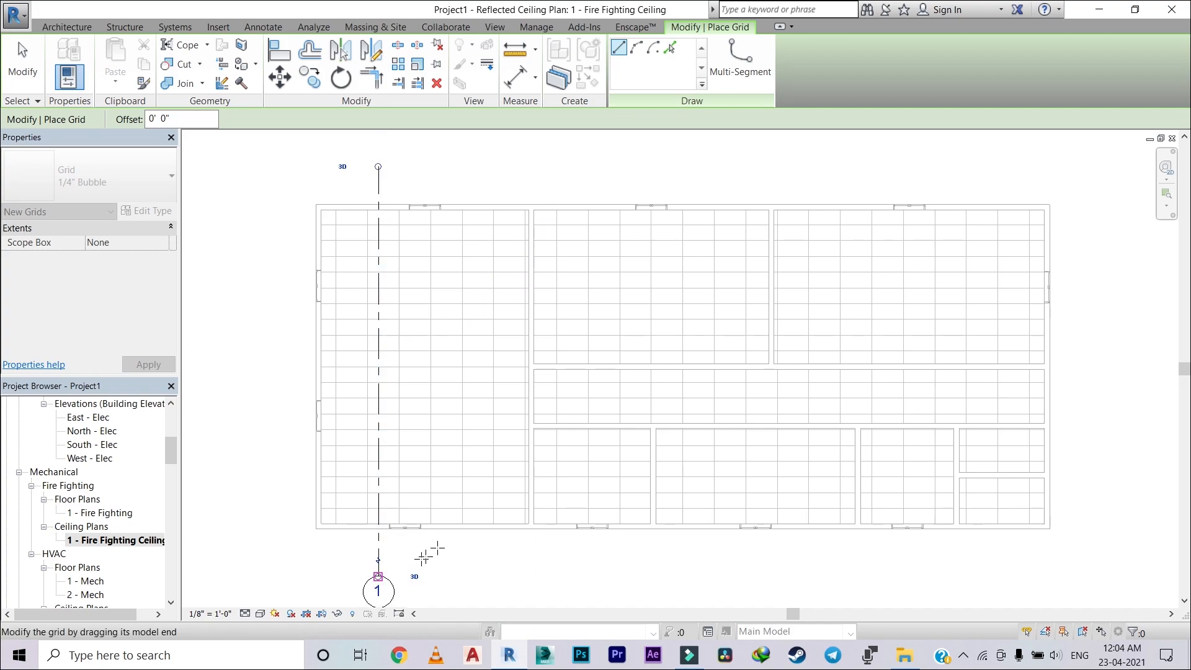
{"action": "scroll", "coordinate": [428, 533], "scroll_direction": "down", "scroll_amount": 3}
{"action": "key", "text": "Escape"}
{"action": "key", "text": "Escape"}
{"action": "scroll", "coordinate": [422, 490], "scroll_direction": "up", "scroll_amount": 2}
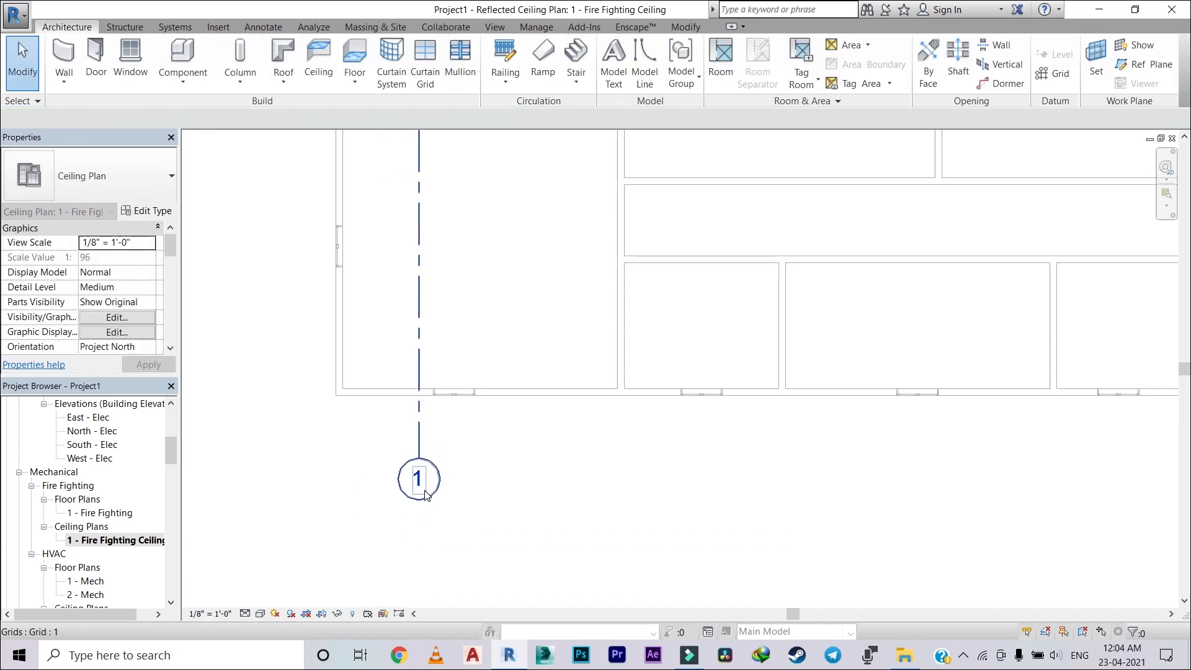
Step: Rename the vertical grid line to A1
{"action": "left_click", "coordinate": [418, 478]}
{"action": "left_click", "coordinate": [428, 479]}
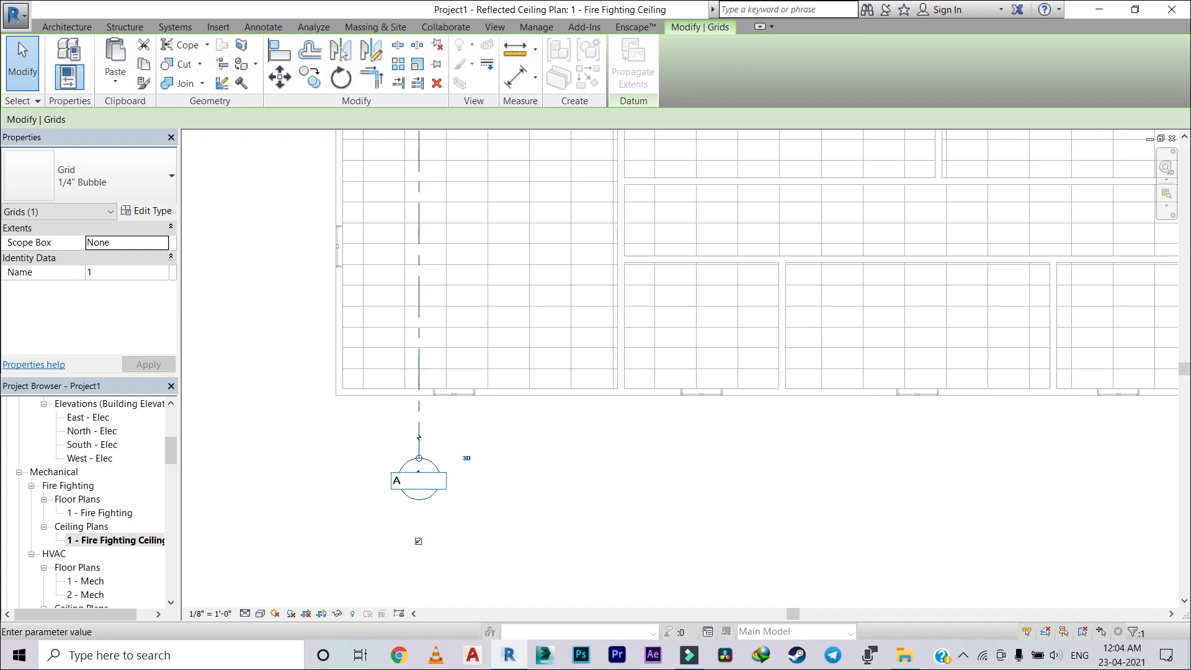
{"action": "key", "text": "Return"}
{"action": "scroll", "coordinate": [559, 457], "scroll_direction": "down", "scroll_amount": 3}
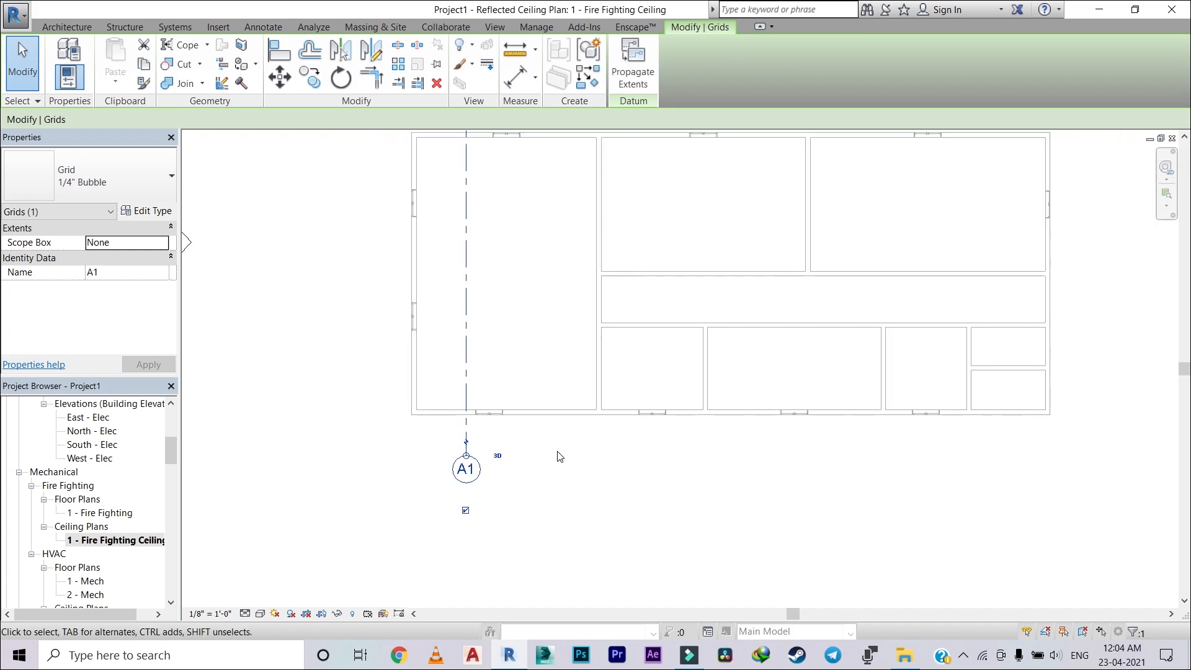
Step: Add five vertical grid lines east of A1 by picking lines, each offset 15' 0" from the previous grid
{"action": "left_click", "coordinate": [69, 27]}
{"action": "left_click", "coordinate": [1055, 71]}
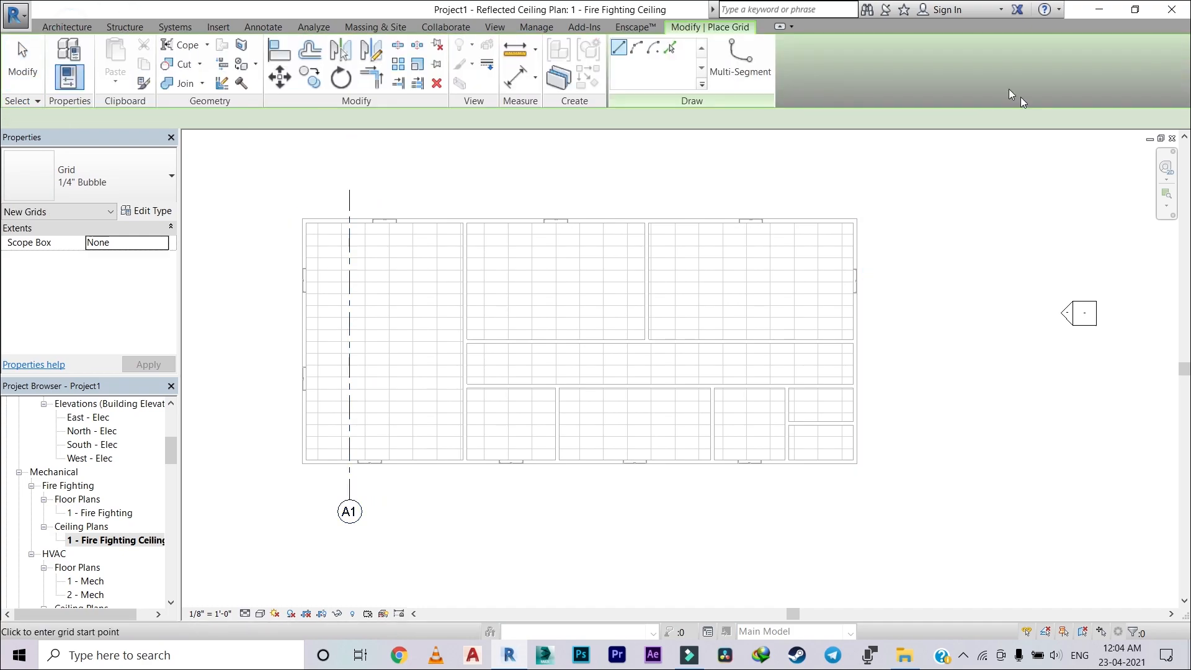
{"action": "left_click", "coordinate": [670, 47]}
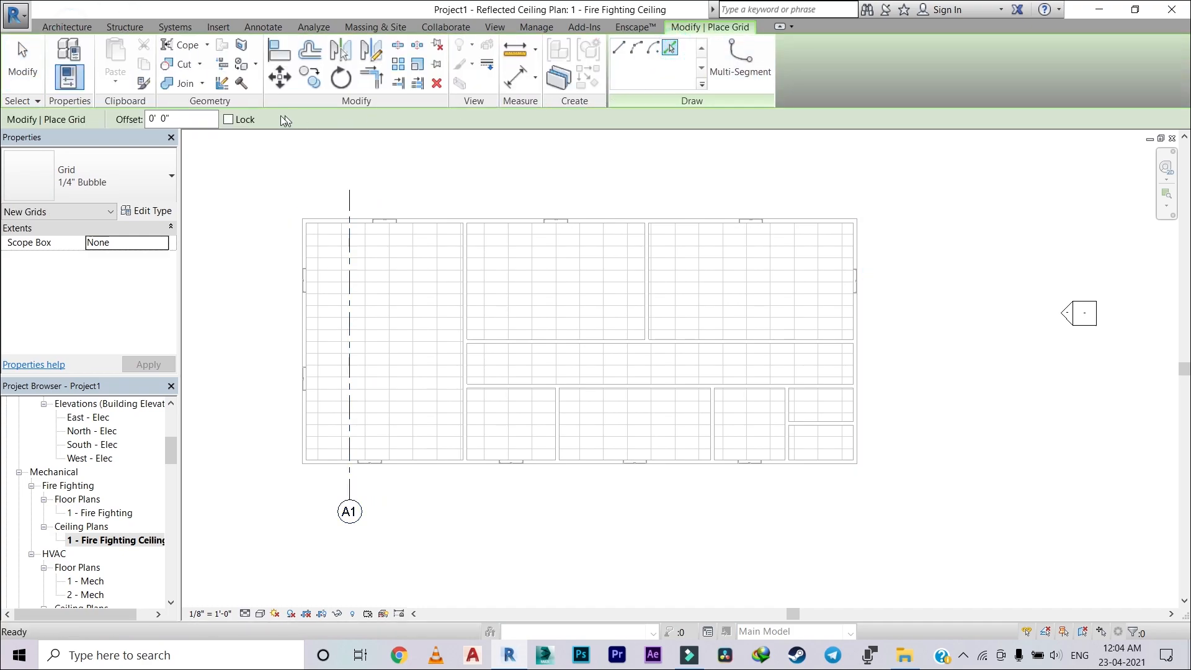
{"action": "type", "text": "10"}
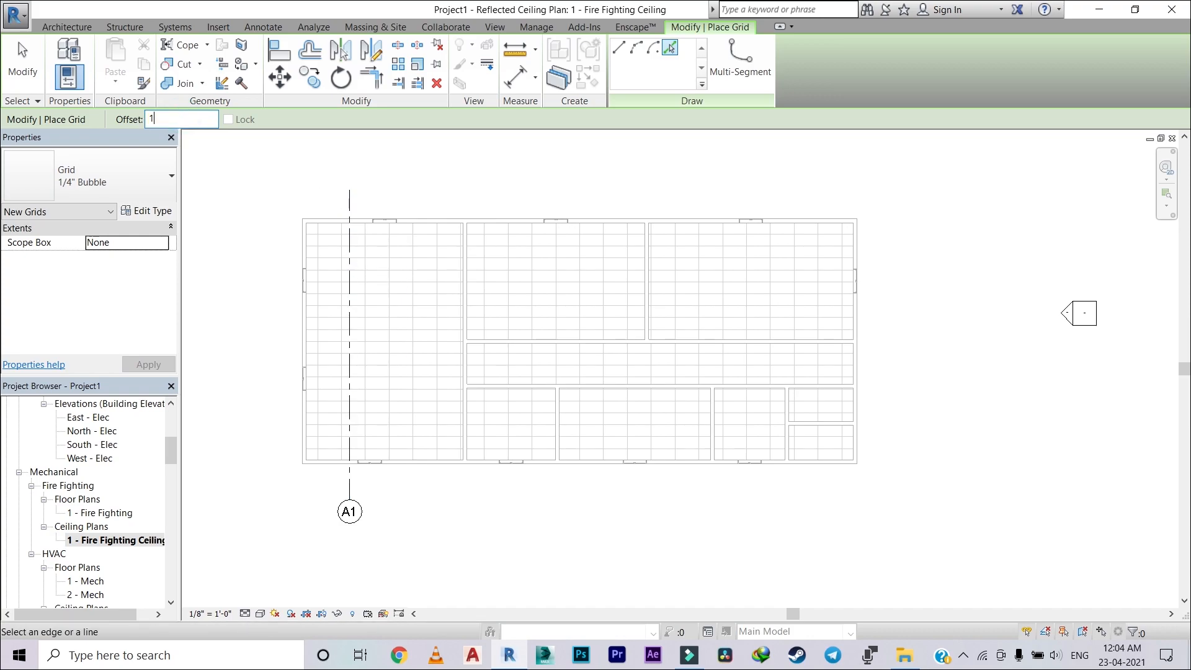
{"action": "left_click", "coordinate": [349, 266]}
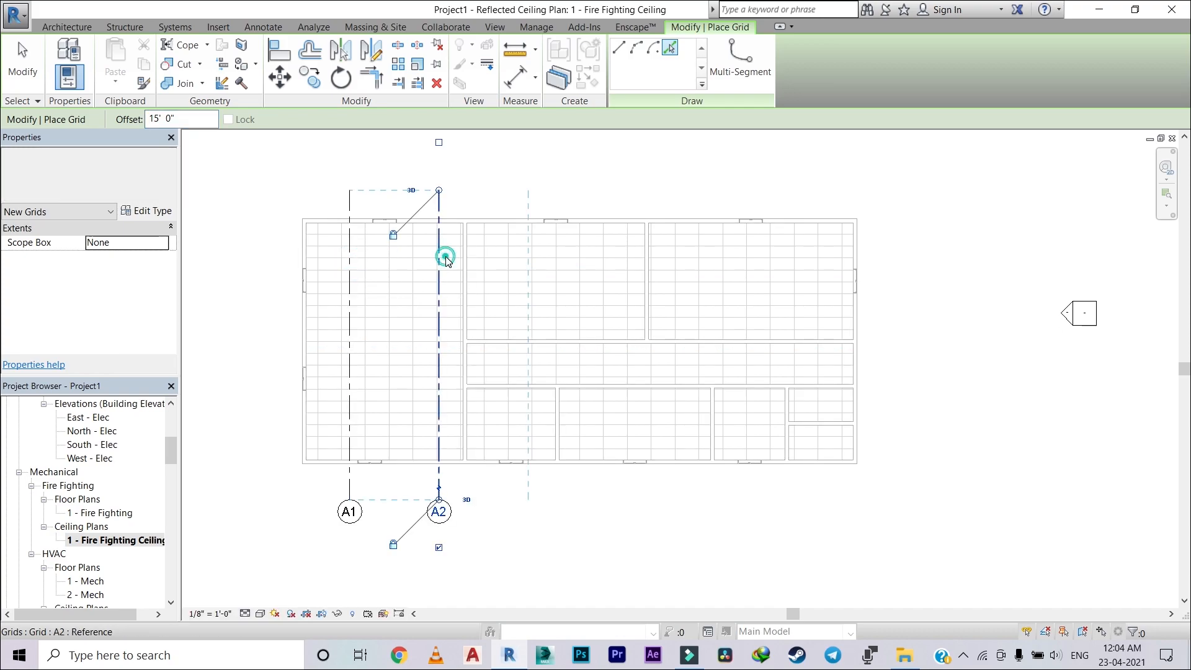
{"action": "left_click", "coordinate": [442, 261]}
{"action": "left_click", "coordinate": [531, 261]}
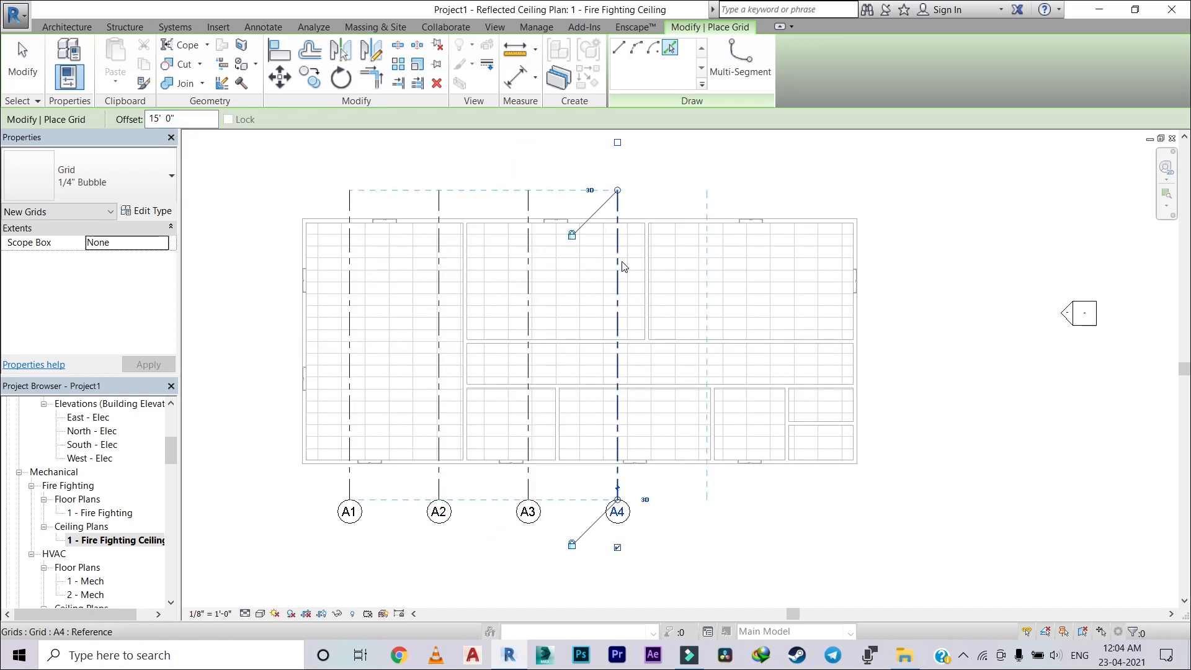
{"action": "left_click", "coordinate": [619, 264]}
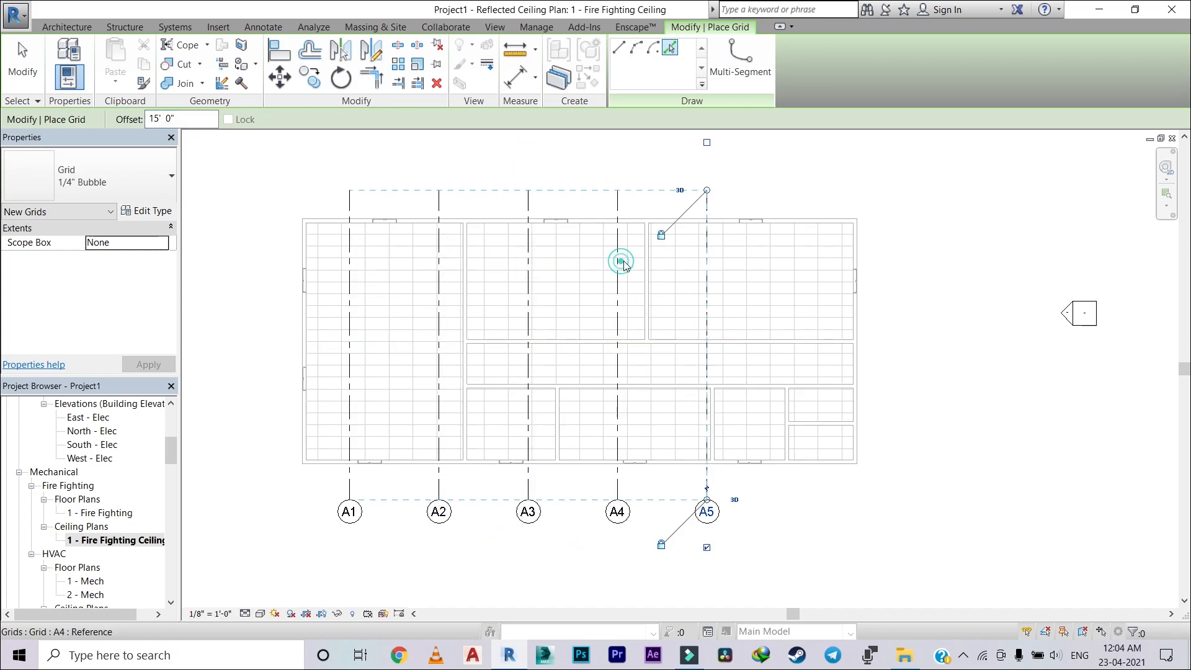
{"action": "left_click", "coordinate": [708, 261]}
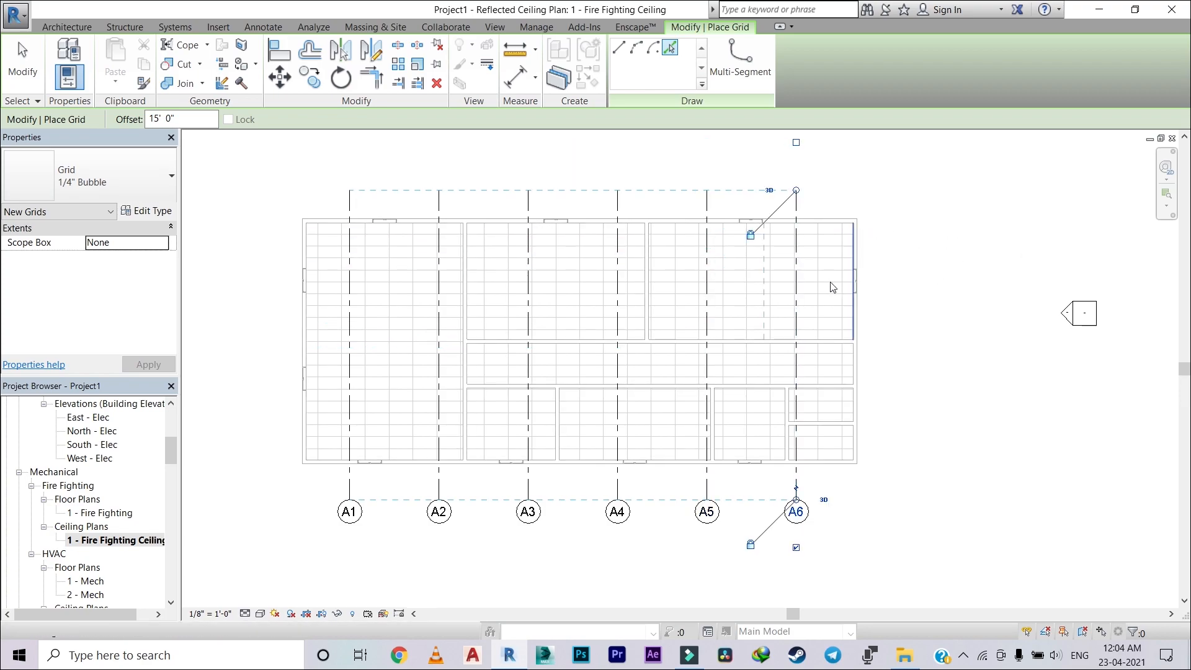
{"action": "key", "text": "Escape"}
{"action": "key", "text": "Escape"}
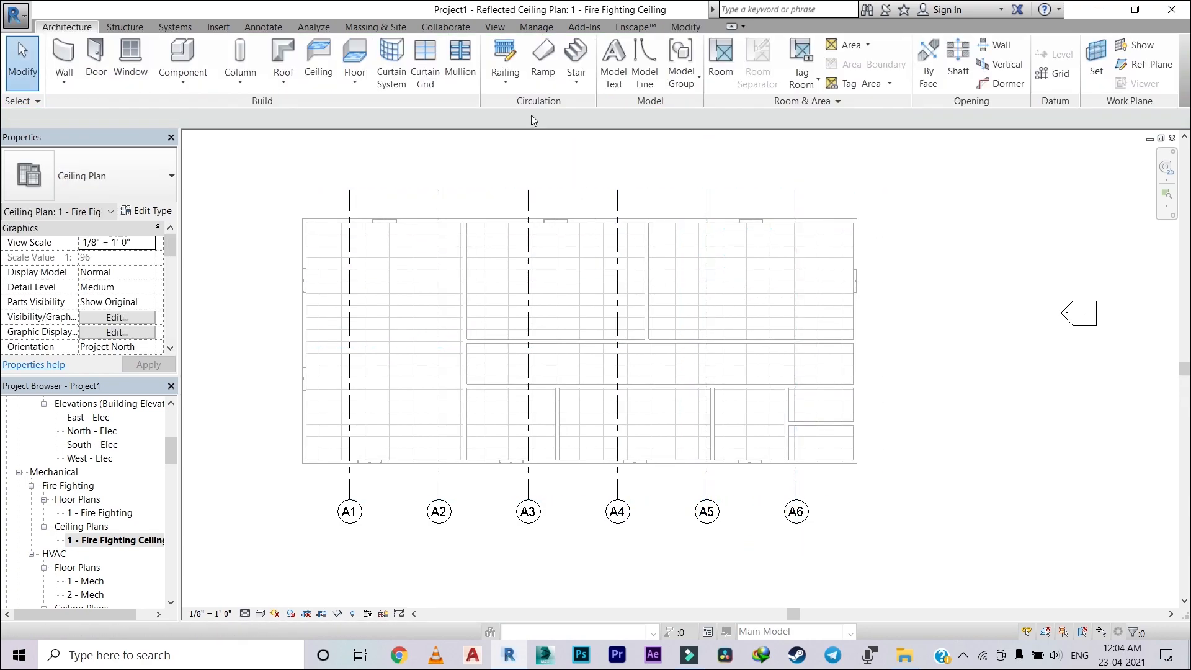
Step: Draw a horizontal grid line through the northern rooms, from outside the west wall to beyond the east wall
{"action": "left_click", "coordinate": [1052, 73]}
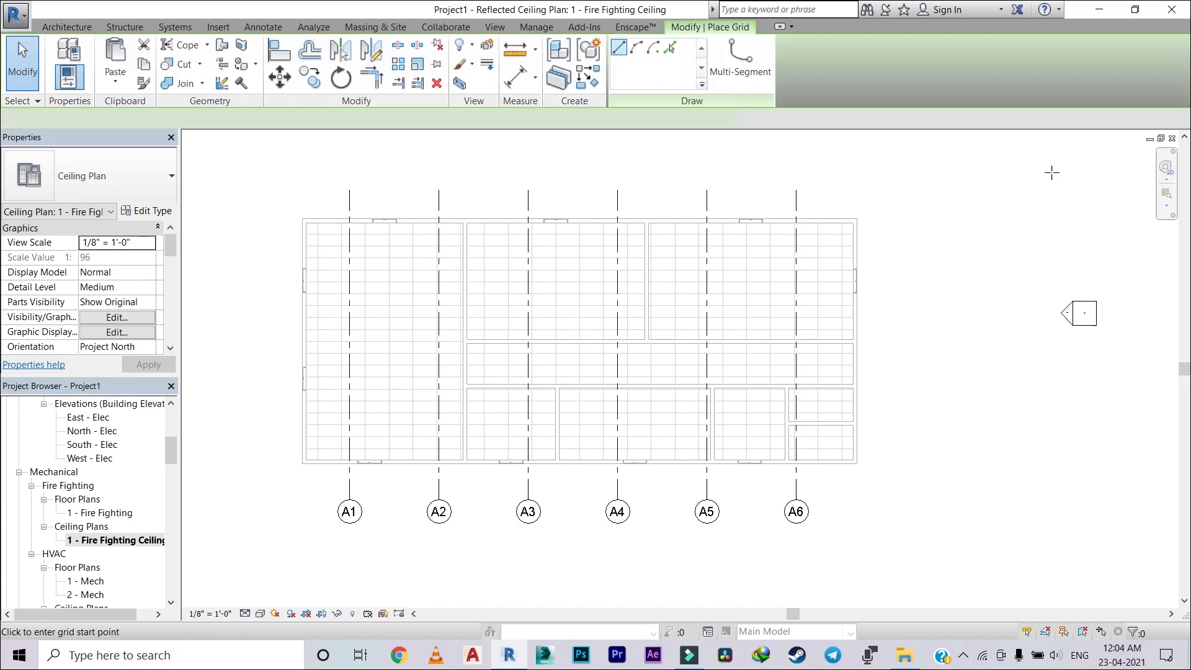
{"action": "scroll", "coordinate": [334, 217], "scroll_direction": "up", "scroll_amount": 2}
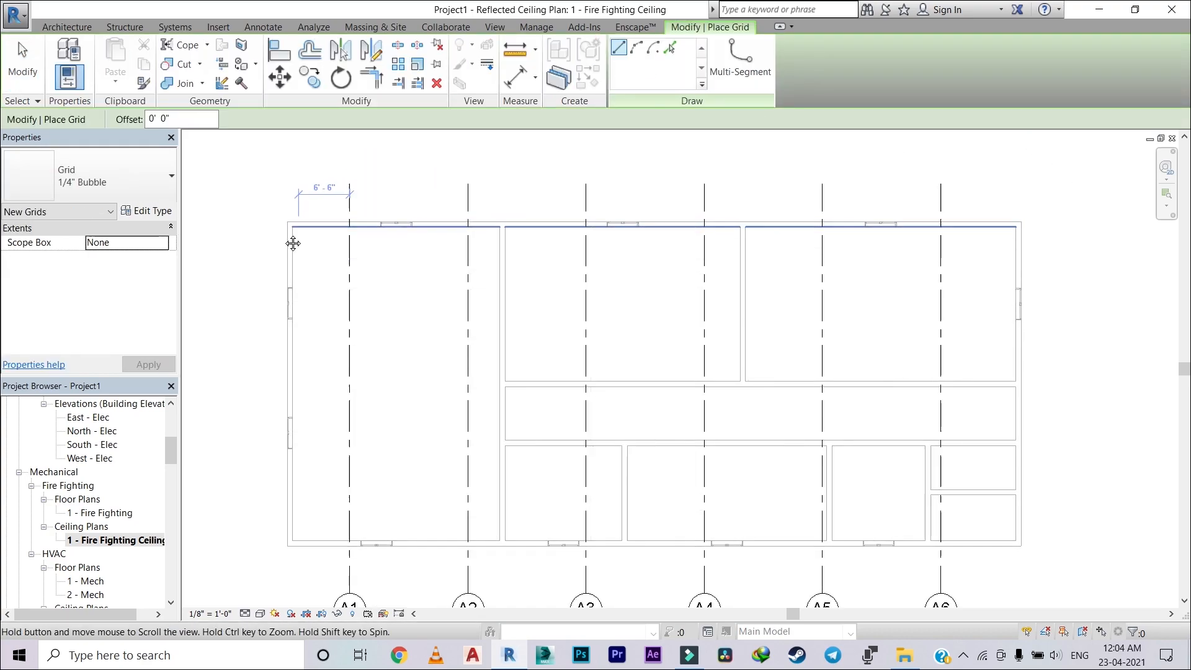
{"action": "left_click", "coordinate": [247, 271]}
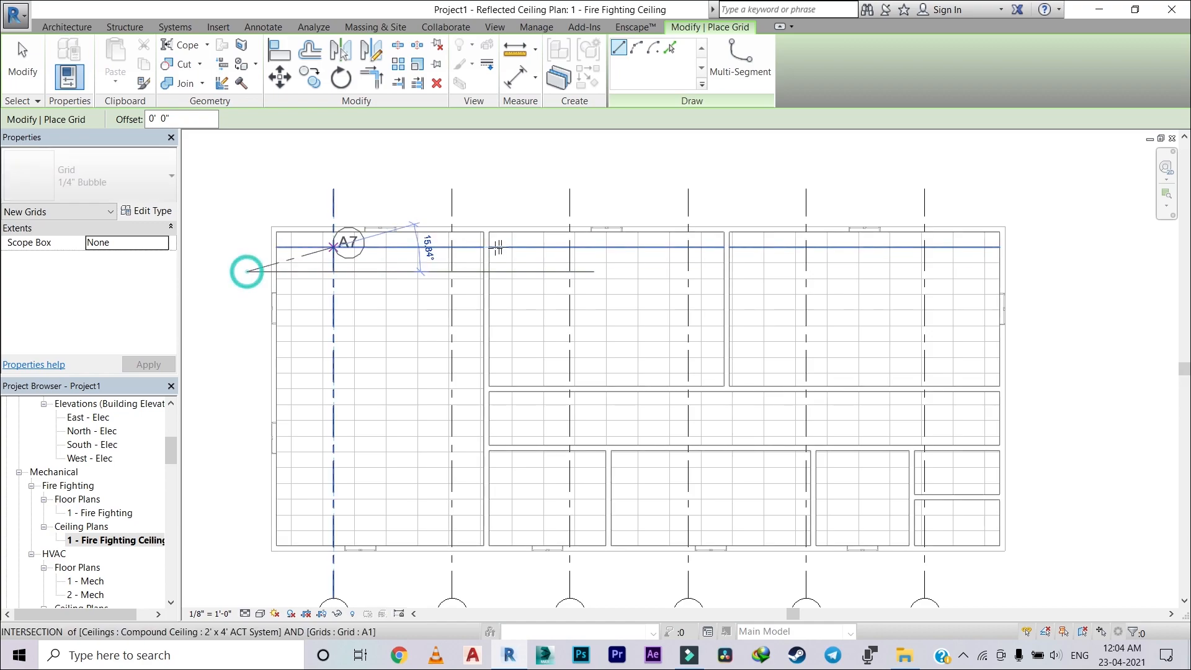
{"action": "left_click", "coordinate": [1038, 271]}
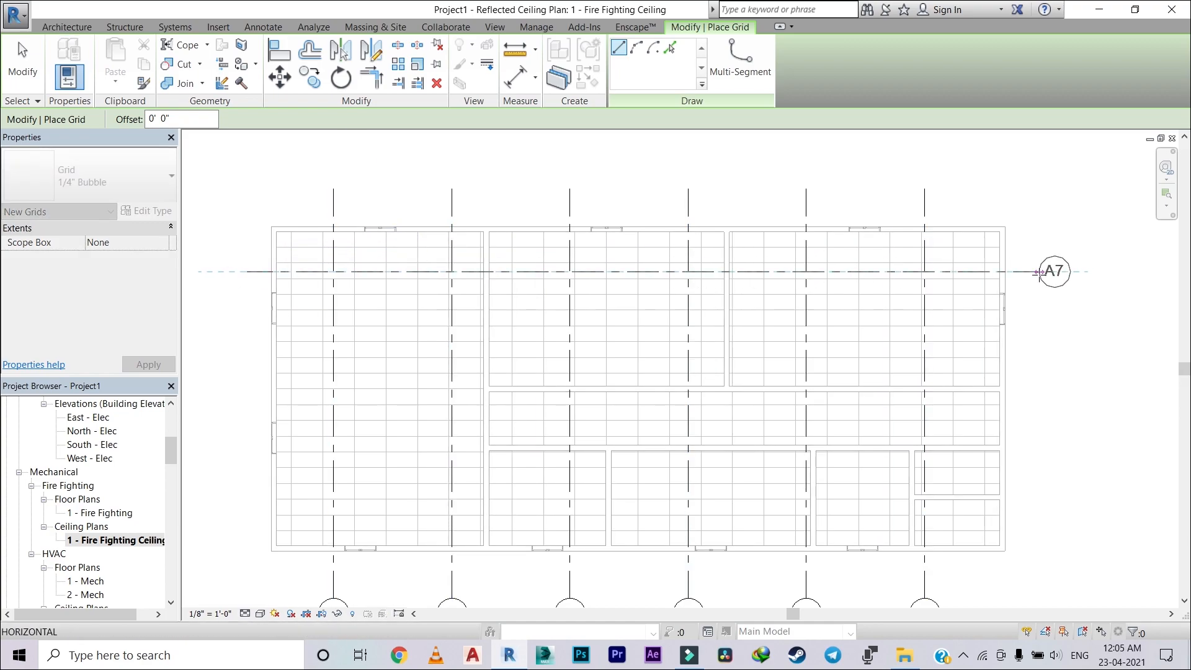
{"action": "key", "text": "Escape"}
{"action": "key", "text": "Escape"}
Step: Rename the horizontal grid line to B1
{"action": "scroll", "coordinate": [1058, 263], "scroll_direction": "down", "scroll_amount": 1}
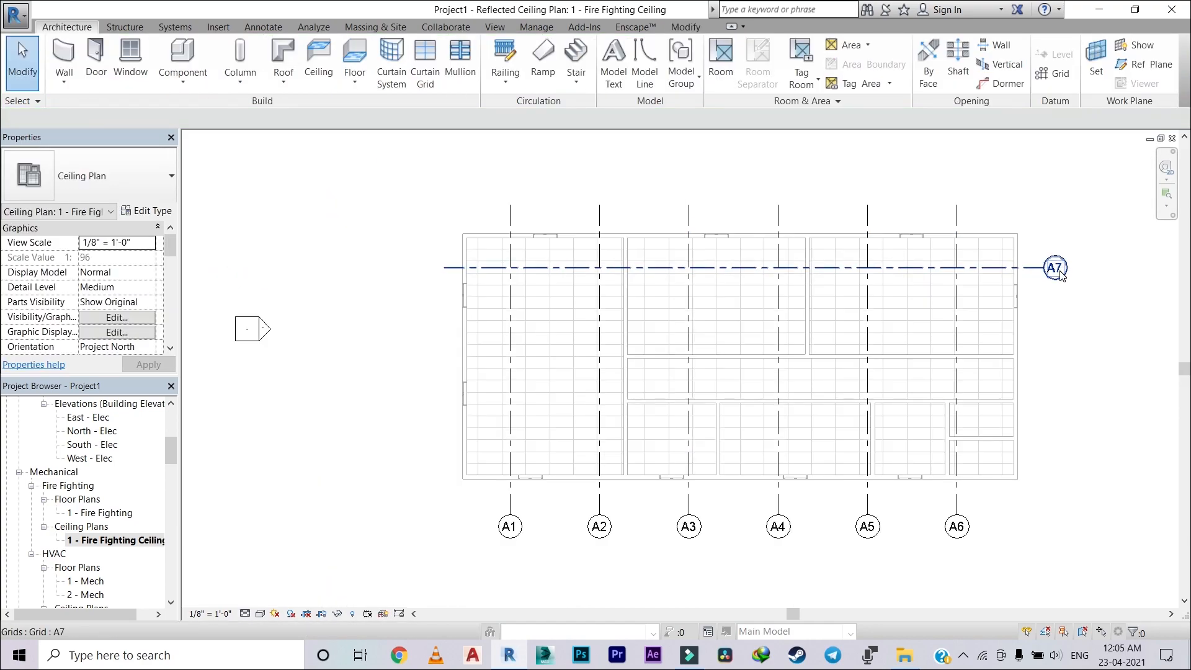
{"action": "left_click", "coordinate": [1055, 268]}
{"action": "left_click", "coordinate": [1058, 270]}
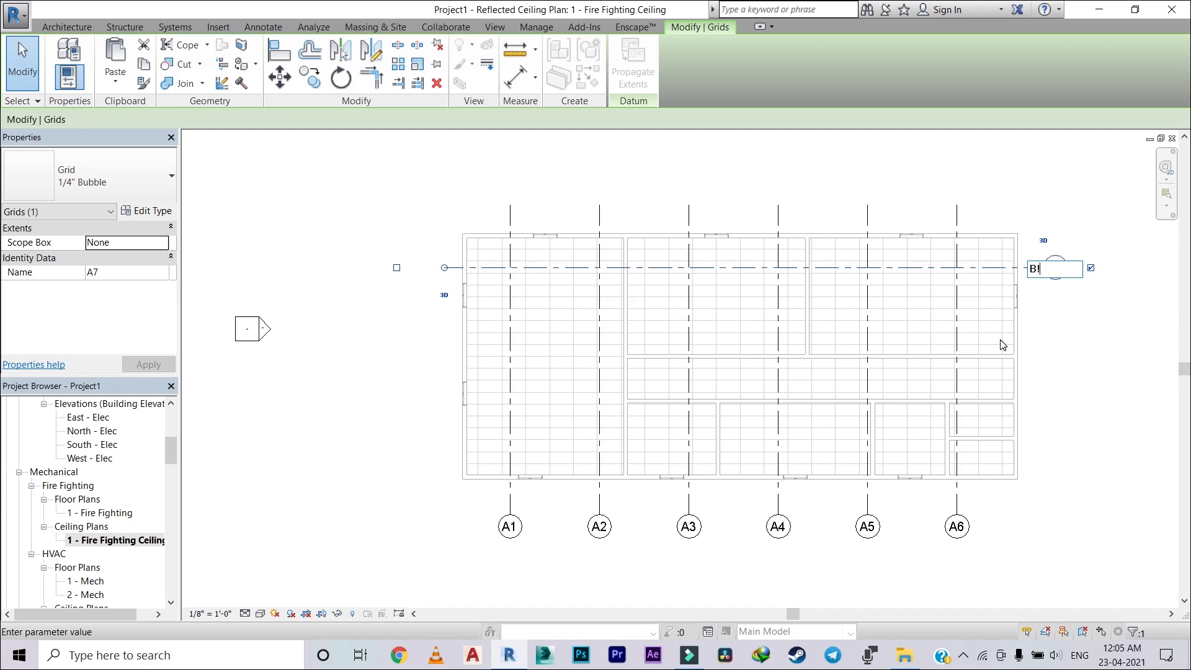
{"action": "key", "text": "Return"}
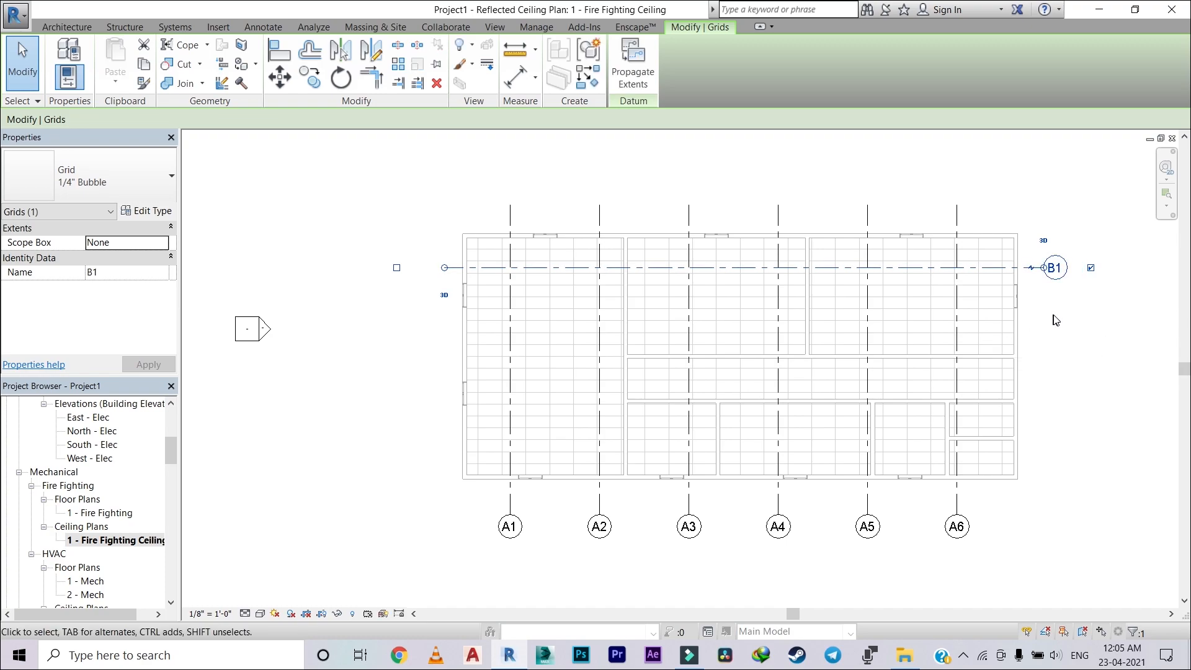
Step: Start the Grid command with the Pick Lines method for offsetting horizontal grid lines from B1
{"action": "scroll", "coordinate": [842, 349], "scroll_direction": "up", "scroll_amount": 1}
{"action": "middle_click_drag", "start_coordinate": [716, 329], "coordinate": [566, 289]}
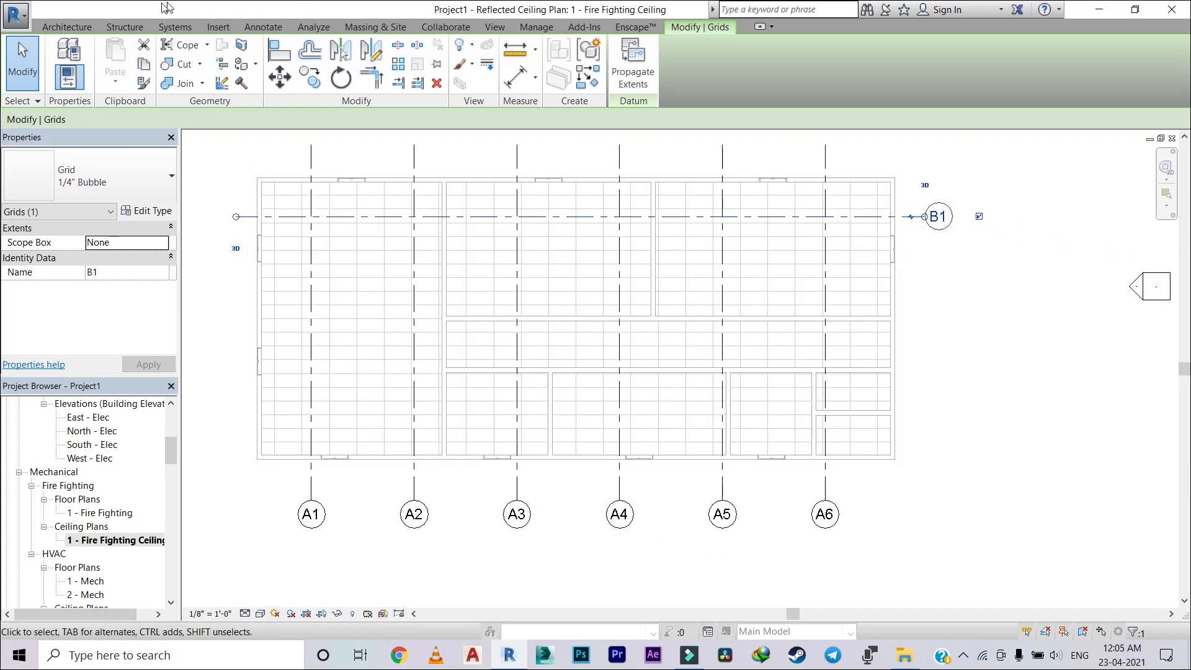
{"action": "left_click", "coordinate": [79, 26]}
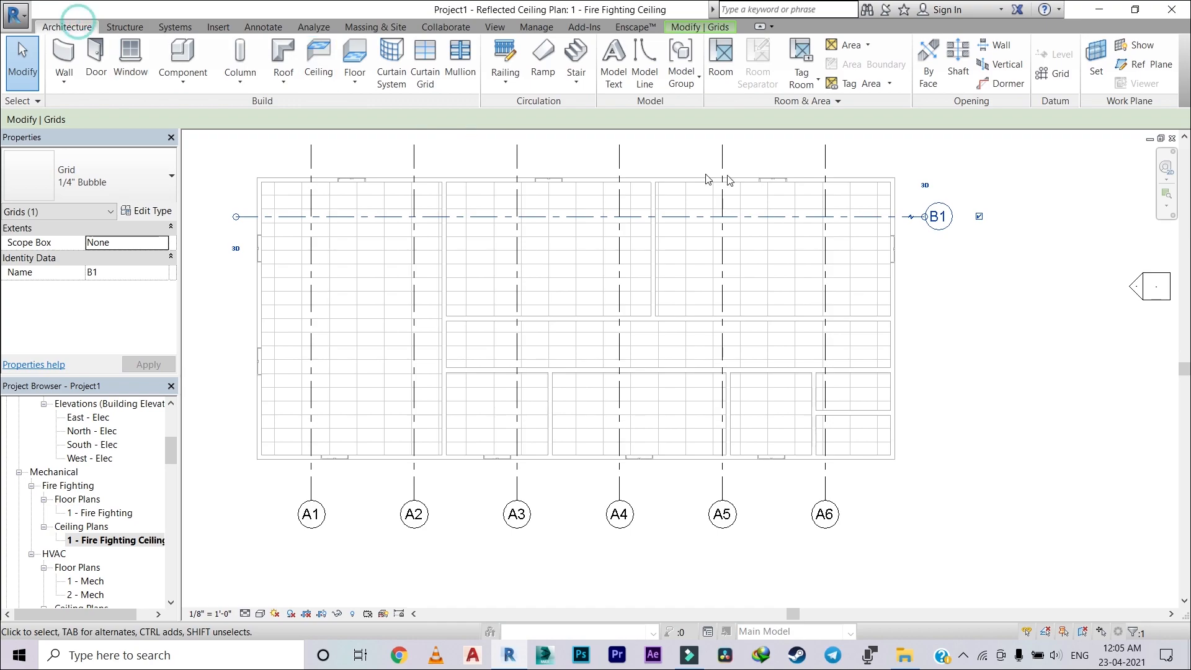
{"action": "left_click", "coordinate": [1062, 75]}
{"action": "left_click", "coordinate": [671, 49]}
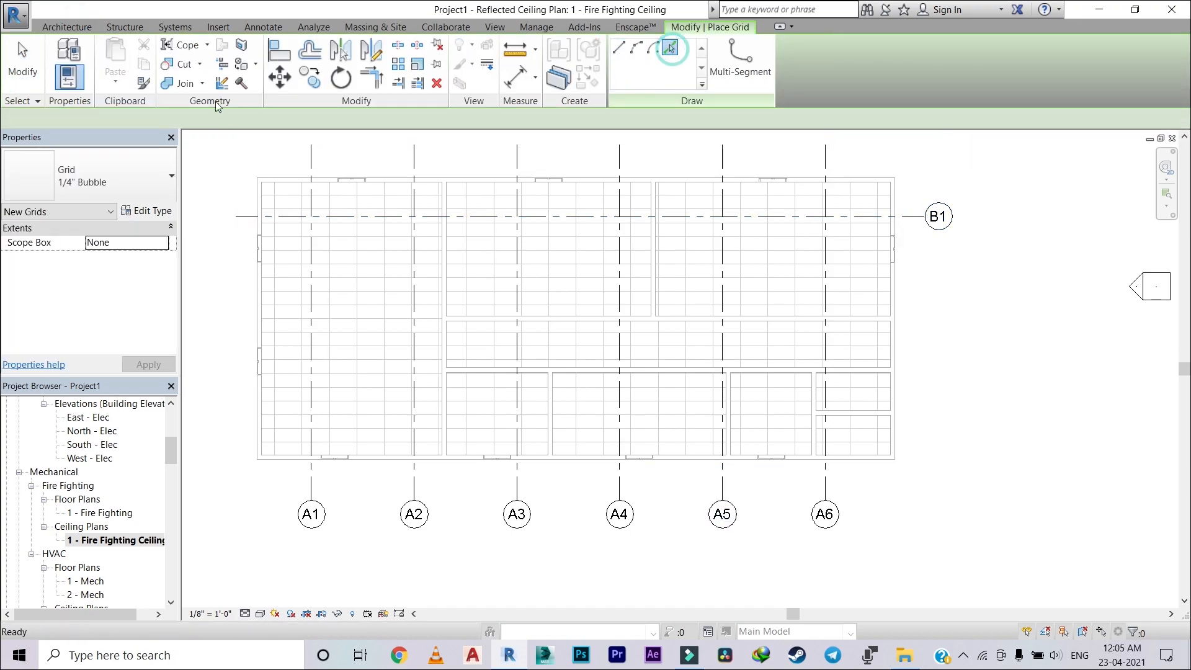
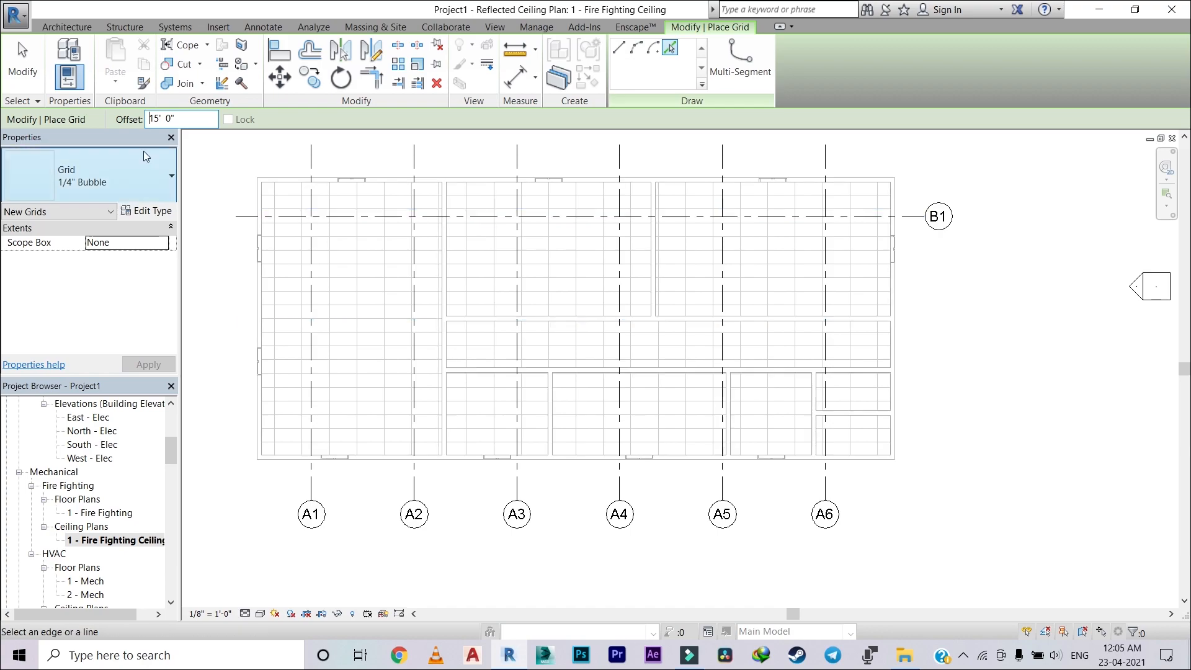
Step: Add three horizontal grid lines south of B1 by picking grid and ceiling lines at a 10' 0" offset
{"action": "left_click", "coordinate": [397, 222]}
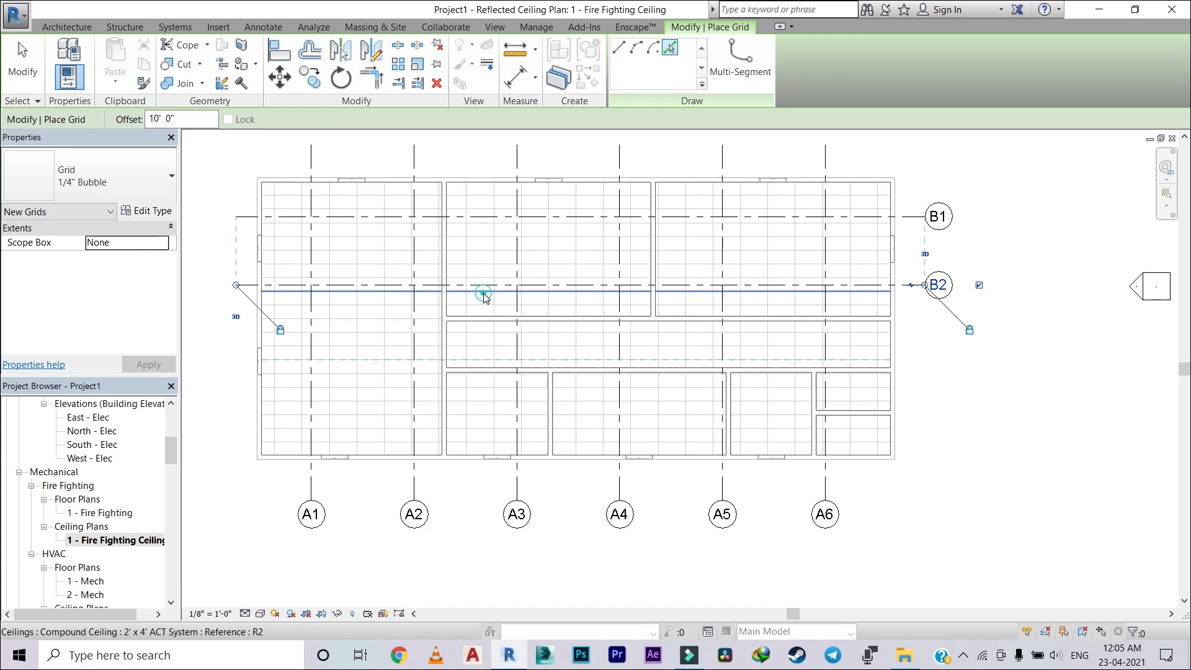
{"action": "left_click", "coordinate": [483, 293]}
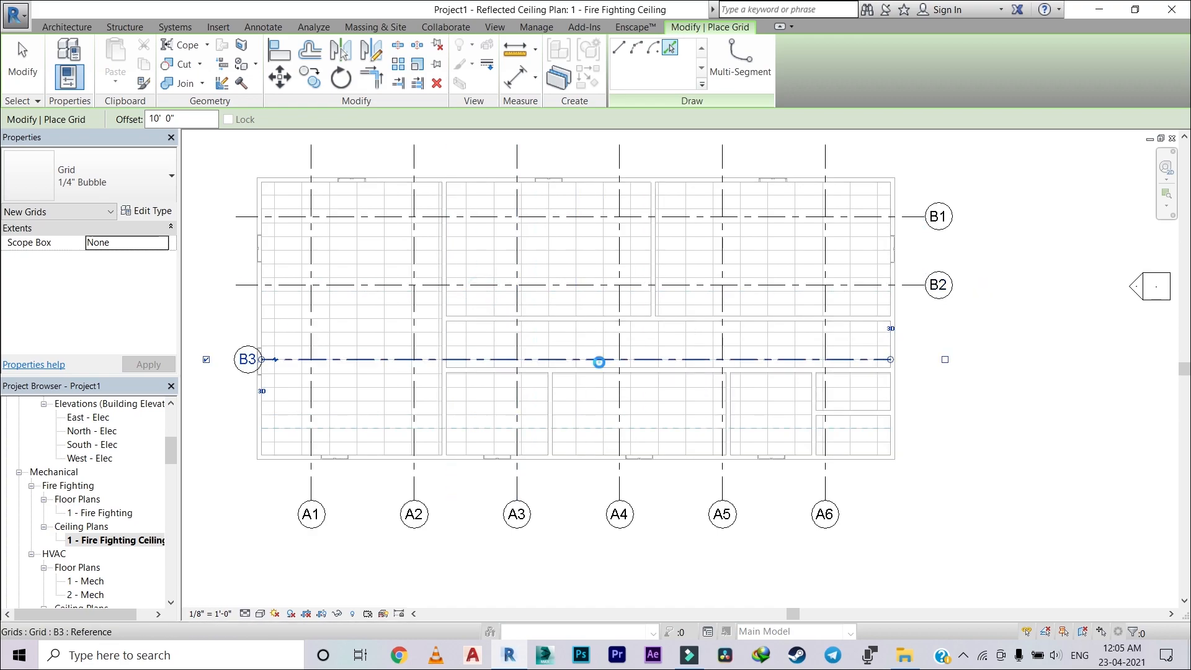
{"action": "left_click", "coordinate": [600, 367]}
{"action": "key", "text": "Escape"}
{"action": "key", "text": "Escape"}
Step: Switch the grid bubbles of B3 and B4 from their west ends to their east ends
{"action": "scroll", "coordinate": [346, 310], "scroll_direction": "up", "scroll_amount": 2}
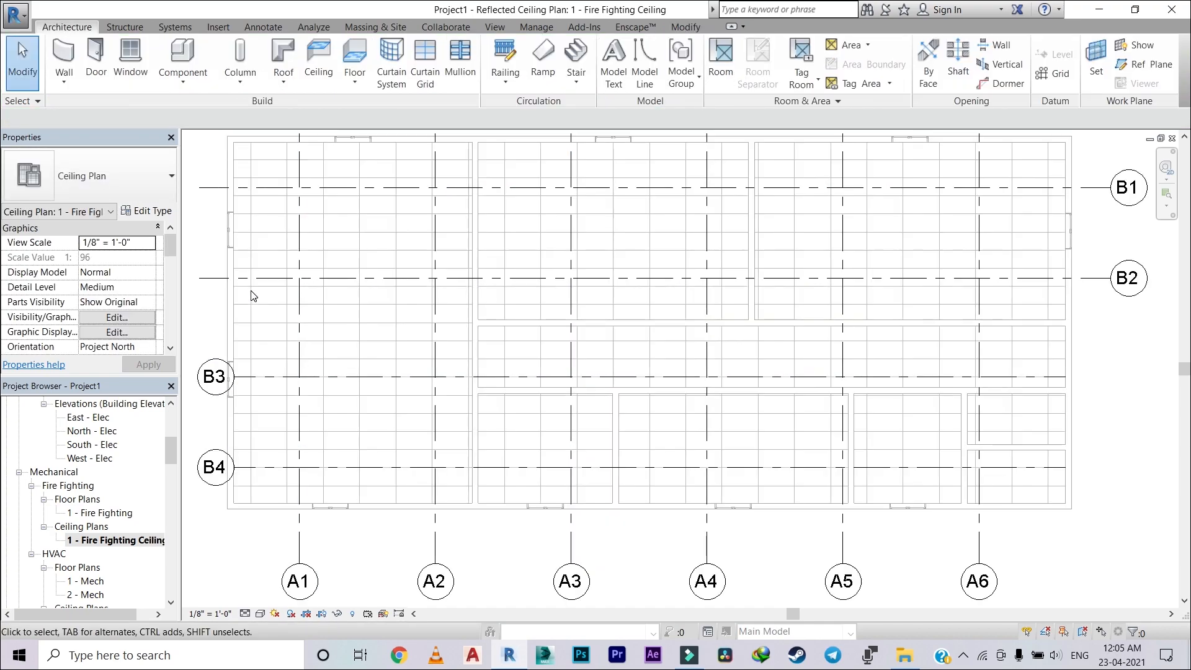
{"action": "scroll", "coordinate": [253, 296], "scroll_direction": "down", "scroll_amount": 1}
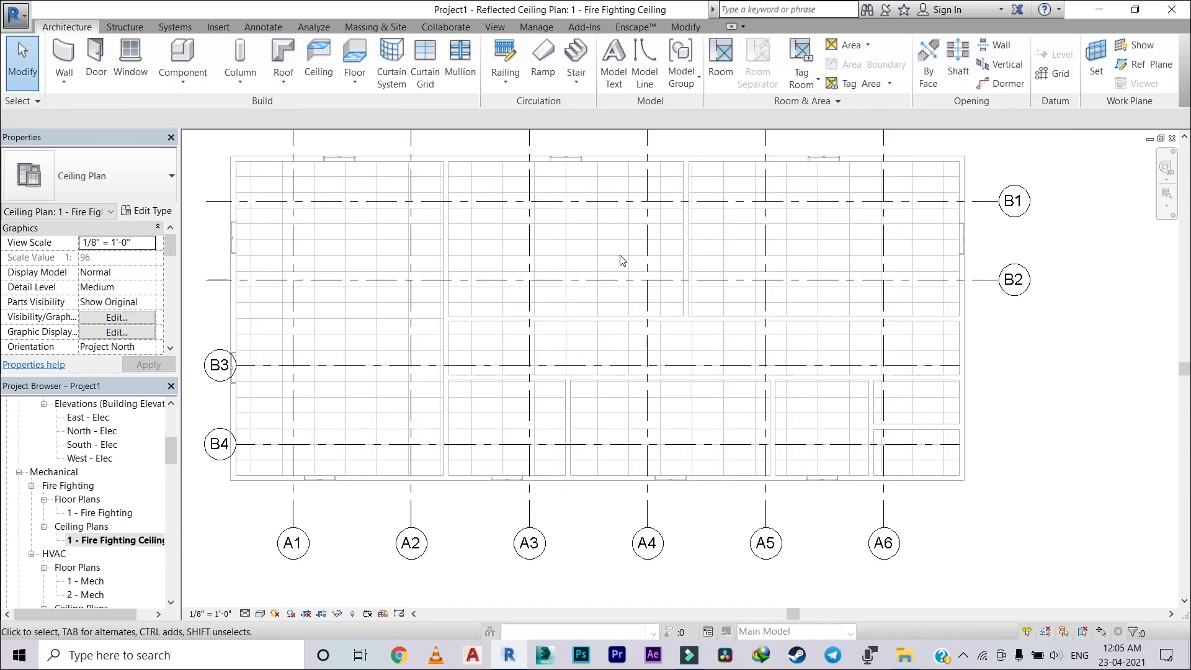
{"action": "scroll", "coordinate": [447, 349], "scroll_direction": "down", "scroll_amount": 1}
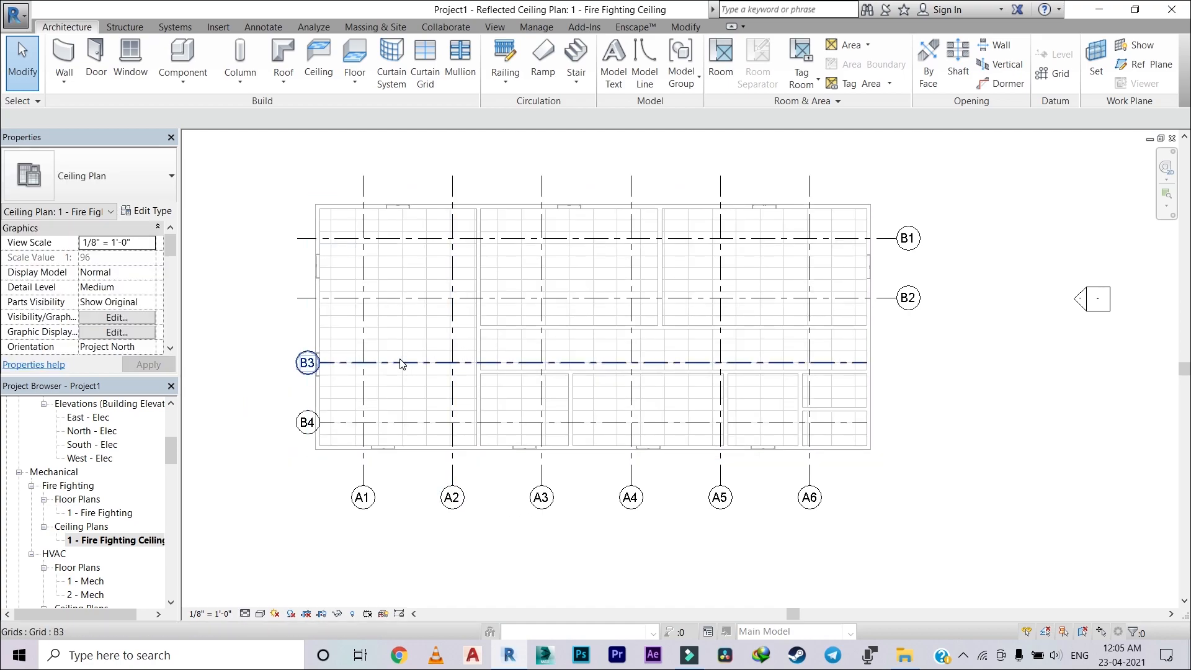
{"action": "scroll", "coordinate": [400, 364], "scroll_direction": "up", "scroll_amount": 1}
{"action": "scroll", "coordinate": [401, 378], "scroll_direction": "down", "scroll_amount": 2}
{"action": "left_click", "coordinate": [405, 363]}
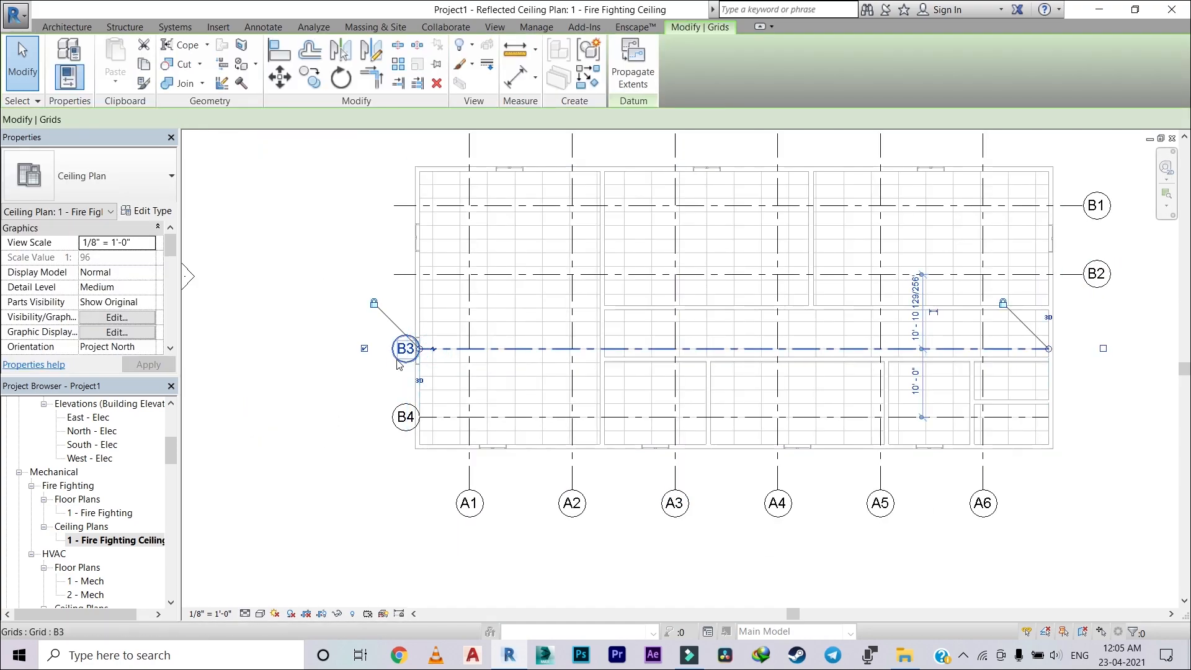
{"action": "left_click", "coordinate": [1102, 348]}
{"action": "left_click", "coordinate": [364, 348]}
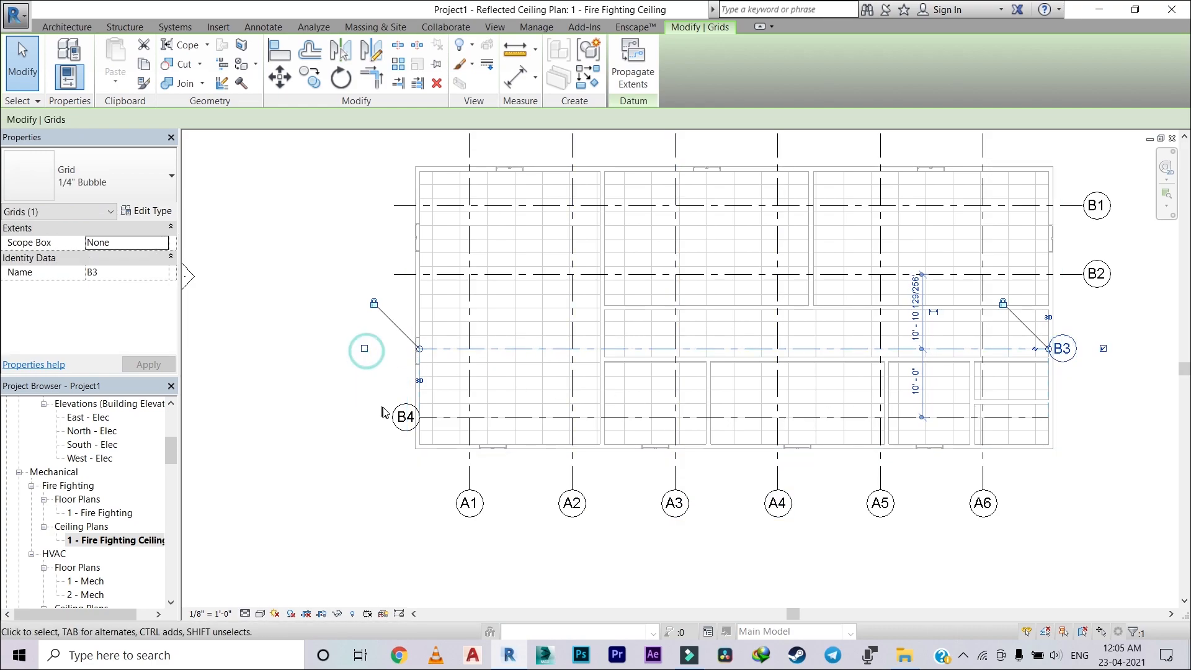
{"action": "left_click", "coordinate": [405, 417]}
{"action": "left_click", "coordinate": [364, 417]}
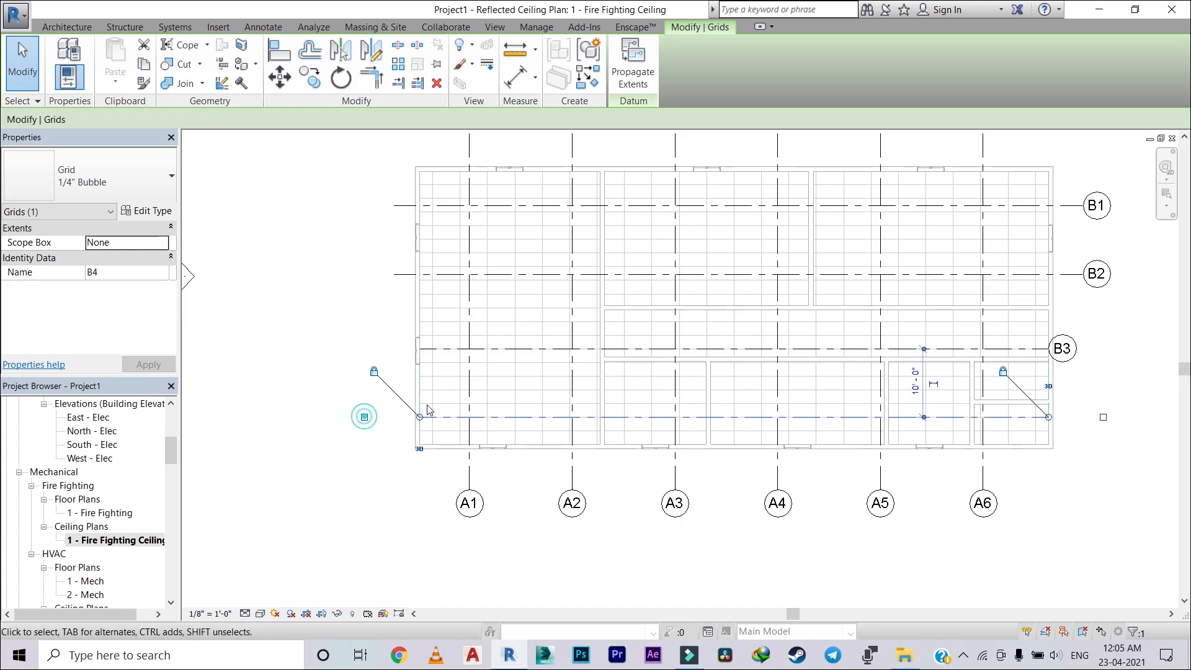
{"action": "left_click", "coordinate": [1116, 443]}
Step: Extend the east ends of grids B3 and B4 so their bubbles align with those of B1 and B2
{"action": "middle_click_drag", "start_coordinate": [1128, 354], "coordinate": [1020, 344]}
{"action": "scroll", "coordinate": [892, 336], "scroll_direction": "up", "scroll_amount": 1}
{"action": "left_click", "coordinate": [893, 339]}
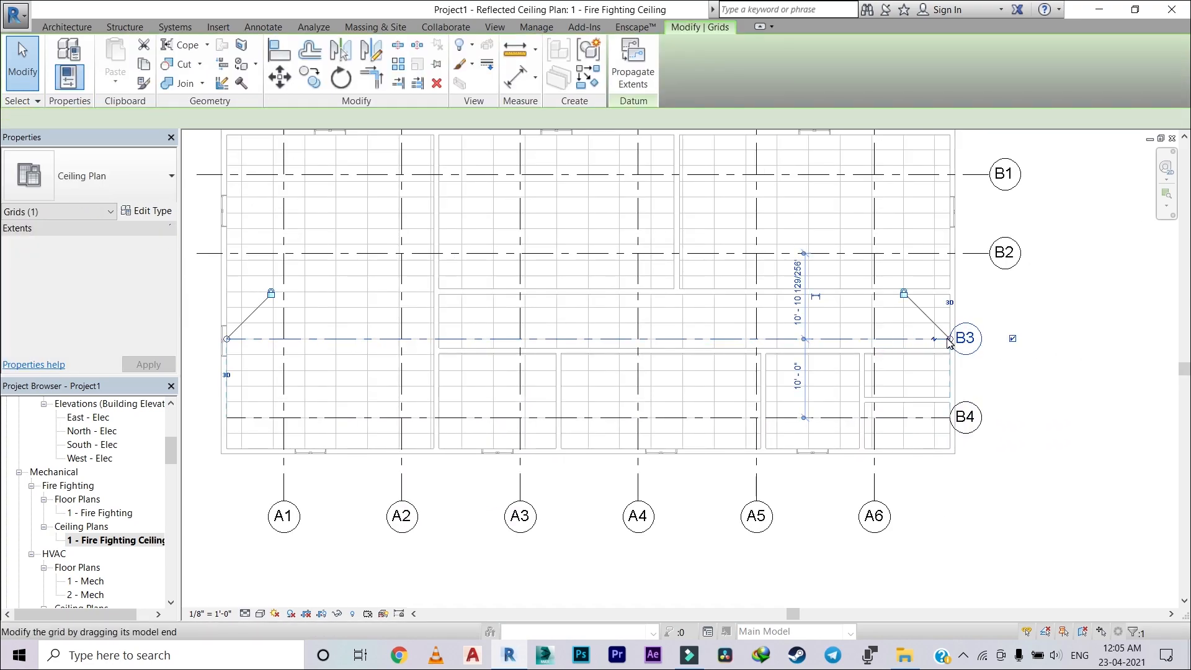
{"action": "left_click_drag", "start_coordinate": [950, 339], "coordinate": [988, 339]}
{"action": "left_click", "coordinate": [1055, 340]}
{"action": "left_click", "coordinate": [995, 337]}
{"action": "left_click", "coordinate": [1108, 384]}
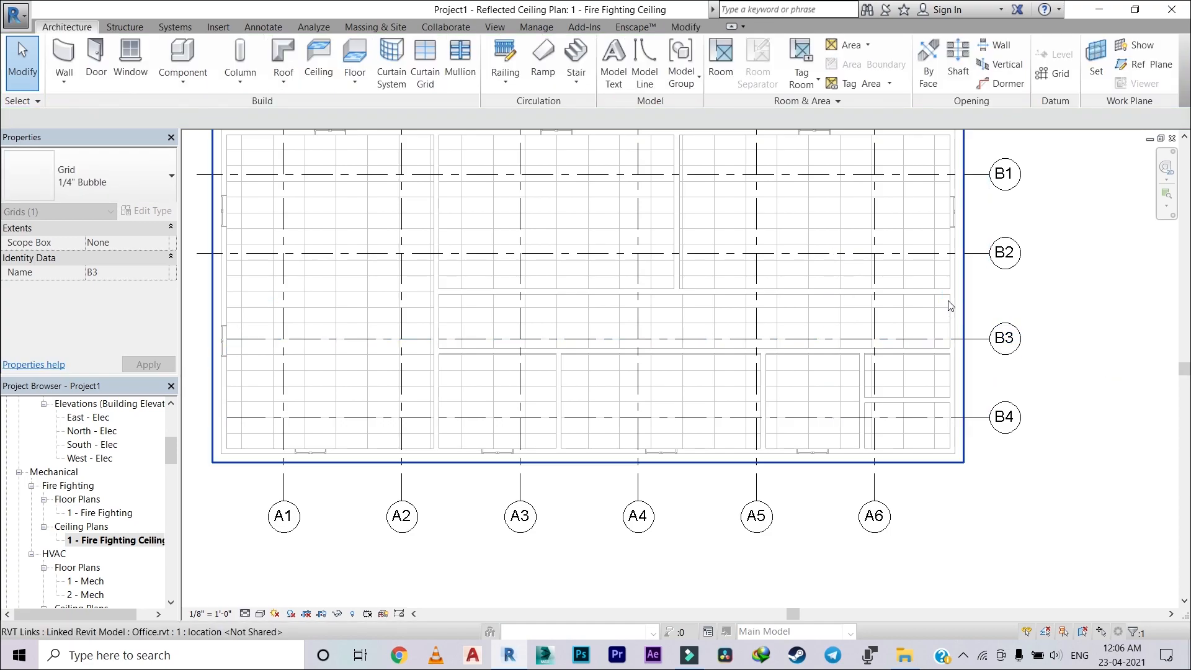
Step: Draw a 4" Fire Pipe at 9' 0" offset between grids B2 and B3, about 86' 6" long, from A1 past the east wall
{"action": "scroll", "coordinate": [925, 338], "scroll_direction": "down", "scroll_amount": 2}
{"action": "scroll", "coordinate": [752, 324], "scroll_direction": "up", "scroll_amount": 3}
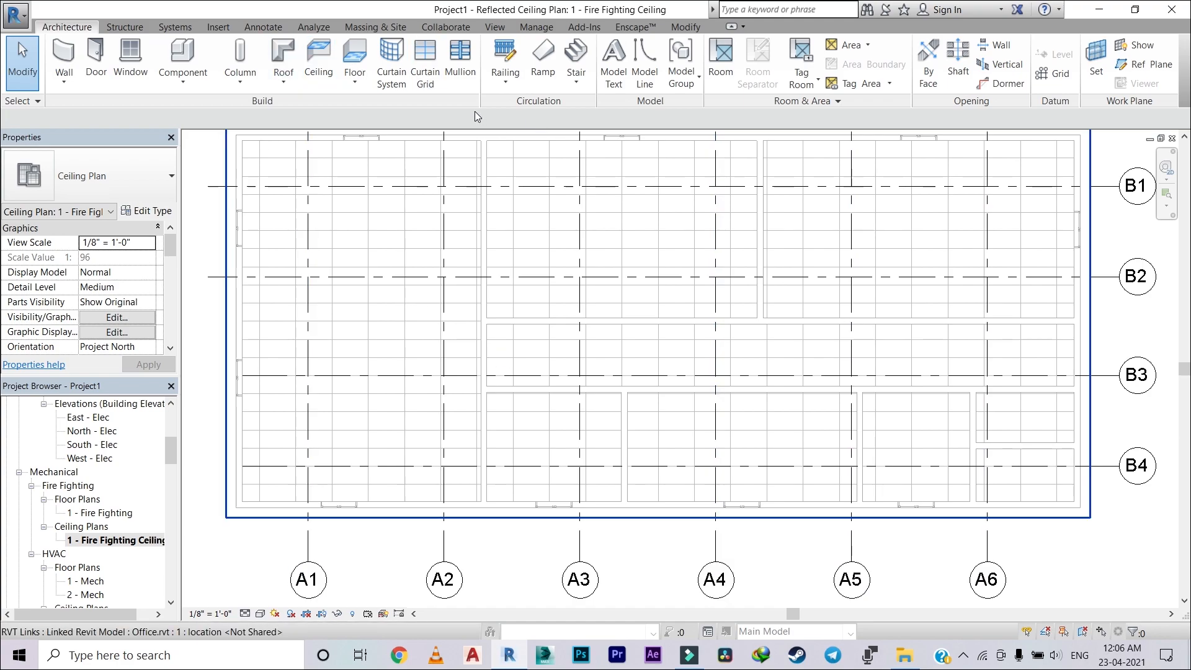
{"action": "left_click", "coordinate": [175, 28]}
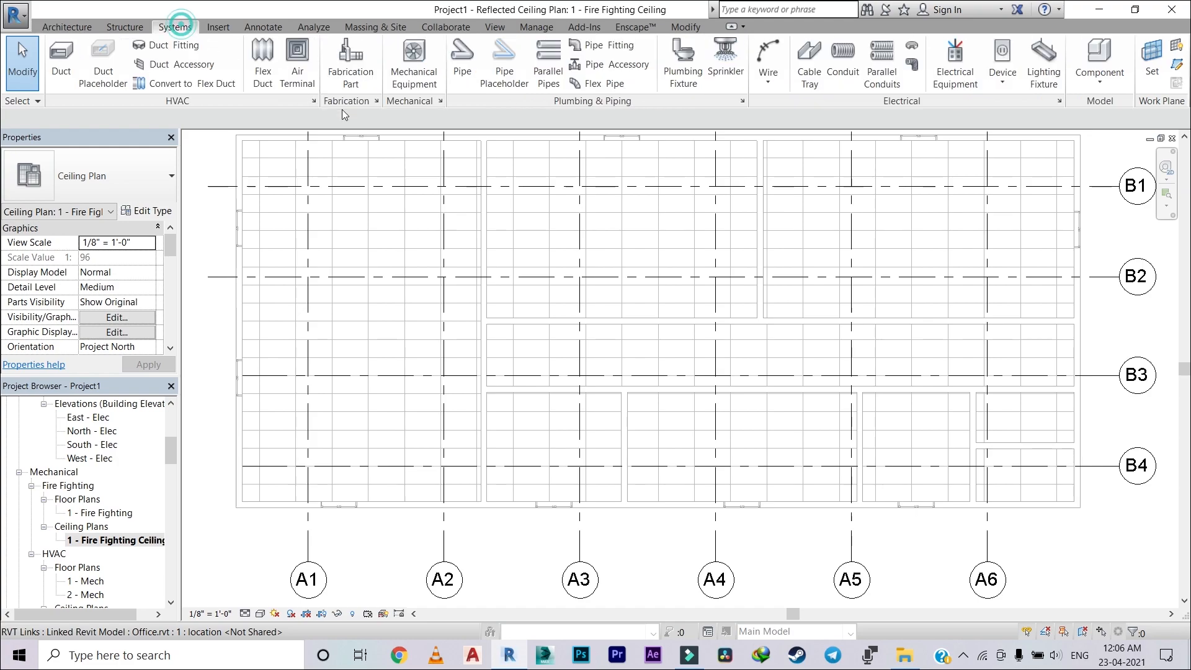
{"action": "left_click", "coordinate": [462, 59]}
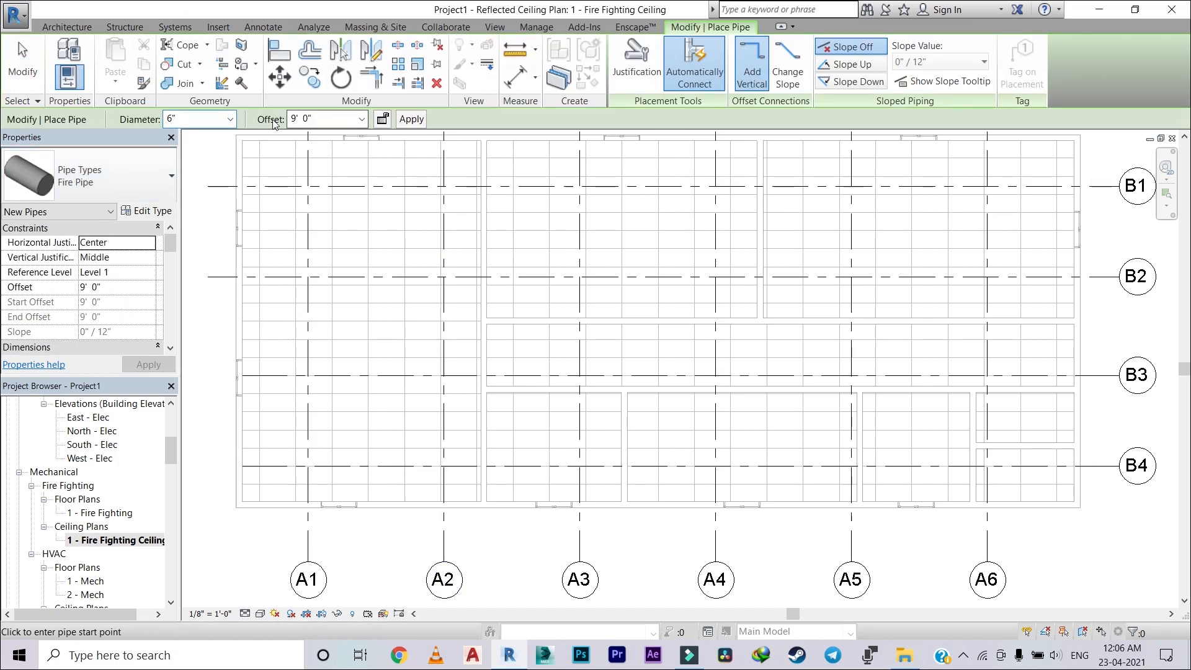
{"action": "left_click", "coordinate": [219, 118]}
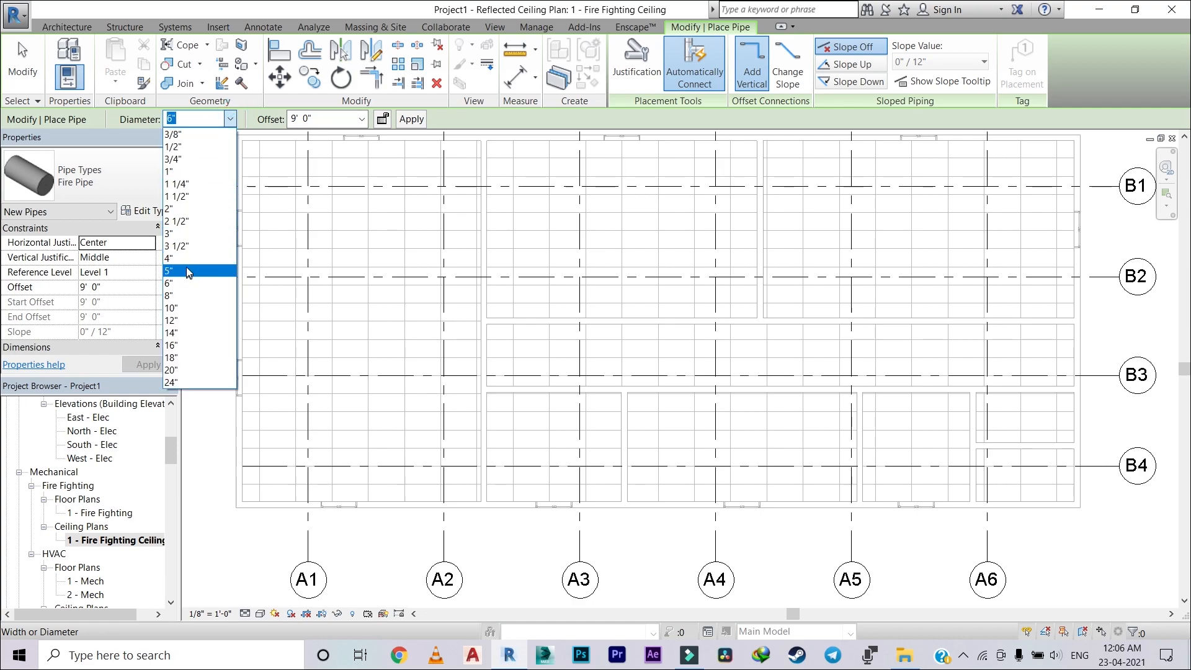
{"action": "left_click", "coordinate": [187, 260]}
{"action": "scroll", "coordinate": [356, 327], "scroll_direction": "down", "scroll_amount": 2}
{"action": "scroll", "coordinate": [342, 313], "scroll_direction": "up", "scroll_amount": 1}
{"action": "scroll", "coordinate": [343, 313], "scroll_direction": "up", "scroll_amount": 2}
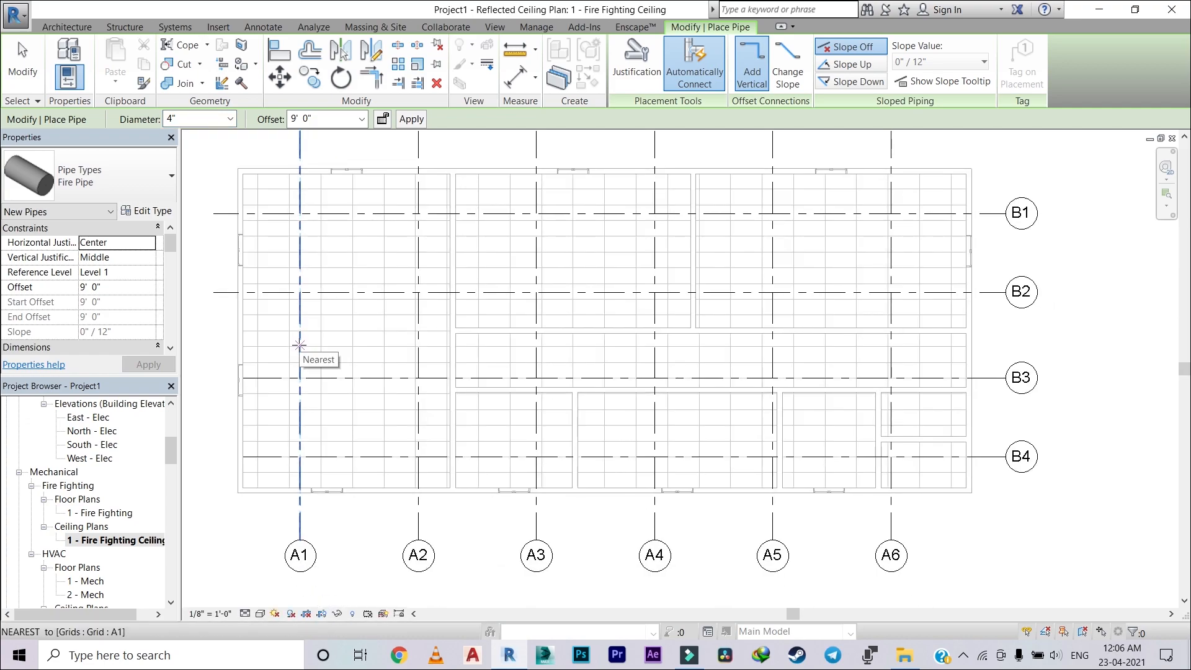
{"action": "left_click", "coordinate": [299, 346]}
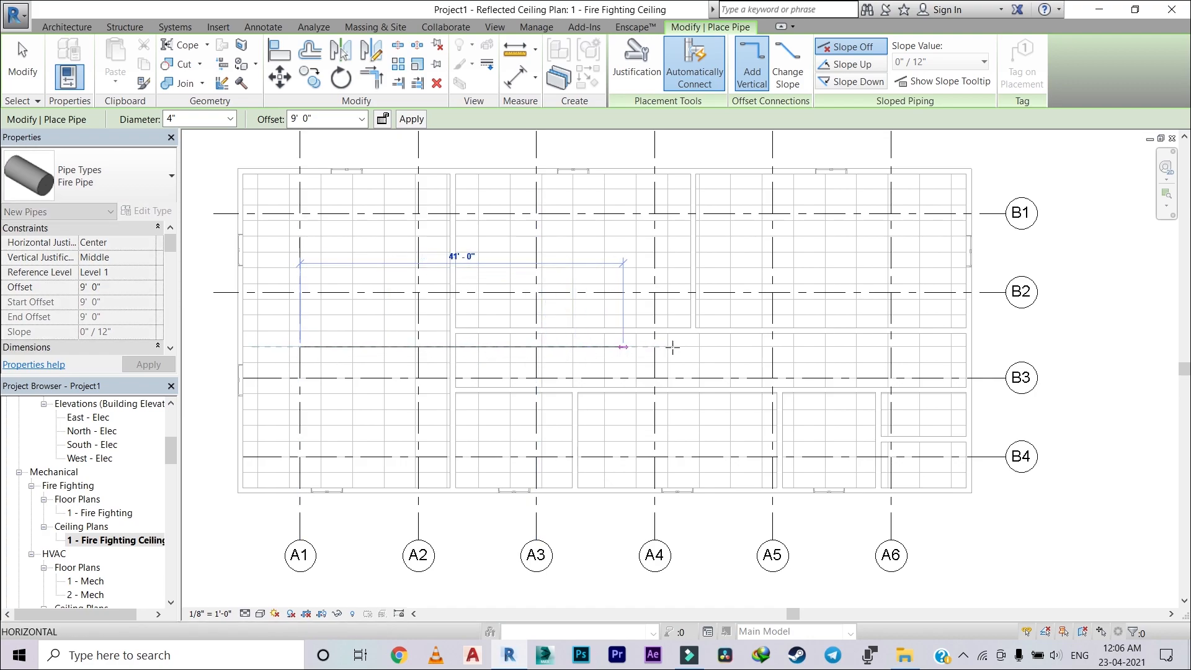
{"action": "left_click", "coordinate": [985, 339]}
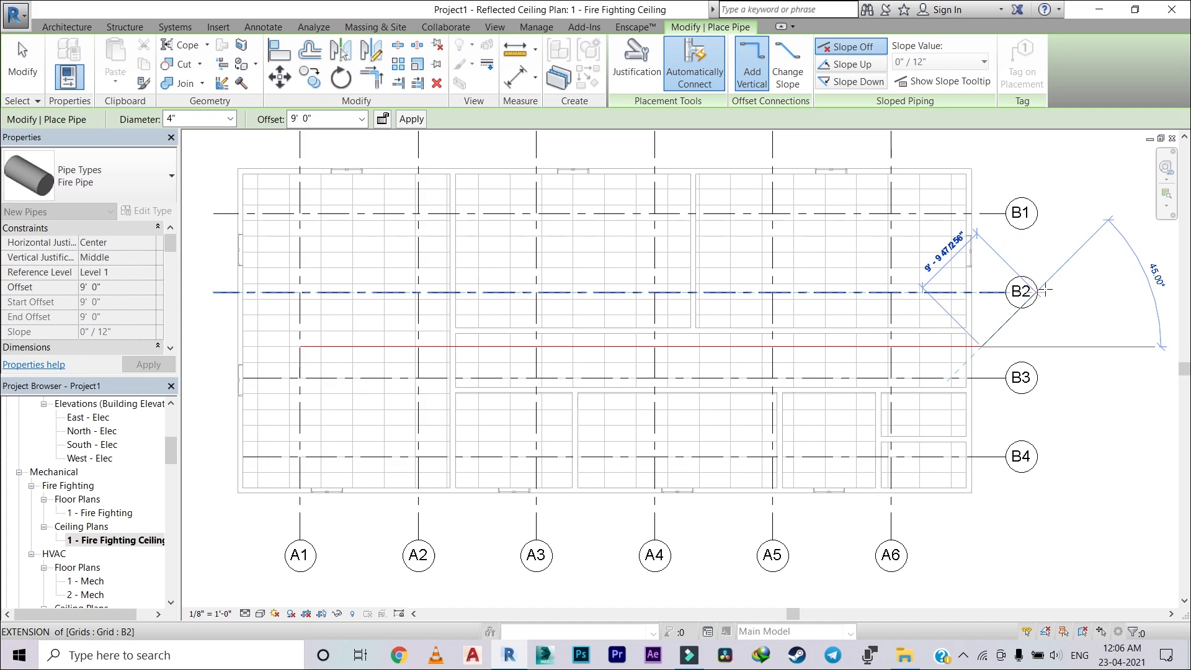
{"action": "key", "text": "Escape"}
{"action": "scroll", "coordinate": [509, 361], "scroll_direction": "up", "scroll_amount": 3}
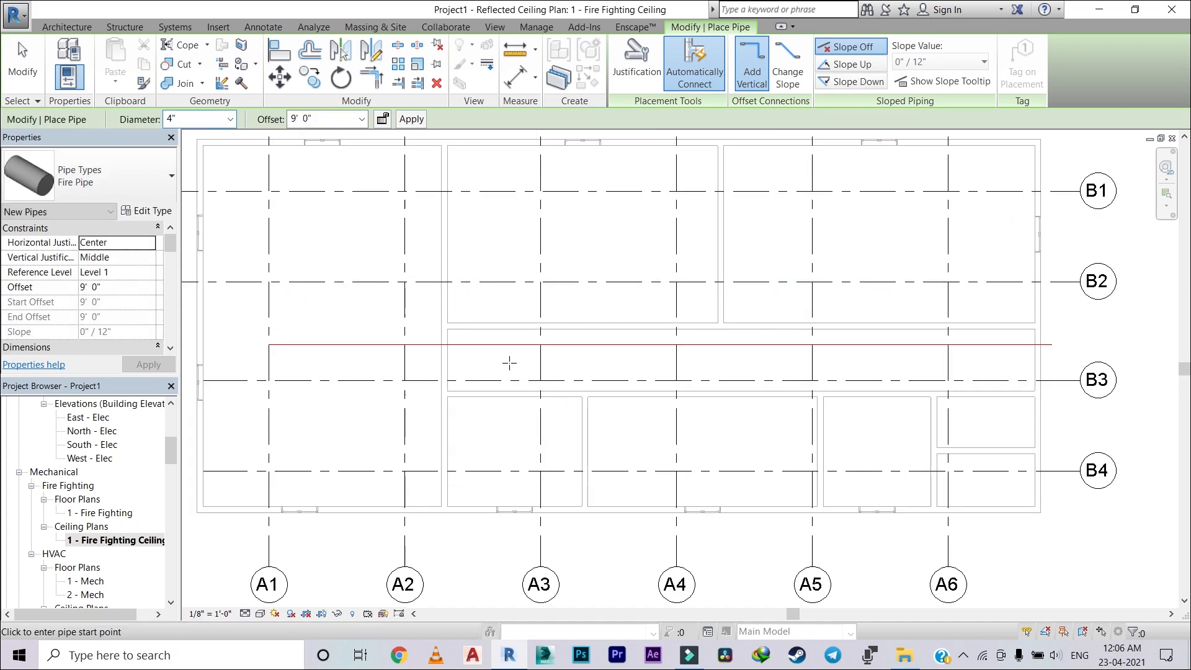
{"action": "key", "text": "Escape"}
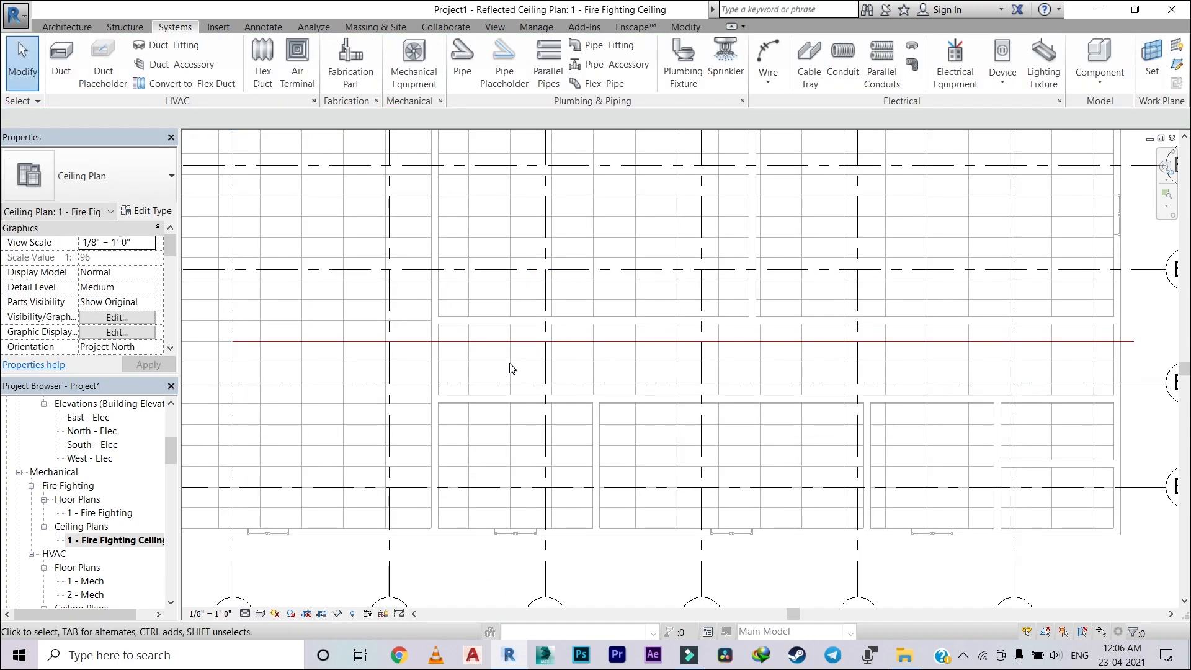
Step: Set the ceiling plan's detail level to Fine
{"action": "left_click", "coordinate": [260, 613]}
{"action": "left_click", "coordinate": [245, 613]}
{"action": "left_click", "coordinate": [246, 613]}
{"action": "left_click", "coordinate": [246, 597]}
{"action": "scroll", "coordinate": [433, 433], "scroll_direction": "down", "scroll_amount": 2}
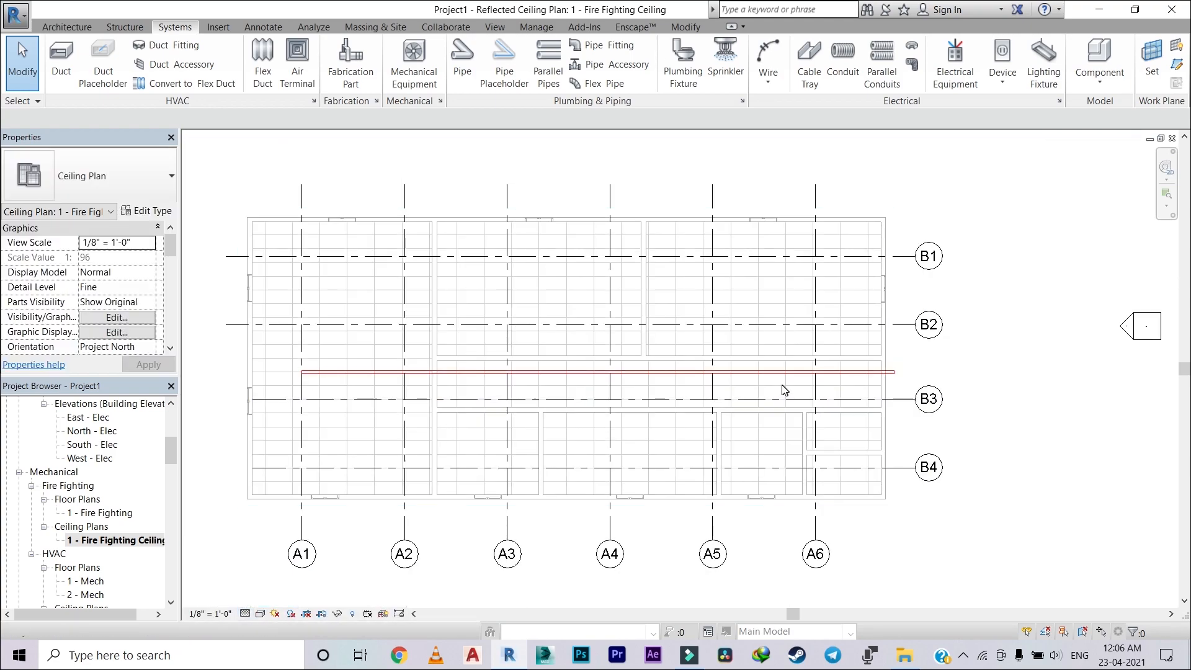
Step: Set the ceiling plan's visual style to Shaded
{"action": "scroll", "coordinate": [347, 416], "scroll_direction": "up", "scroll_amount": 4}
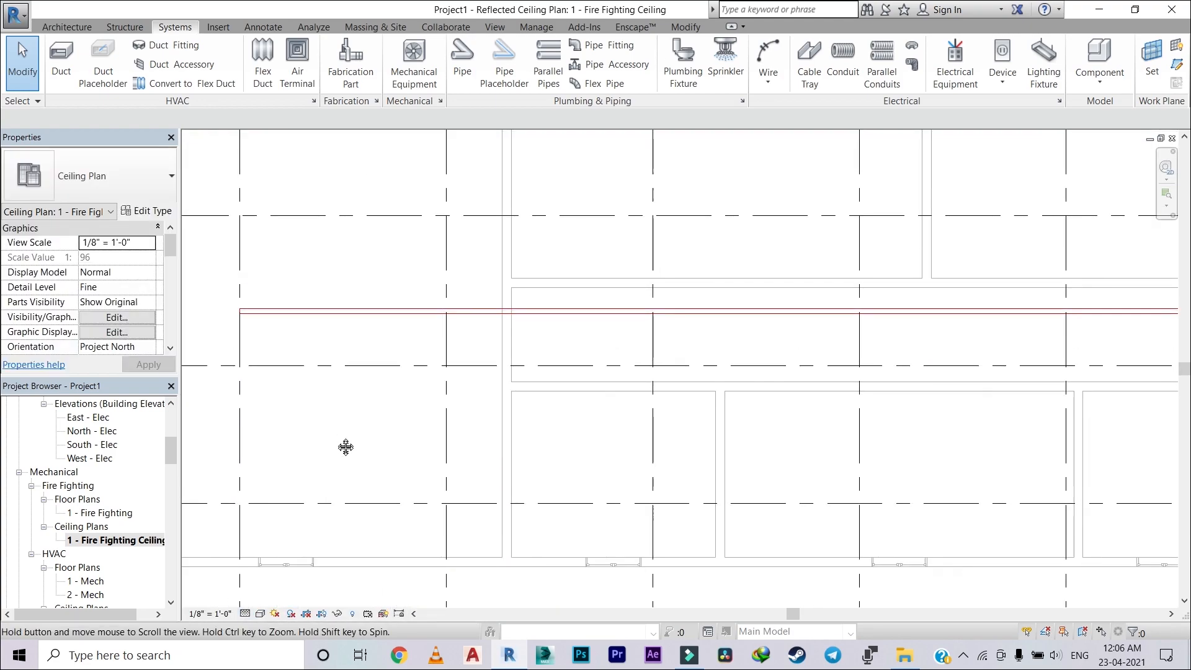
{"action": "left_click", "coordinate": [258, 615]}
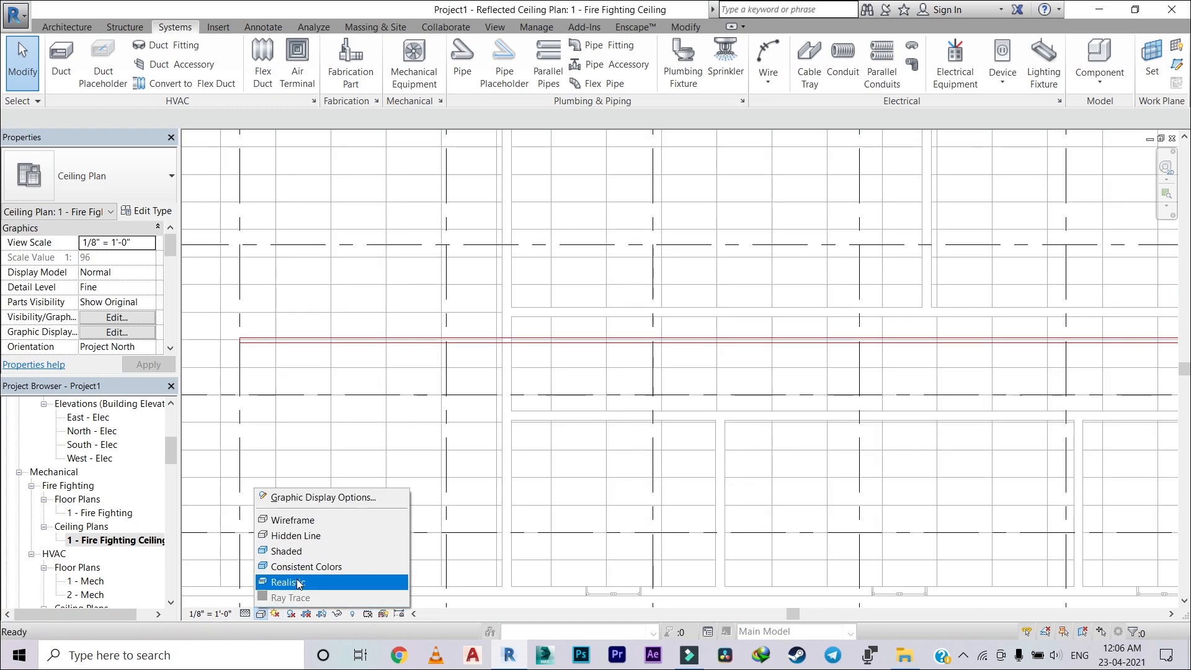
{"action": "left_click", "coordinate": [307, 547]}
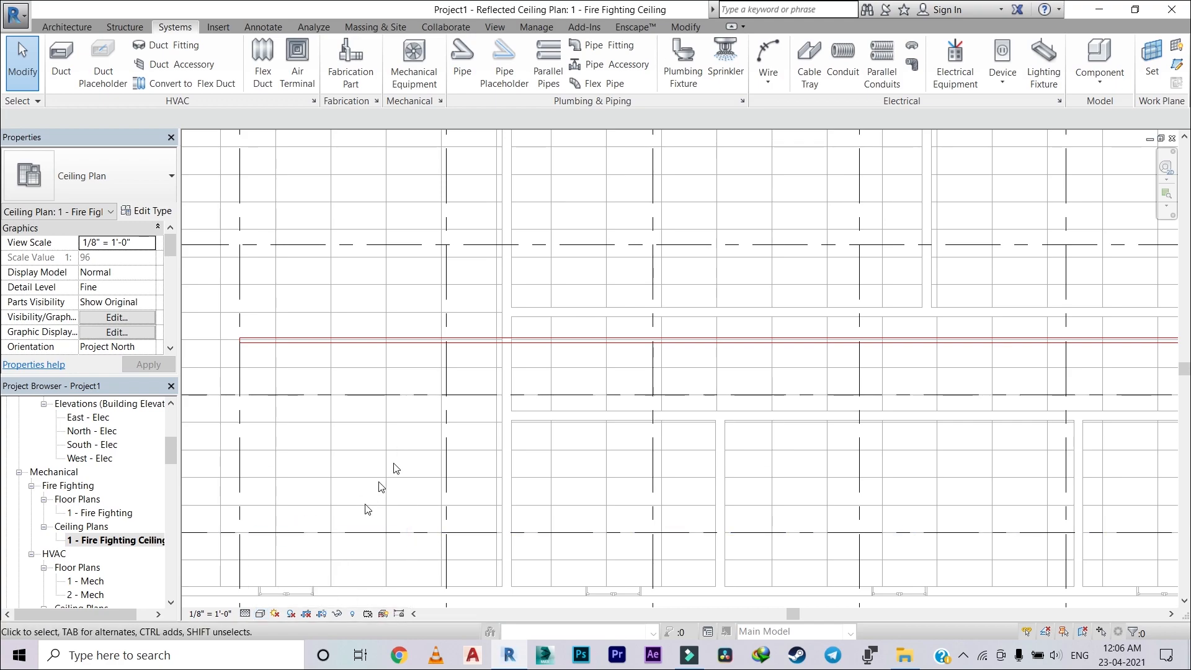
{"action": "left_click", "coordinate": [260, 616]}
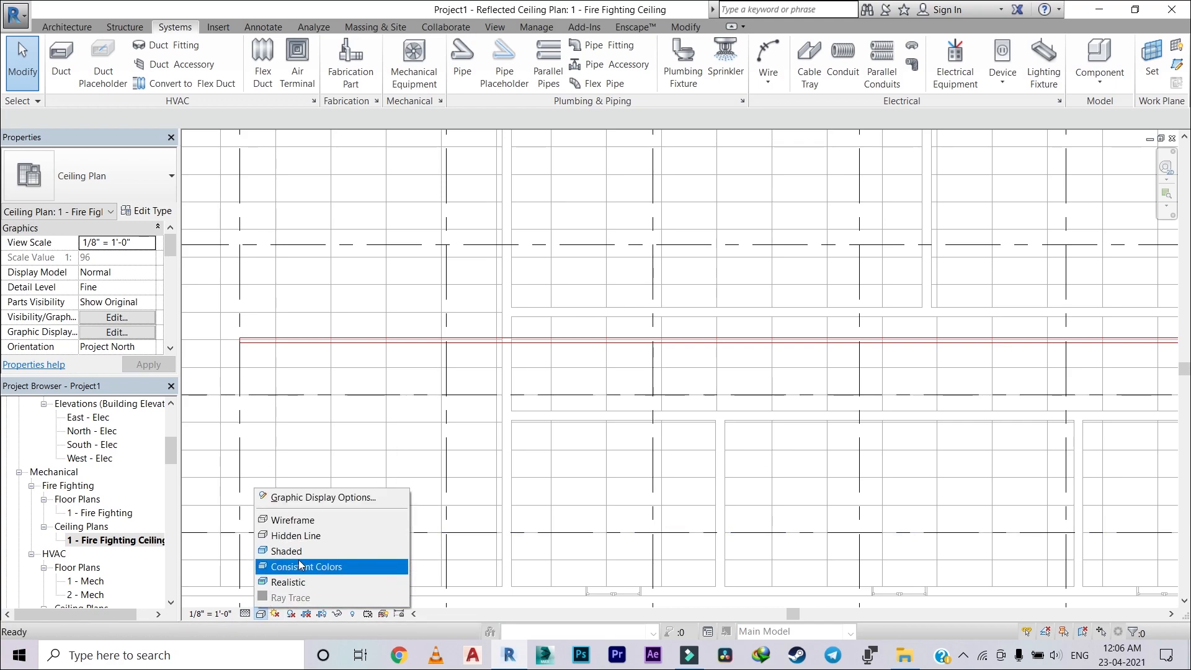
{"action": "left_click", "coordinate": [302, 552]}
{"action": "scroll", "coordinate": [462, 338], "scroll_direction": "up", "scroll_amount": 3}
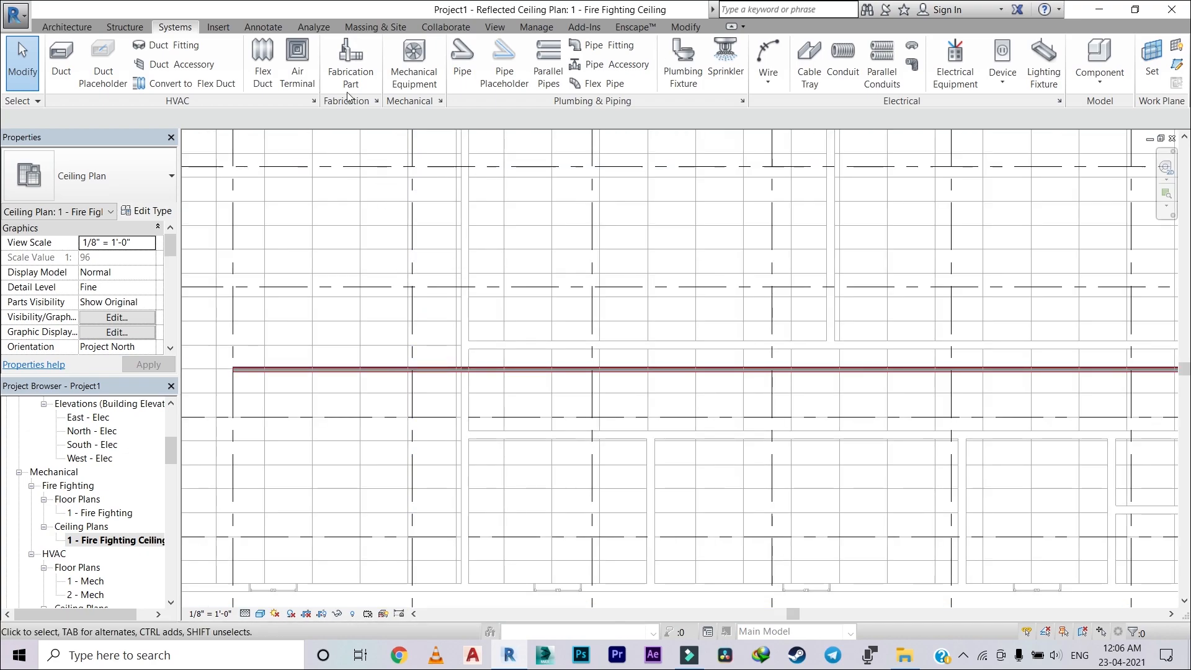
Step: Add the Fire filter to the ceiling plan's Visibility/Graphic Overrides
{"action": "left_click", "coordinate": [494, 26]}
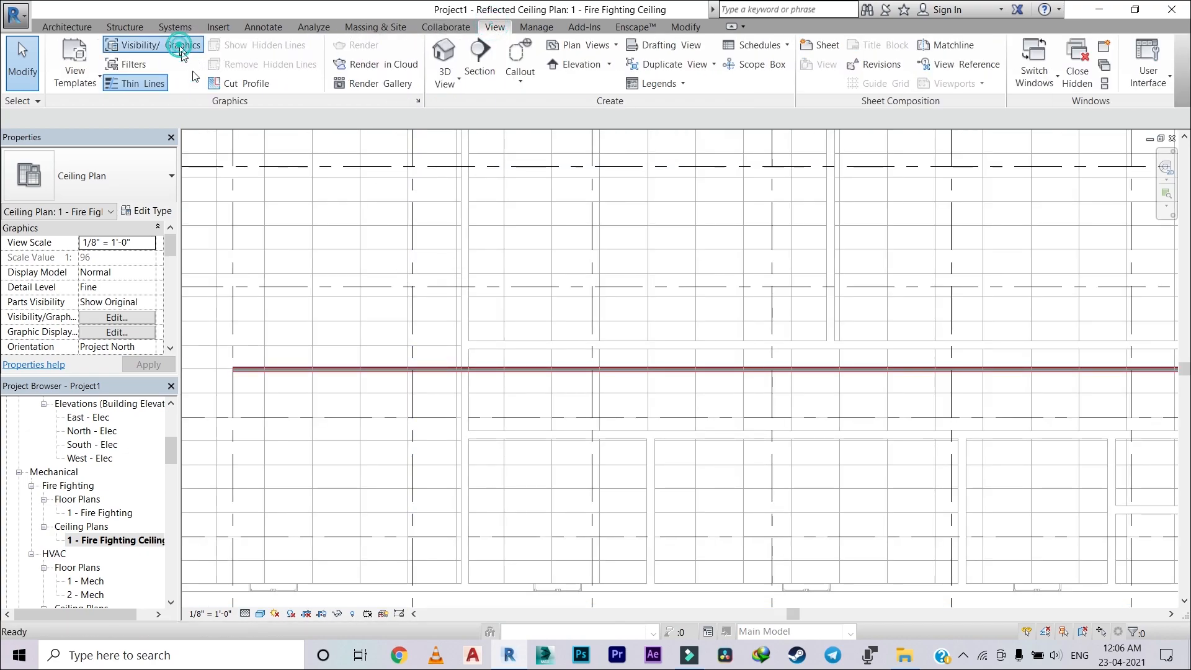
{"action": "left_click", "coordinate": [182, 53]}
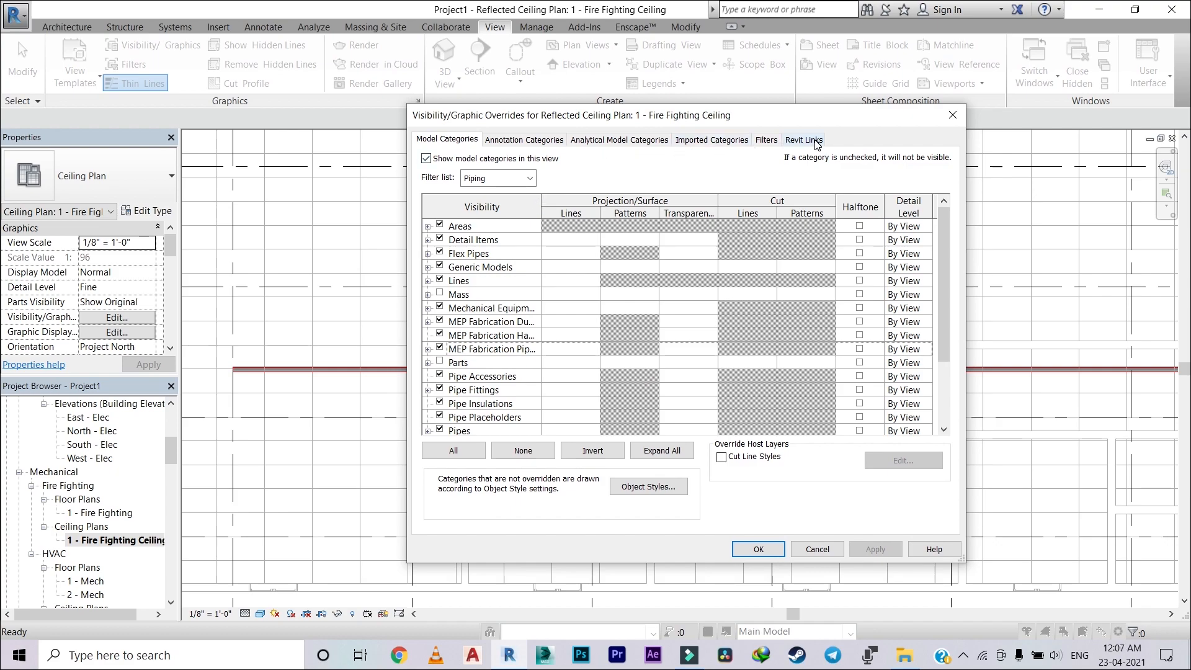
{"action": "left_click", "coordinate": [766, 141]}
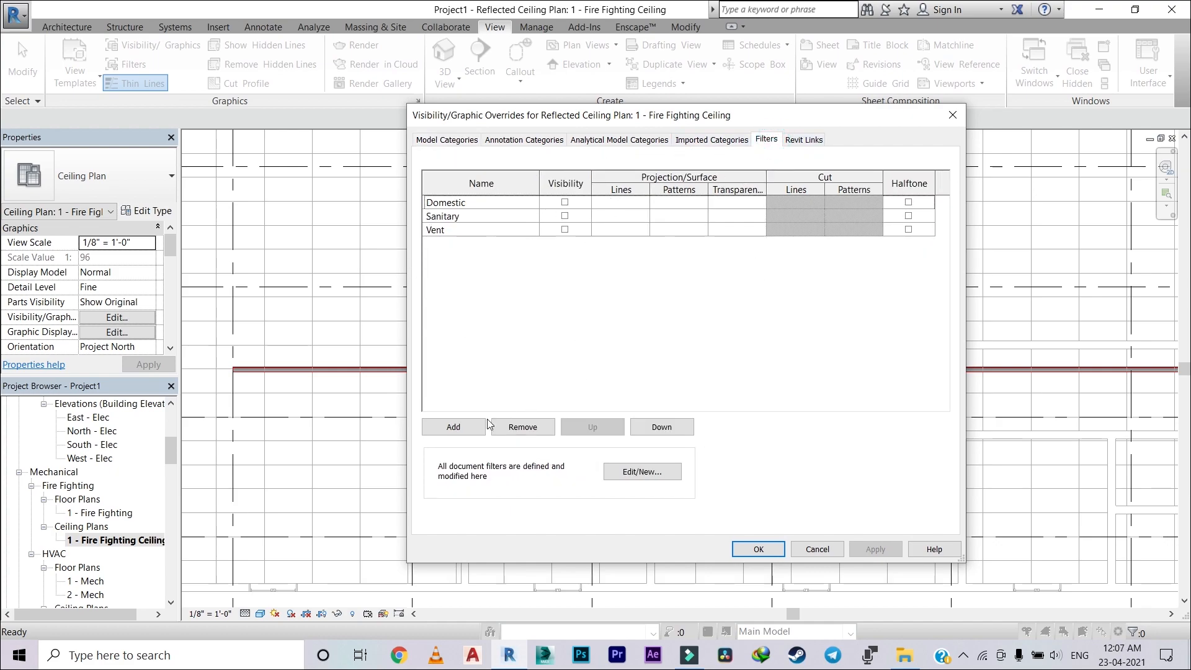
{"action": "left_click", "coordinate": [453, 427]}
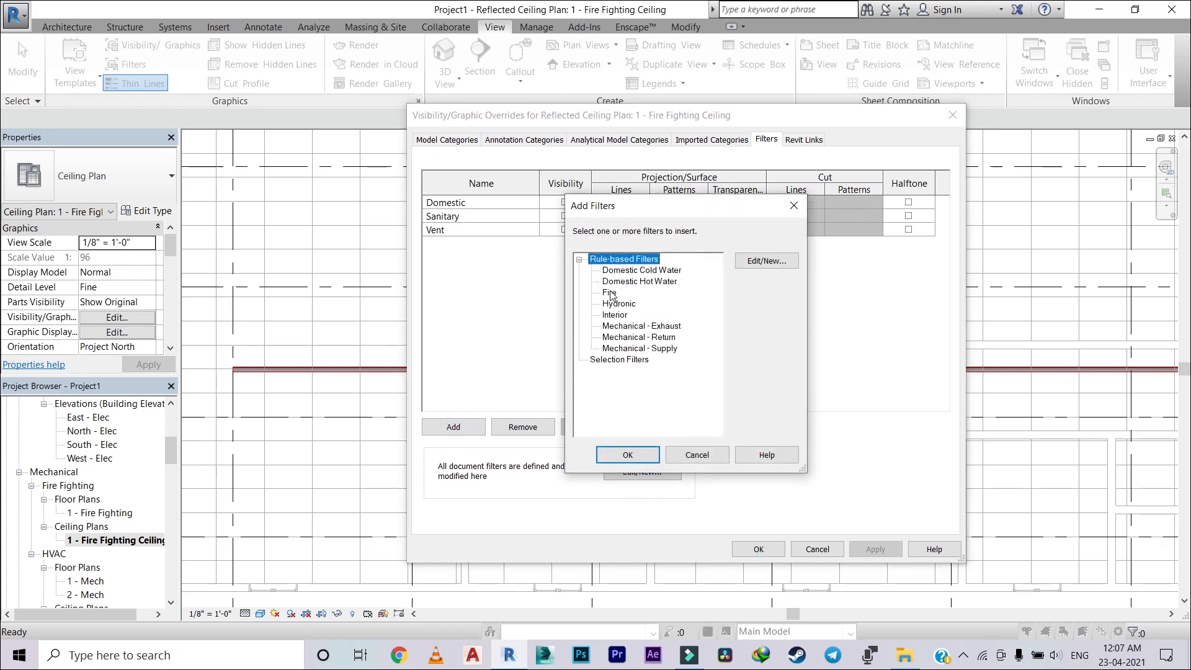
{"action": "left_click", "coordinate": [627, 455]}
Step: Override the Fire filter's projection lines with red colour and the Solid line pattern
{"action": "left_click", "coordinate": [624, 216]}
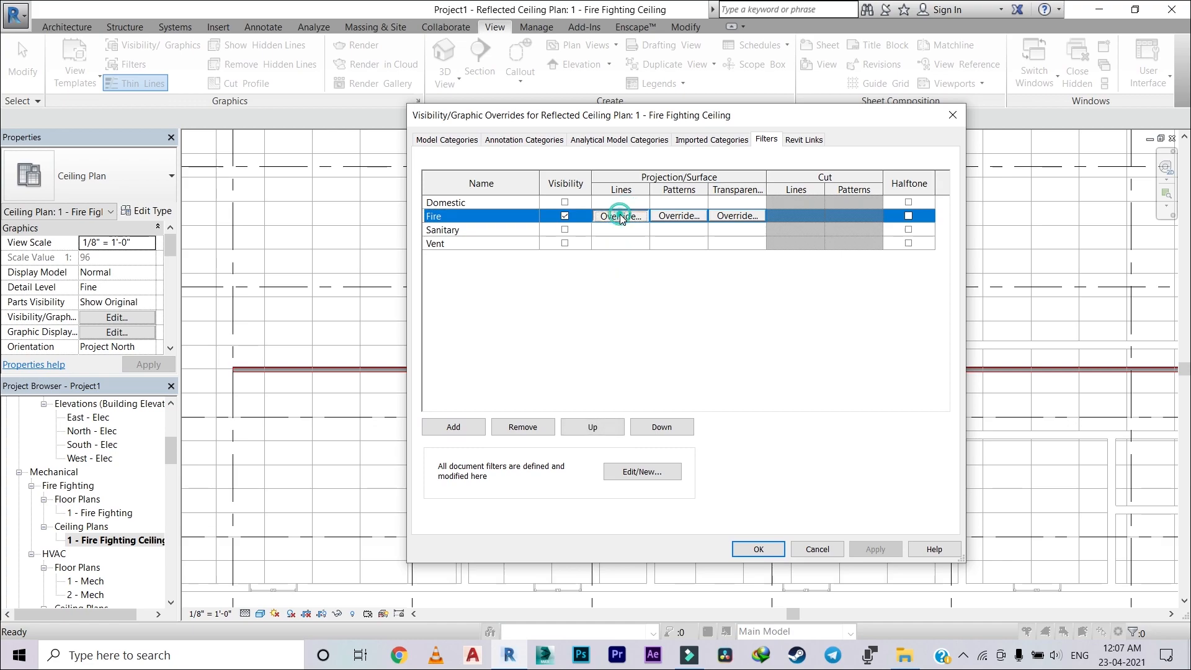
{"action": "left_click", "coordinate": [620, 216]}
{"action": "left_click", "coordinate": [744, 310]}
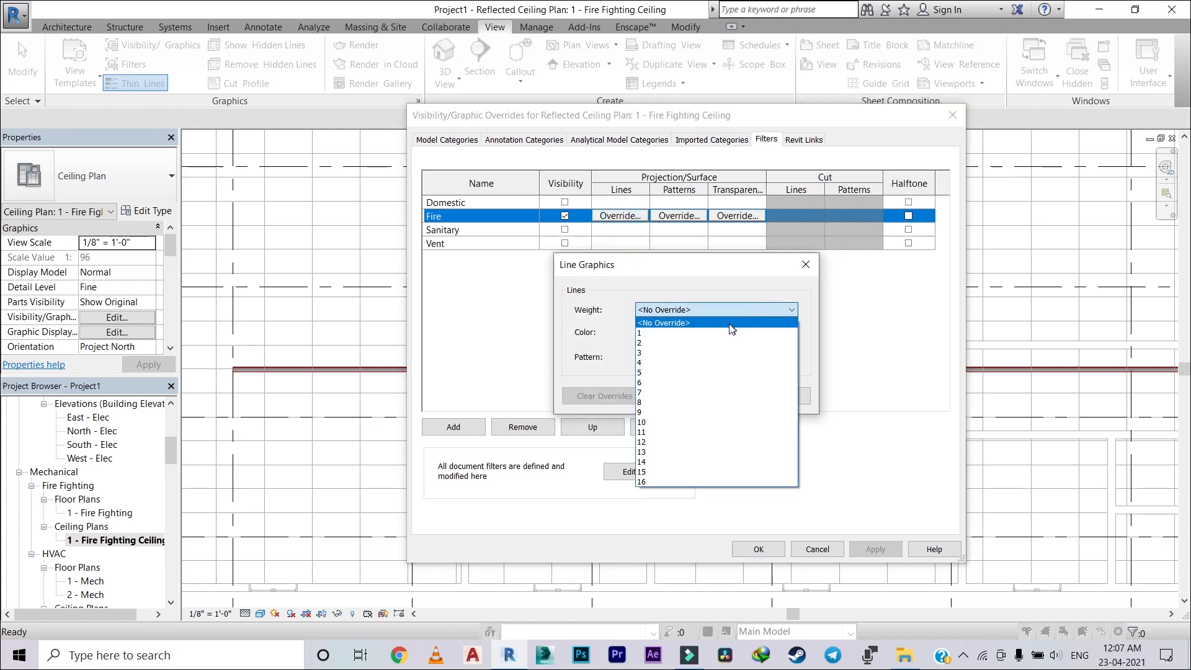
{"action": "left_click", "coordinate": [731, 309]}
{"action": "left_click", "coordinate": [765, 333]}
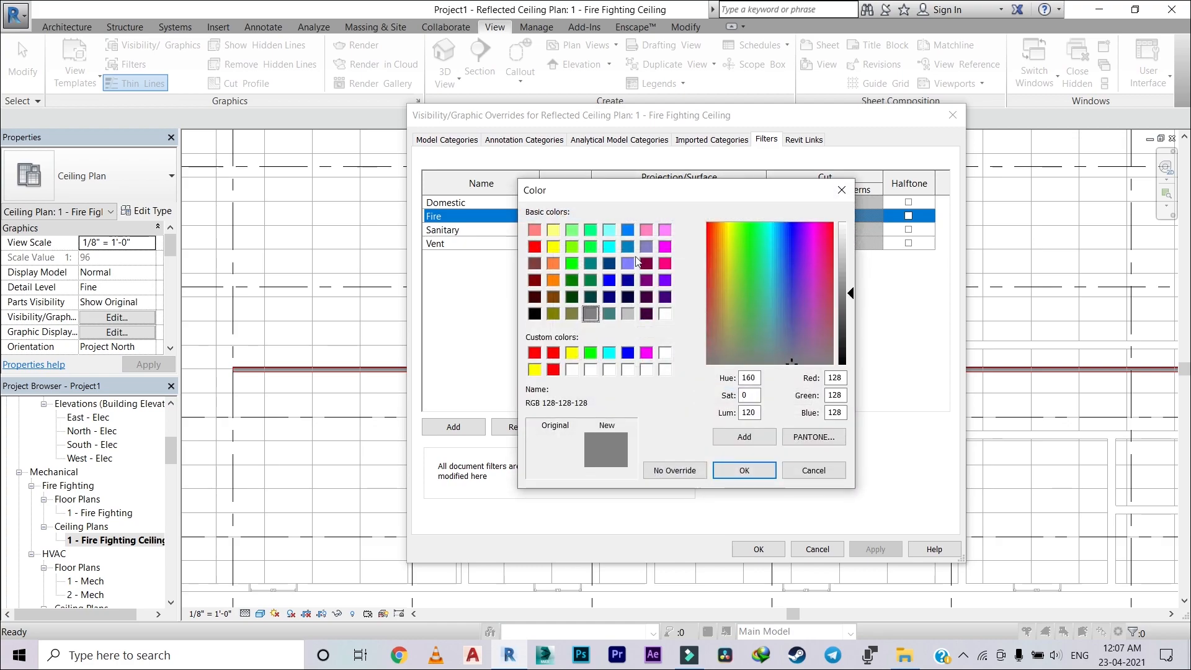
{"action": "left_click", "coordinate": [534, 246]}
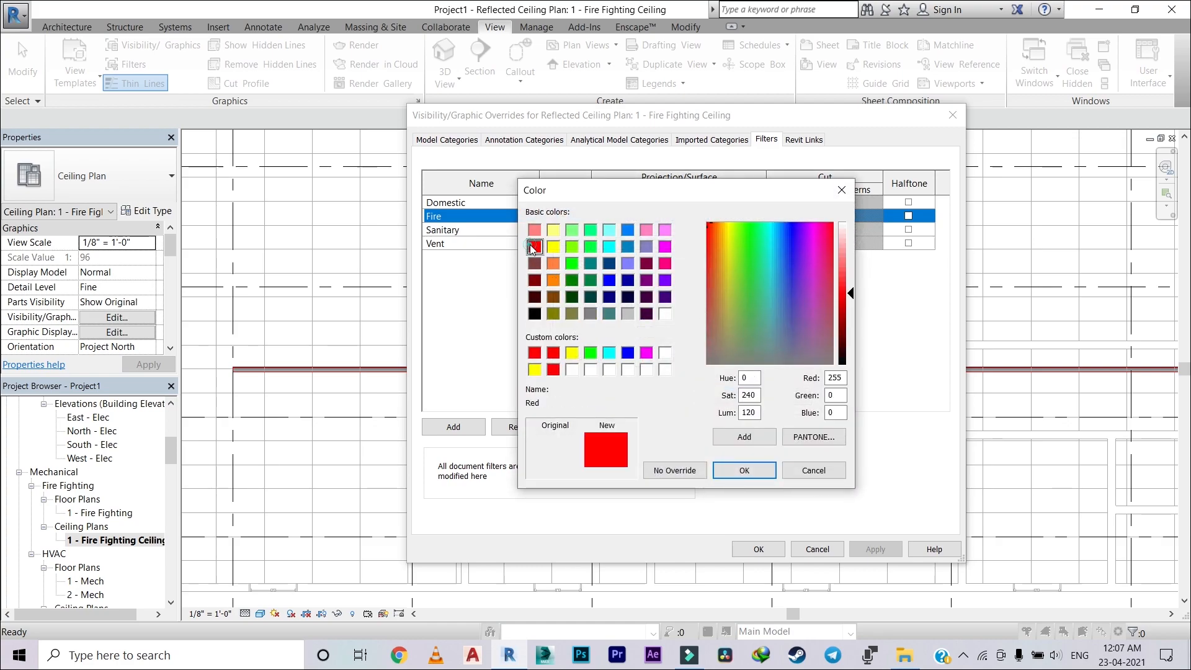
{"action": "left_click", "coordinate": [758, 470]}
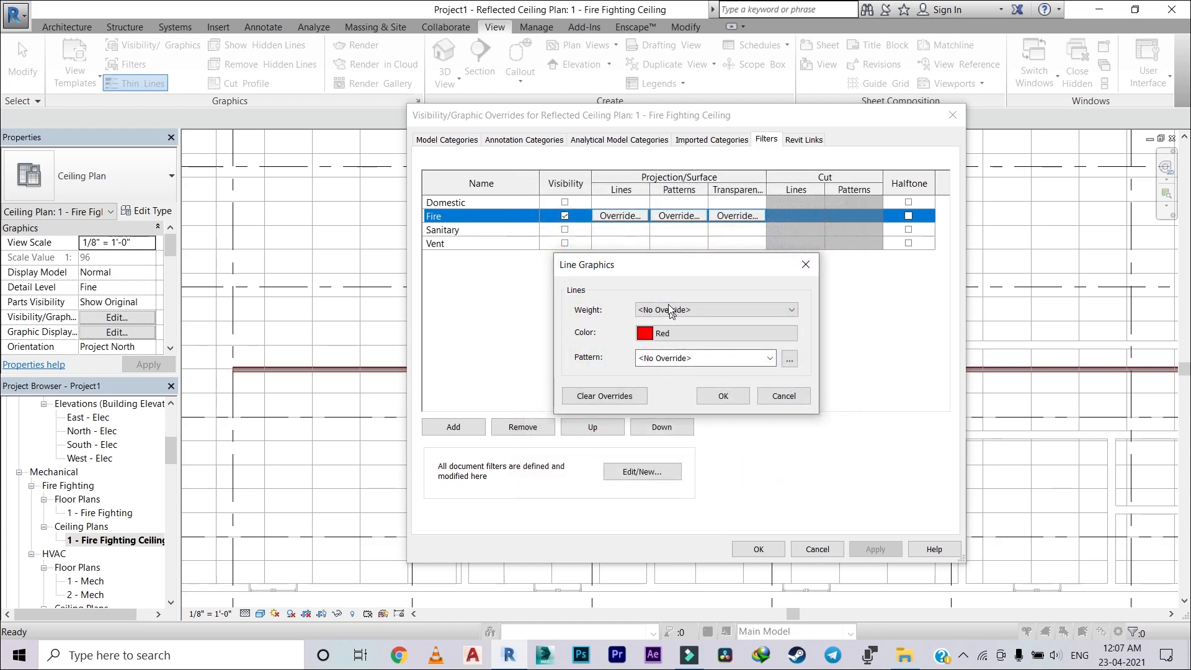
{"action": "left_click", "coordinate": [766, 360]}
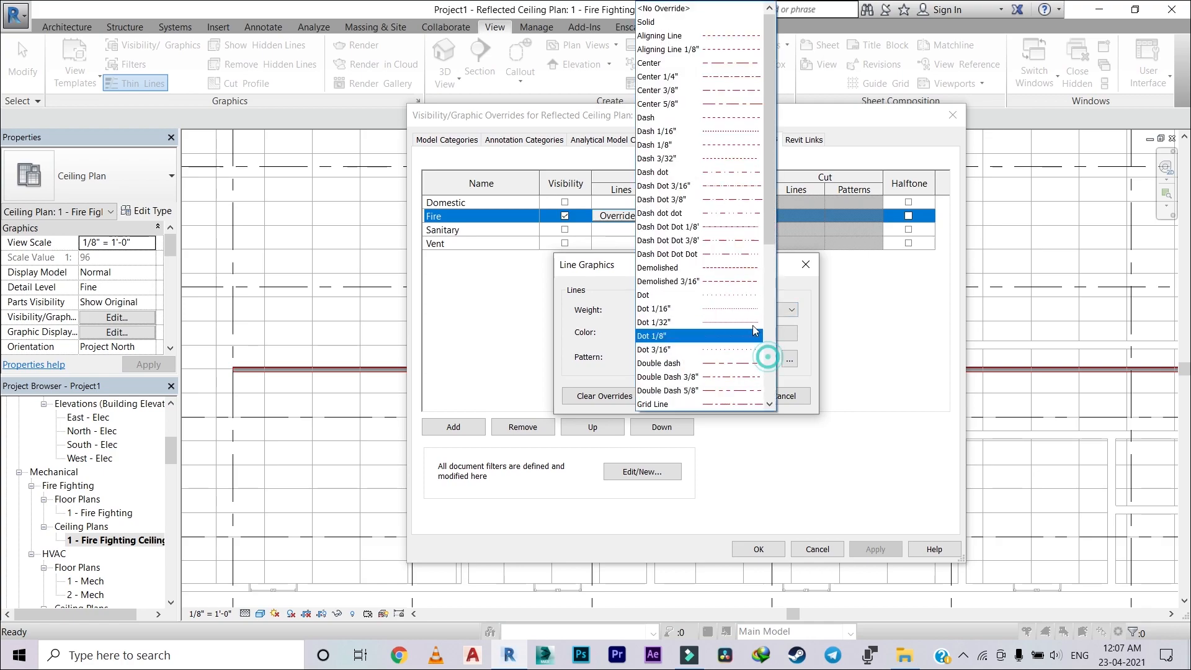
{"action": "left_click", "coordinate": [690, 23]}
{"action": "left_click", "coordinate": [723, 397]}
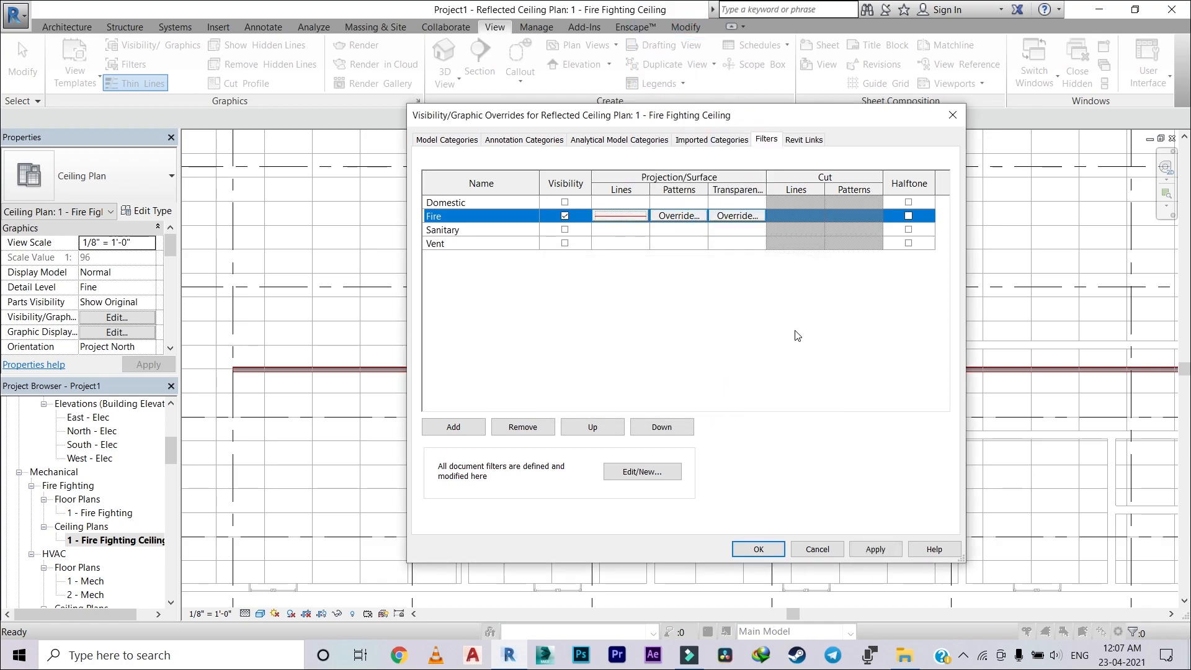
Step: Override the Fire filter's surface pattern with a red Solid fill and apply the ceiling plan's graphic overrides
{"action": "left_click", "coordinate": [679, 216]}
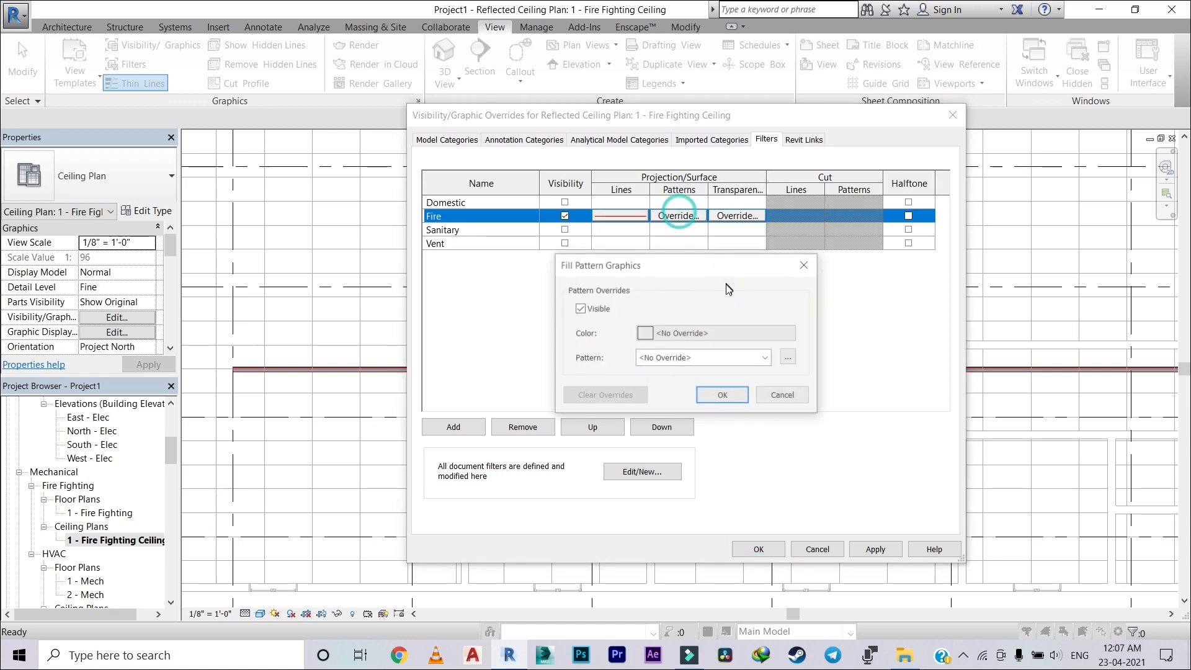
{"action": "left_click", "coordinate": [713, 332]}
{"action": "left_click", "coordinate": [535, 246]}
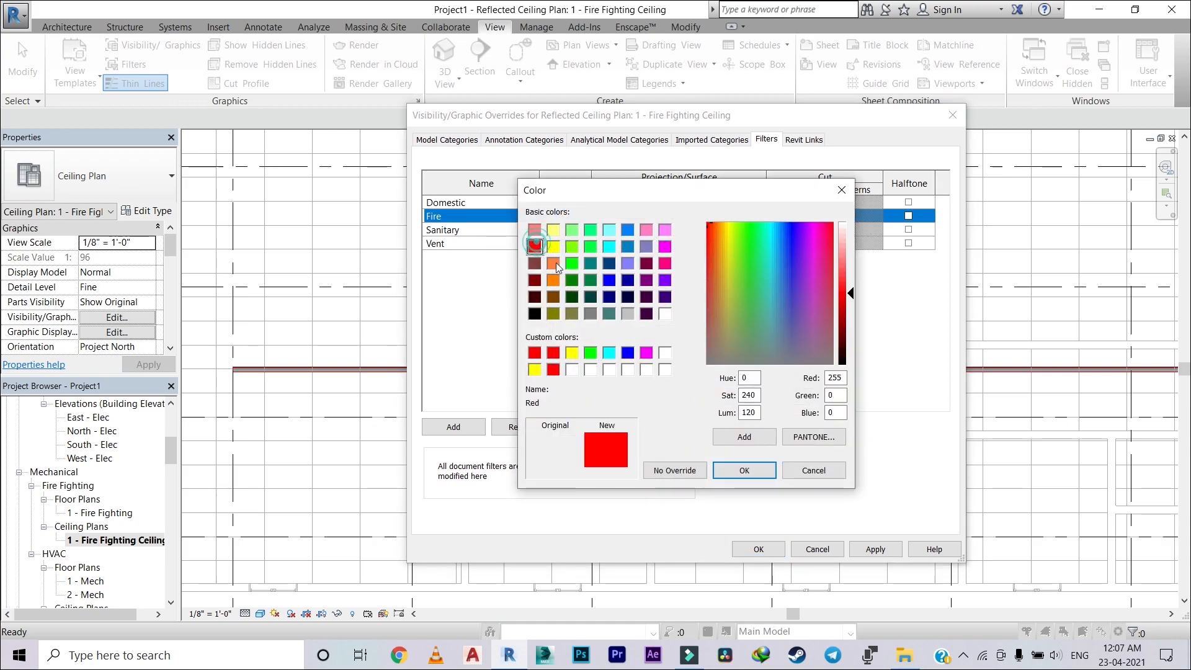
{"action": "left_click", "coordinate": [746, 471]}
{"action": "left_click", "coordinate": [752, 366]}
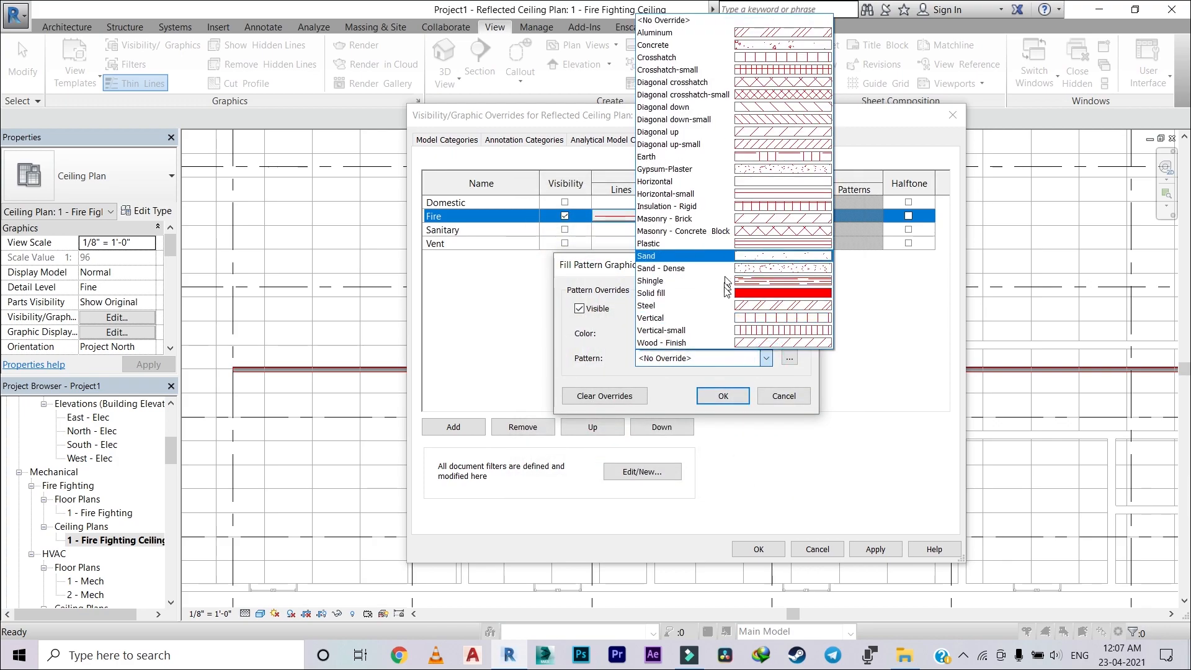
{"action": "left_click", "coordinate": [722, 301]}
{"action": "left_click", "coordinate": [707, 394]}
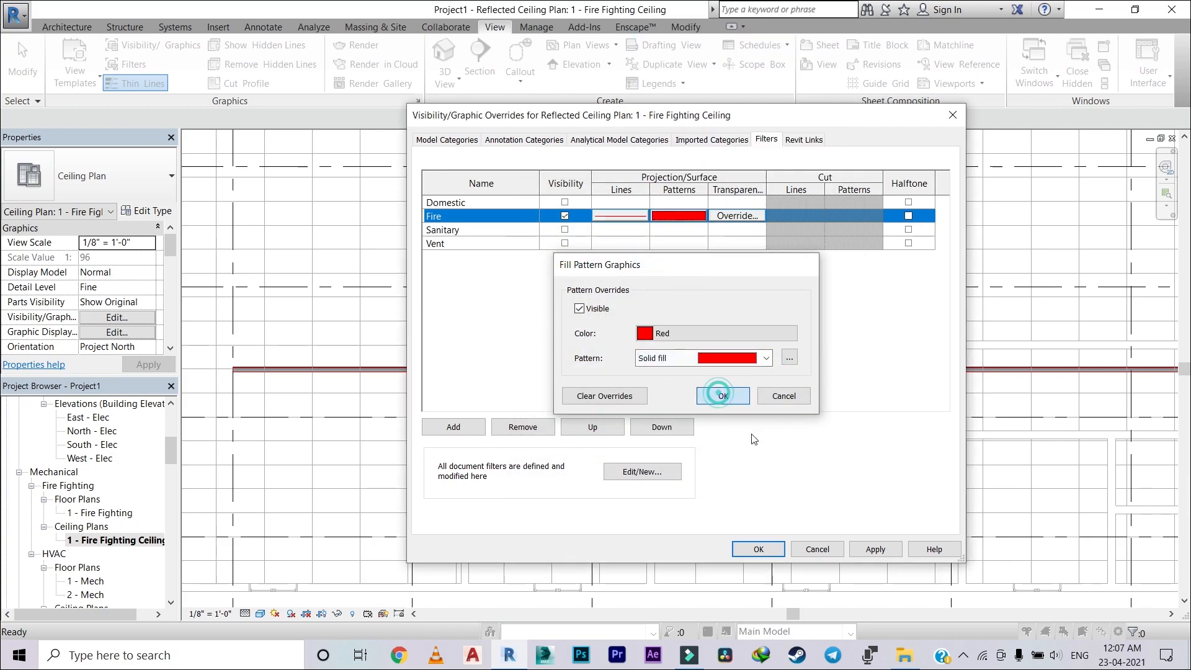
{"action": "left_click", "coordinate": [876, 549]}
{"action": "left_click", "coordinate": [758, 549]}
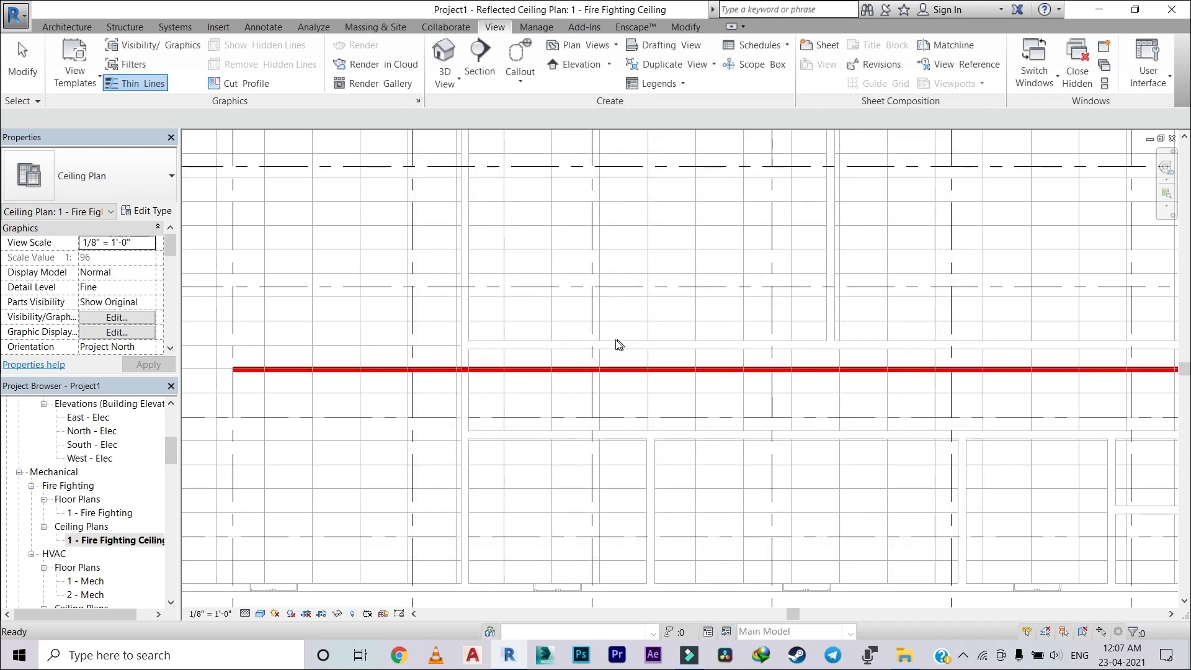
Step: Set the ceiling plan's visual style to Hidden Line
{"action": "scroll", "coordinate": [617, 343], "scroll_direction": "down", "scroll_amount": 4}
{"action": "scroll", "coordinate": [920, 380], "scroll_direction": "up", "scroll_amount": 5}
{"action": "scroll", "coordinate": [500, 375], "scroll_direction": "up", "scroll_amount": 2}
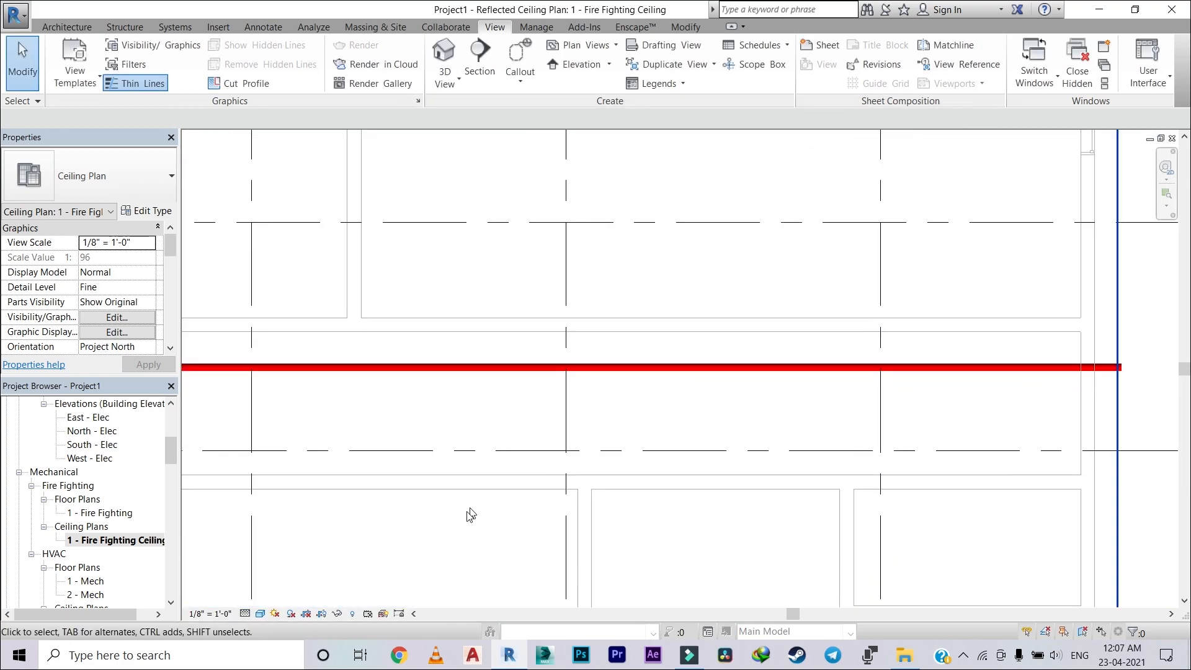
{"action": "left_click", "coordinate": [260, 613]}
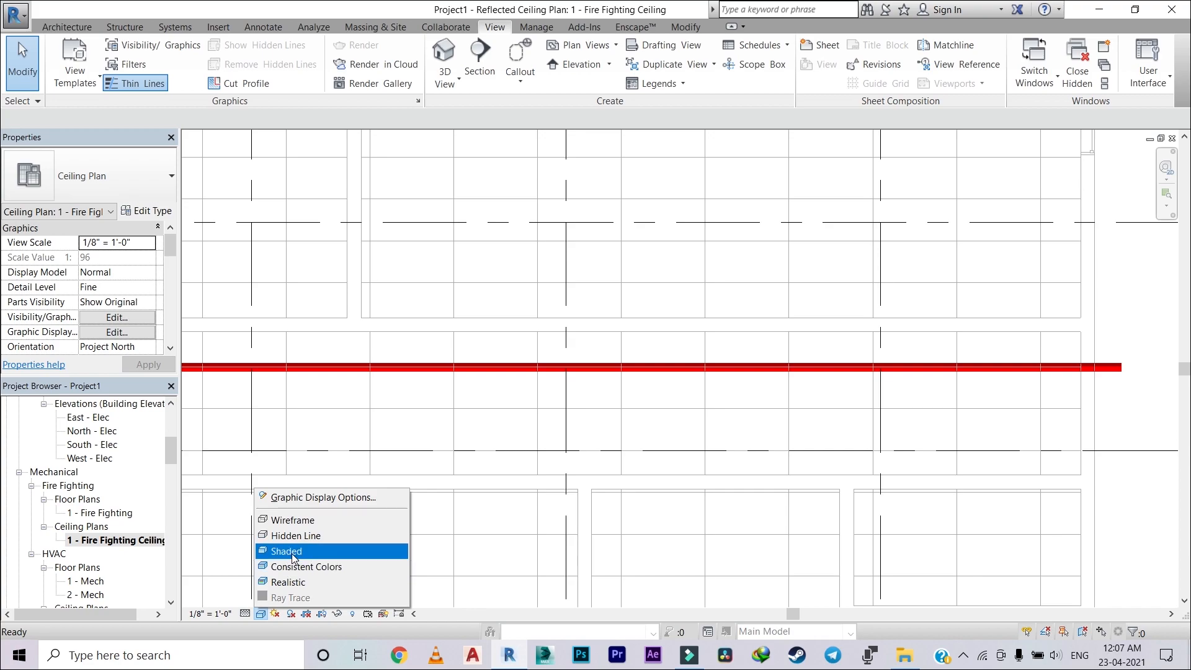
{"action": "left_click", "coordinate": [301, 534]}
{"action": "scroll", "coordinate": [685, 421], "scroll_direction": "down", "scroll_amount": 2}
{"action": "scroll", "coordinate": [685, 421], "scroll_direction": "down", "scroll_amount": 2}
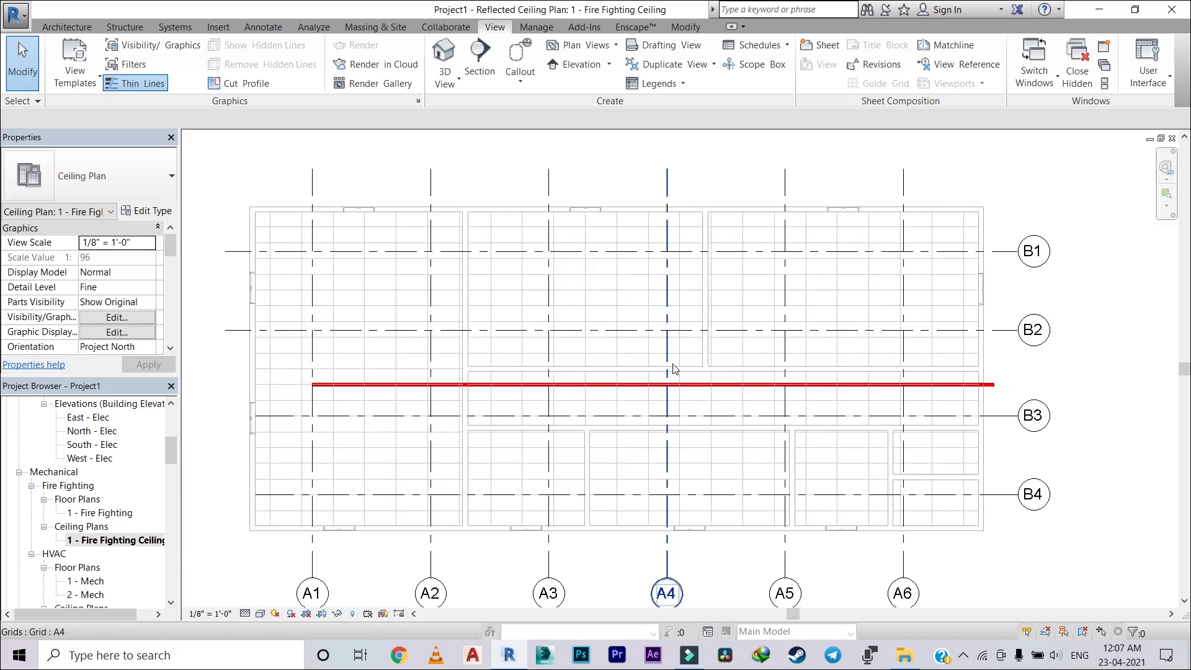
{"action": "scroll", "coordinate": [530, 340], "scroll_direction": "up", "scroll_amount": 2}
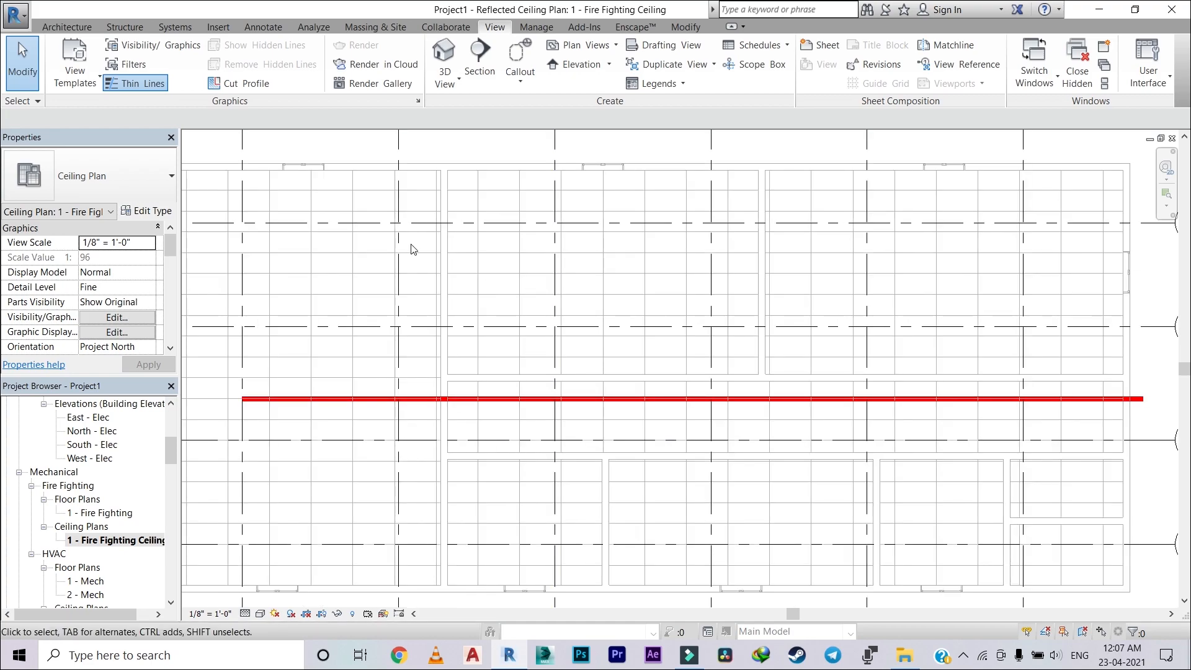
{"action": "scroll", "coordinate": [359, 217], "scroll_direction": "down", "scroll_amount": 1}
{"action": "scroll", "coordinate": [372, 248], "scroll_direction": "down", "scroll_amount": 2}
{"action": "scroll", "coordinate": [404, 374], "scroll_direction": "up", "scroll_amount": 2}
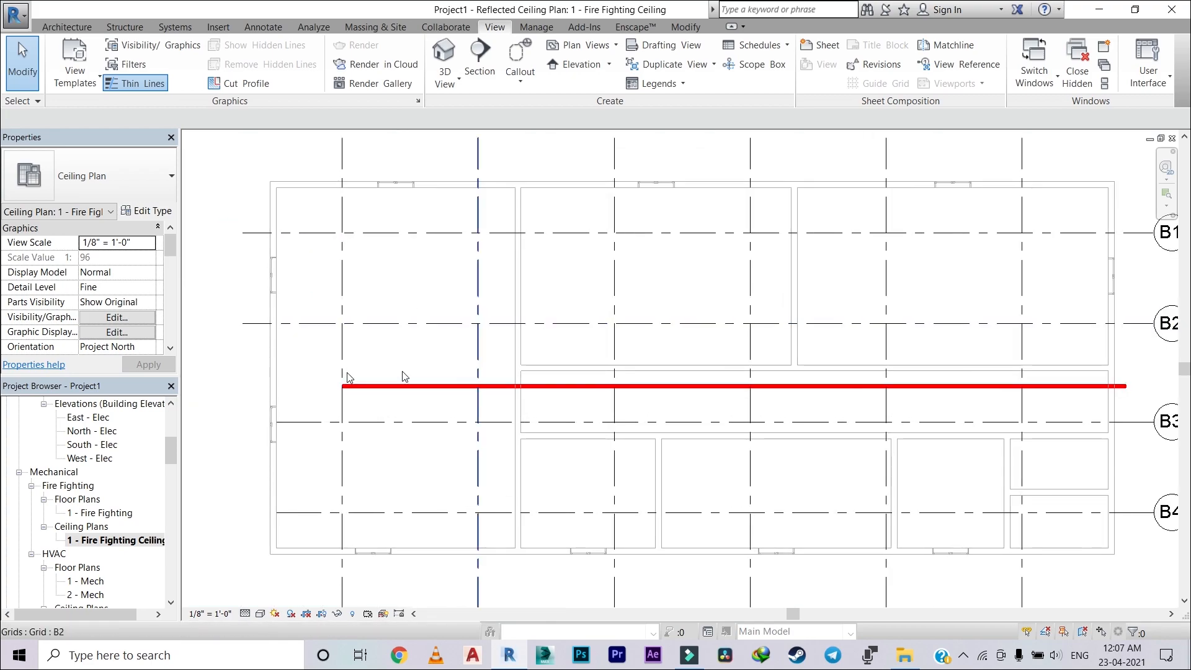
{"action": "scroll", "coordinate": [298, 149], "scroll_direction": "up", "scroll_amount": 1}
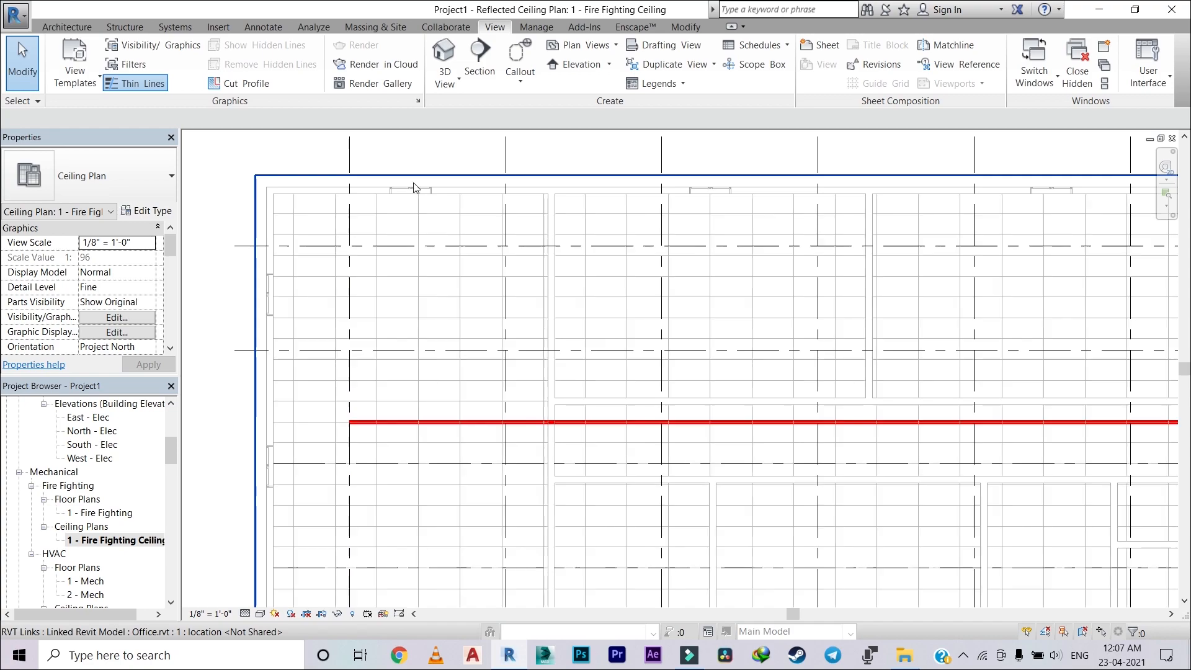
Step: Place a hosted 1/2" Pendent sprinkler on the ceiling face at the intersection of grids A1 and B1
{"action": "left_click", "coordinate": [176, 27]}
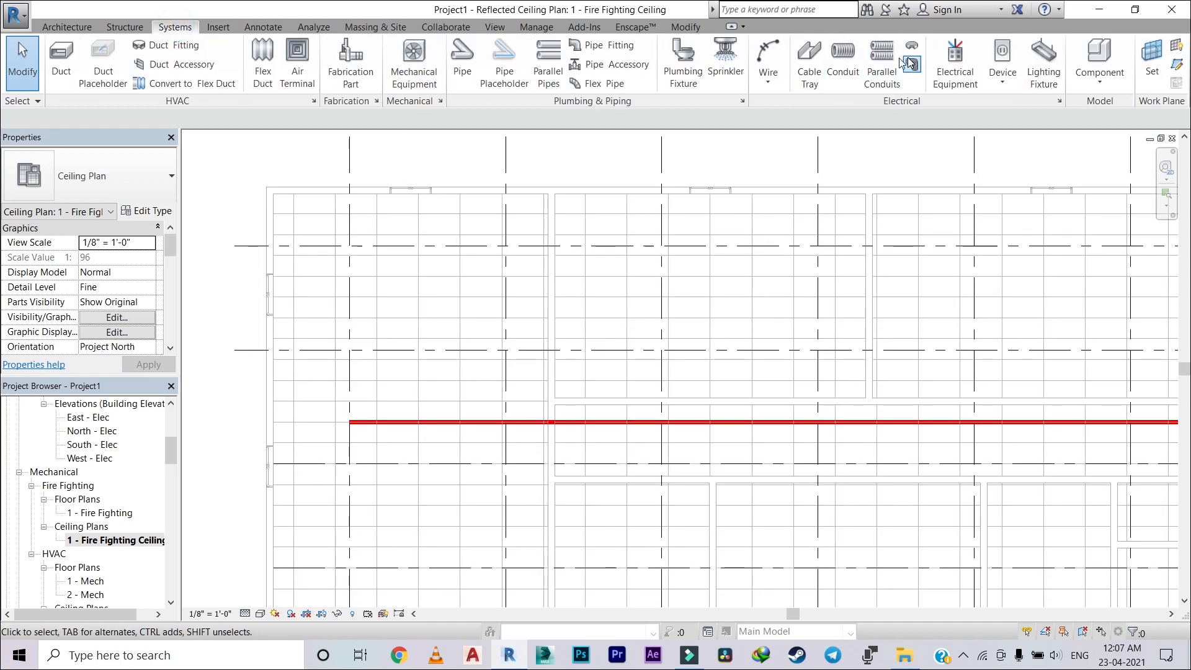
{"action": "left_click", "coordinate": [735, 53]}
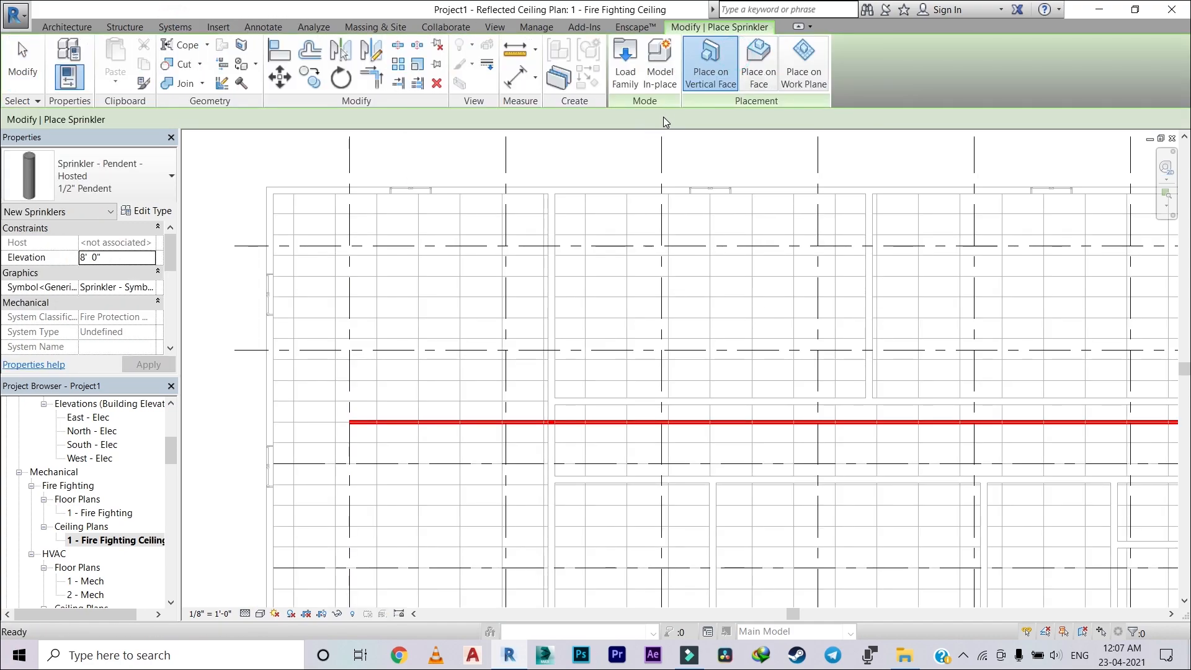
{"action": "left_click", "coordinate": [747, 53]}
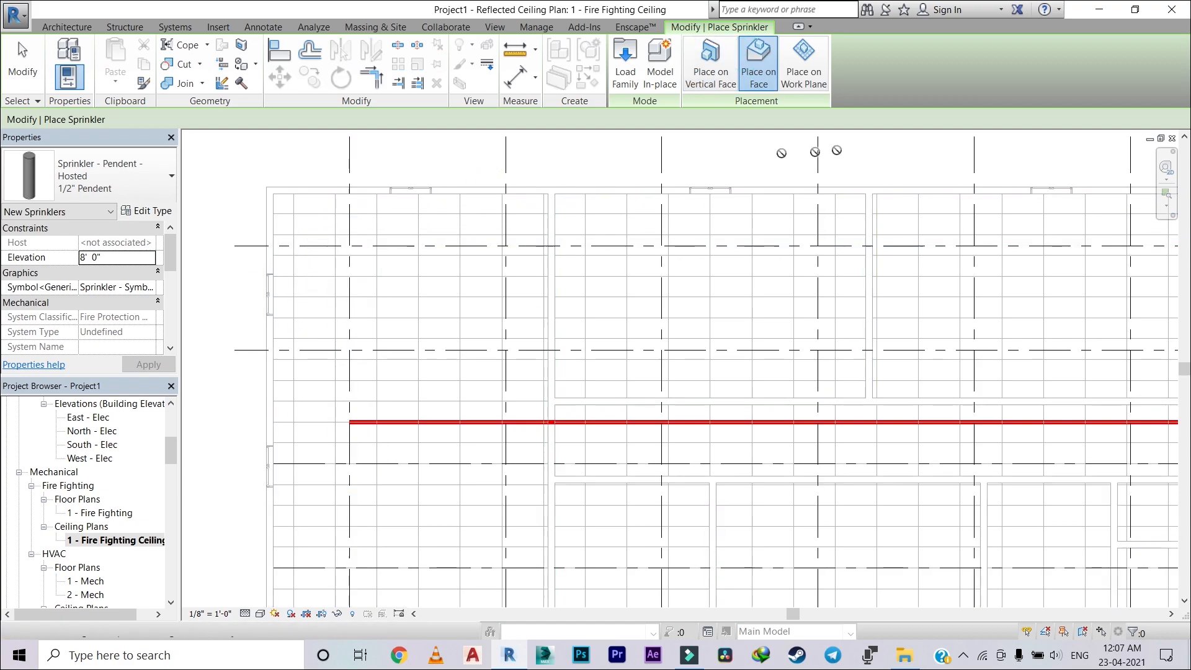
{"action": "scroll", "coordinate": [341, 247], "scroll_direction": "up", "scroll_amount": 1}
{"action": "scroll", "coordinate": [338, 247], "scroll_direction": "up", "scroll_amount": 3}
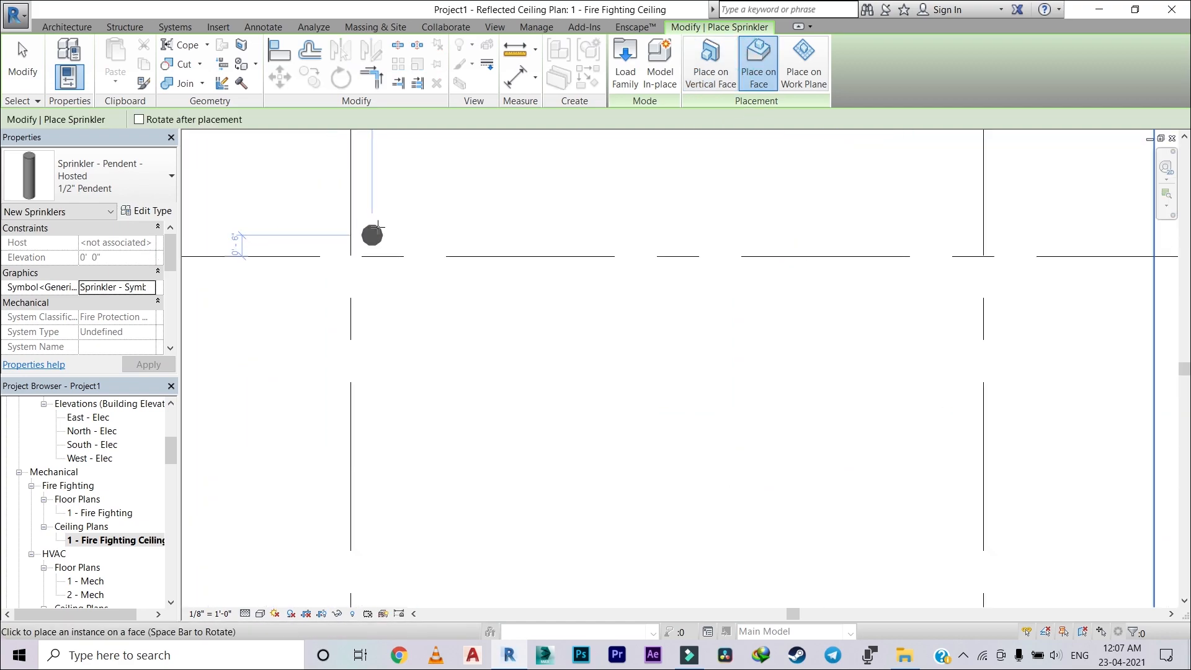
{"action": "left_click", "coordinate": [347, 259]}
{"action": "scroll", "coordinate": [515, 247], "scroll_direction": "down", "scroll_amount": 3}
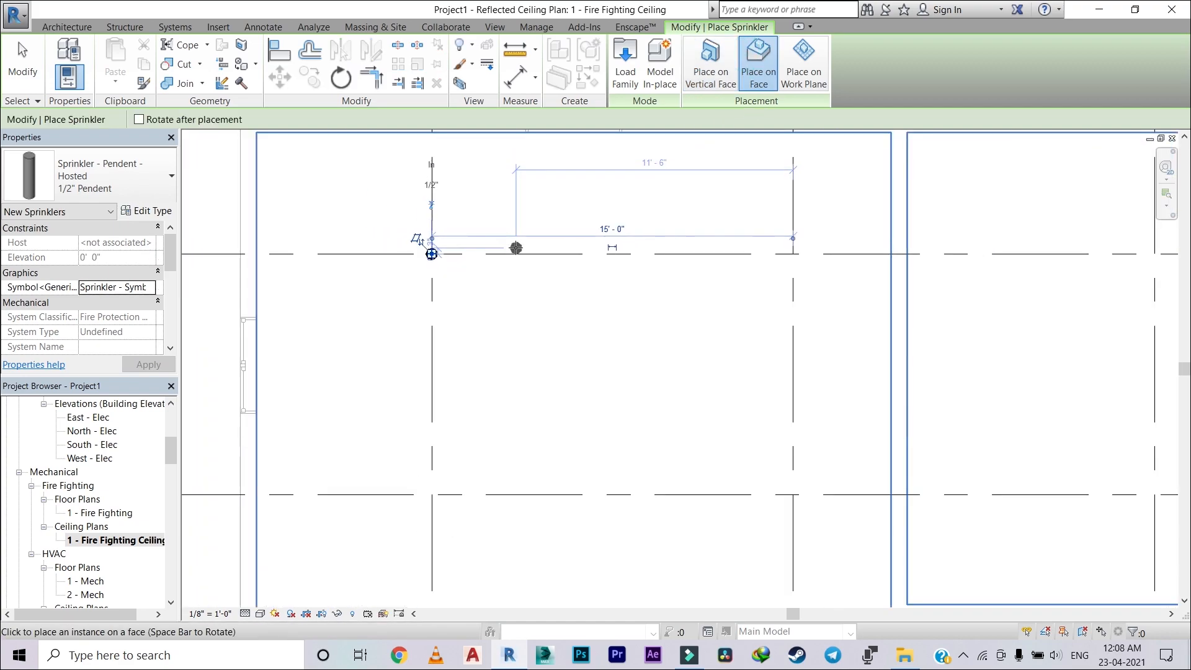
Step: Place three more 1/2" Pendent sprinklers on the ceiling face at grid intersections A2/B1, A1/B2 and A2/B2
{"action": "scroll", "coordinate": [676, 254], "scroll_direction": "up", "scroll_amount": 2}
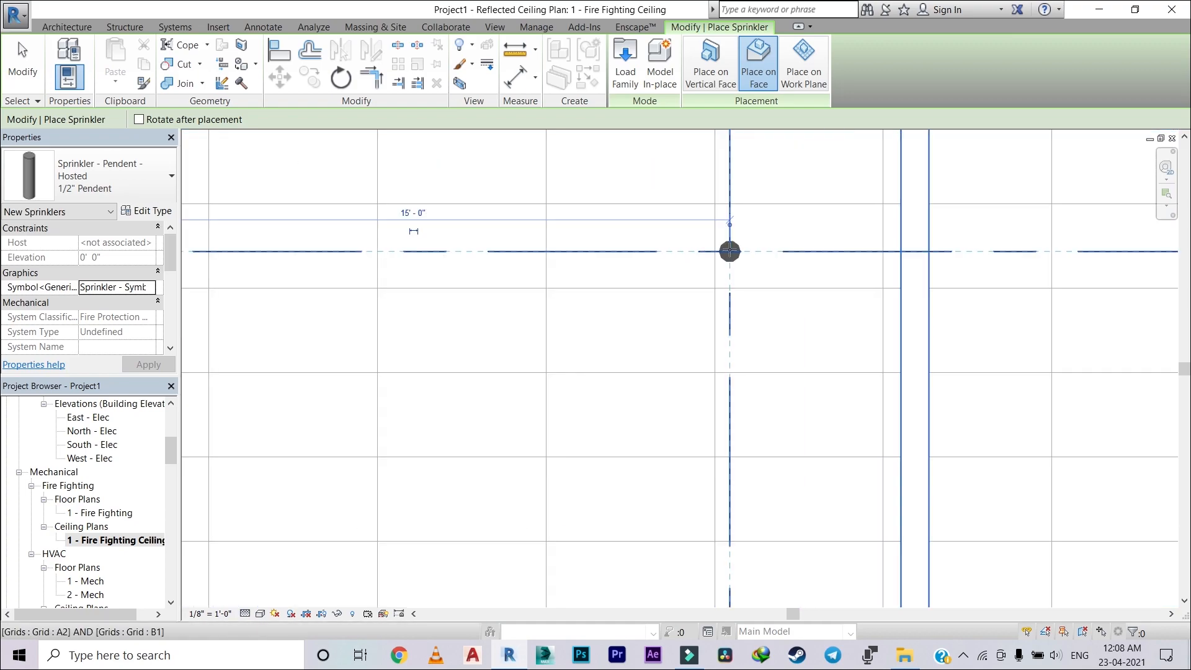
{"action": "scroll", "coordinate": [829, 229], "scroll_direction": "down", "scroll_amount": 4}
{"action": "middle_click_drag", "start_coordinate": [797, 215], "coordinate": [753, 155]}
{"action": "scroll", "coordinate": [352, 422], "scroll_direction": "up", "scroll_amount": 3}
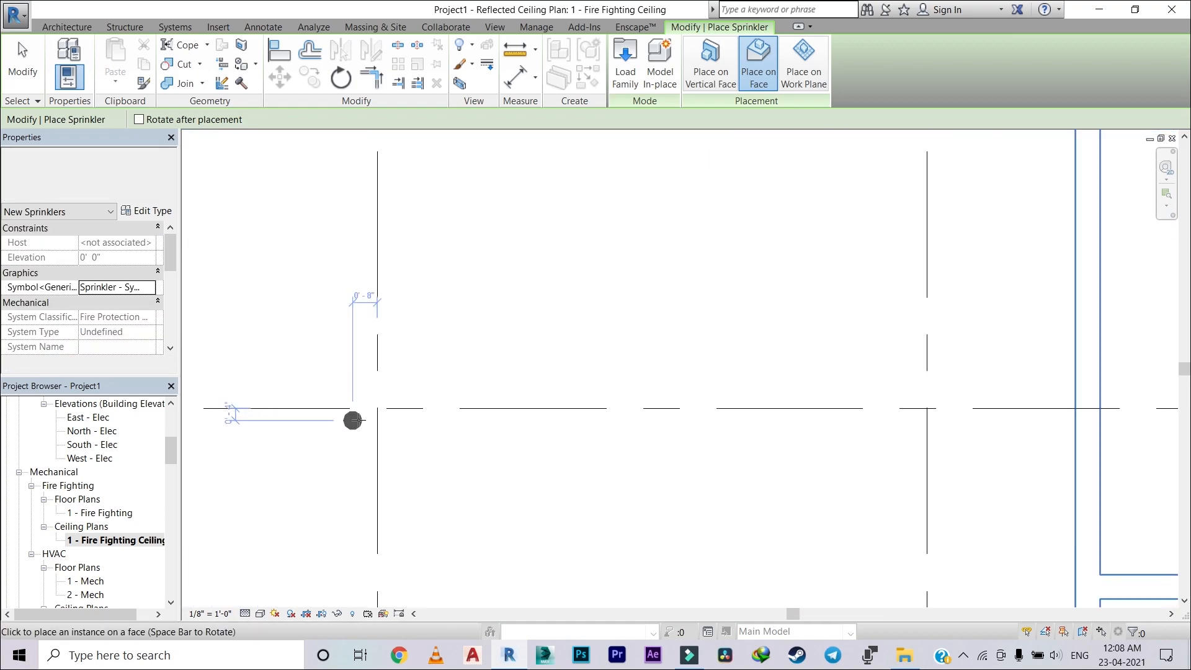
{"action": "left_click", "coordinate": [374, 411]}
{"action": "scroll", "coordinate": [551, 374], "scroll_direction": "down", "scroll_amount": 3}
{"action": "middle_click_drag", "start_coordinate": [551, 376], "coordinate": [405, 364]}
{"action": "scroll", "coordinate": [589, 372], "scroll_direction": "up", "scroll_amount": 6}
{"action": "left_click", "coordinate": [695, 399]}
{"action": "scroll", "coordinate": [769, 301], "scroll_direction": "down", "scroll_amount": 3}
{"action": "middle_click_drag", "start_coordinate": [771, 303], "coordinate": [665, 409]}
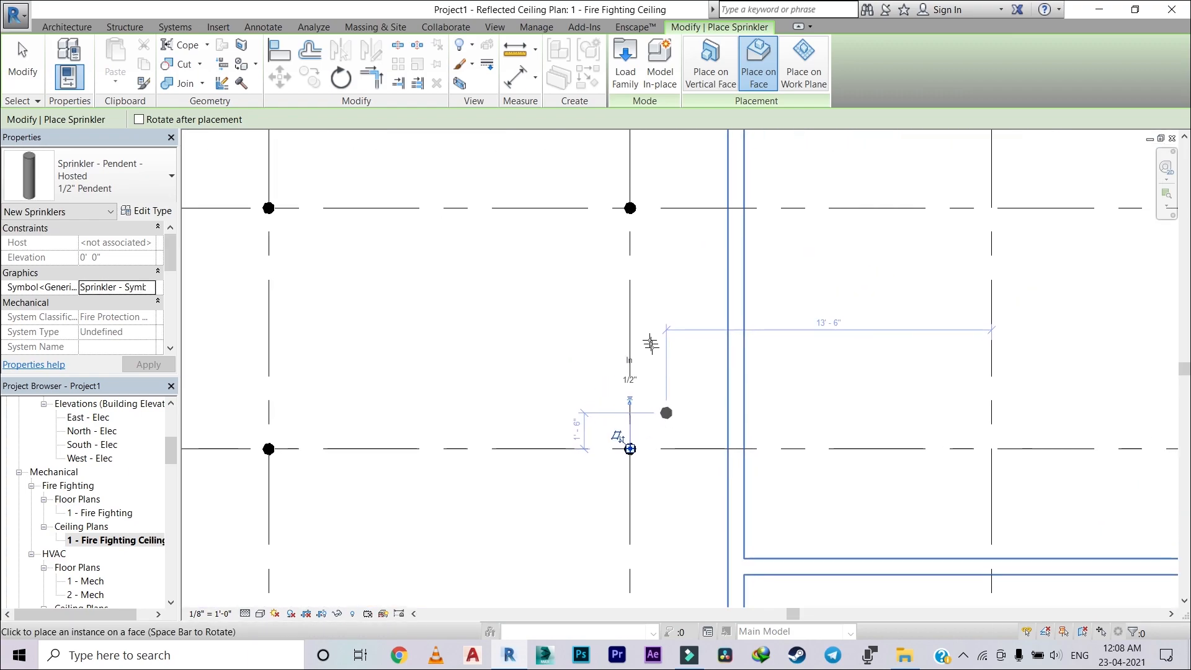
{"action": "key", "text": "Escape"}
{"action": "key", "text": "Escape"}
{"action": "scroll", "coordinate": [639, 267], "scroll_direction": "down", "scroll_amount": 2}
{"action": "middle_click_drag", "start_coordinate": [643, 267], "coordinate": [641, 309]}
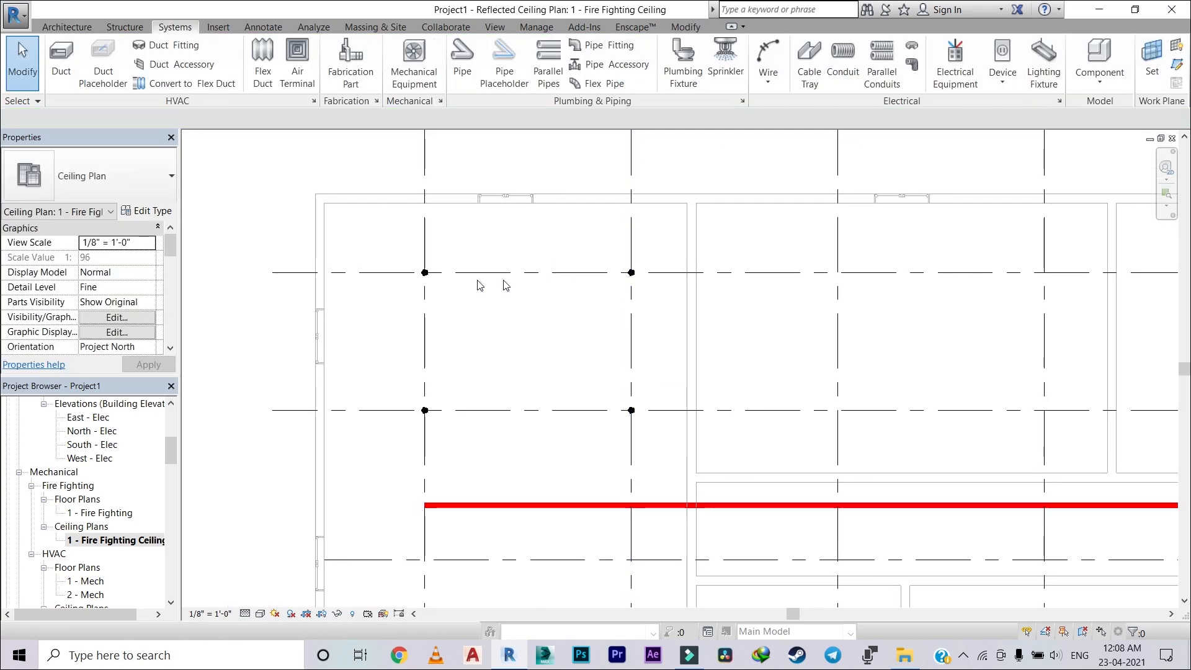
{"action": "scroll", "coordinate": [407, 274], "scroll_direction": "up", "scroll_amount": 2}
{"action": "left_click", "coordinate": [437, 276]}
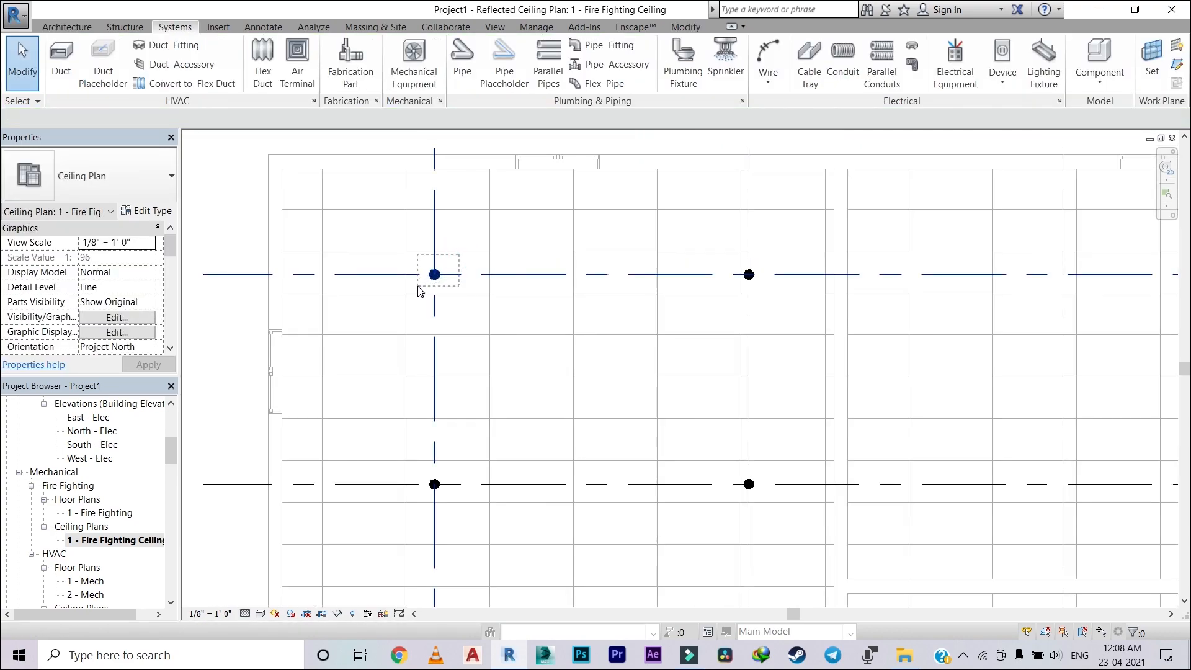
{"action": "key", "text": "Escape"}
Step: Copy the sprinkler at grids A1/B1 from its centre point to the intersection of grids A3 and B1
{"action": "scroll", "coordinate": [439, 285], "scroll_direction": "up", "scroll_amount": 2}
{"action": "scroll", "coordinate": [439, 286], "scroll_direction": "up", "scroll_amount": 2}
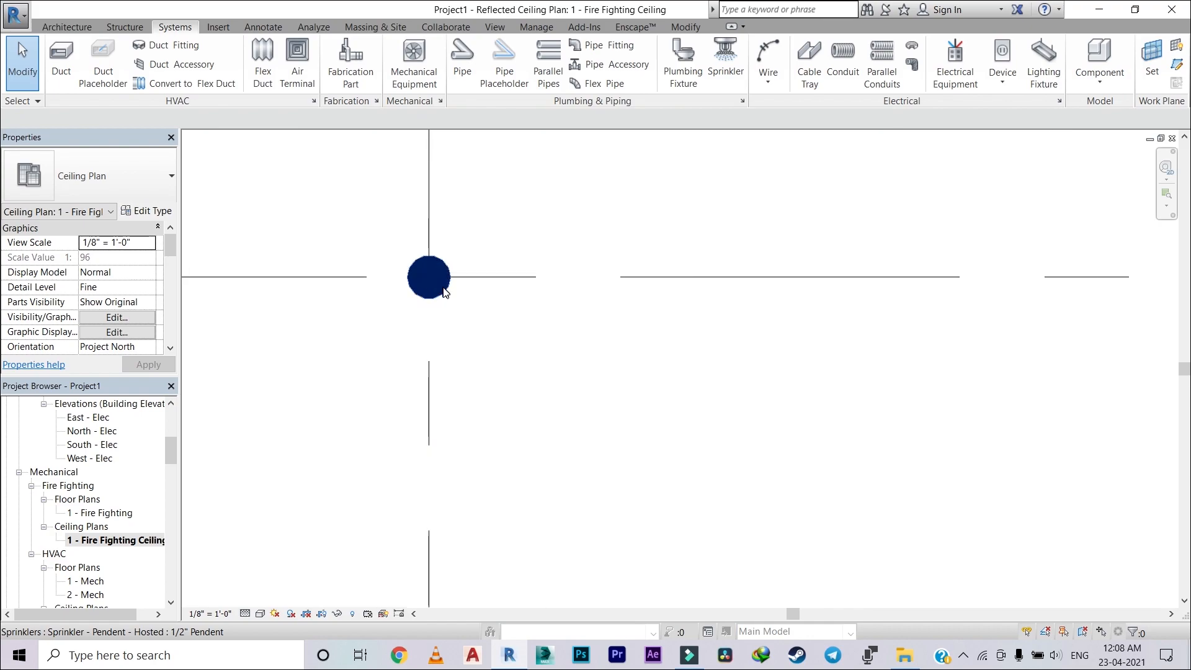
{"action": "left_click", "coordinate": [435, 284]}
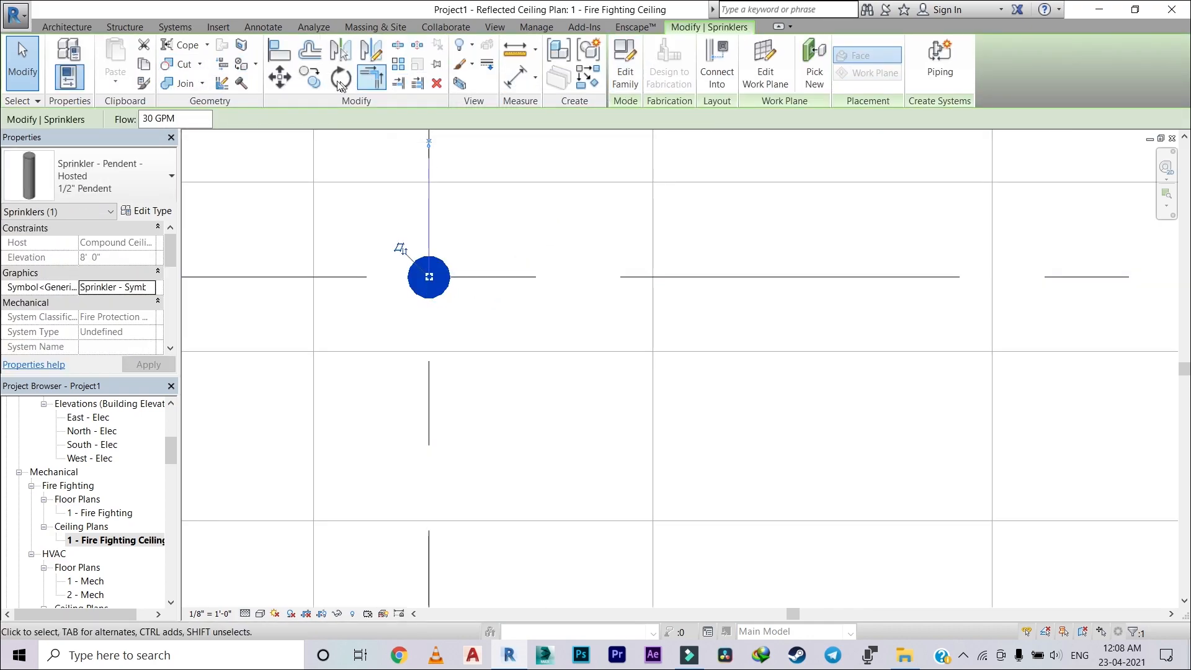
{"action": "left_click", "coordinate": [315, 79]}
{"action": "scroll", "coordinate": [440, 279], "scroll_direction": "up", "scroll_amount": 2}
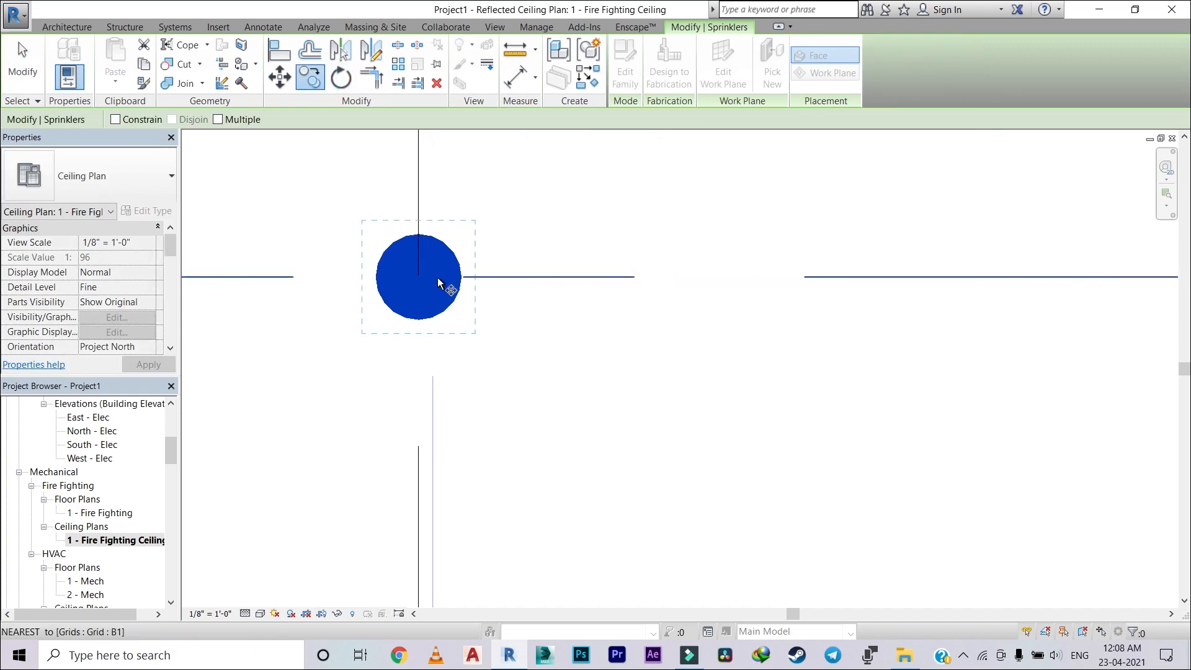
{"action": "scroll", "coordinate": [419, 282], "scroll_direction": "up", "scroll_amount": 2}
{"action": "scroll", "coordinate": [419, 277], "scroll_direction": "up", "scroll_amount": 2}
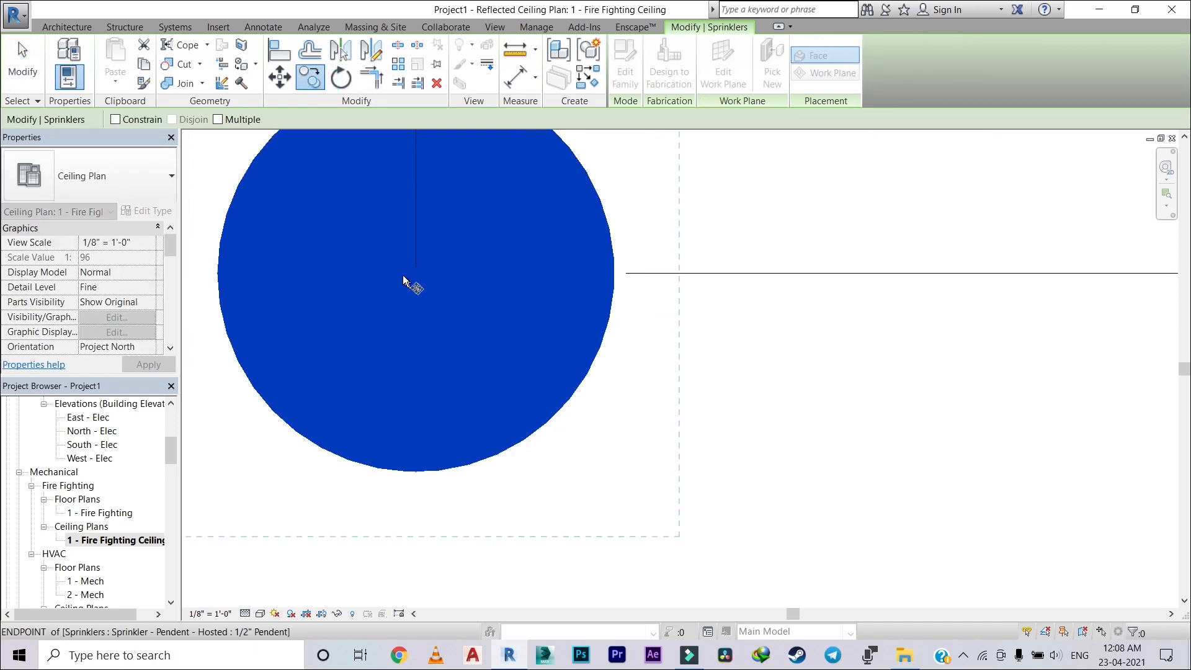
{"action": "left_click", "coordinate": [414, 274]}
{"action": "scroll", "coordinate": [486, 274], "scroll_direction": "down", "scroll_amount": 4}
{"action": "scroll", "coordinate": [715, 283], "scroll_direction": "down", "scroll_amount": 3}
{"action": "middle_click_drag", "start_coordinate": [723, 288], "coordinate": [270, 335]}
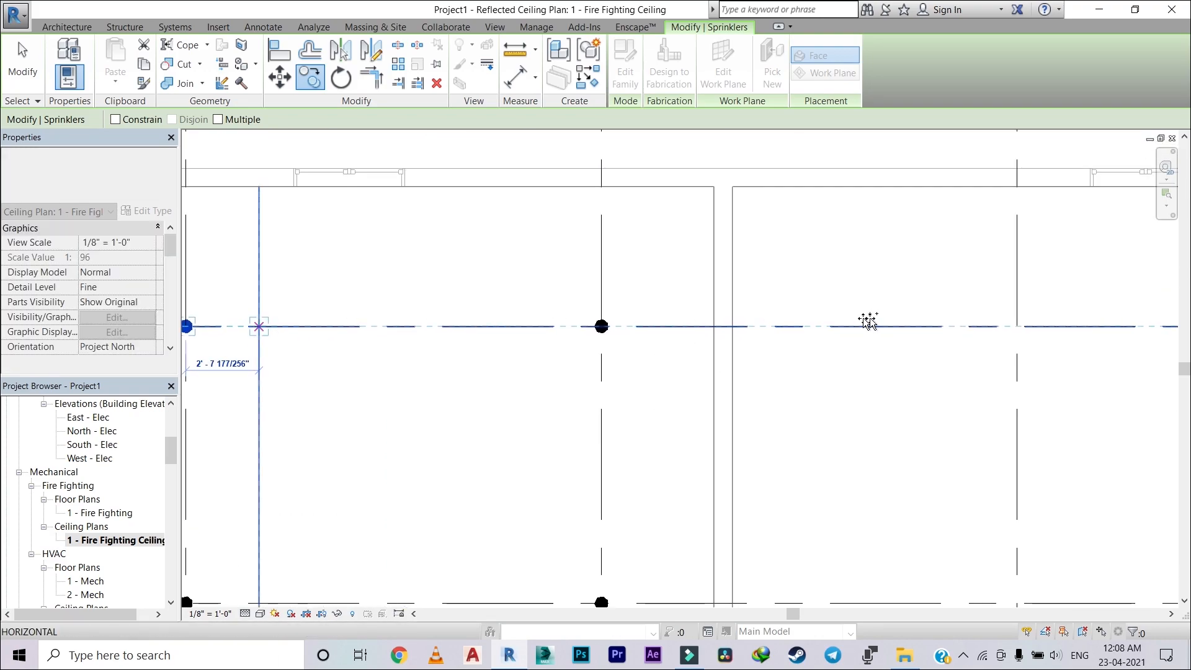
{"action": "scroll", "coordinate": [839, 324], "scroll_direction": "up", "scroll_amount": 5}
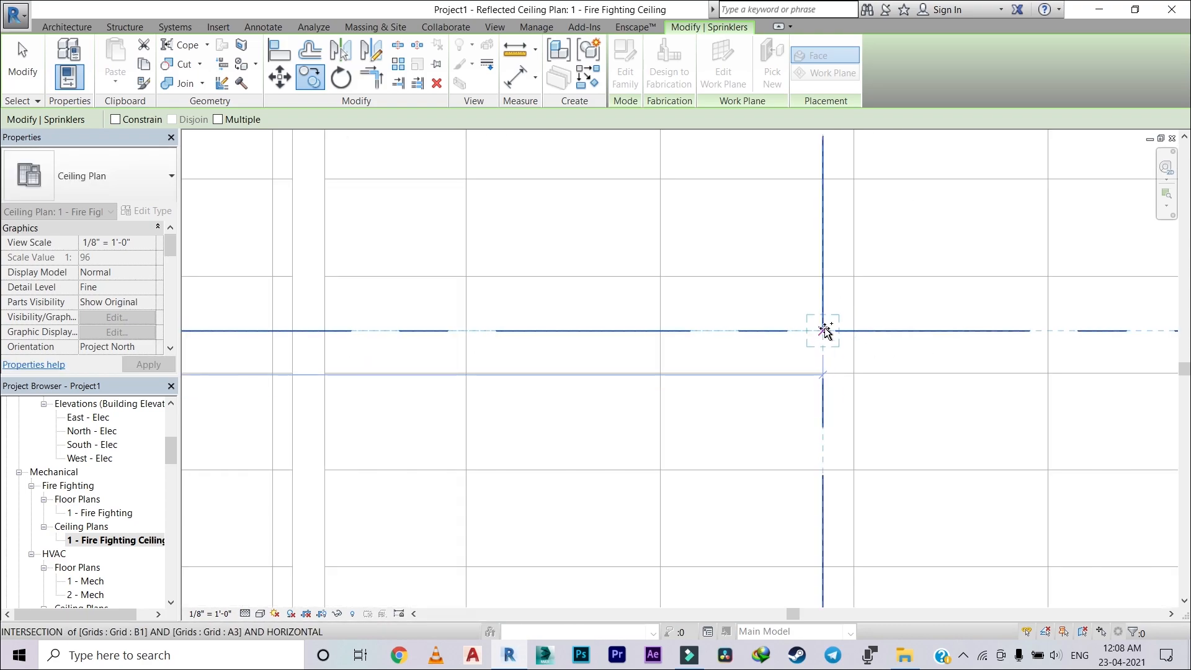
{"action": "left_click", "coordinate": [824, 331]}
{"action": "scroll", "coordinate": [897, 286], "scroll_direction": "down", "scroll_amount": 3}
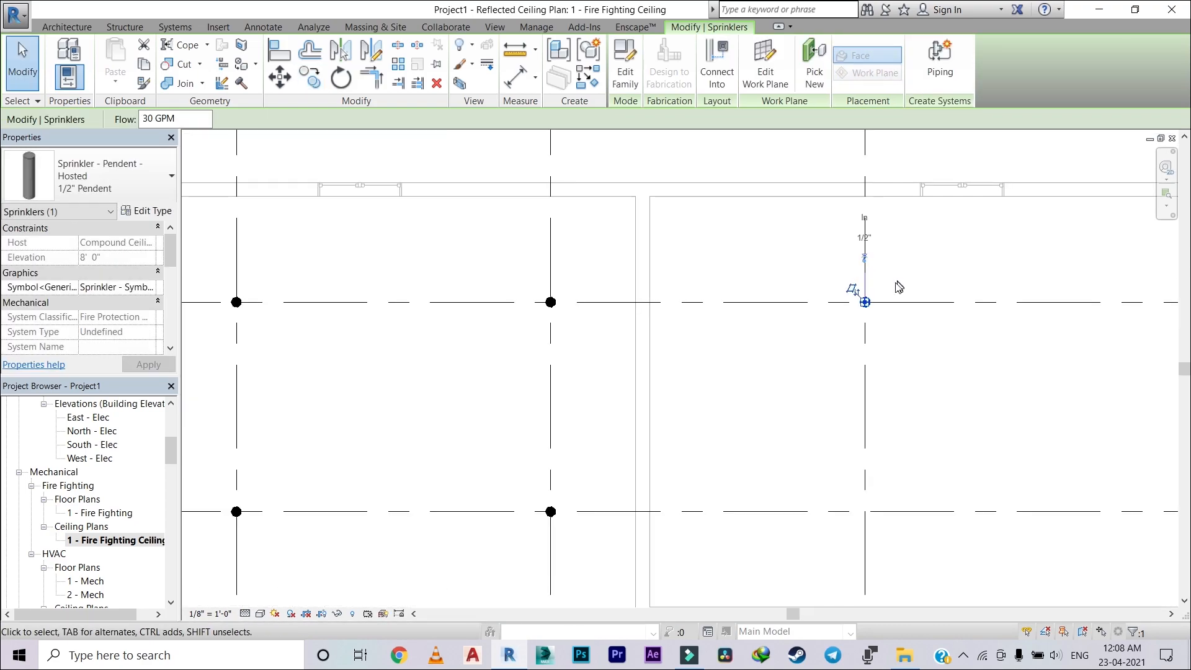
Step: Copy the sprinkler at grids A3/B1 from its centre point to the intersection of grids A4 and B1
{"action": "mouse_move", "coordinate": [917, 284]}
{"action": "middle_mouse_down"}
{"action": "mouse_move", "coordinate": [775, 313]}
{"action": "mouse_move", "coordinate": [669, 362]}
{"action": "middle_mouse_up"}
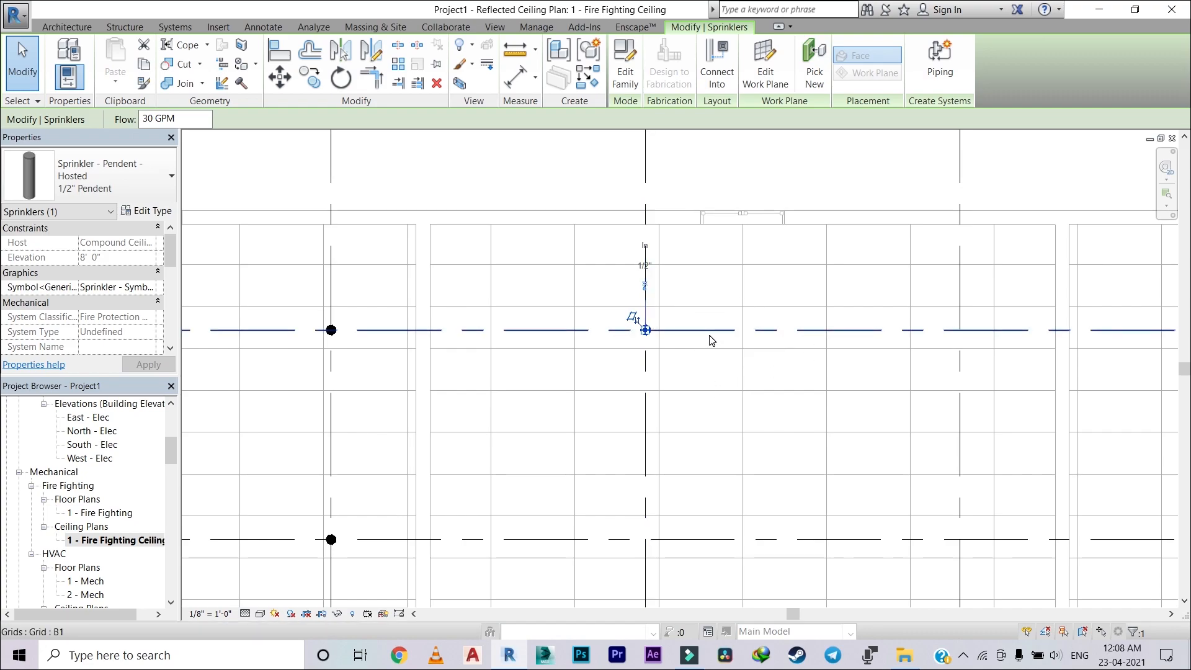
{"action": "middle_click_drag", "start_coordinate": [677, 368], "coordinate": [558, 356]}
{"action": "scroll", "coordinate": [548, 336], "scroll_direction": "up", "scroll_amount": 5}
{"action": "scroll", "coordinate": [628, 295], "scroll_direction": "down", "scroll_amount": 5}
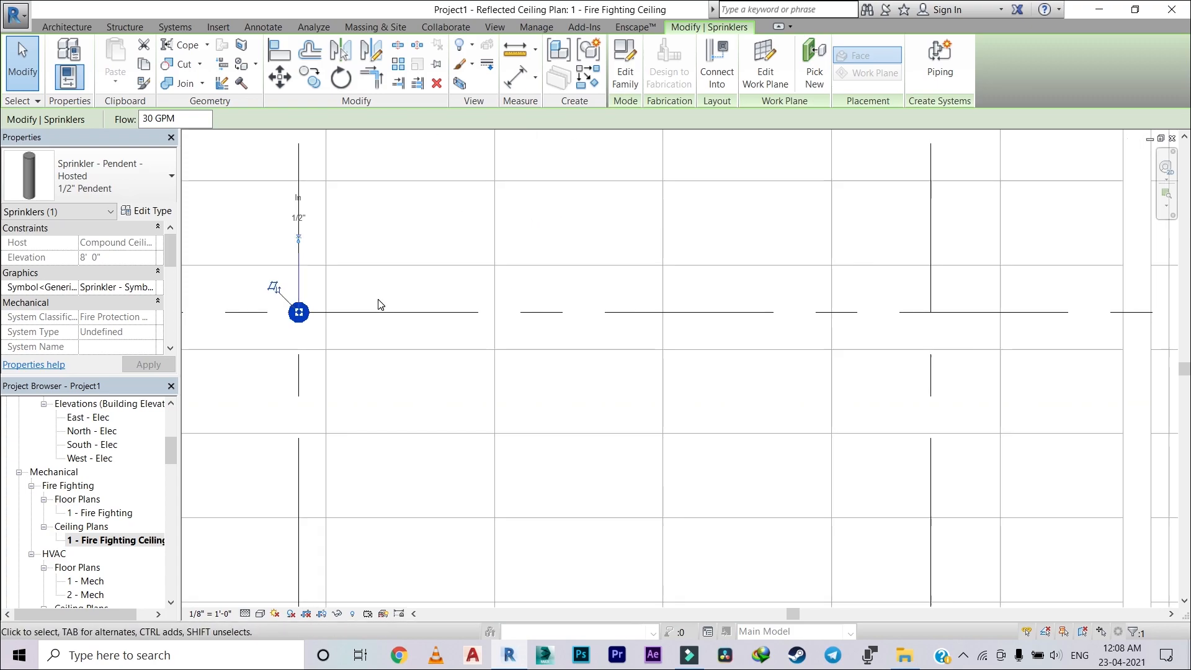
{"action": "middle_click_drag", "start_coordinate": [395, 300], "coordinate": [402, 247]}
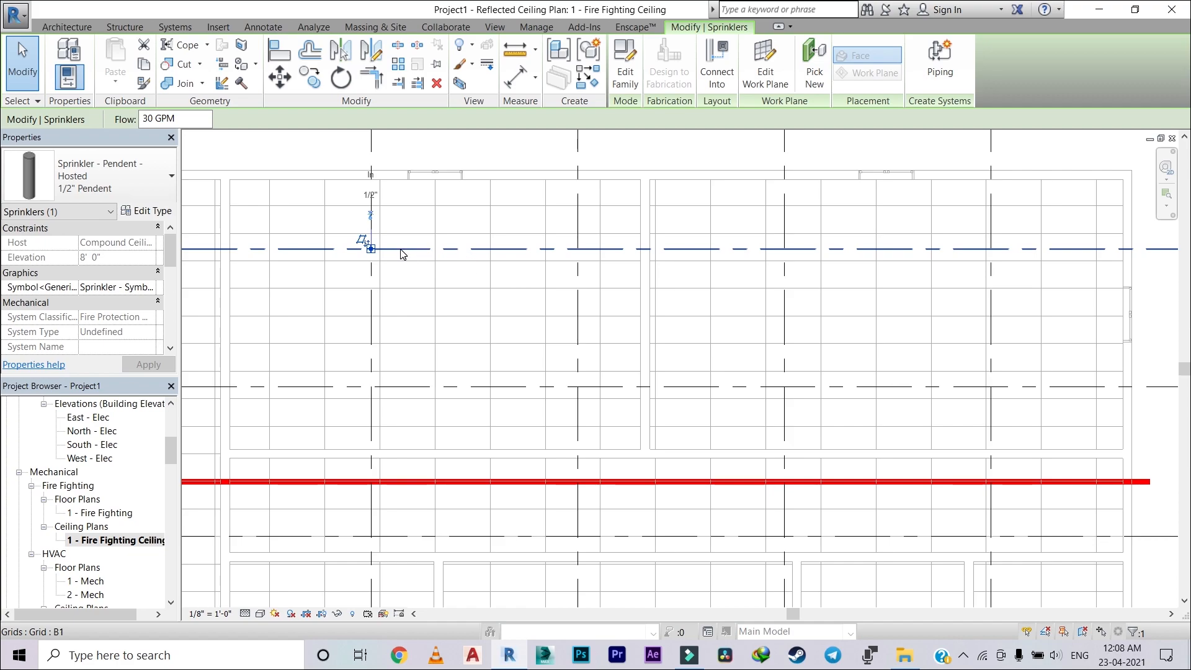
{"action": "scroll", "coordinate": [402, 253], "scroll_direction": "up", "scroll_amount": 2}
{"action": "middle_click_drag", "start_coordinate": [394, 258], "coordinate": [314, 256]}
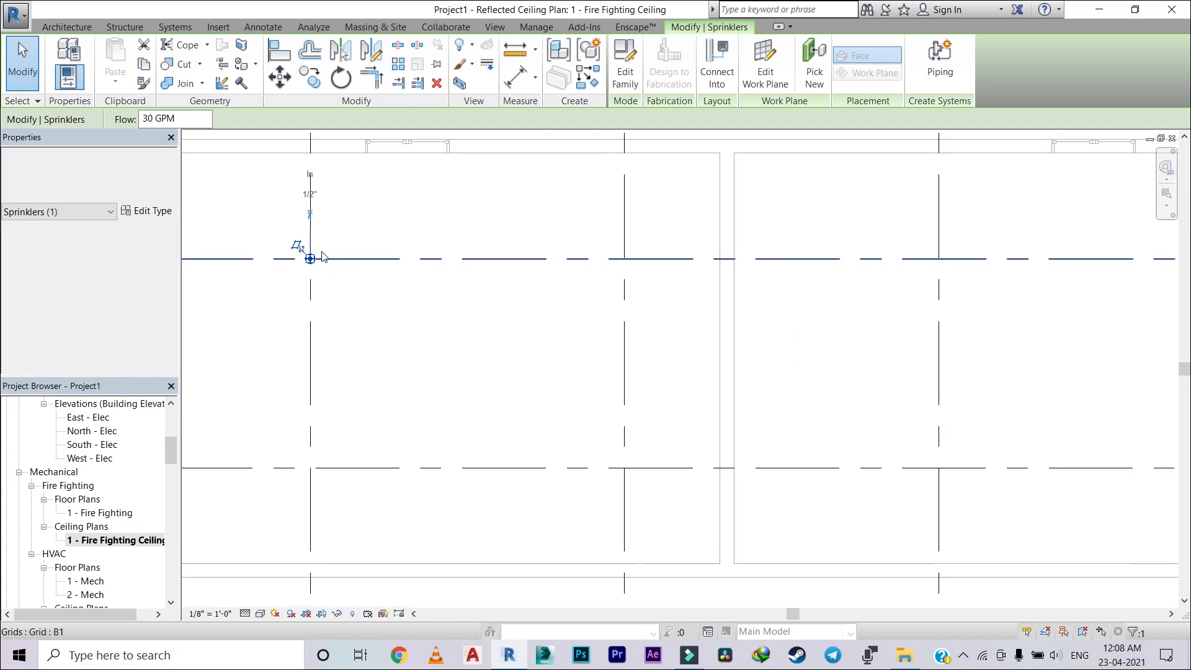
{"action": "left_click", "coordinate": [312, 77]}
{"action": "scroll", "coordinate": [312, 261], "scroll_direction": "up", "scroll_amount": 4}
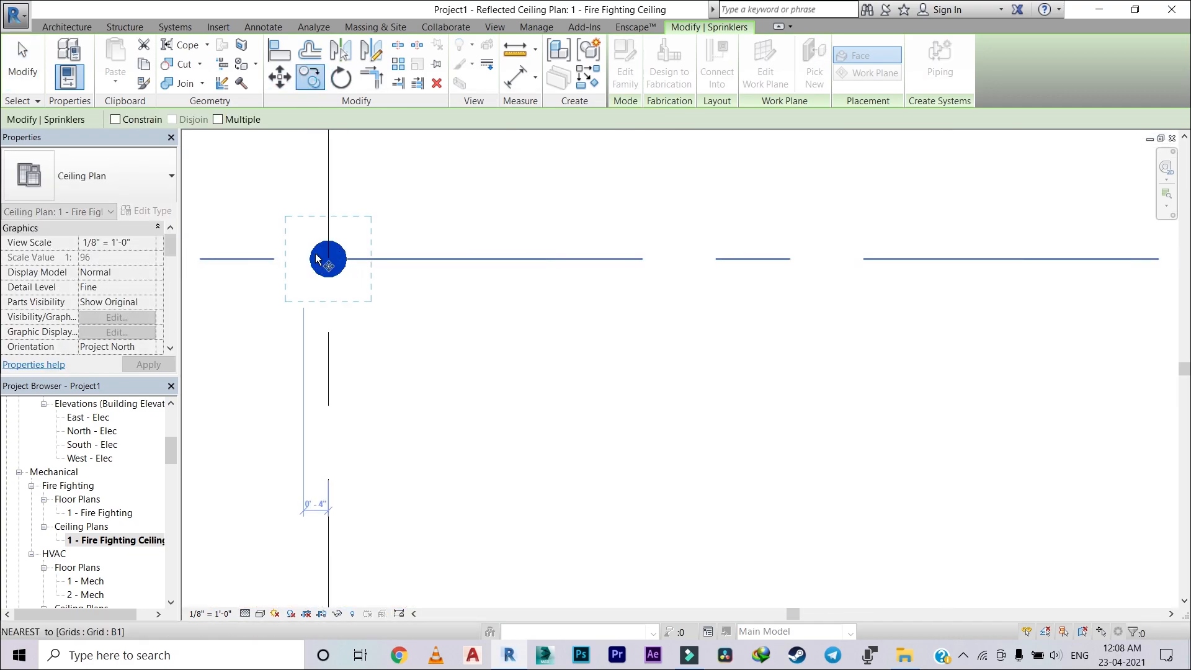
{"action": "scroll", "coordinate": [327, 259], "scroll_direction": "up", "scroll_amount": 4}
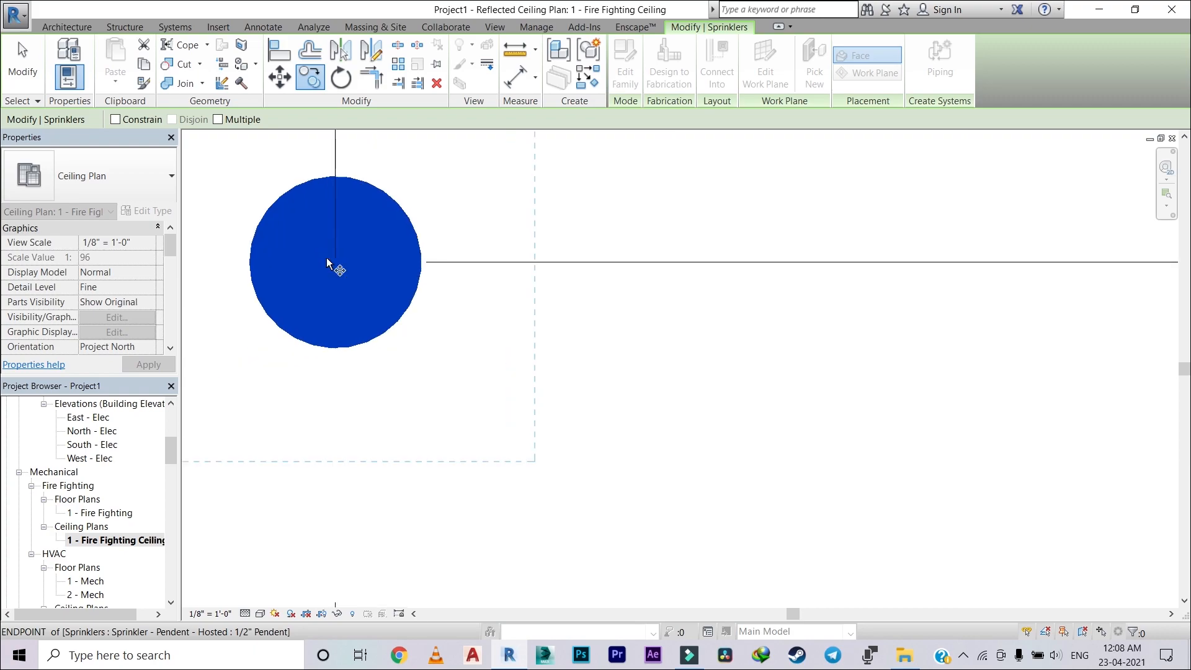
{"action": "scroll", "coordinate": [333, 259], "scroll_direction": "up", "scroll_amount": 3}
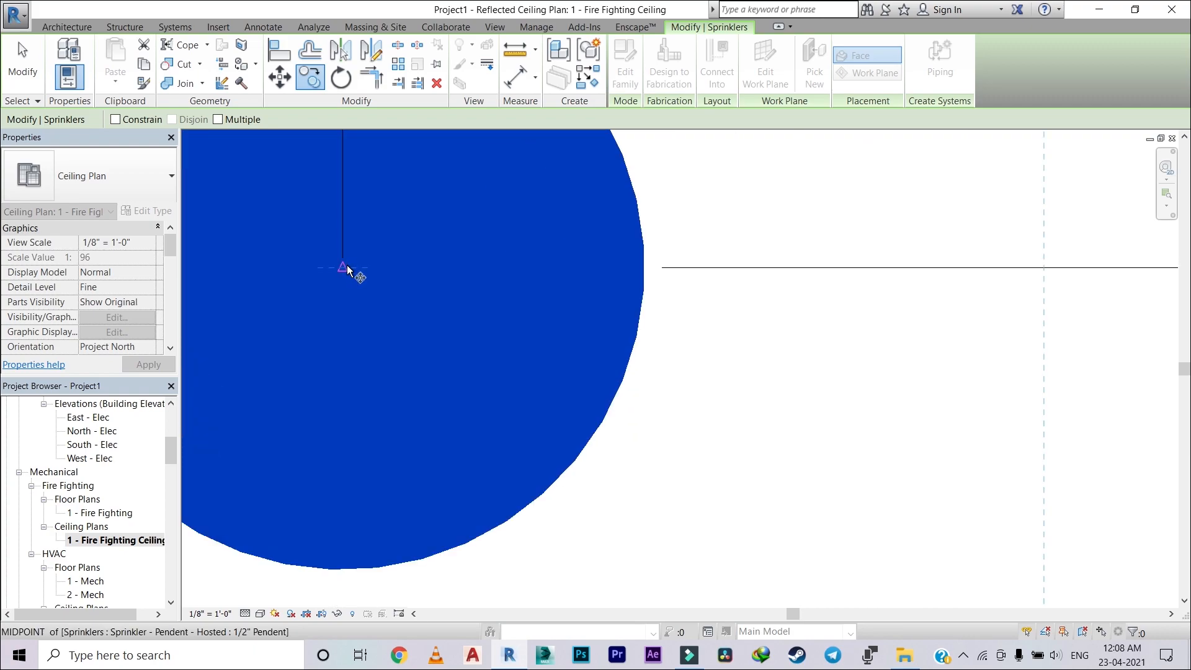
{"action": "left_click", "coordinate": [340, 266]}
{"action": "scroll", "coordinate": [559, 276], "scroll_direction": "down", "scroll_amount": 4}
{"action": "scroll", "coordinate": [621, 279], "scroll_direction": "down", "scroll_amount": 3}
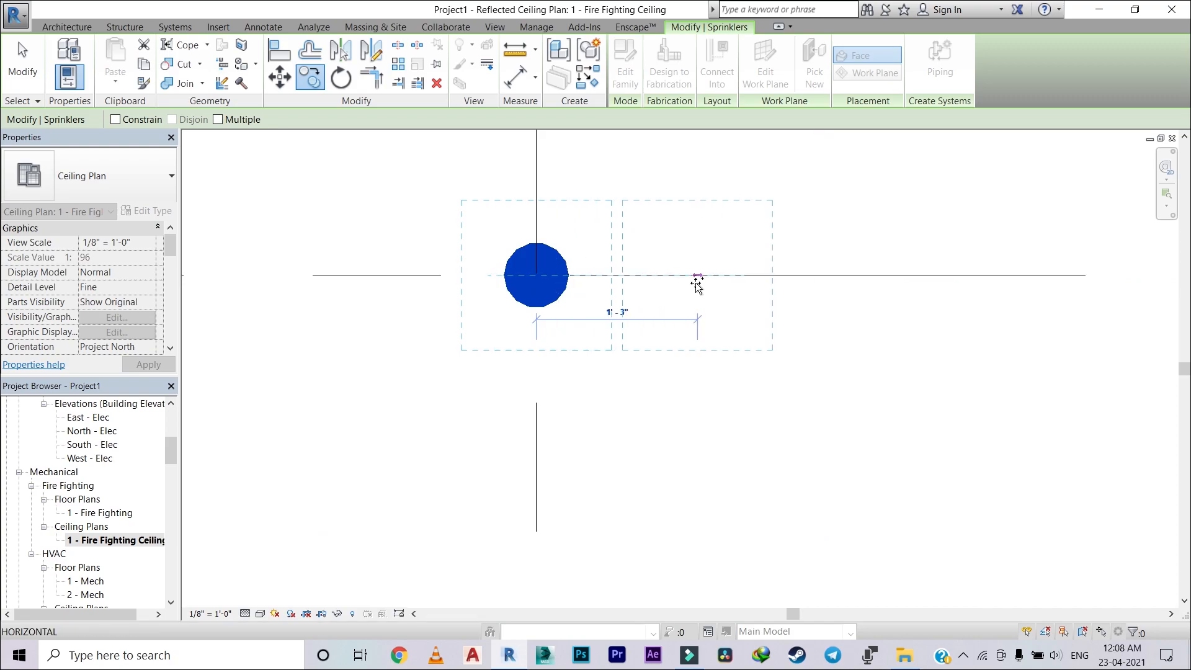
{"action": "middle_click_drag", "start_coordinate": [697, 282], "coordinate": [239, 306]}
{"action": "scroll", "coordinate": [410, 272], "scroll_direction": "down", "scroll_amount": 6}
{"action": "middle_click_drag", "start_coordinate": [577, 281], "coordinate": [425, 299]}
{"action": "scroll", "coordinate": [738, 292], "scroll_direction": "up", "scroll_amount": 3}
{"action": "scroll", "coordinate": [650, 298], "scroll_direction": "up", "scroll_amount": 4}
{"action": "scroll", "coordinate": [505, 298], "scroll_direction": "up", "scroll_amount": 2}
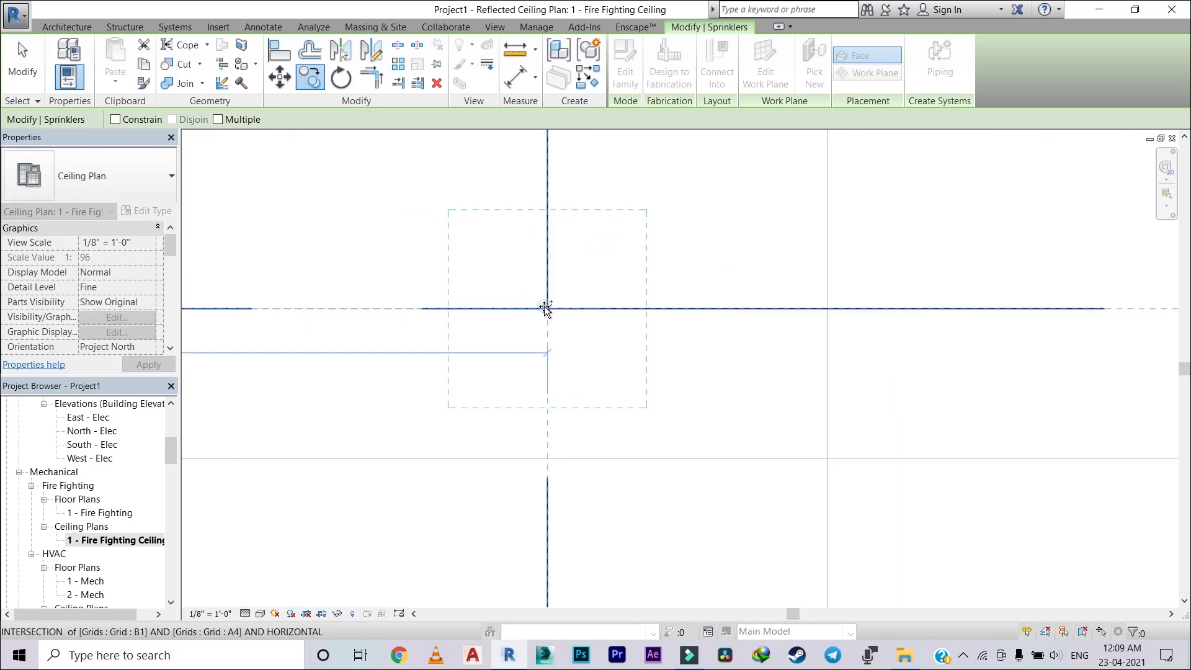
{"action": "left_click", "coordinate": [547, 308]}
Step: Copy the sprinkler at grids A4/B1 with the Multiple option from its centre to grid intersections A5/B1 and A6/B1
{"action": "scroll", "coordinate": [782, 263], "scroll_direction": "down", "scroll_amount": 5}
{"action": "middle_click_drag", "start_coordinate": [750, 287], "coordinate": [639, 334]}
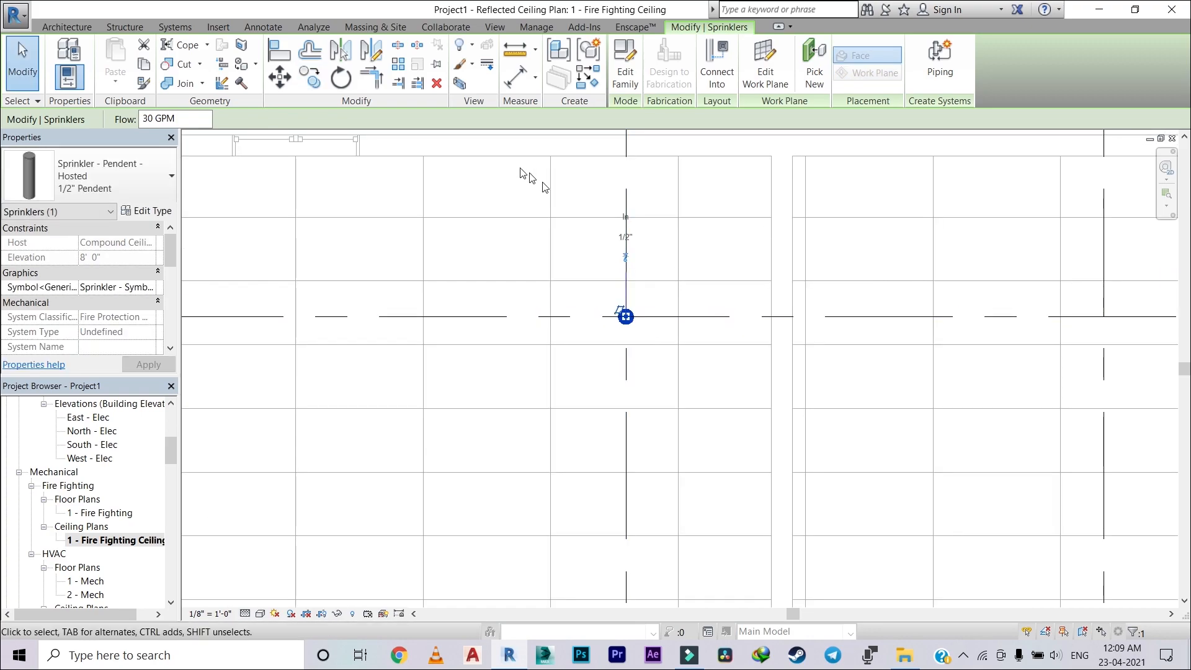
{"action": "left_click", "coordinate": [310, 78]}
{"action": "scroll", "coordinate": [639, 307], "scroll_direction": "up", "scroll_amount": 4}
{"action": "scroll", "coordinate": [569, 353], "scroll_direction": "up", "scroll_amount": 6}
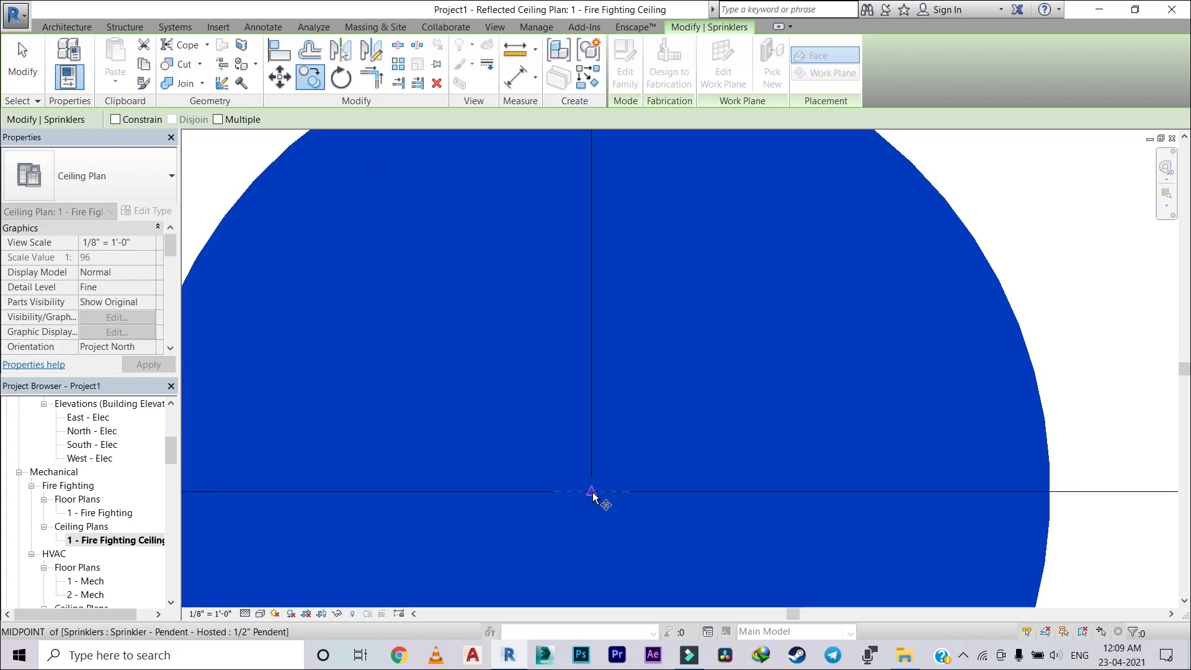
{"action": "left_click", "coordinate": [592, 492]}
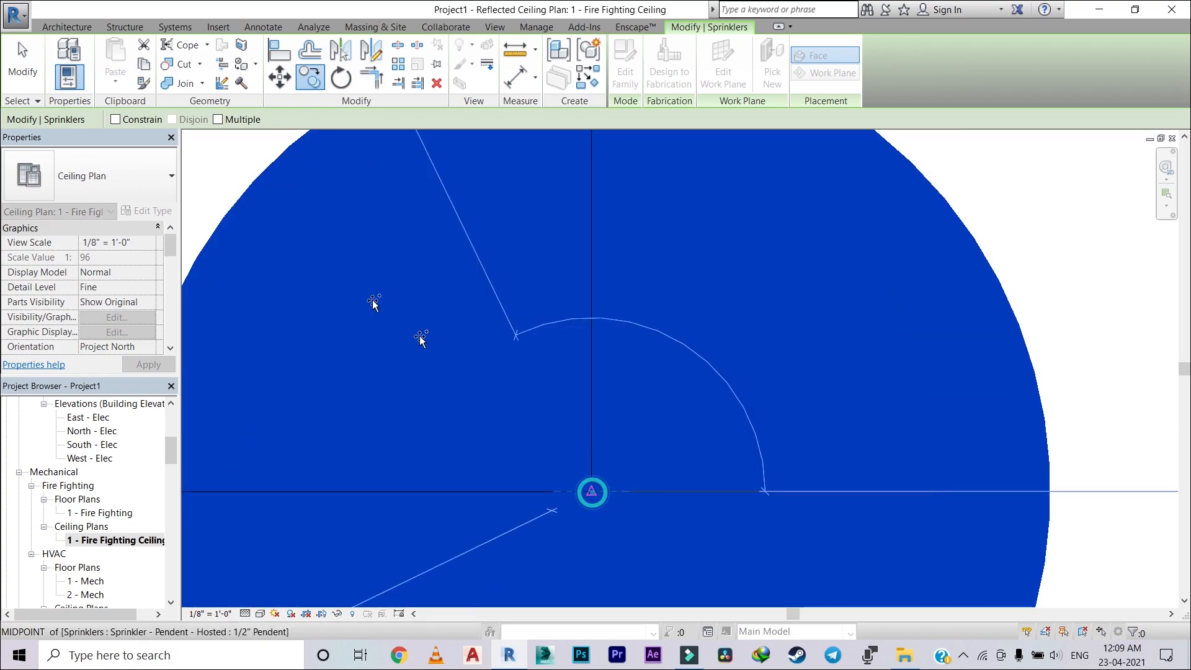
{"action": "left_click", "coordinate": [218, 120]}
{"action": "scroll", "coordinate": [645, 323], "scroll_direction": "down", "scroll_amount": 8}
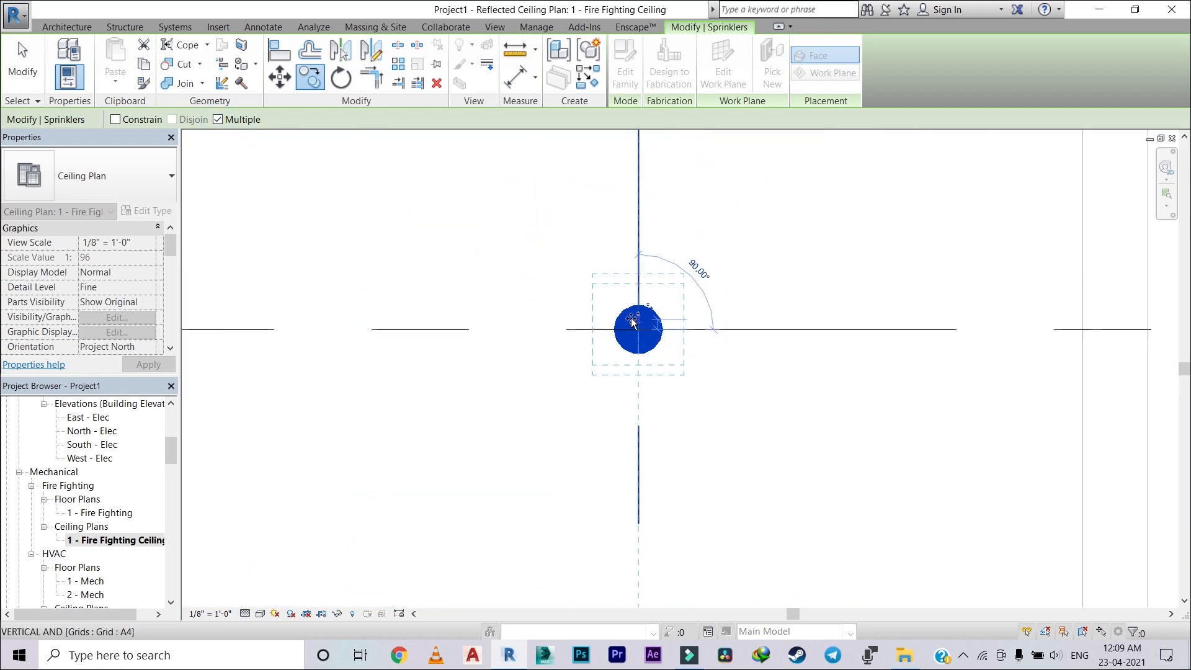
{"action": "scroll", "coordinate": [813, 314], "scroll_direction": "down", "scroll_amount": 10}
{"action": "middle_click_drag", "start_coordinate": [813, 313], "coordinate": [540, 340]}
{"action": "scroll", "coordinate": [787, 340], "scroll_direction": "up", "scroll_amount": 1}
{"action": "scroll", "coordinate": [730, 335], "scroll_direction": "up", "scroll_amount": 3}
{"action": "left_click", "coordinate": [676, 340]}
{"action": "scroll", "coordinate": [870, 313], "scroll_direction": "down", "scroll_amount": 4}
{"action": "middle_click_drag", "start_coordinate": [870, 313], "coordinate": [447, 310]}
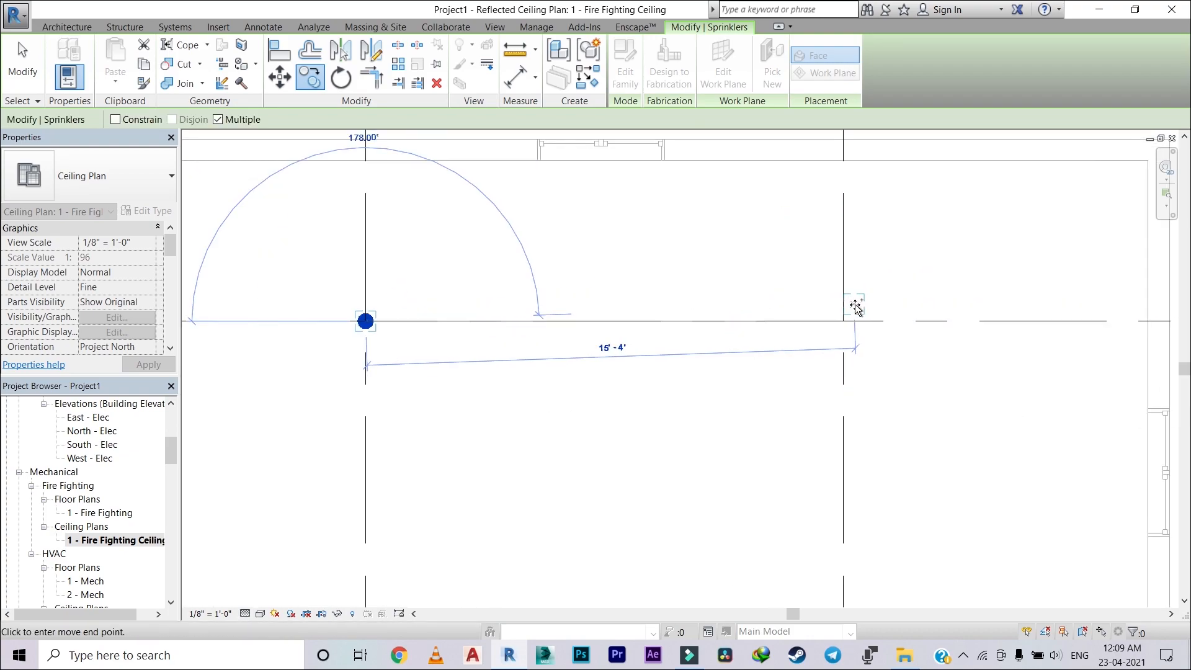
{"action": "scroll", "coordinate": [835, 322], "scroll_direction": "up", "scroll_amount": 4}
{"action": "left_click", "coordinate": [835, 333]}
Step: Continue the multiple copy by placing sprinklers along grid B2 at its intersections with grids A3 to A6
{"action": "scroll", "coordinate": [937, 298], "scroll_direction": "down", "scroll_amount": 5}
{"action": "middle_click_drag", "start_coordinate": [859, 323], "coordinate": [994, 271]}
{"action": "scroll", "coordinate": [647, 342], "scroll_direction": "up", "scroll_amount": 6}
{"action": "left_click", "coordinate": [667, 365]}
{"action": "scroll", "coordinate": [744, 324], "scroll_direction": "down", "scroll_amount": 4}
{"action": "middle_click_drag", "start_coordinate": [745, 324], "coordinate": [477, 331]}
{"action": "left_click", "coordinate": [751, 335]}
{"action": "scroll", "coordinate": [776, 319], "scroll_direction": "down", "scroll_amount": 4}
{"action": "middle_click_drag", "start_coordinate": [822, 319], "coordinate": [753, 337]}
{"action": "left_click", "coordinate": [850, 337]}
{"action": "scroll", "coordinate": [771, 347], "scroll_direction": "up", "scroll_amount": 6}
{"action": "left_click", "coordinate": [771, 314]}
{"action": "scroll", "coordinate": [831, 359], "scroll_direction": "down", "scroll_amount": 5}
Step: Place further sprinkler copies along grid B3 at its intersections with grids A1 to A6
{"action": "middle_click_drag", "start_coordinate": [471, 335], "coordinate": [597, 359]}
{"action": "left_click", "coordinate": [490, 325]}
{"action": "scroll", "coordinate": [533, 320], "scroll_direction": "down", "scroll_amount": 5}
{"action": "middle_click_drag", "start_coordinate": [664, 308], "coordinate": [490, 329]}
{"action": "left_click", "coordinate": [519, 338]}
{"action": "middle_click_drag", "start_coordinate": [738, 303], "coordinate": [551, 338]}
{"action": "scroll", "coordinate": [626, 363], "scroll_direction": "up", "scroll_amount": 5}
{"action": "left_click", "coordinate": [635, 367]}
{"action": "scroll", "coordinate": [664, 384], "scroll_direction": "up", "scroll_amount": 5}
{"action": "left_click", "coordinate": [664, 384]}
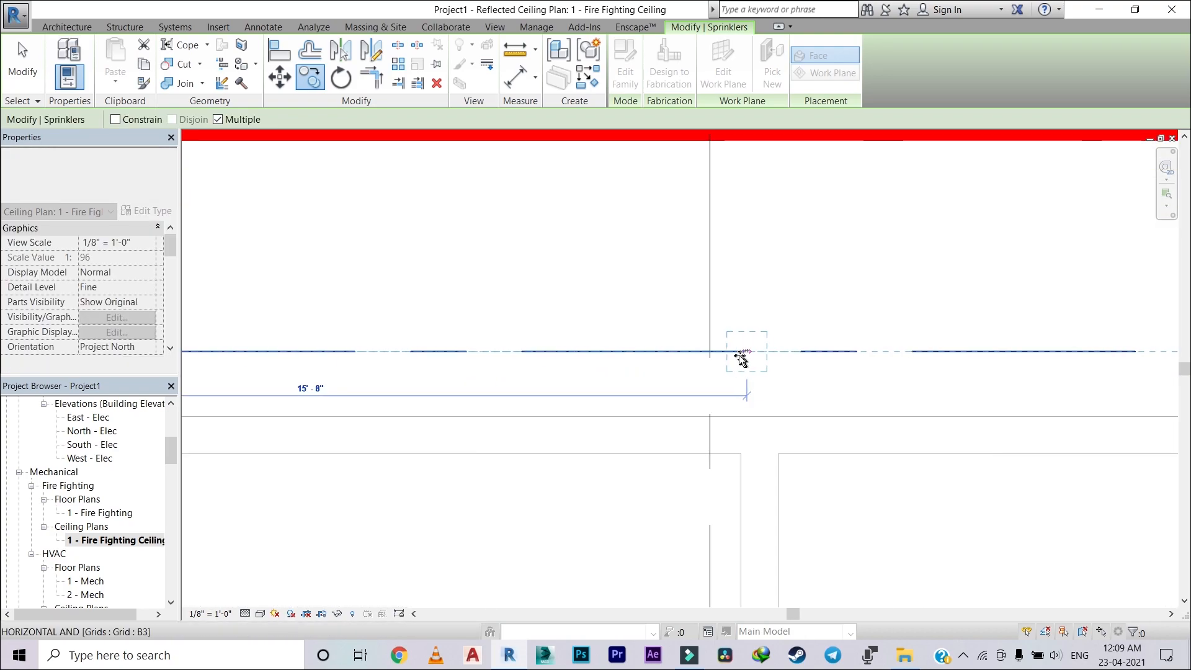
{"action": "scroll", "coordinate": [691, 305], "scroll_direction": "down", "scroll_amount": 5}
{"action": "scroll", "coordinate": [648, 343], "scroll_direction": "up", "scroll_amount": 6}
{"action": "left_click", "coordinate": [650, 332]}
{"action": "middle_click_drag", "start_coordinate": [918, 322], "coordinate": [645, 341]}
{"action": "left_click", "coordinate": [670, 356]}
Step: Place sprinkler copies along grid B4 at its intersections with grids A1 to A6 and end the copying
{"action": "scroll", "coordinate": [676, 353], "scroll_direction": "down", "scroll_amount": 4}
{"action": "left_click", "coordinate": [817, 345]}
{"action": "scroll", "coordinate": [620, 347], "scroll_direction": "up", "scroll_amount": 5}
{"action": "left_click", "coordinate": [567, 382]}
{"action": "scroll", "coordinate": [583, 372], "scroll_direction": "down", "scroll_amount": 5}
{"action": "left_click", "coordinate": [649, 341]}
{"action": "scroll", "coordinate": [682, 347], "scroll_direction": "down", "scroll_amount": 5}
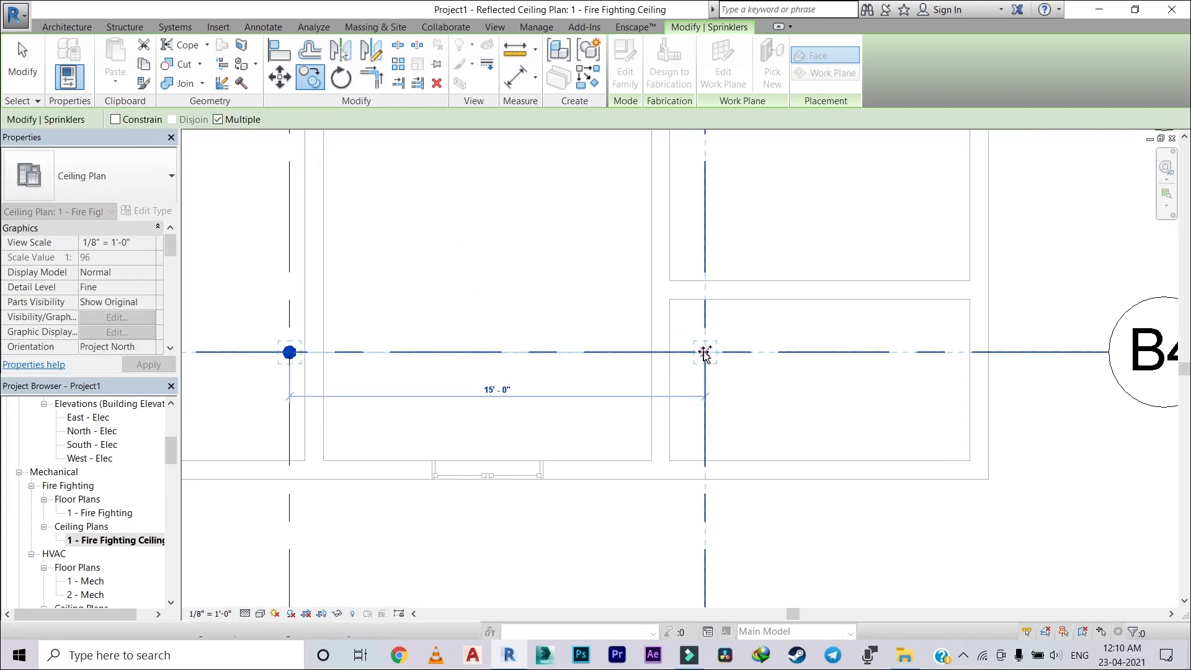
{"action": "key", "text": "Escape"}
{"action": "key", "text": "Escape"}
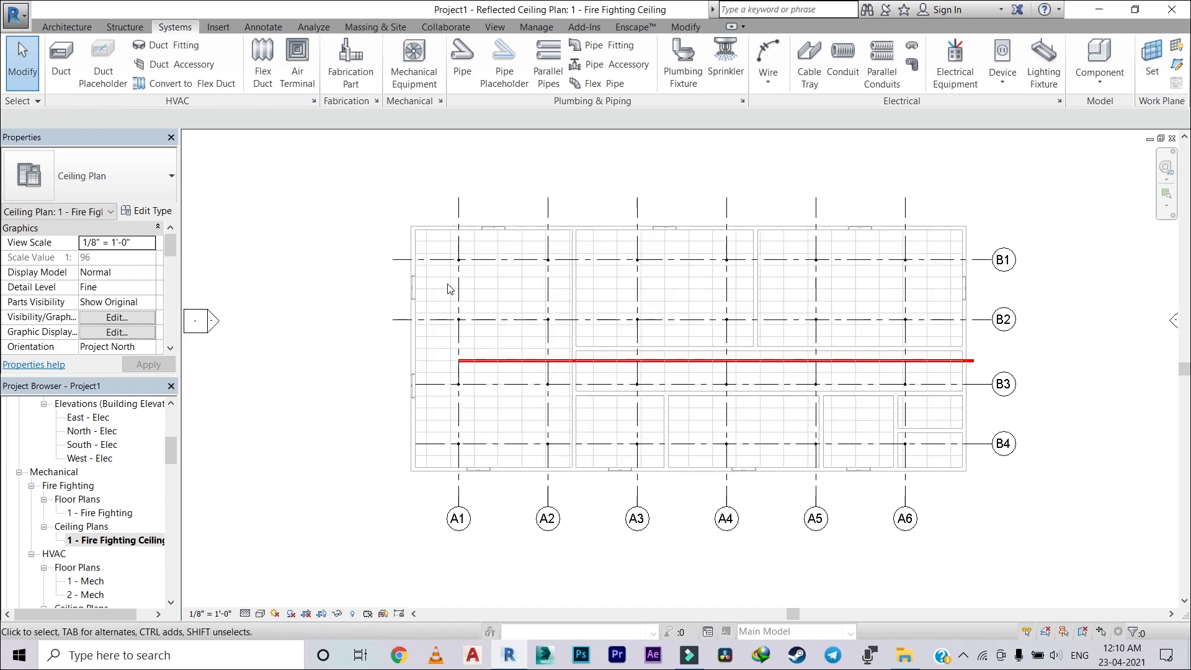
Step: Create a Fire Protection Wet piping system from the sprinkler at grids A6/B1 and open the system for editing
{"action": "scroll", "coordinate": [436, 263], "scroll_direction": "up", "scroll_amount": 3}
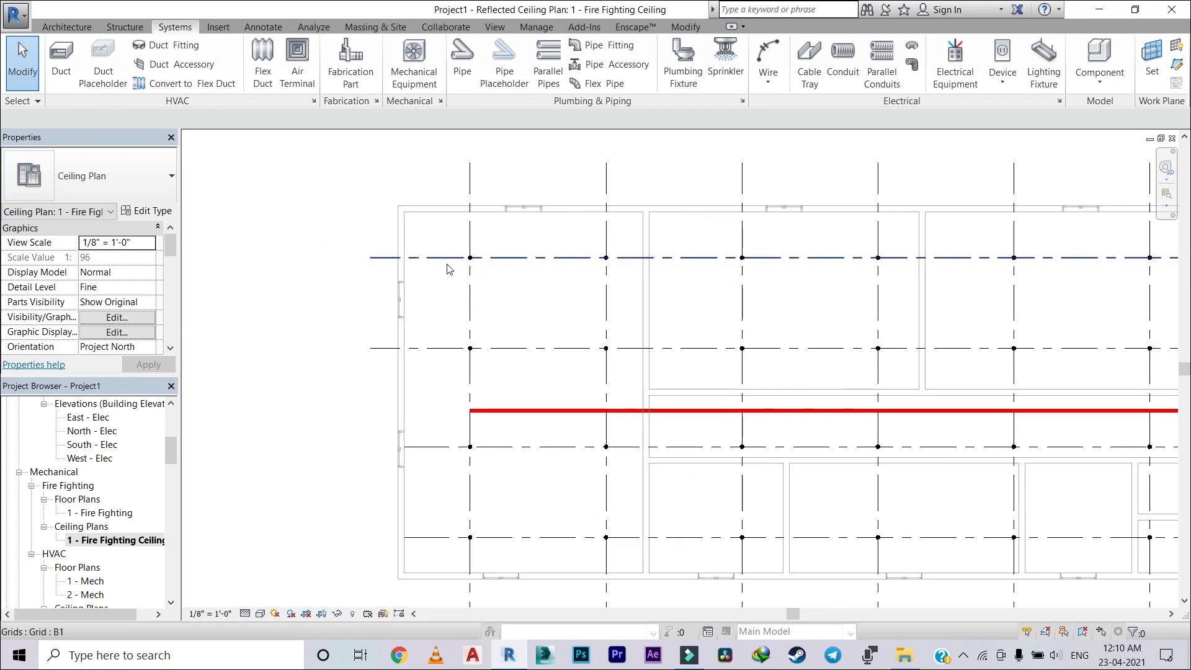
{"action": "scroll", "coordinate": [462, 269], "scroll_direction": "down", "scroll_amount": 5}
{"action": "middle_click_drag", "start_coordinate": [443, 276], "coordinate": [439, 275]}
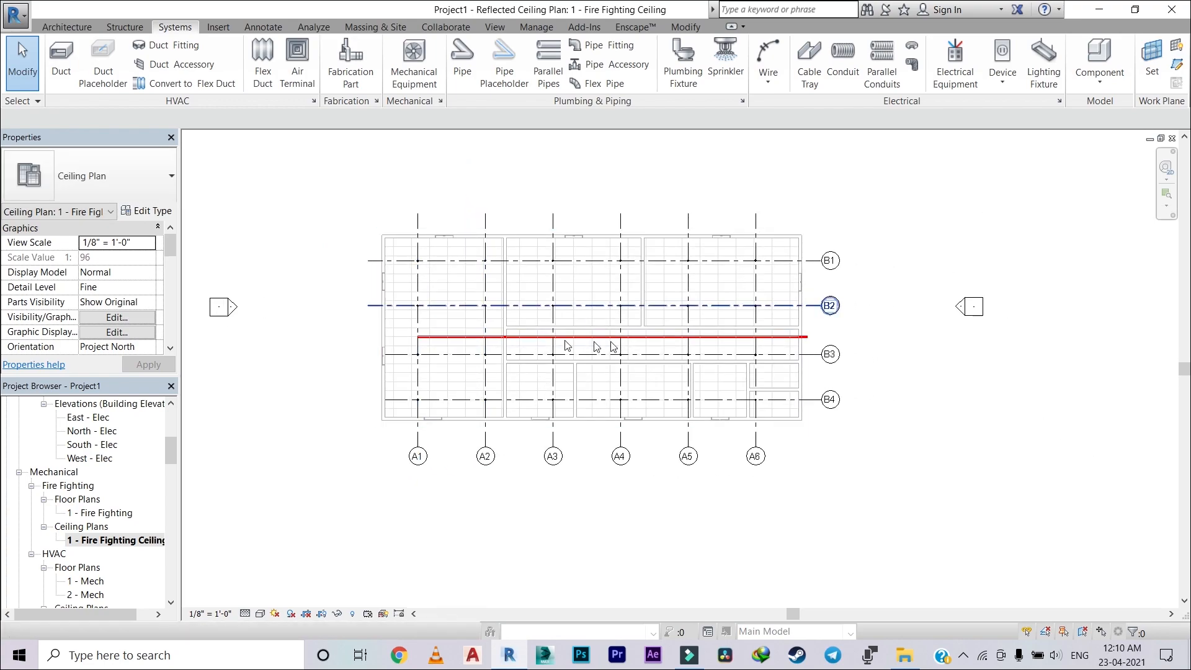
{"action": "scroll", "coordinate": [605, 266], "scroll_direction": "up", "scroll_amount": 2}
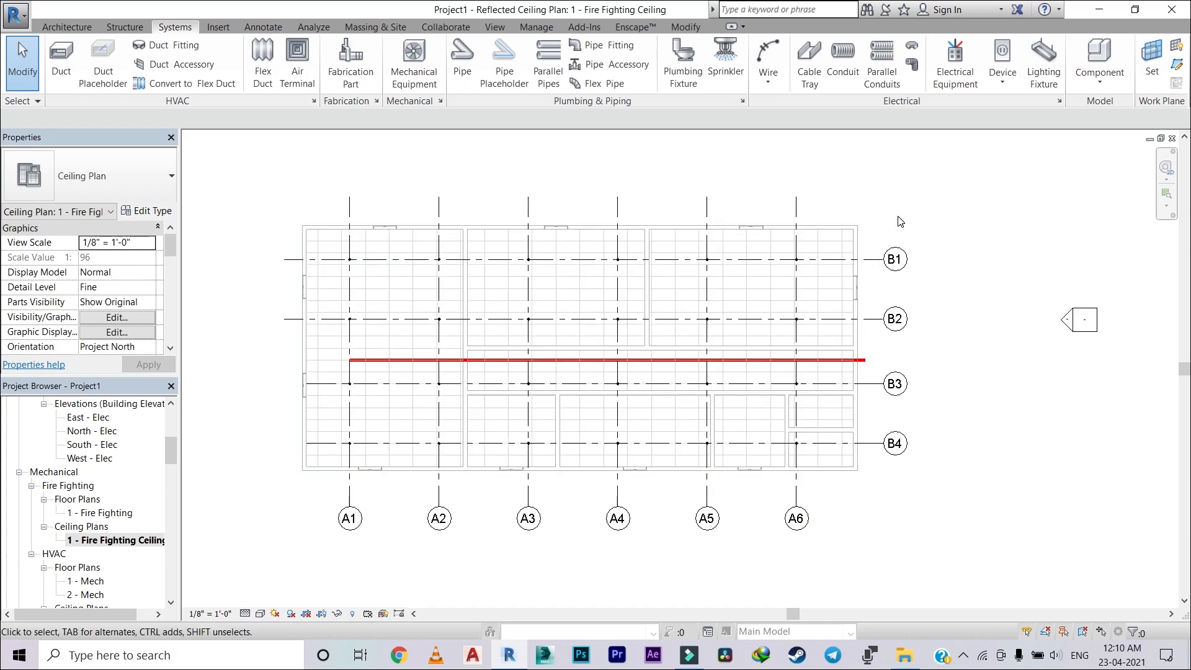
{"action": "scroll", "coordinate": [811, 262], "scroll_direction": "up", "scroll_amount": 5}
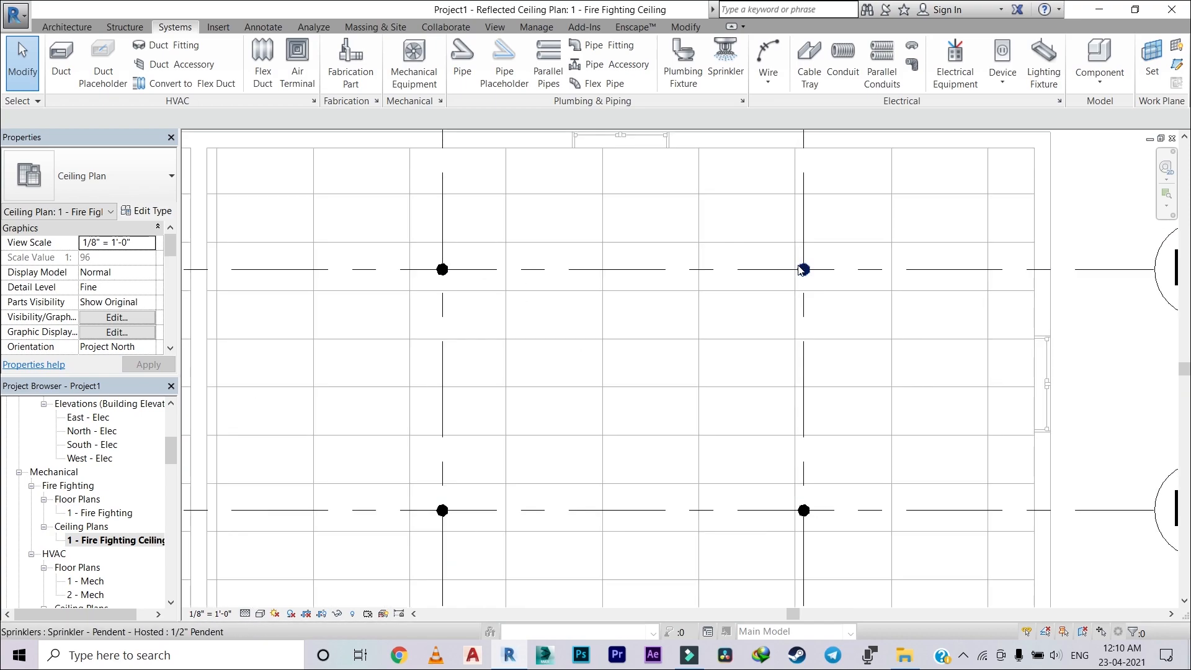
{"action": "left_click", "coordinate": [802, 268]}
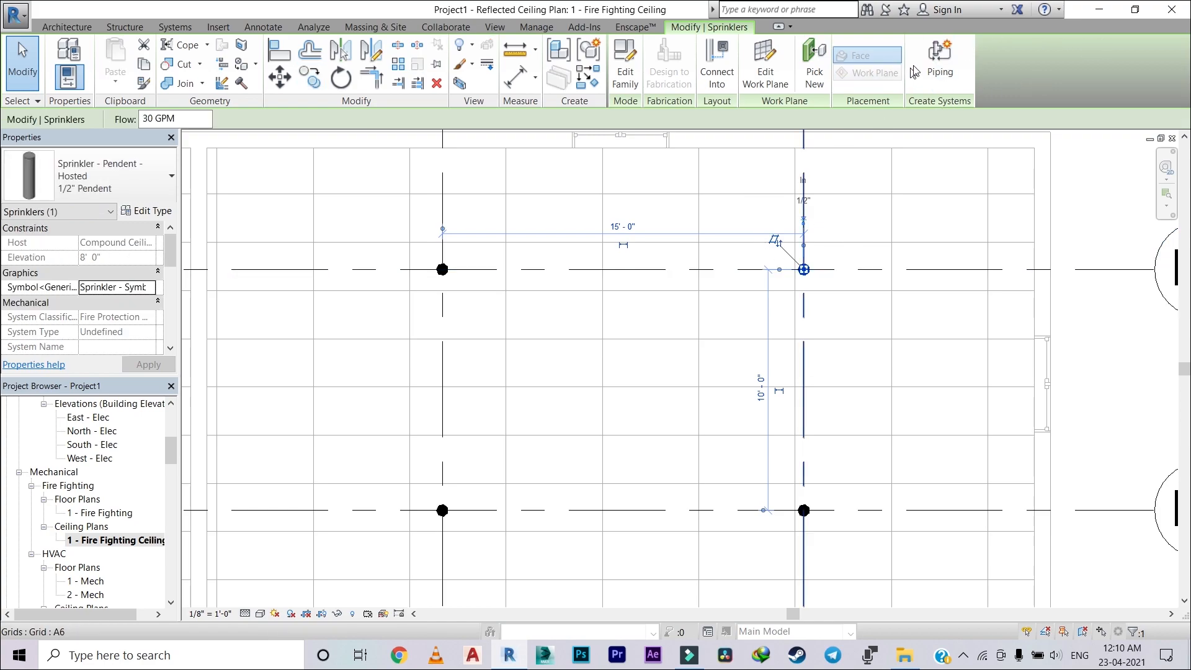
{"action": "left_click", "coordinate": [935, 57]}
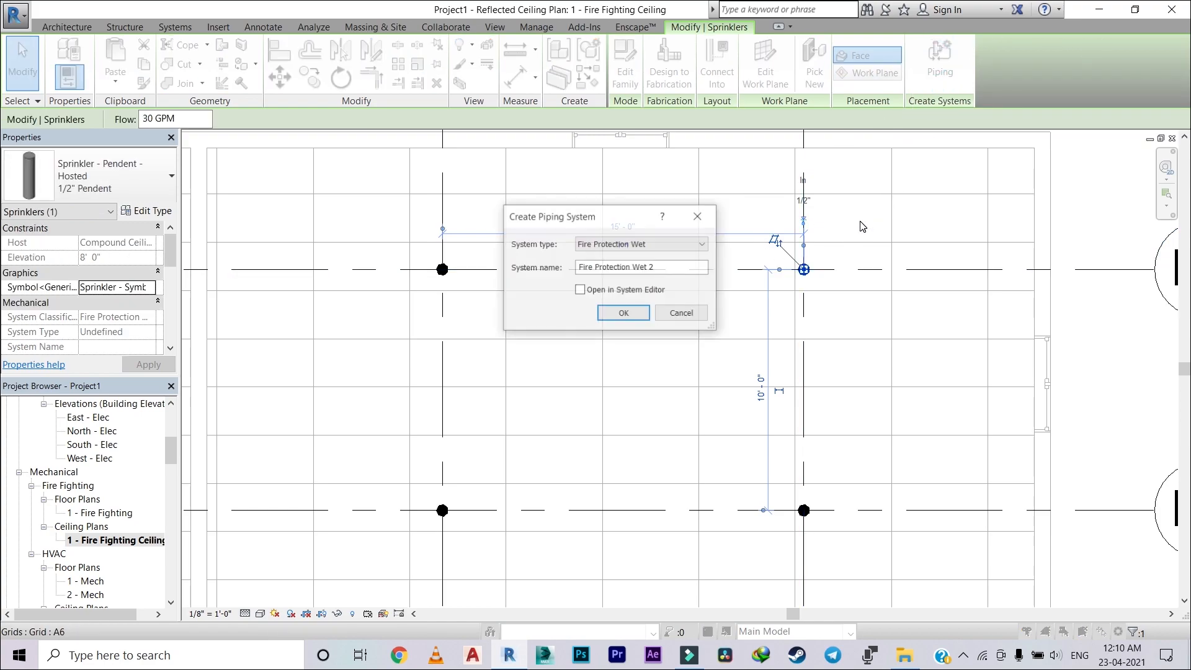
{"action": "left_click", "coordinate": [684, 247]}
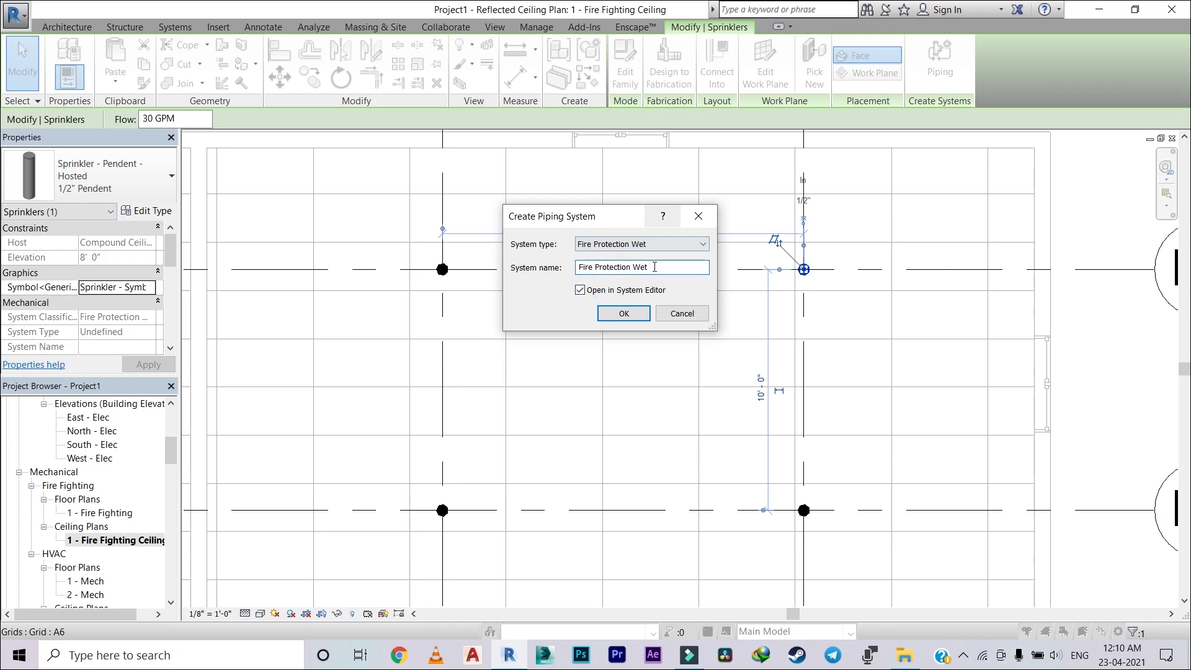
{"action": "left_click", "coordinate": [624, 313]}
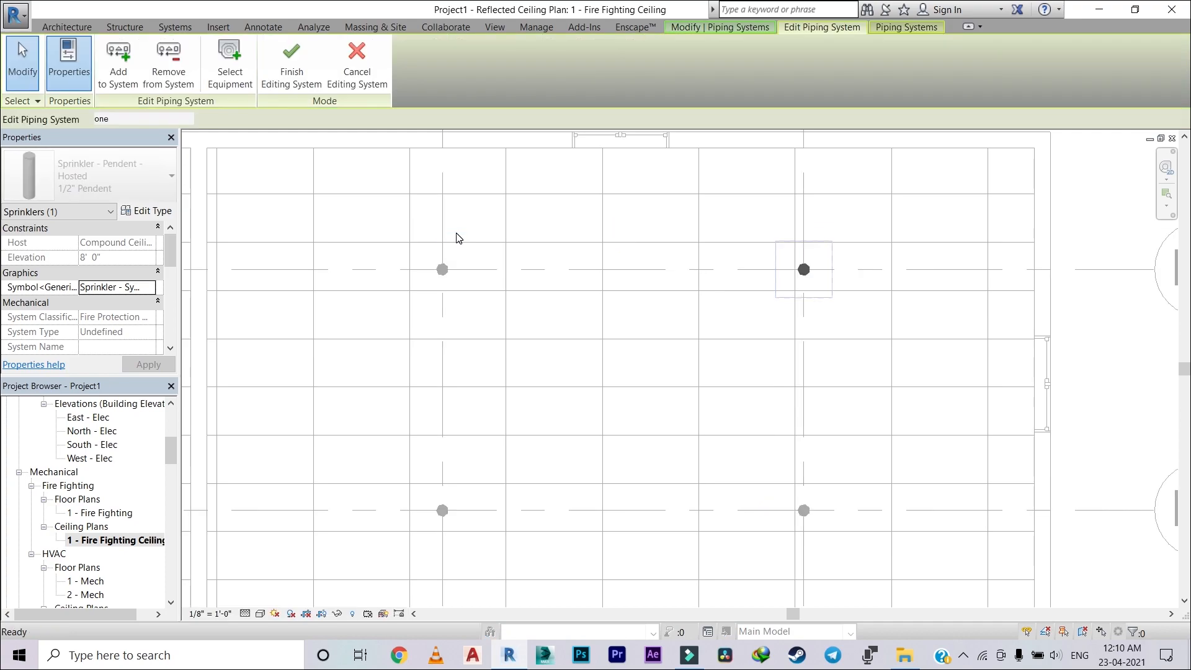
Step: Add all the remaining sprinklers in the plan to the Fire Protection Wet system and finish editing it
{"action": "scroll", "coordinate": [359, 236], "scroll_direction": "down", "scroll_amount": 5}
{"action": "middle_click_drag", "start_coordinate": [392, 240], "coordinate": [839, 207]}
{"action": "left_click_drag", "start_coordinate": [662, 342], "coordinate": [417, 225]}
{"action": "left_click_drag", "start_coordinate": [330, 234], "coordinate": [331, 233]}
{"action": "left_click_drag", "start_coordinate": [816, 170], "coordinate": [452, 231]}
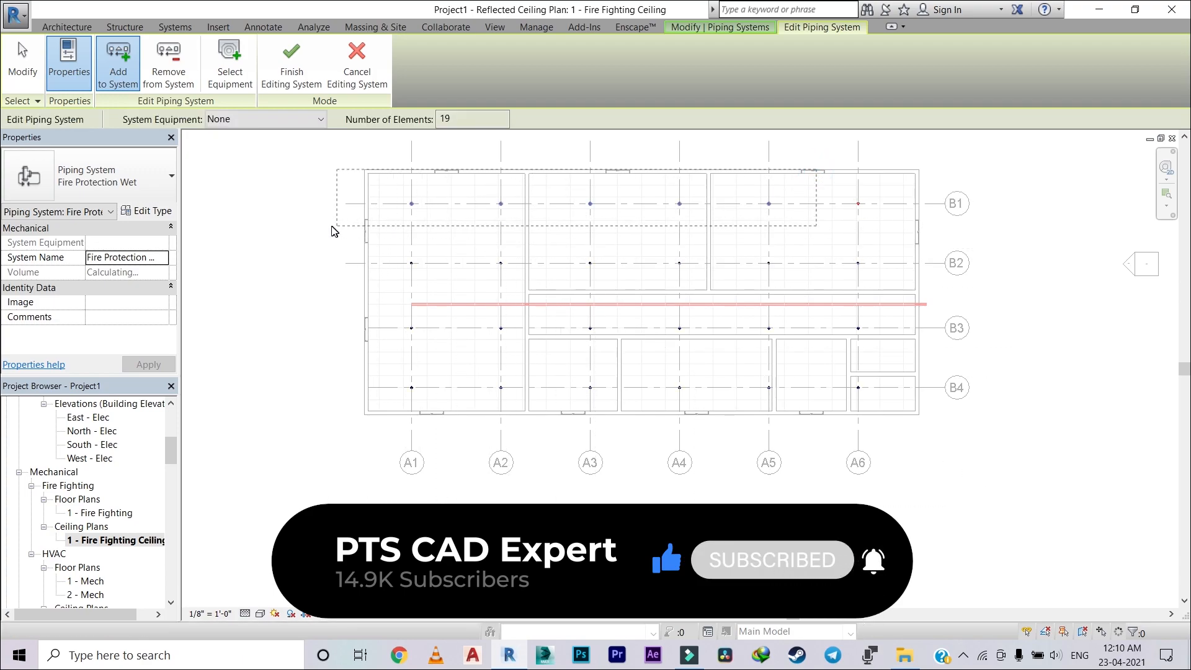
{"action": "left_click_drag", "start_coordinate": [333, 231], "coordinate": [333, 230]}
{"action": "left_click", "coordinate": [291, 62]}
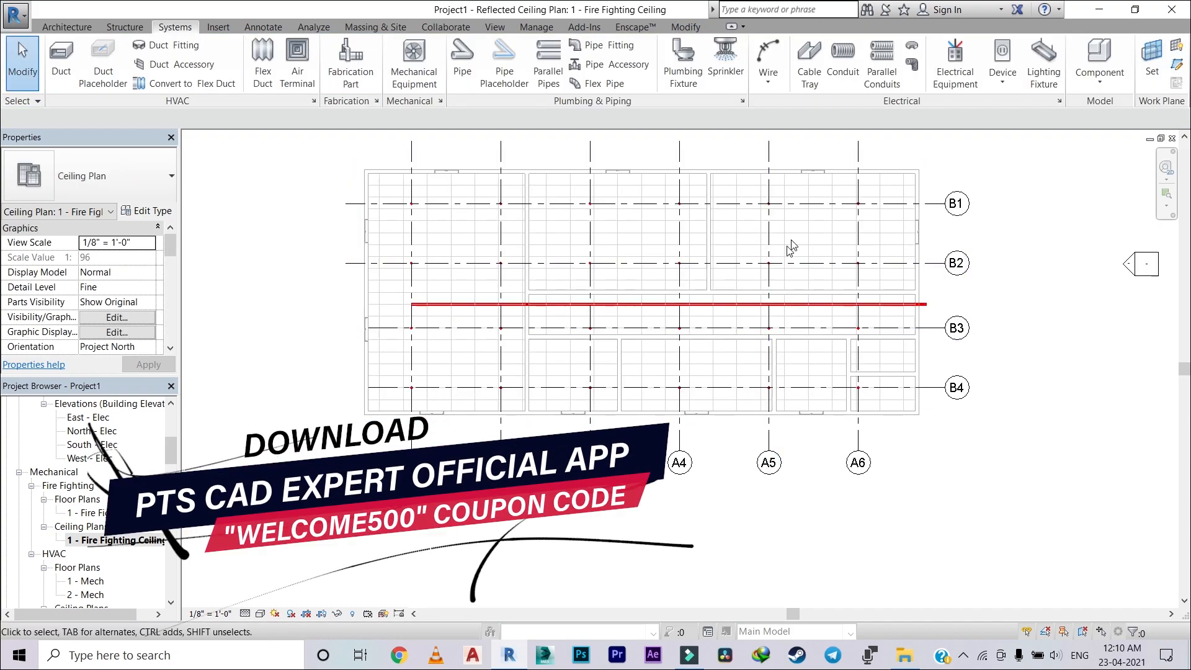
Step: Undo adding the sprinklers to the Fire Protection Wet system and cancel the system editing
{"action": "scroll", "coordinate": [760, 282], "scroll_direction": "up", "scroll_amount": 8}
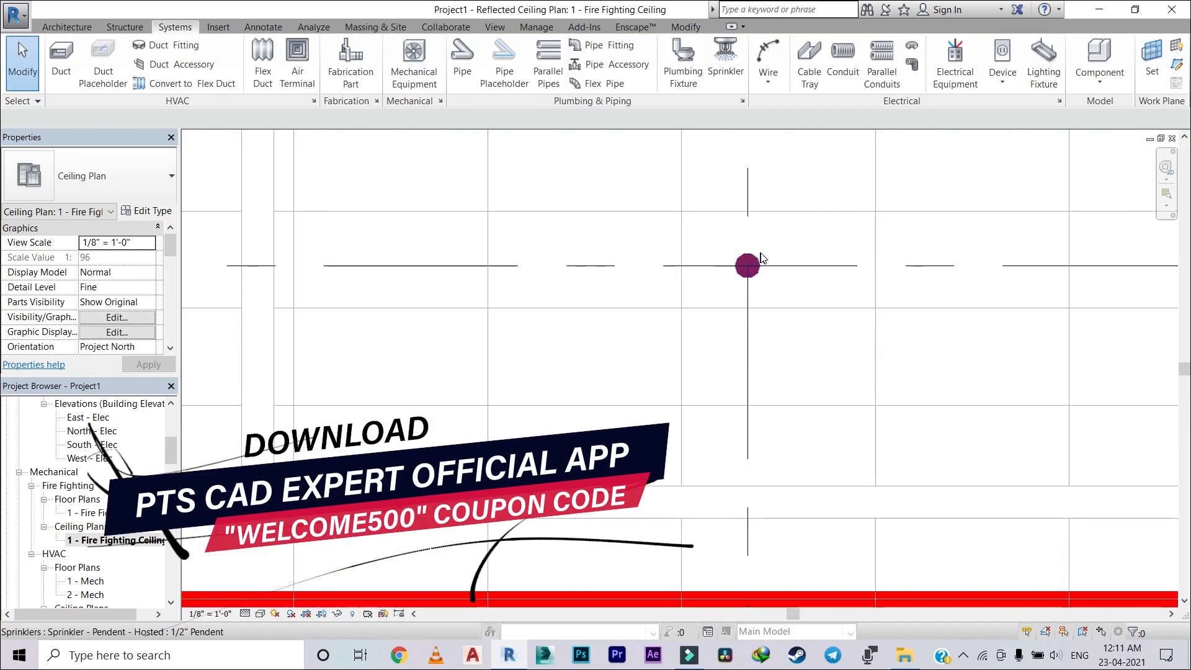
{"action": "scroll", "coordinate": [759, 258], "scroll_direction": "down", "scroll_amount": 10}
{"action": "middle_click_drag", "start_coordinate": [535, 308], "coordinate": [466, 319]}
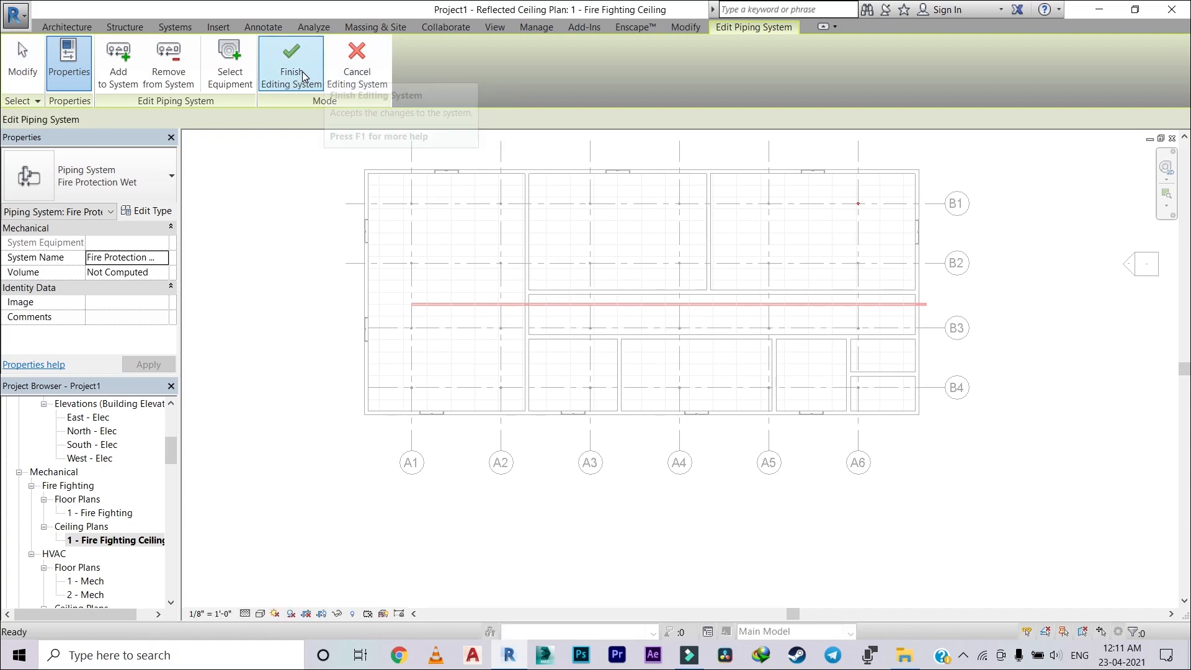
{"action": "left_click", "coordinate": [353, 64]}
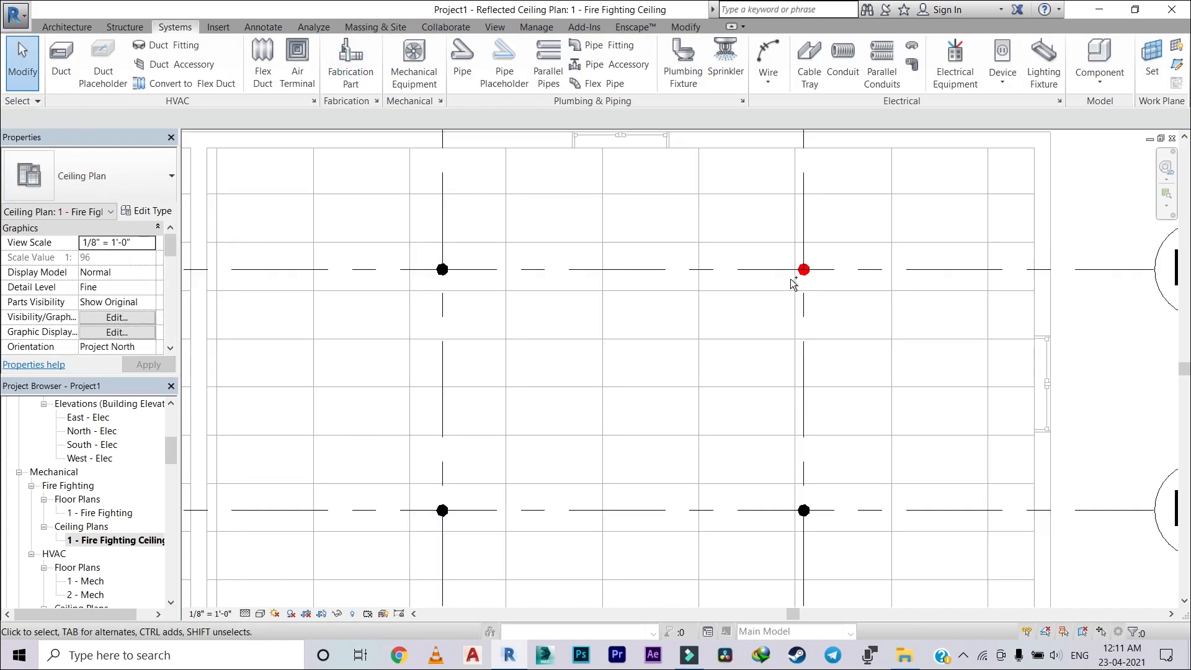
Step: Try to connect the sprinkler at grids A6/B2 into the 4" main pipe
{"action": "scroll", "coordinate": [614, 282], "scroll_direction": "down", "scroll_amount": 5}
{"action": "middle_click_drag", "start_coordinate": [821, 275], "coordinate": [926, 270]}
{"action": "scroll", "coordinate": [426, 296], "scroll_direction": "up", "scroll_amount": 2}
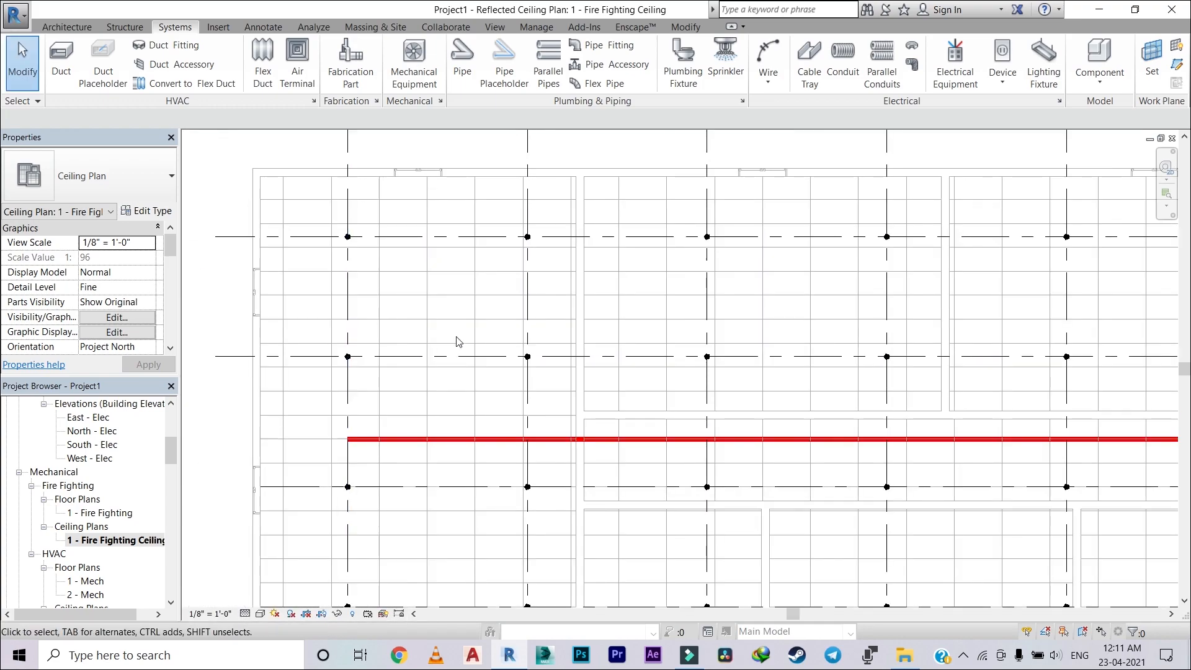
{"action": "scroll", "coordinate": [648, 244], "scroll_direction": "down", "scroll_amount": 3}
{"action": "middle_click_drag", "start_coordinate": [854, 284], "coordinate": [604, 225]}
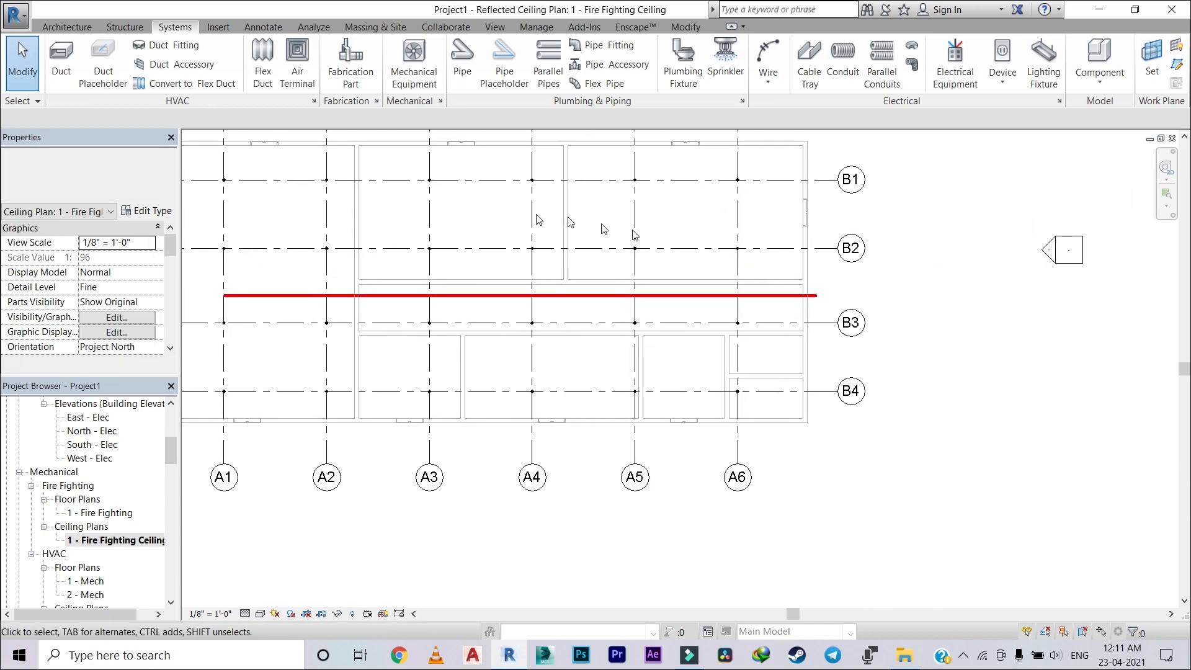
{"action": "scroll", "coordinate": [736, 259], "scroll_direction": "up", "scroll_amount": 2}
{"action": "scroll", "coordinate": [713, 255], "scroll_direction": "up", "scroll_amount": 4}
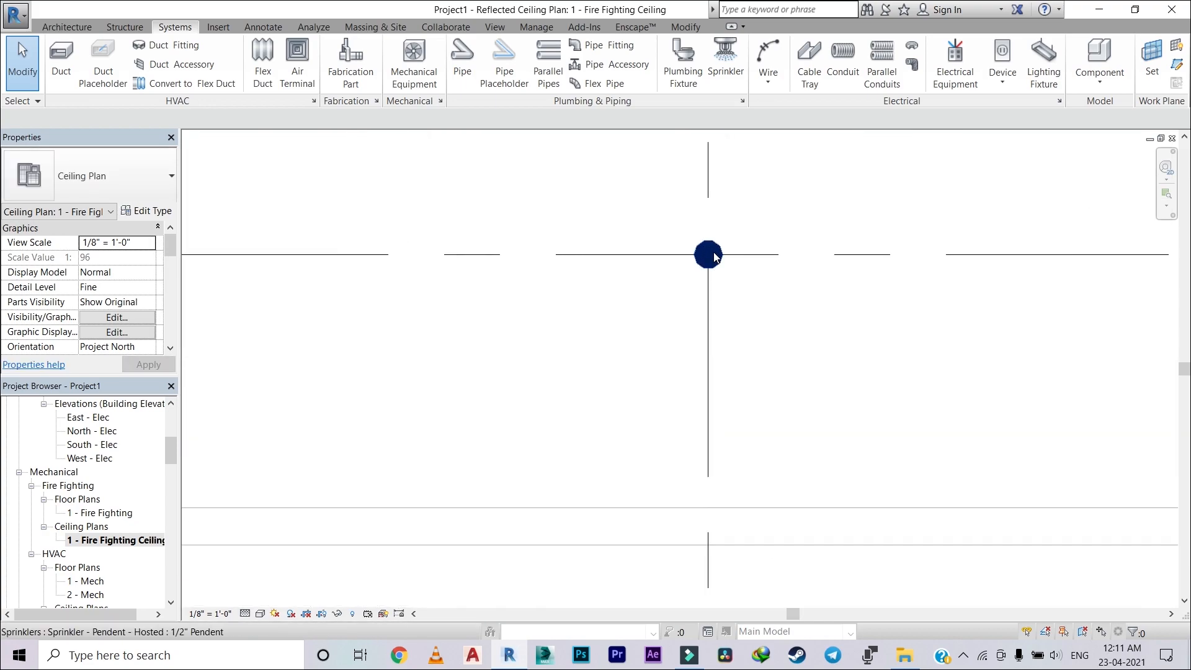
{"action": "left_click", "coordinate": [714, 256]}
{"action": "scroll", "coordinate": [772, 279], "scroll_direction": "down", "scroll_amount": 2}
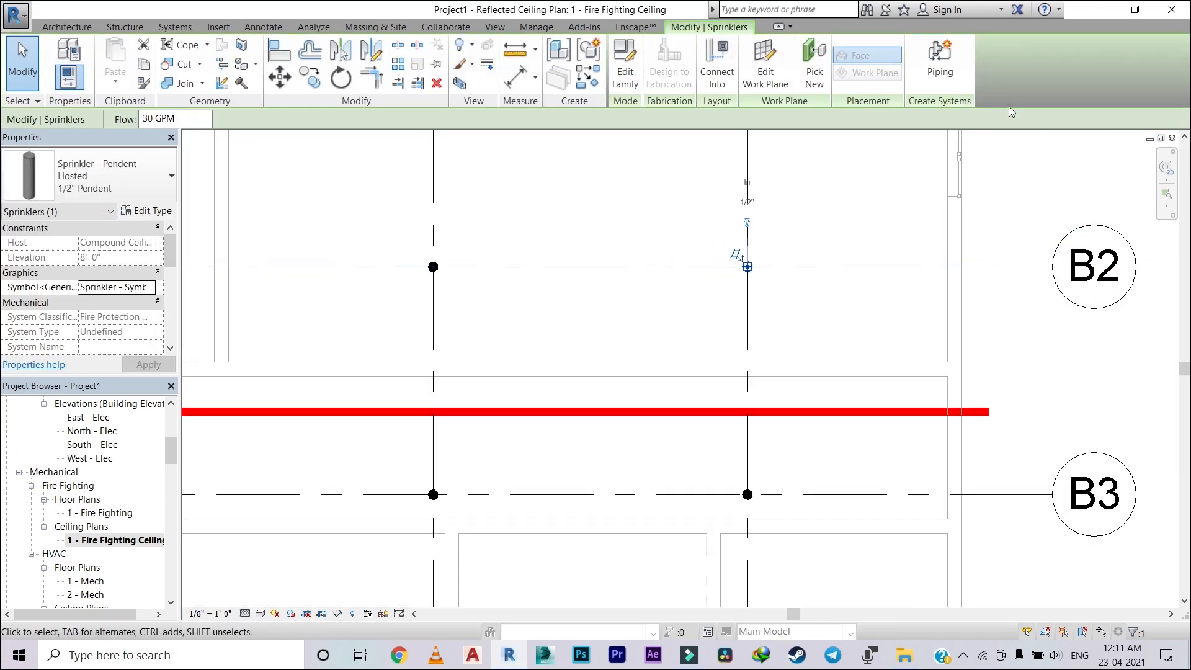
{"action": "left_click", "coordinate": [942, 62]}
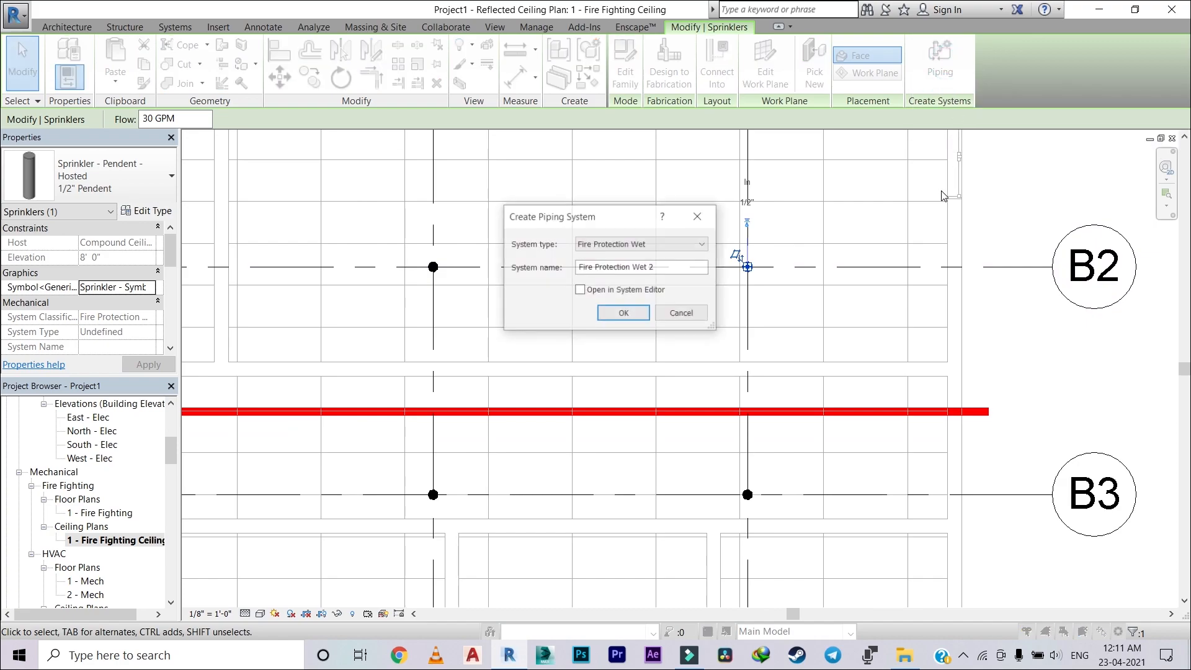
{"action": "left_click", "coordinate": [692, 315]}
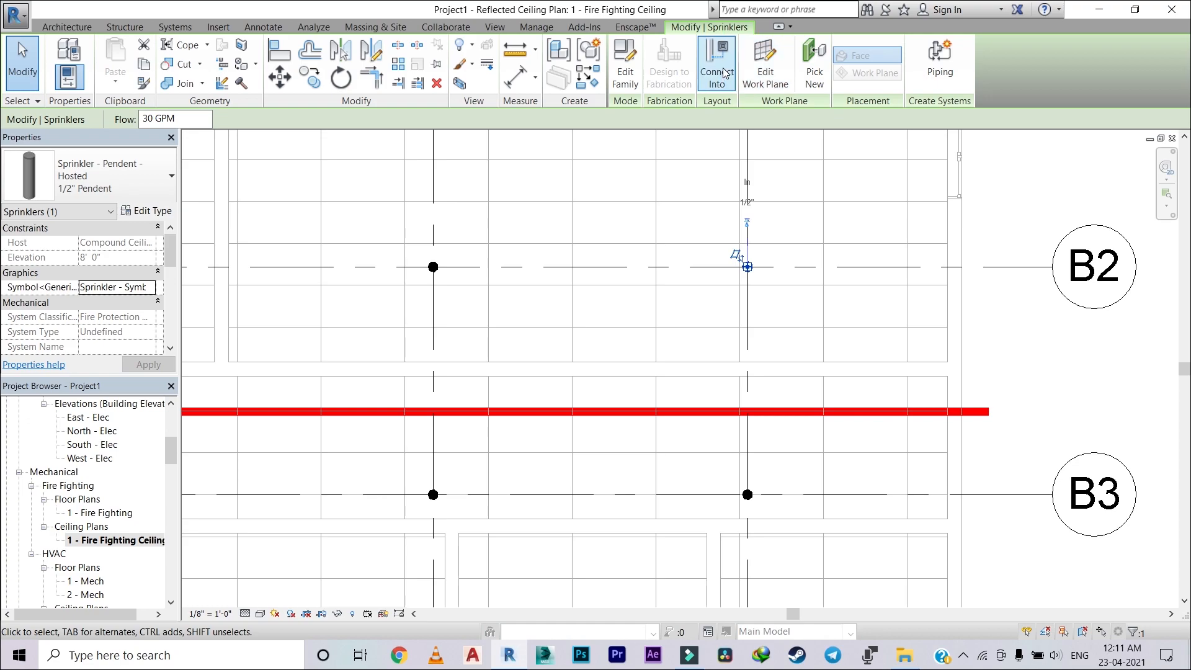
{"action": "scroll", "coordinate": [762, 337], "scroll_direction": "up", "scroll_amount": 3}
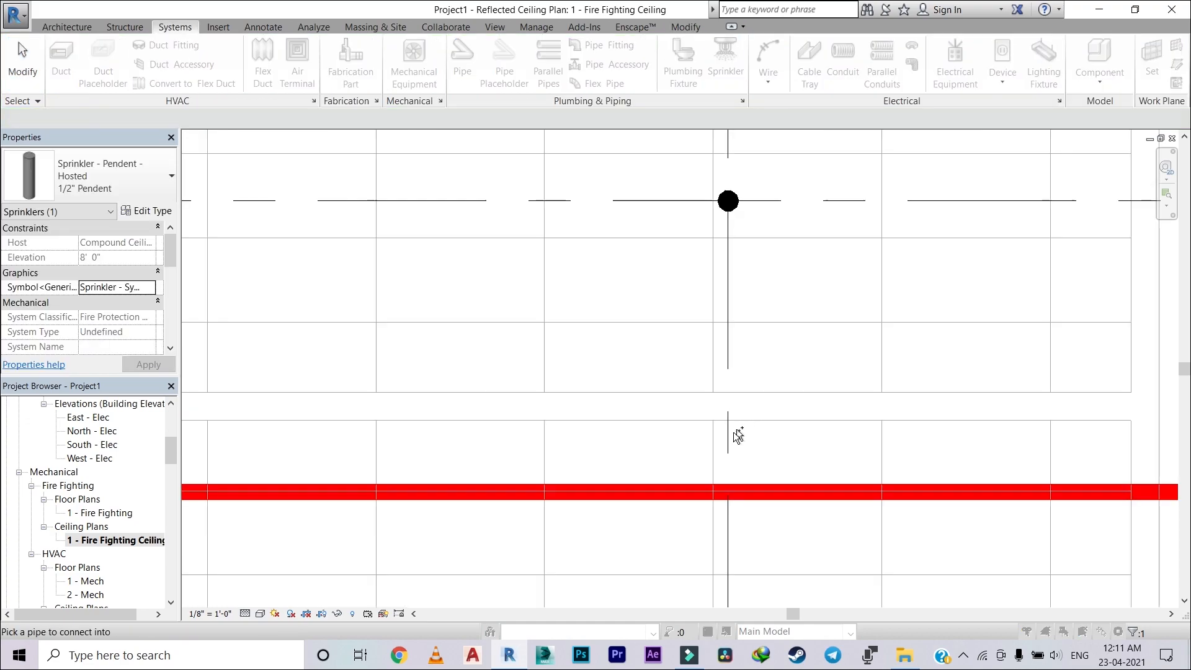
{"action": "left_click", "coordinate": [743, 487]}
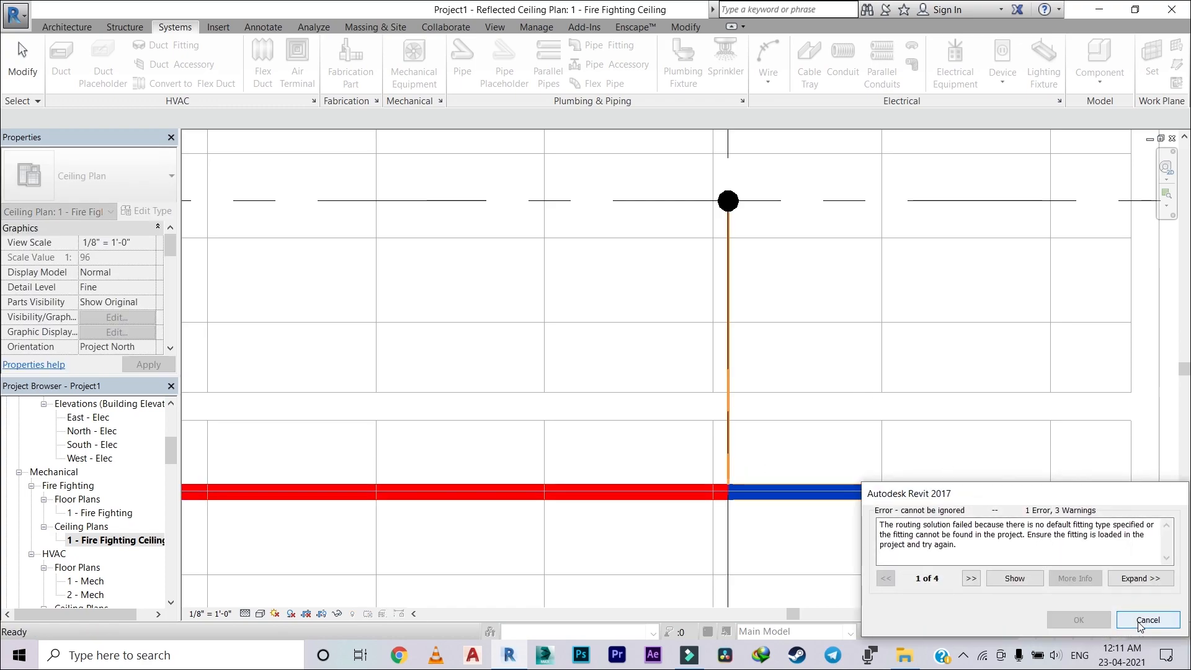
{"action": "key", "text": "Escape"}
{"action": "scroll", "coordinate": [786, 357], "scroll_direction": "down", "scroll_amount": 5}
{"action": "middle_click_drag", "start_coordinate": [793, 367], "coordinate": [749, 300]}
{"action": "scroll", "coordinate": [719, 313], "scroll_direction": "up", "scroll_amount": 5}
{"action": "scroll", "coordinate": [824, 380], "scroll_direction": "down", "scroll_amount": 5}
{"action": "scroll", "coordinate": [746, 347], "scroll_direction": "up", "scroll_amount": 4}
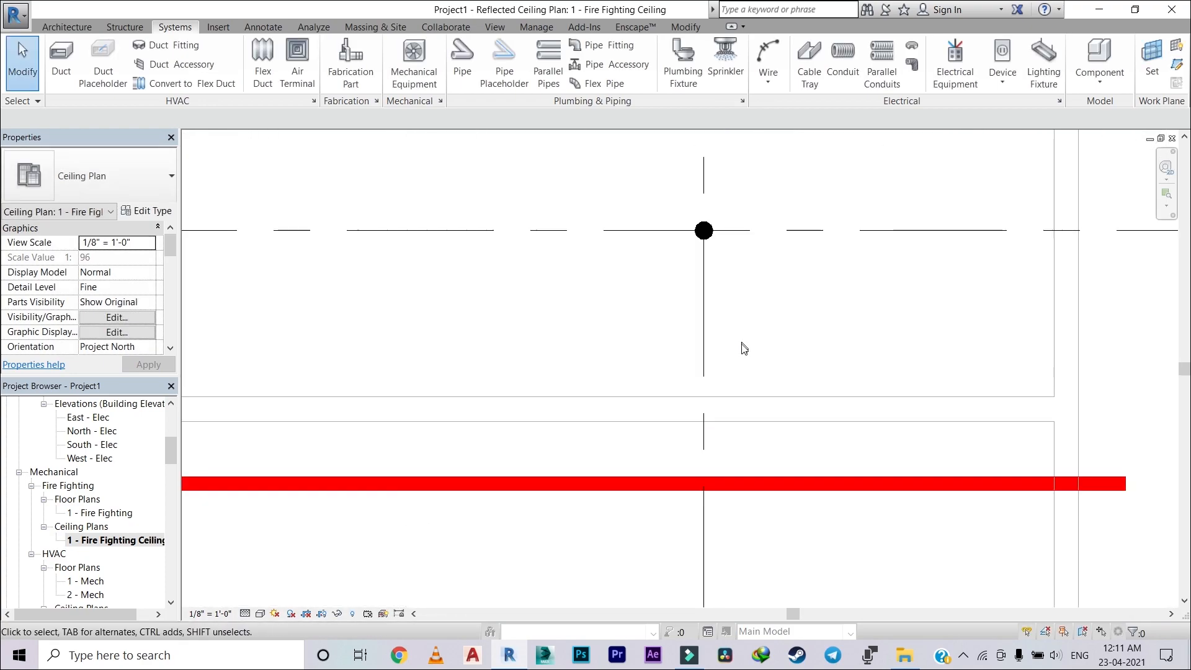
{"action": "left_click", "coordinate": [733, 482]}
{"action": "scroll", "coordinate": [711, 225], "scroll_direction": "up", "scroll_amount": 1}
{"action": "key", "text": "Escape"}
{"action": "scroll", "coordinate": [738, 300], "scroll_direction": "down", "scroll_amount": 1}
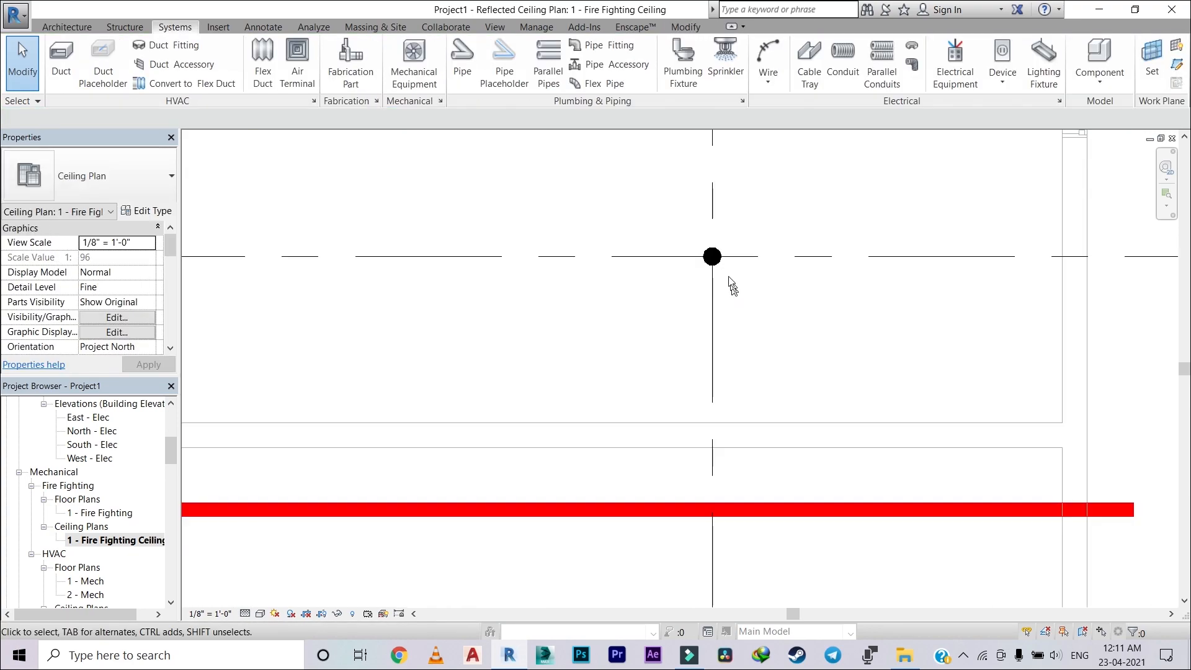
{"action": "left_click", "coordinate": [733, 306]}
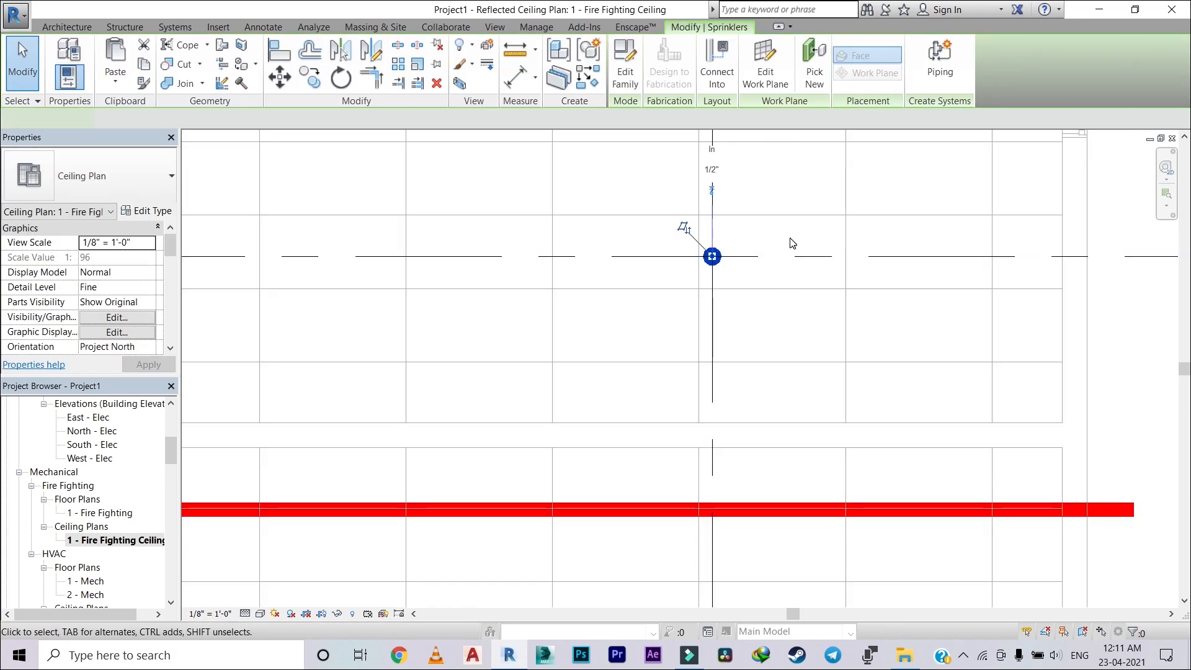
{"action": "key", "text": "Escape"}
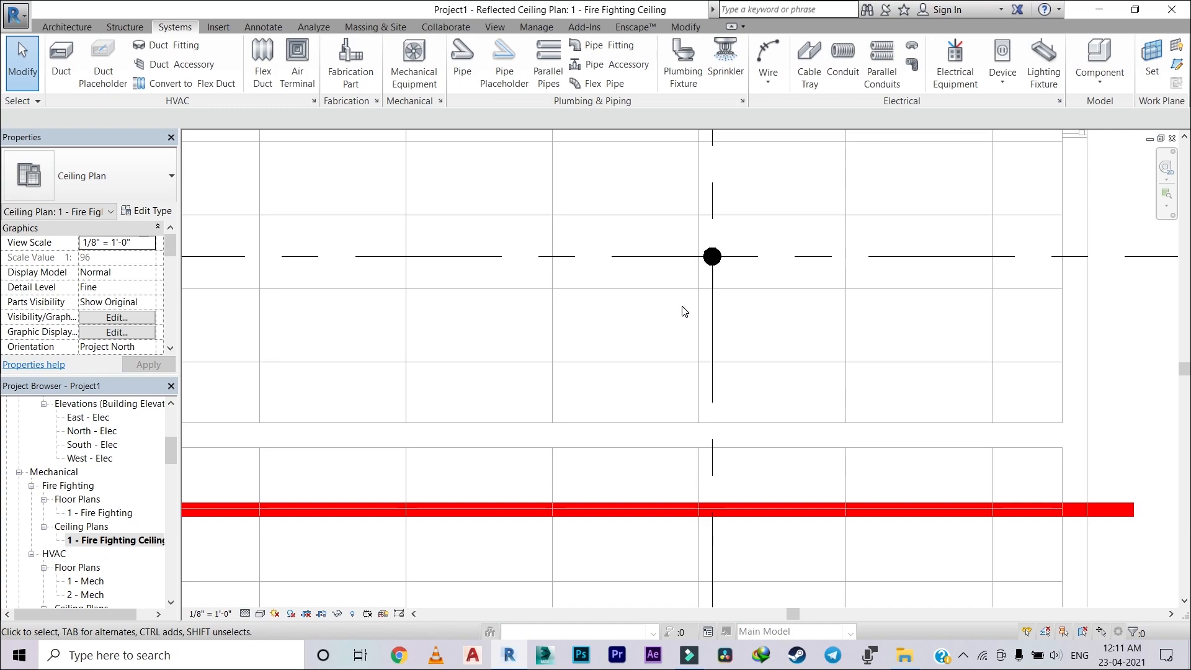
{"action": "left_click", "coordinate": [713, 266]}
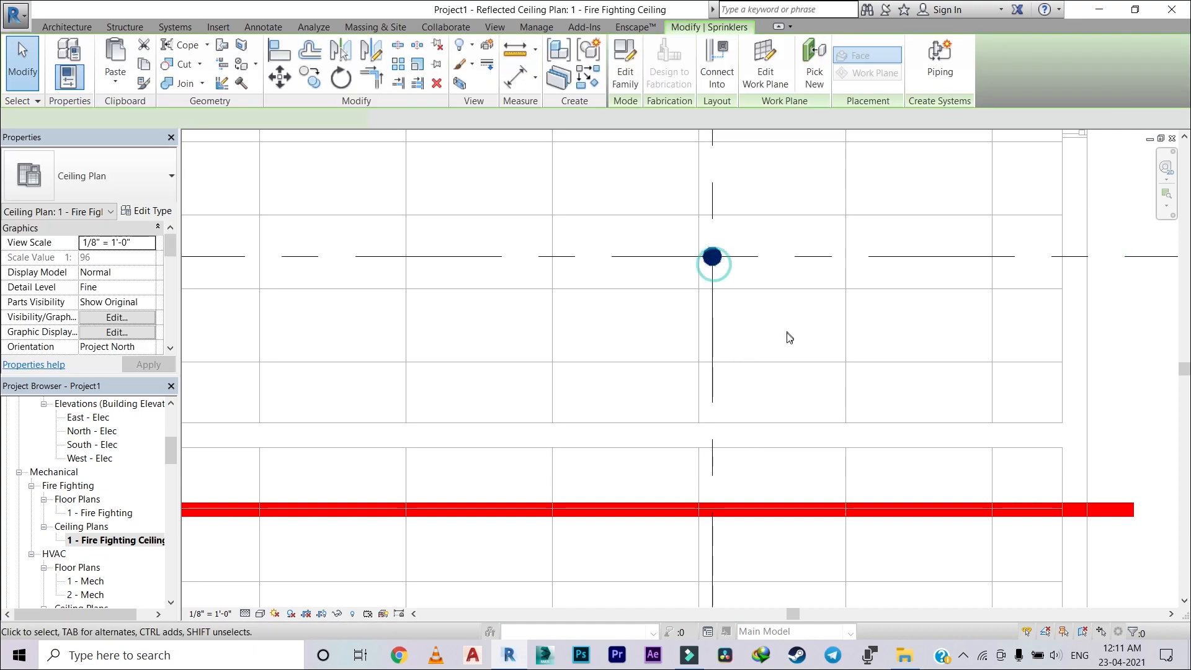
{"action": "key", "text": "Escape"}
Step: Set the diameter of the red main fire pipe to 3" and deselect it
{"action": "left_click", "coordinate": [736, 506]}
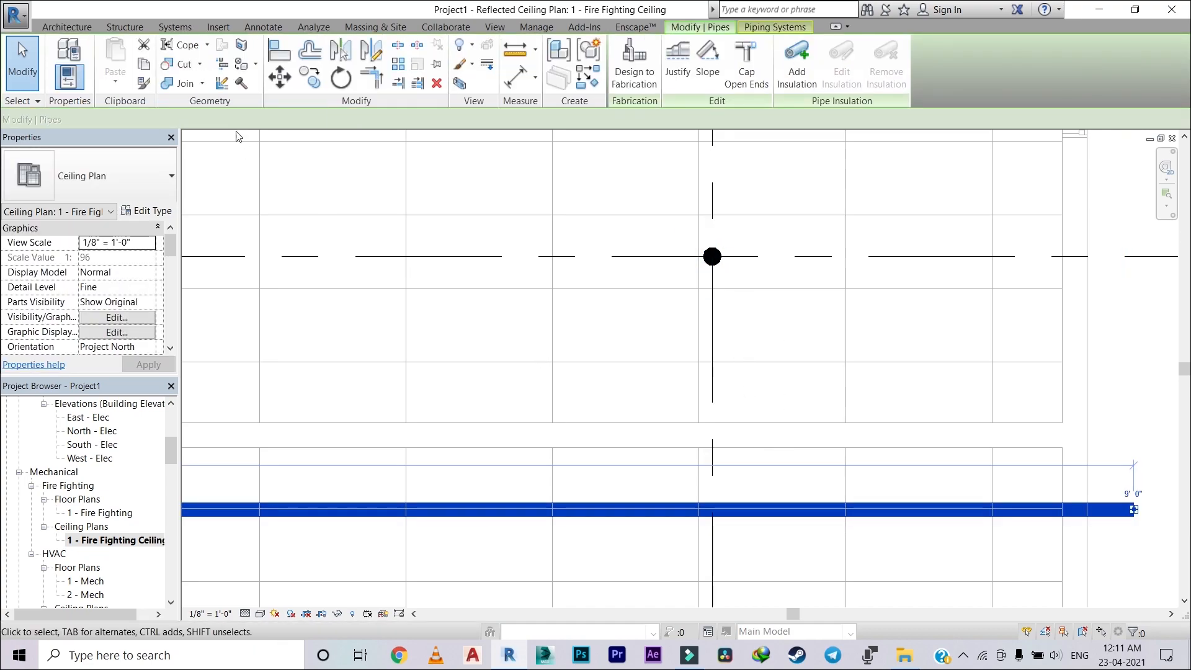
{"action": "left_click", "coordinate": [208, 119]}
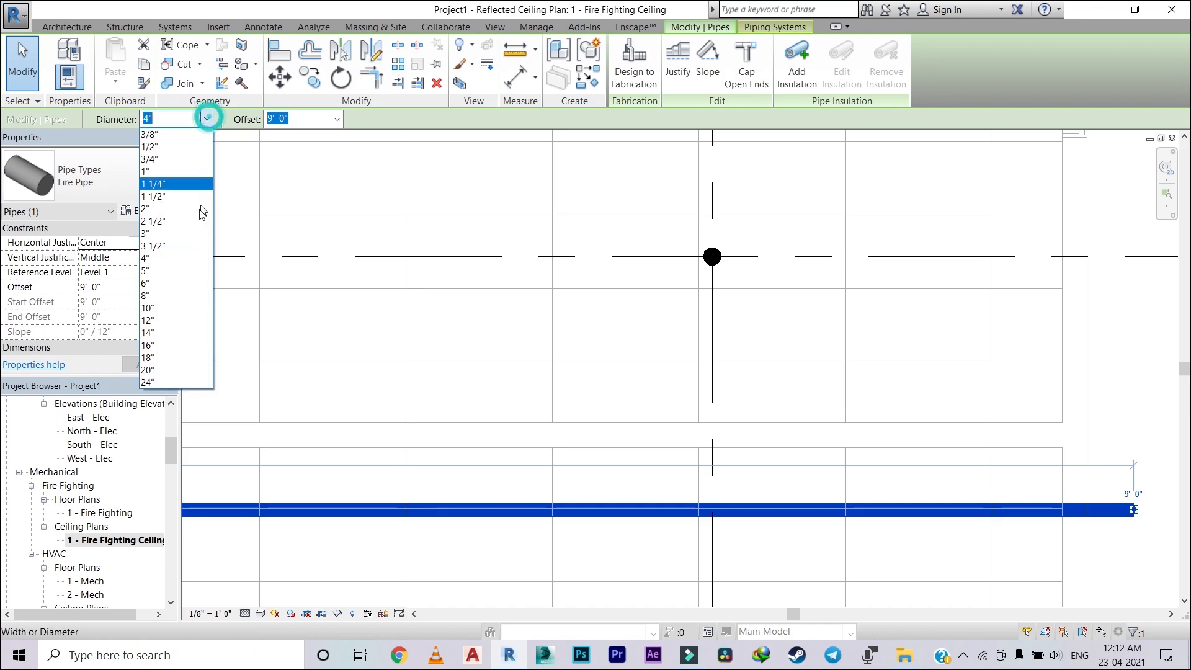
{"action": "left_click", "coordinate": [173, 233]}
{"action": "key", "text": "Escape"}
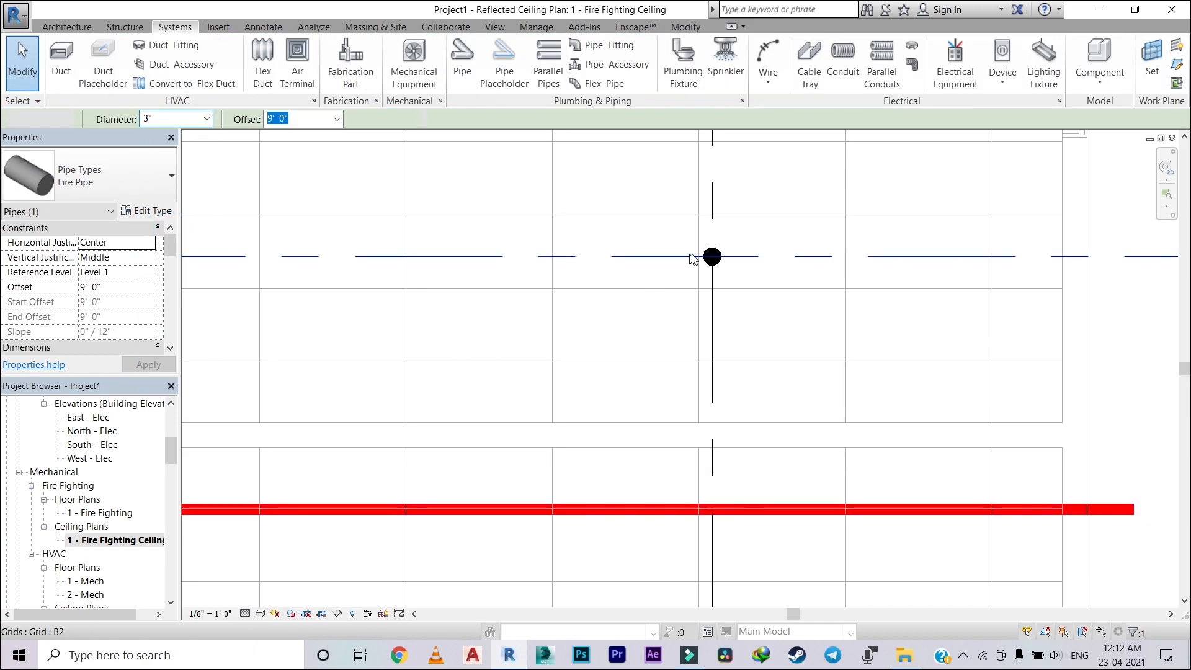
Step: Connect the sprinkler at grids A6/B2 into the 3" main pipe with Connect Into
{"action": "left_click", "coordinate": [710, 256]}
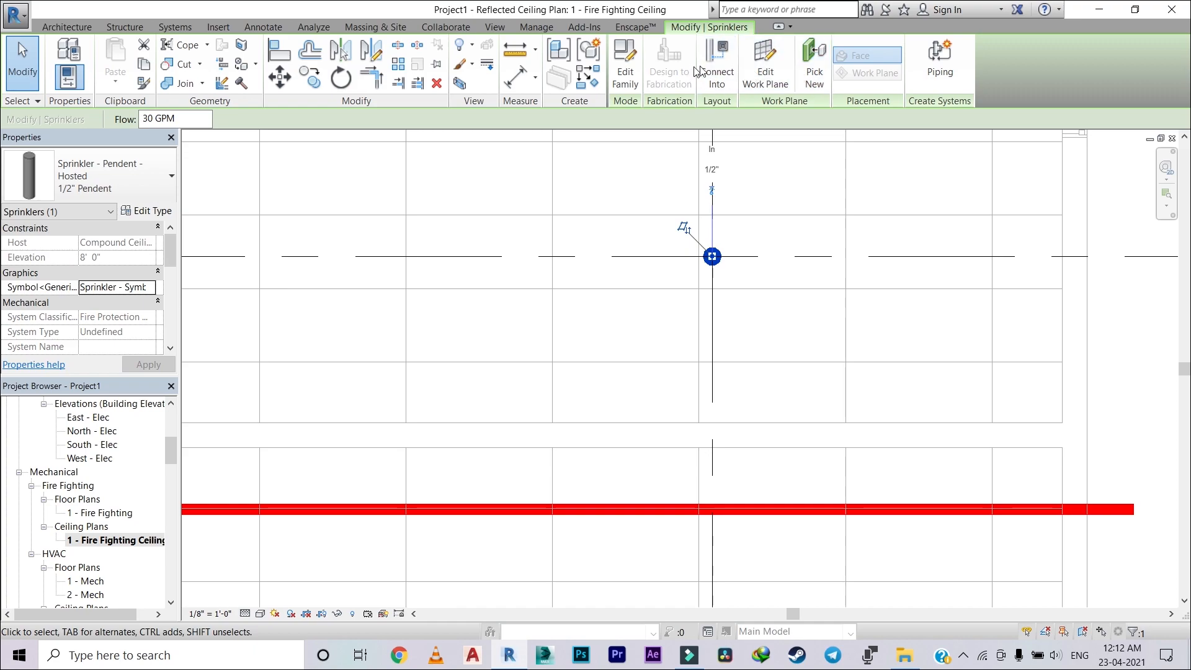
{"action": "left_click", "coordinate": [724, 64]}
{"action": "left_click", "coordinate": [711, 505]}
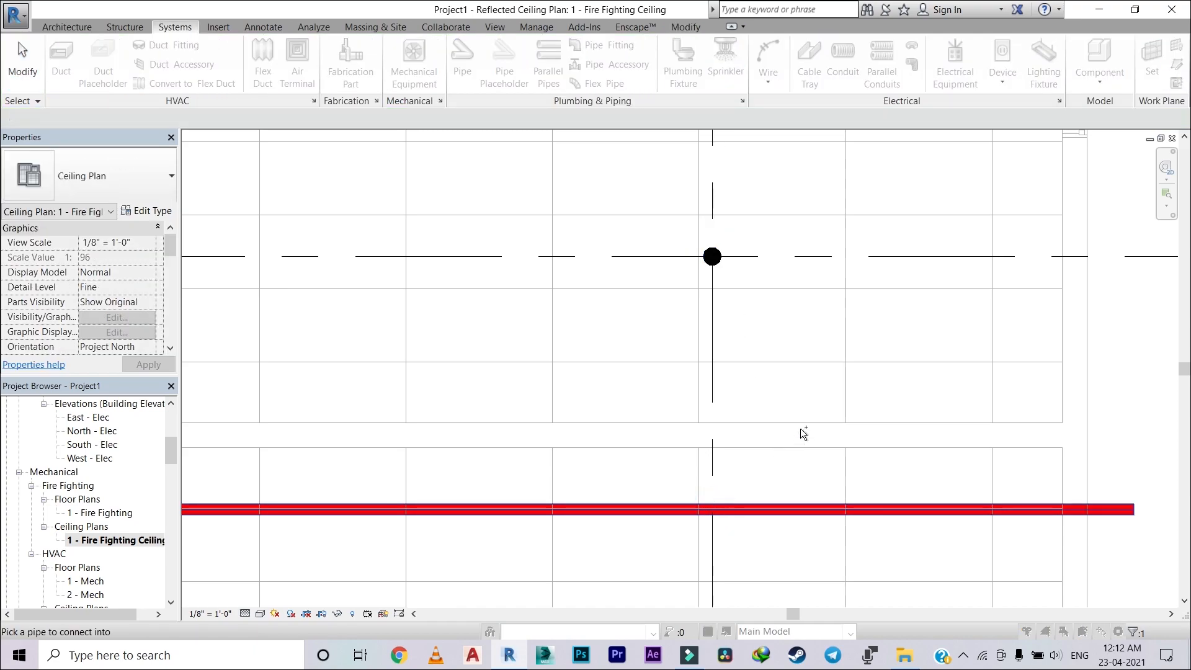
{"action": "scroll", "coordinate": [720, 338], "scroll_direction": "up", "scroll_amount": 2}
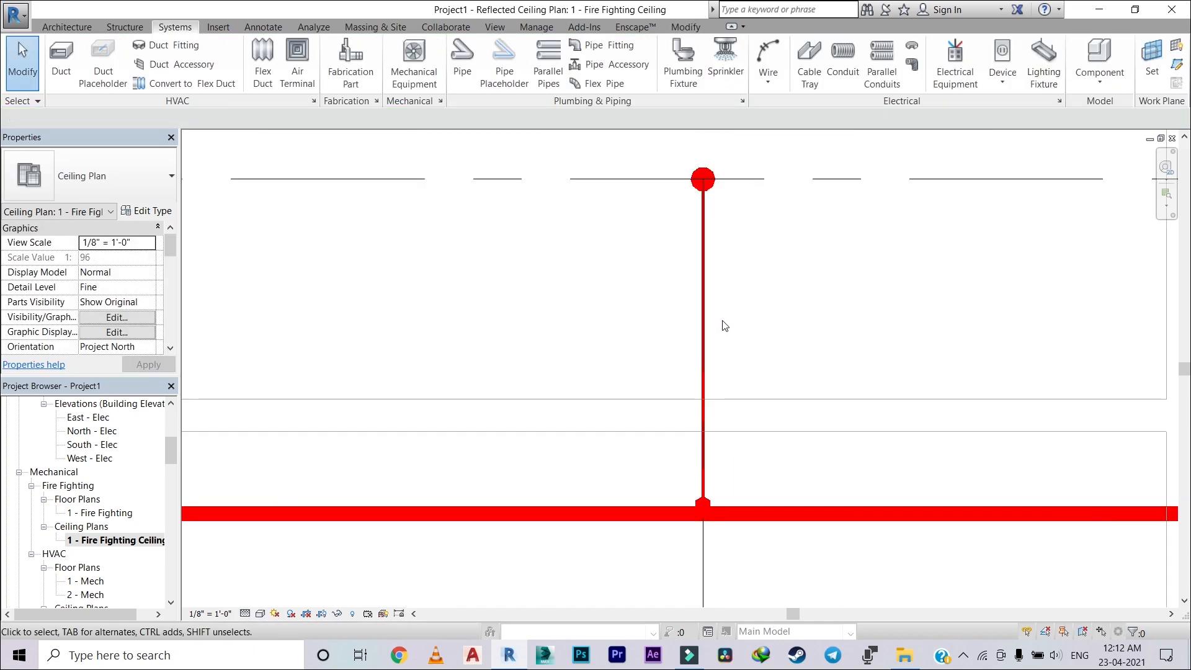
{"action": "scroll", "coordinate": [700, 176], "scroll_direction": "up", "scroll_amount": 2}
{"action": "scroll", "coordinate": [712, 301], "scroll_direction": "down", "scroll_amount": 3}
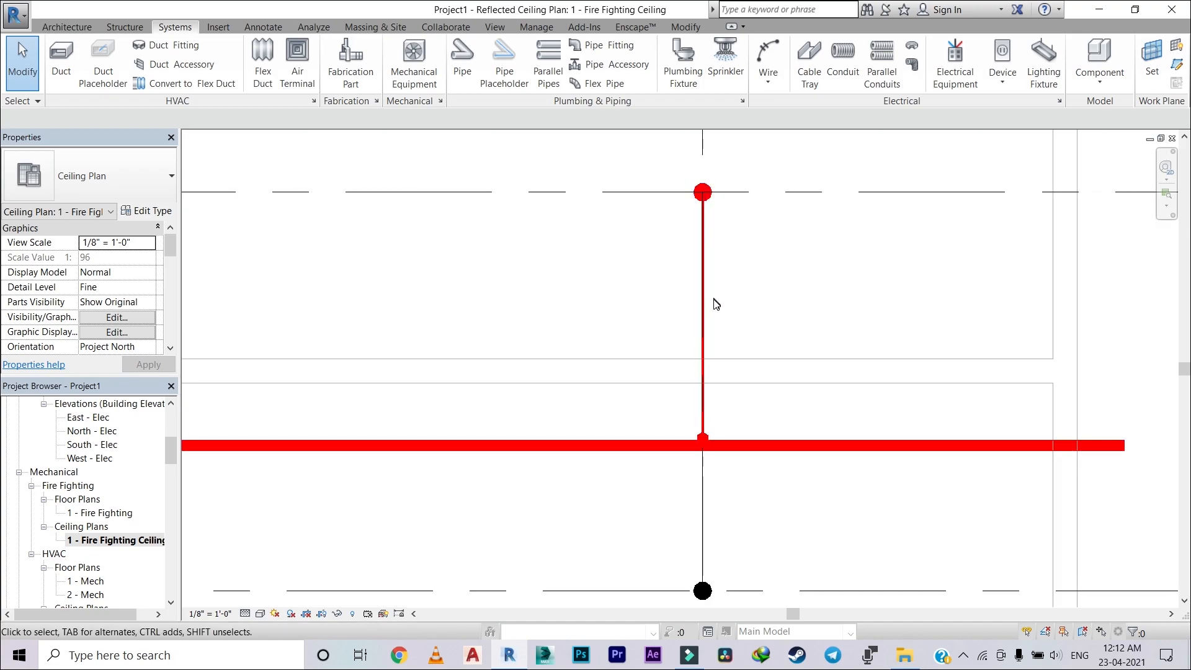
{"action": "scroll", "coordinate": [701, 285], "scroll_direction": "up", "scroll_amount": 3}
{"action": "left_click", "coordinate": [695, 279]}
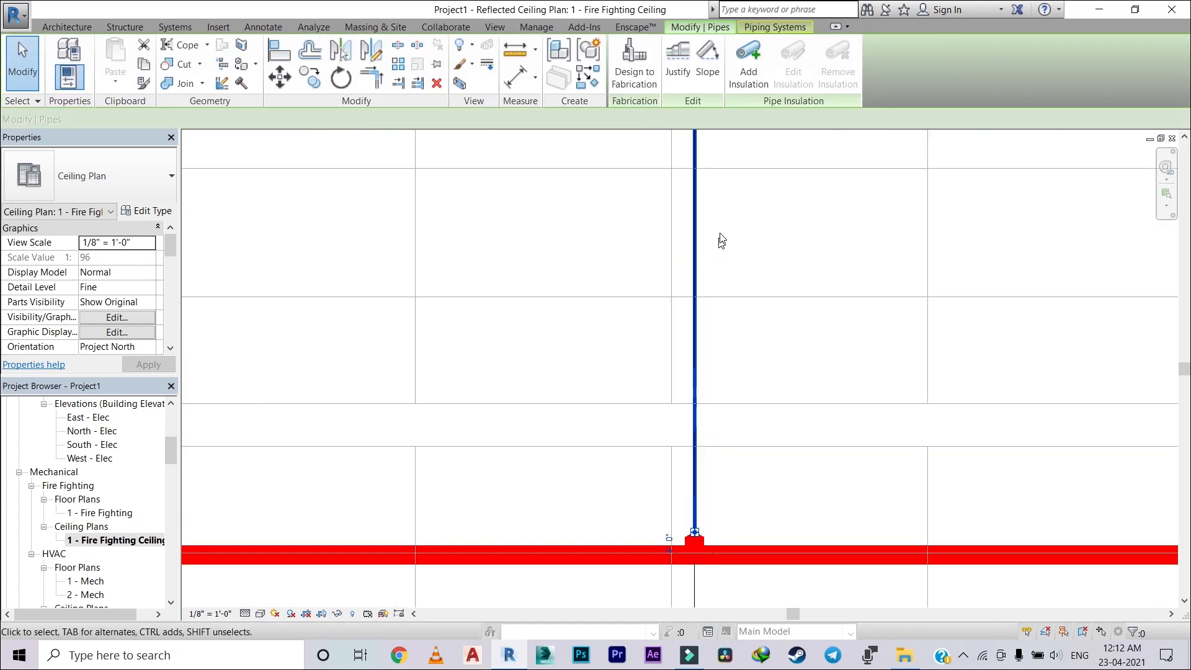
{"action": "key", "text": "Escape"}
{"action": "scroll", "coordinate": [487, 260], "scroll_direction": "down", "scroll_amount": 2}
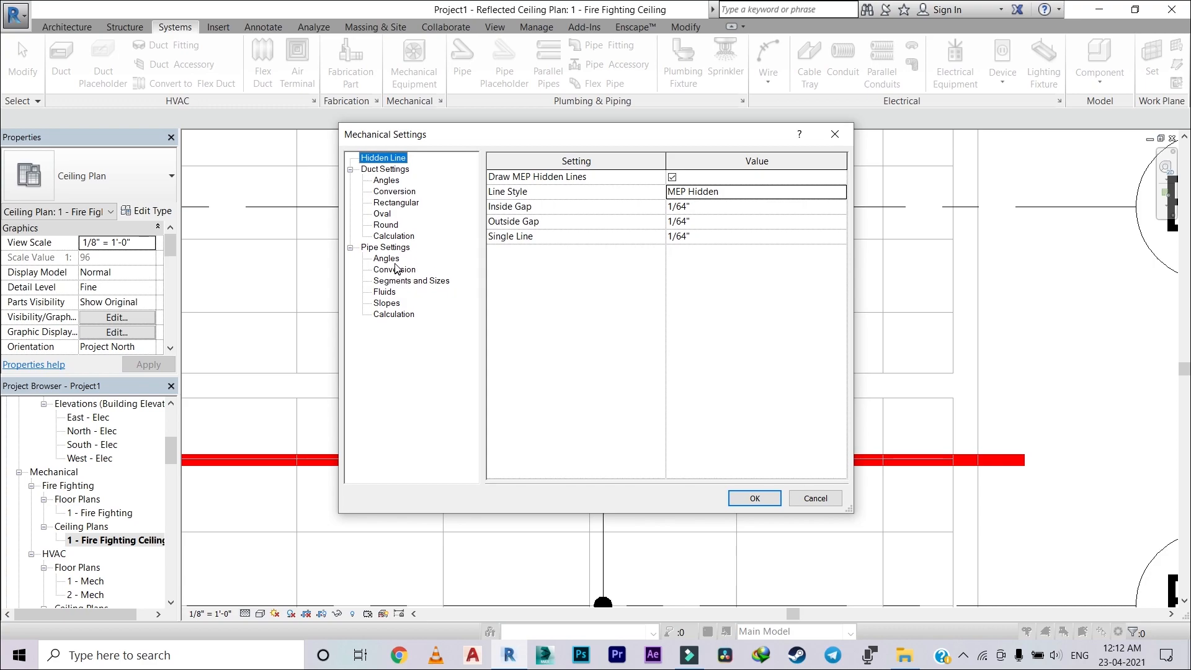
Step: In the mechanical settings' pipe conversion options, set the Hydronic Supply main pipe type to Fire Pipe
{"action": "left_click", "coordinate": [388, 259]}
{"action": "left_click", "coordinate": [395, 271]}
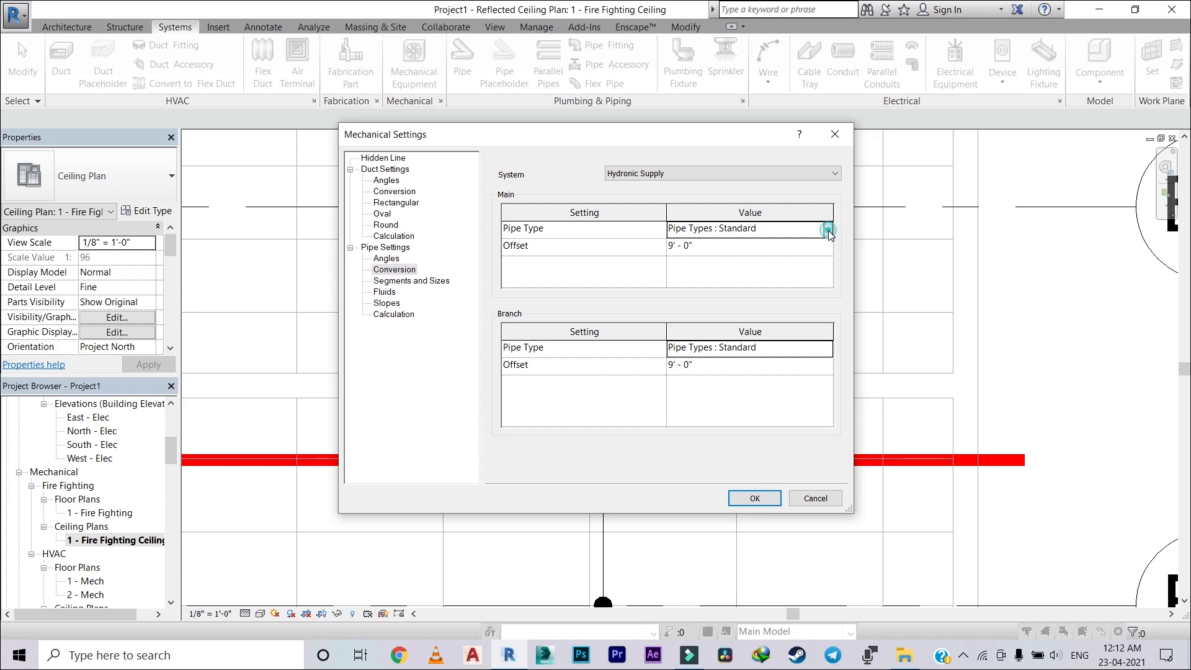
{"action": "left_click", "coordinate": [828, 230]}
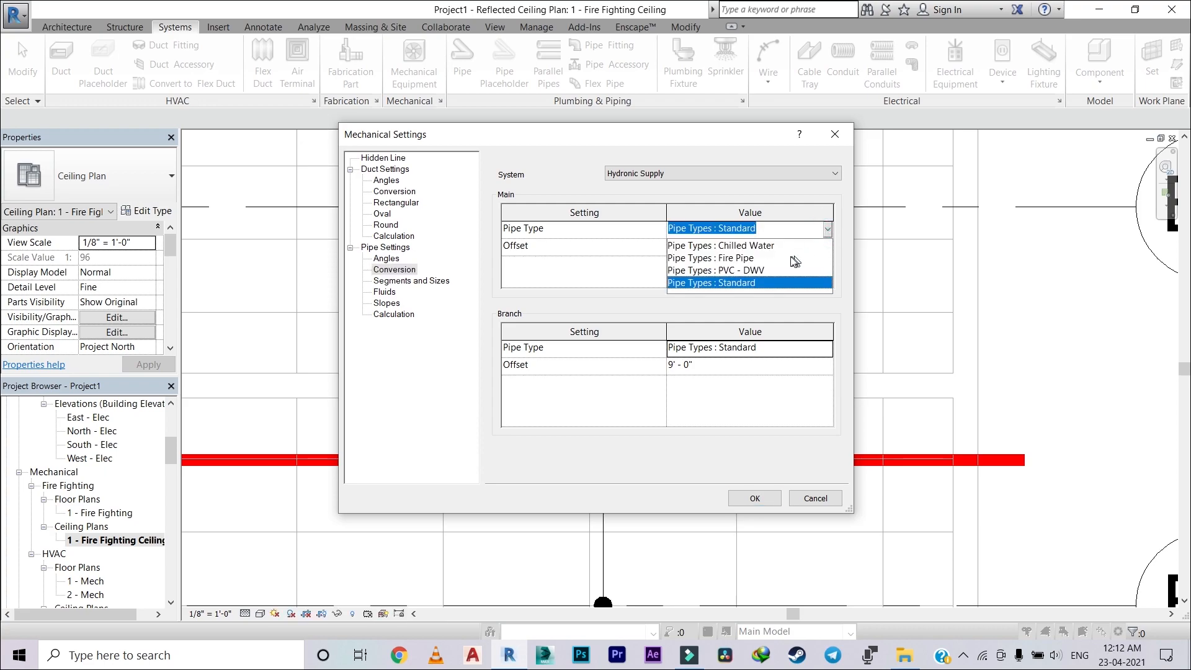
{"action": "left_click", "coordinate": [730, 259]}
Step: Switch the conversion settings to the Fire Protection Wet system and check its branch pipe type
{"action": "left_click", "coordinate": [726, 173]}
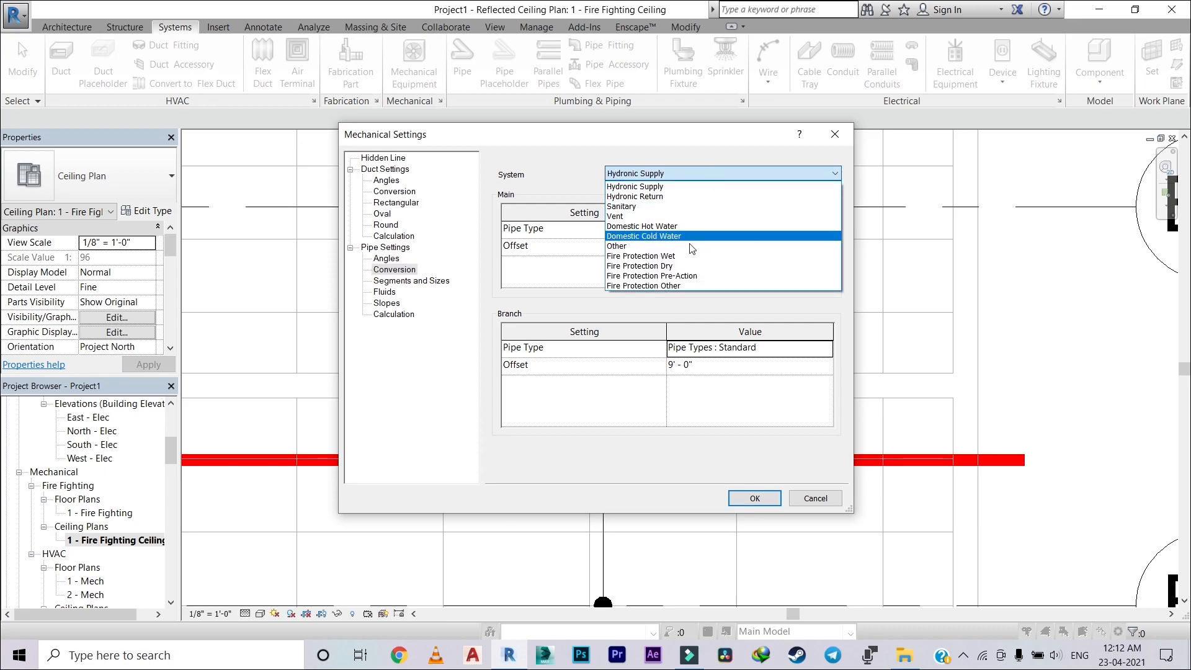
{"action": "left_click", "coordinate": [680, 259]}
{"action": "left_click", "coordinate": [827, 348]}
{"action": "left_click", "coordinate": [826, 348]}
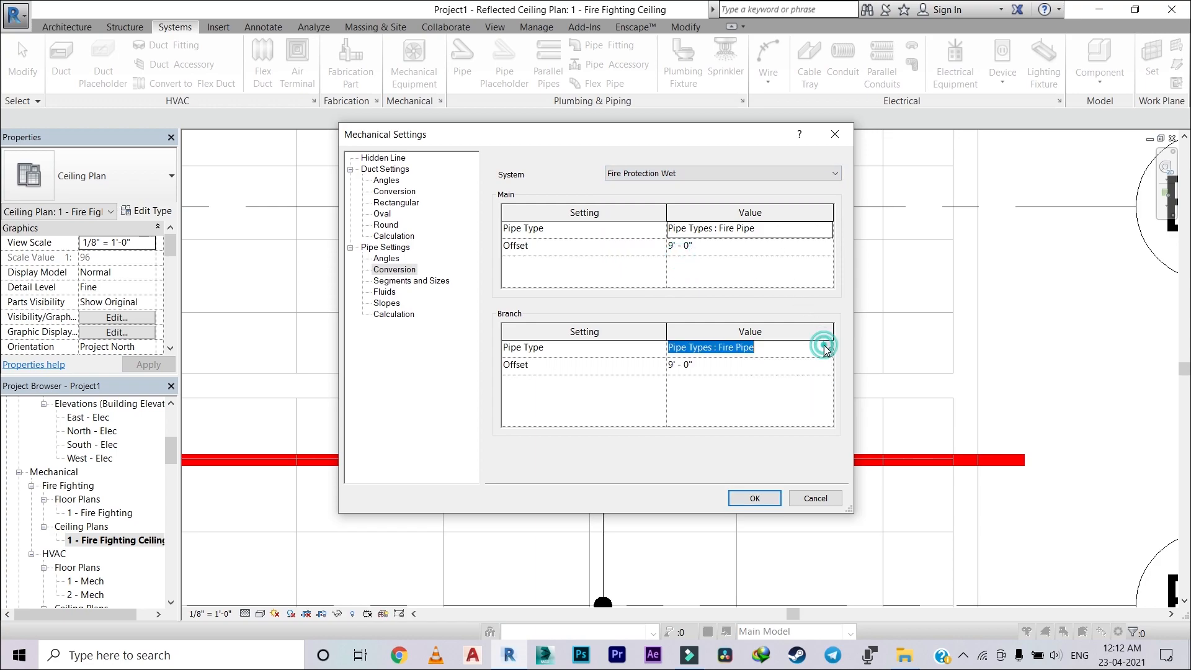
Step: Review the segment, fluid, slope and calculation pipe settings and accept the mechanical settings
{"action": "left_click", "coordinate": [417, 282]}
{"action": "left_click", "coordinate": [385, 292]}
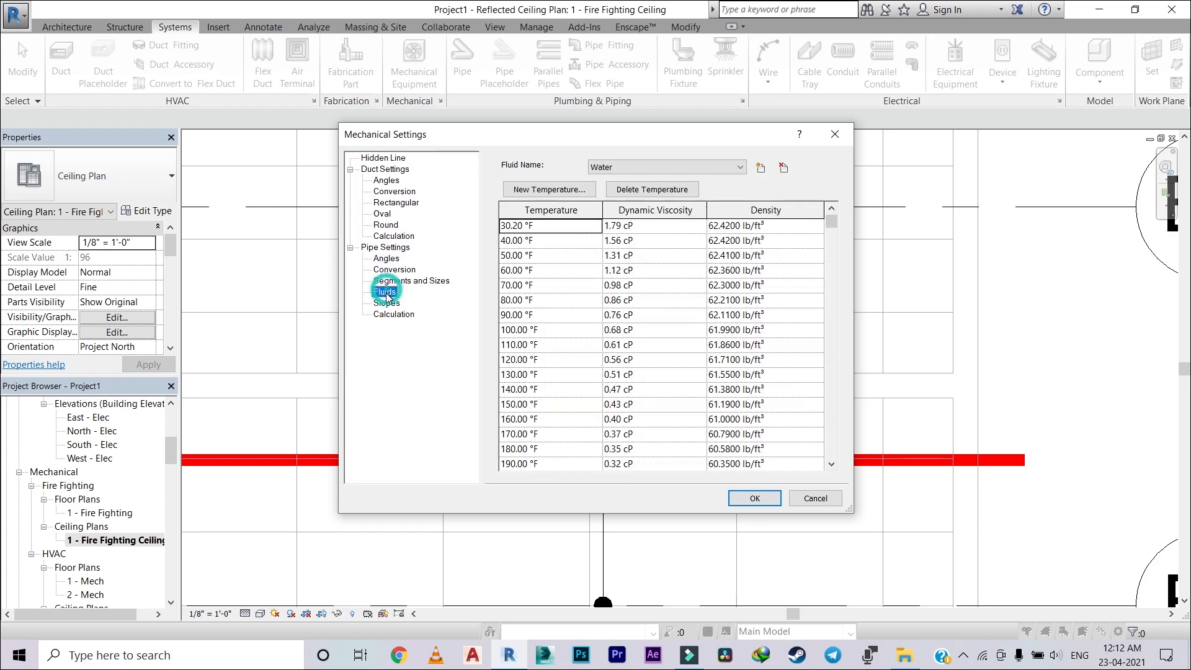
{"action": "left_click", "coordinate": [386, 303]}
{"action": "left_click", "coordinate": [385, 314]}
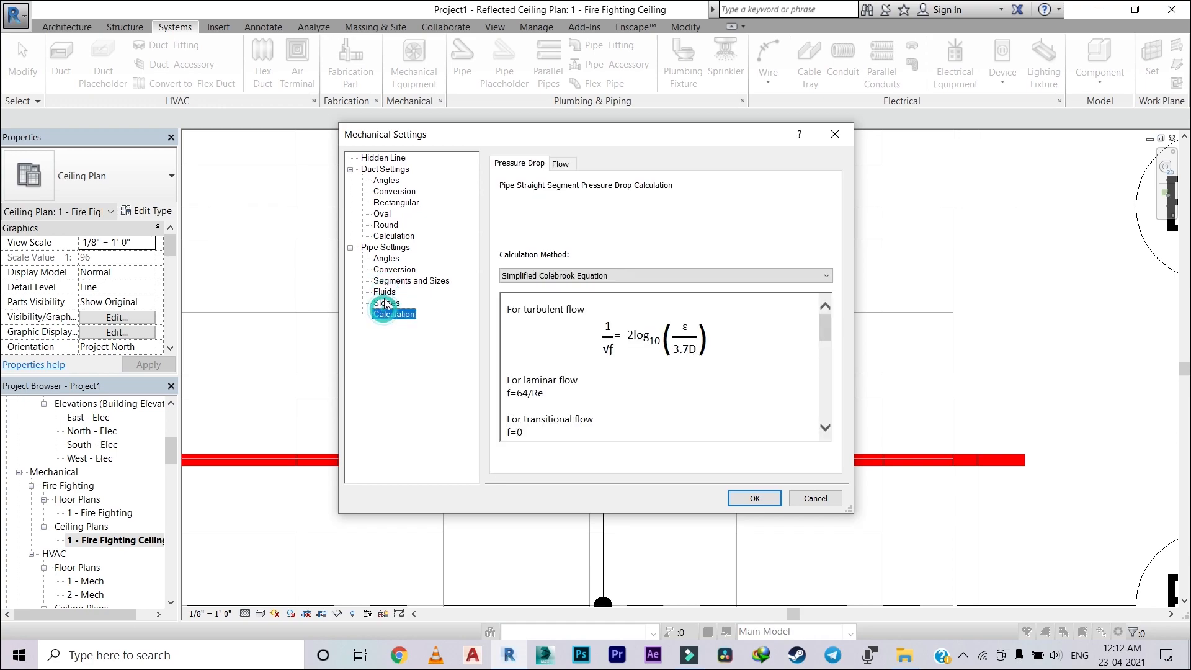
{"action": "left_click", "coordinate": [384, 292]}
{"action": "left_click", "coordinate": [754, 497]}
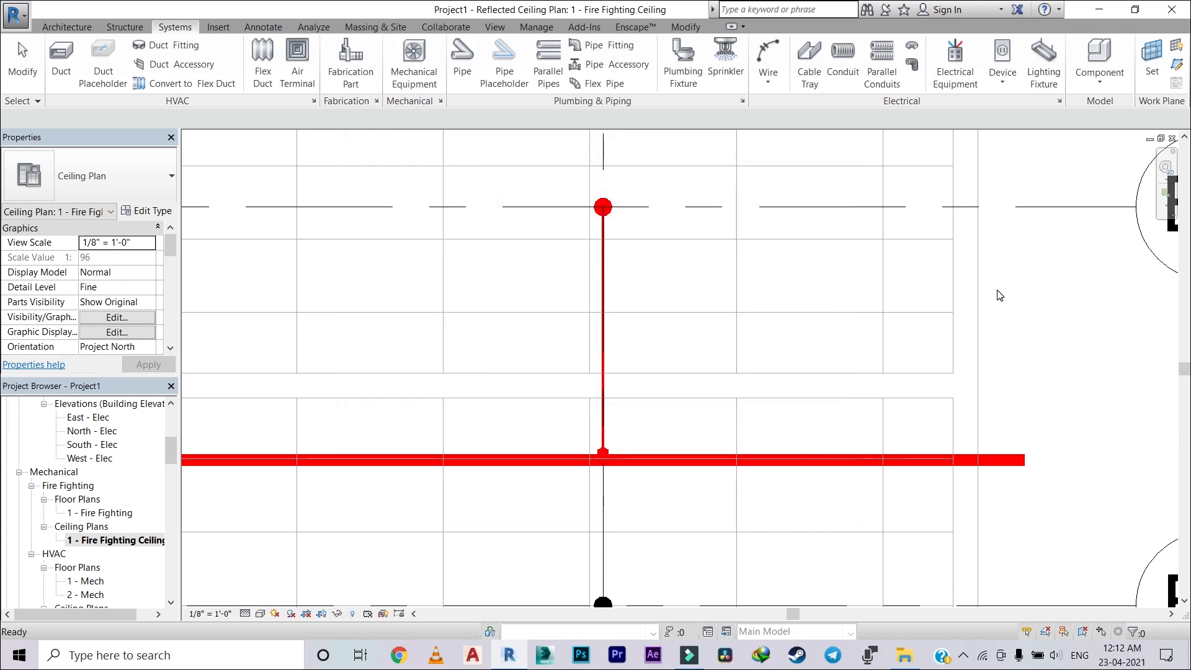
Step: Try to connect the sprinkler at grids A6/B1 into the branch pipe below the A6/B2 sprinkler
{"action": "scroll", "coordinate": [999, 293], "scroll_direction": "up", "scroll_amount": 3}
{"action": "scroll", "coordinate": [710, 267], "scroll_direction": "down", "scroll_amount": 2}
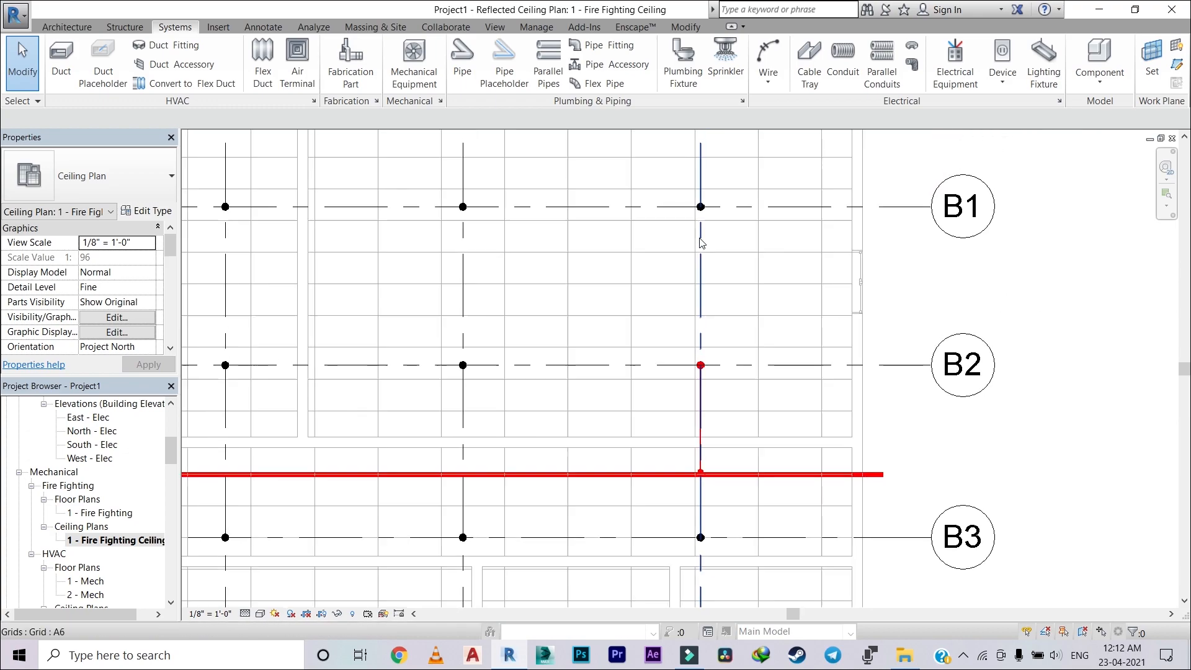
{"action": "left_click", "coordinate": [700, 207]}
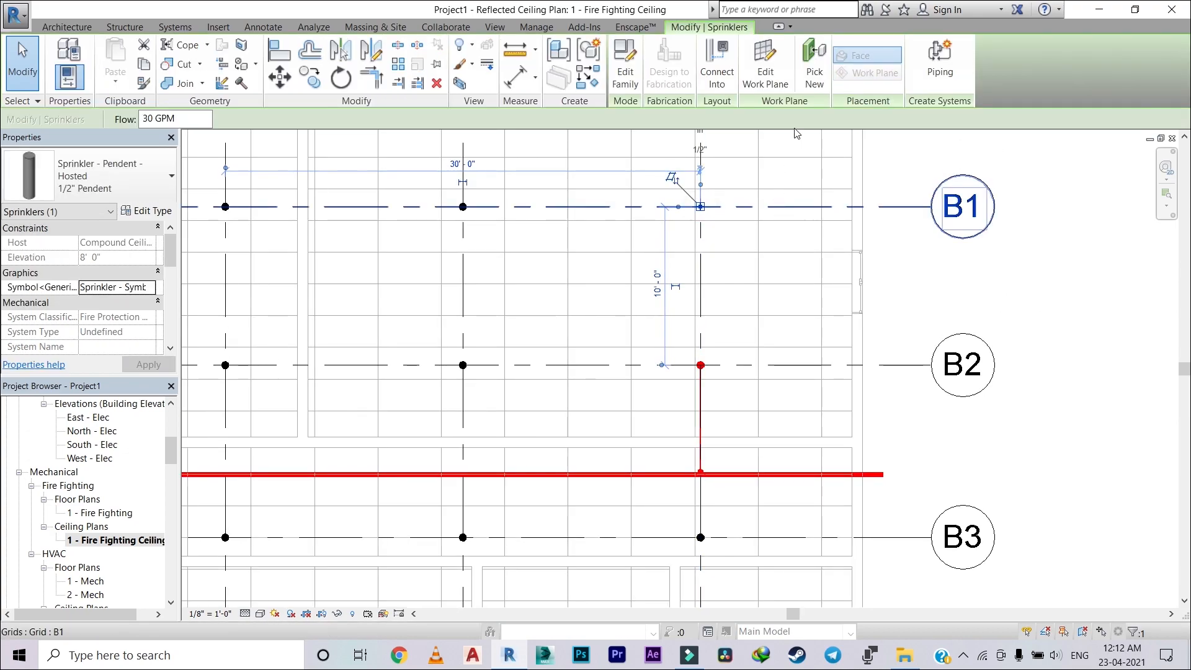
{"action": "left_click", "coordinate": [717, 71]}
{"action": "scroll", "coordinate": [696, 403], "scroll_direction": "up", "scroll_amount": 2}
{"action": "left_click", "coordinate": [698, 404]}
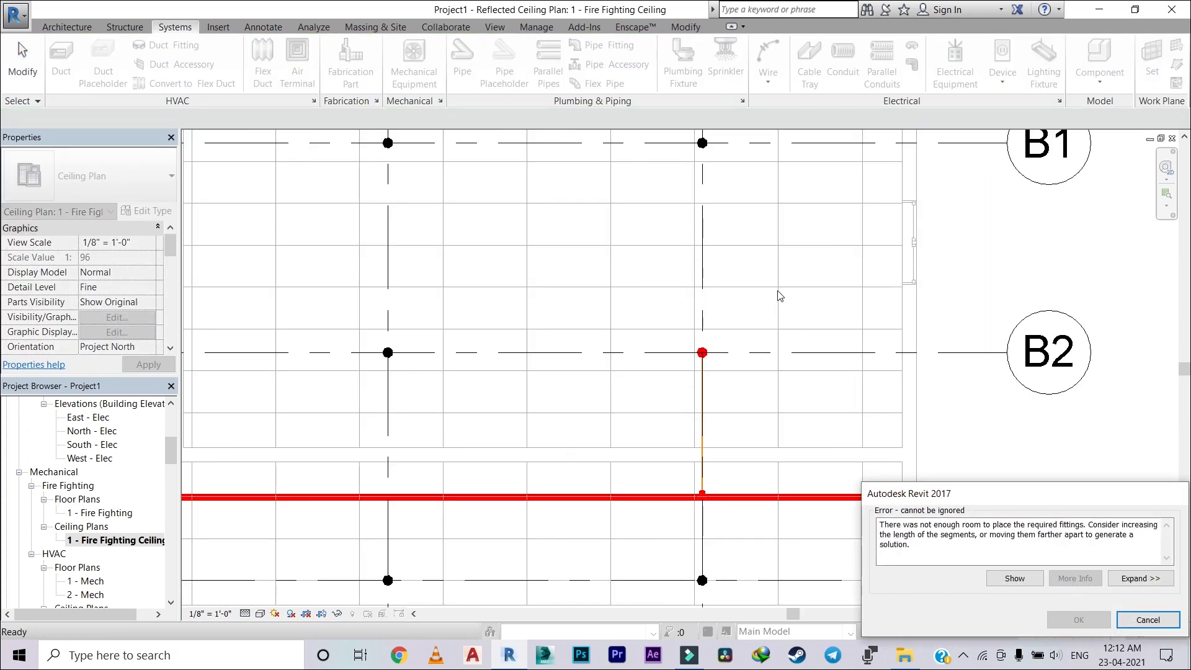
{"action": "left_click", "coordinate": [1148, 620]}
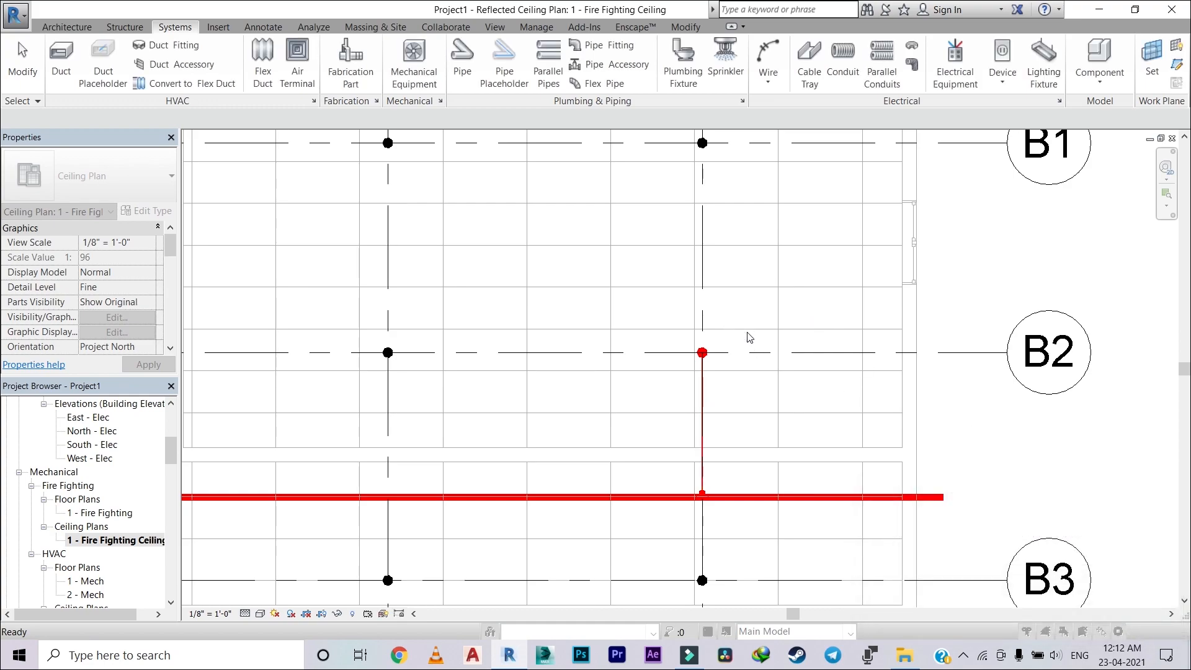
{"action": "scroll", "coordinate": [716, 419], "scroll_direction": "up", "scroll_amount": 2}
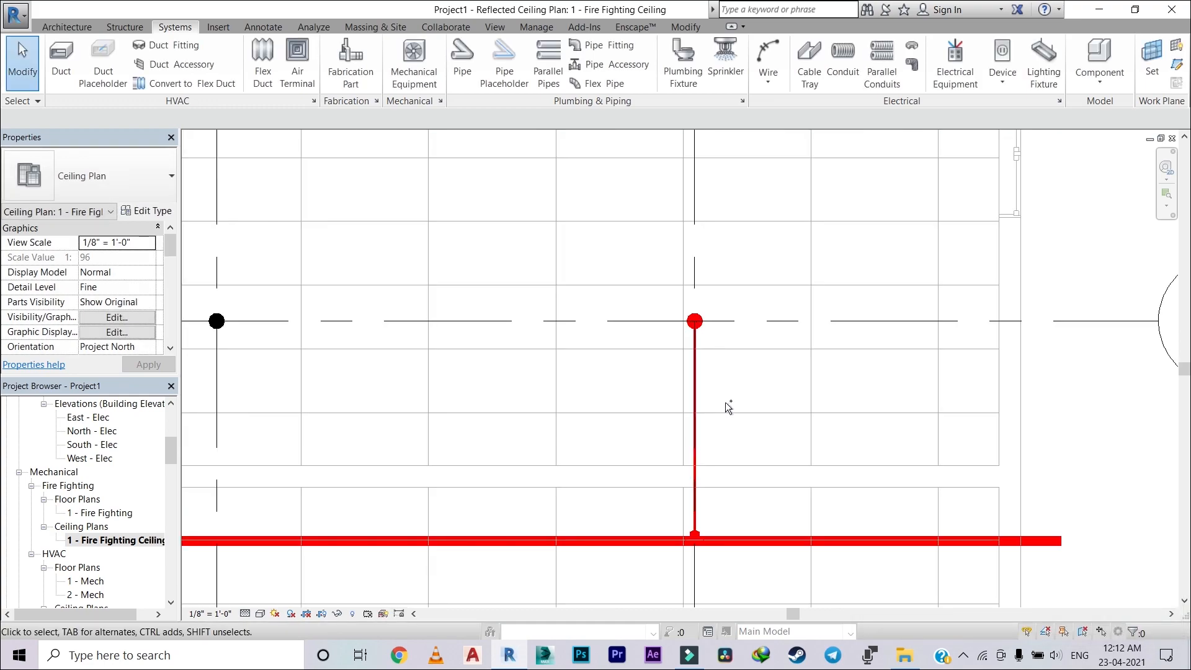
{"action": "scroll", "coordinate": [753, 420], "scroll_direction": "down", "scroll_amount": 3}
{"action": "scroll", "coordinate": [754, 420], "scroll_direction": "up", "scroll_amount": 4}
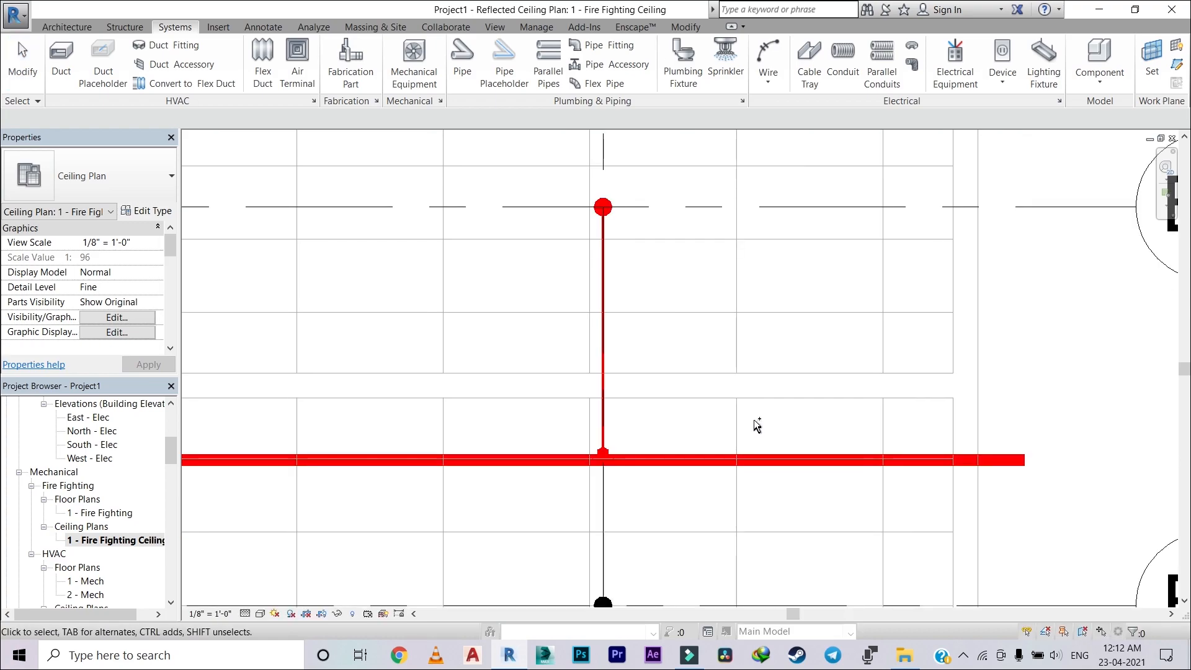
Step: Connect the pendent sprinkler at grids A6/B1 into the red main pipe
{"action": "scroll", "coordinate": [754, 419], "scroll_direction": "down", "scroll_amount": 4}
{"action": "scroll", "coordinate": [755, 418], "scroll_direction": "up", "scroll_amount": 4}
{"action": "scroll", "coordinate": [769, 367], "scroll_direction": "down", "scroll_amount": 2}
{"action": "middle_click_drag", "start_coordinate": [771, 381], "coordinate": [699, 530]}
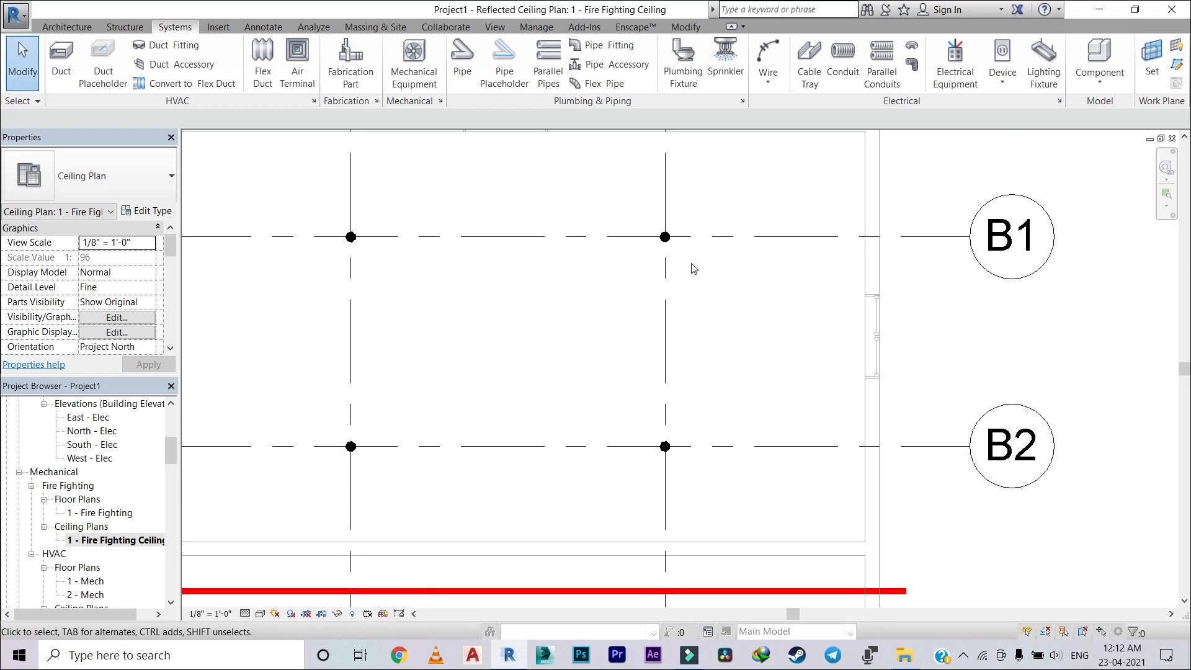
{"action": "left_click", "coordinate": [667, 240]}
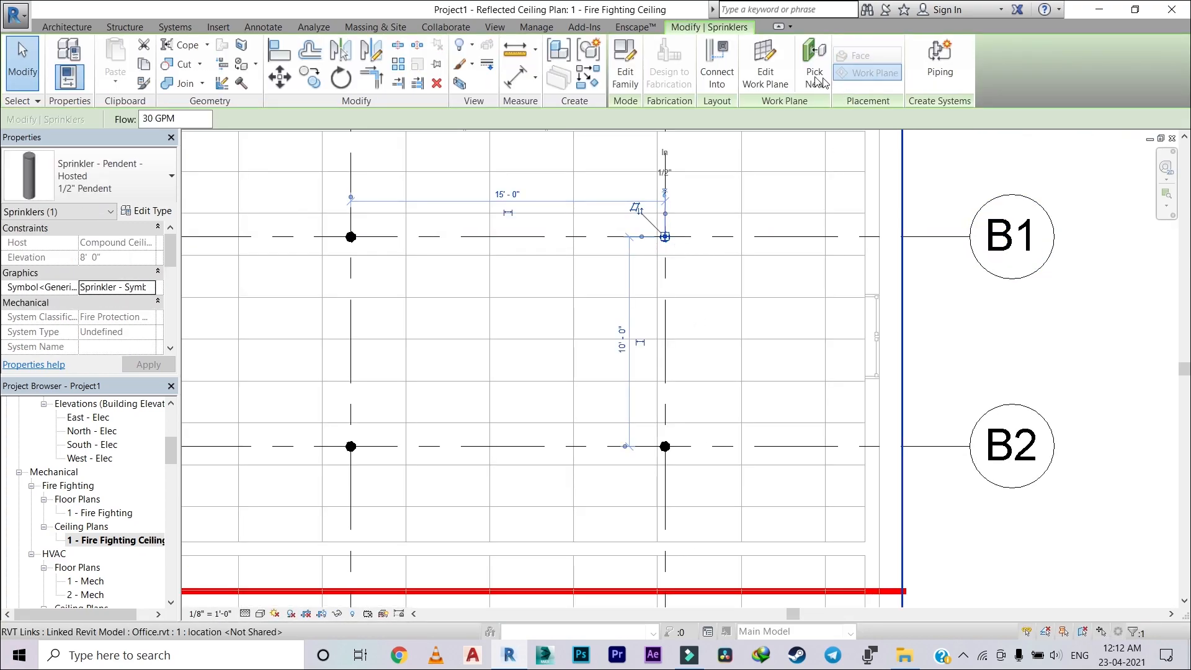
{"action": "left_click", "coordinate": [714, 59]}
{"action": "left_click", "coordinate": [672, 590]}
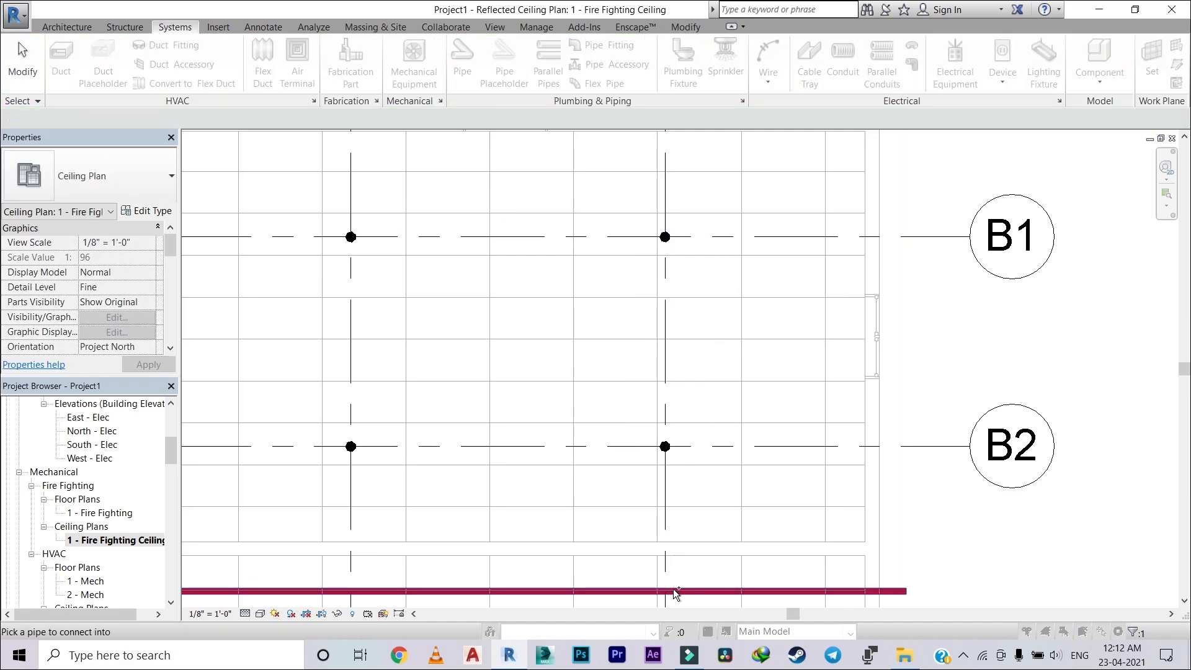
Step: Connect the sprinkler at grids A6/B2 into the branch pipe running through it to the main
{"action": "scroll", "coordinate": [739, 490], "scroll_direction": "up", "scroll_amount": 5}
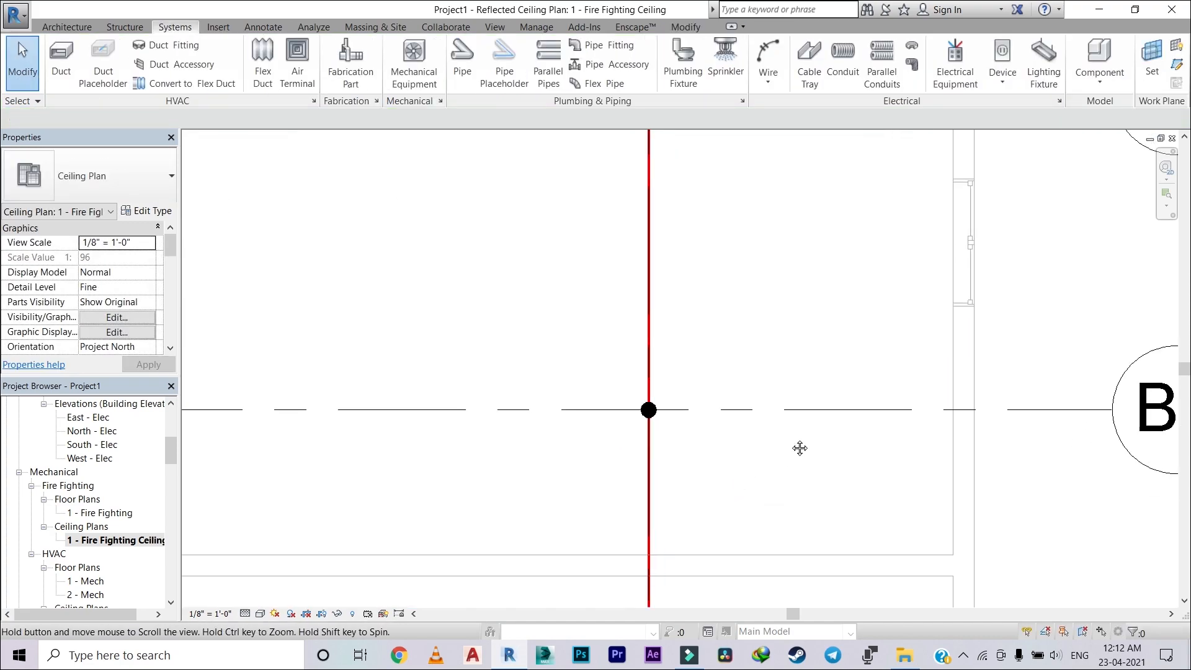
{"action": "left_click", "coordinate": [675, 401]}
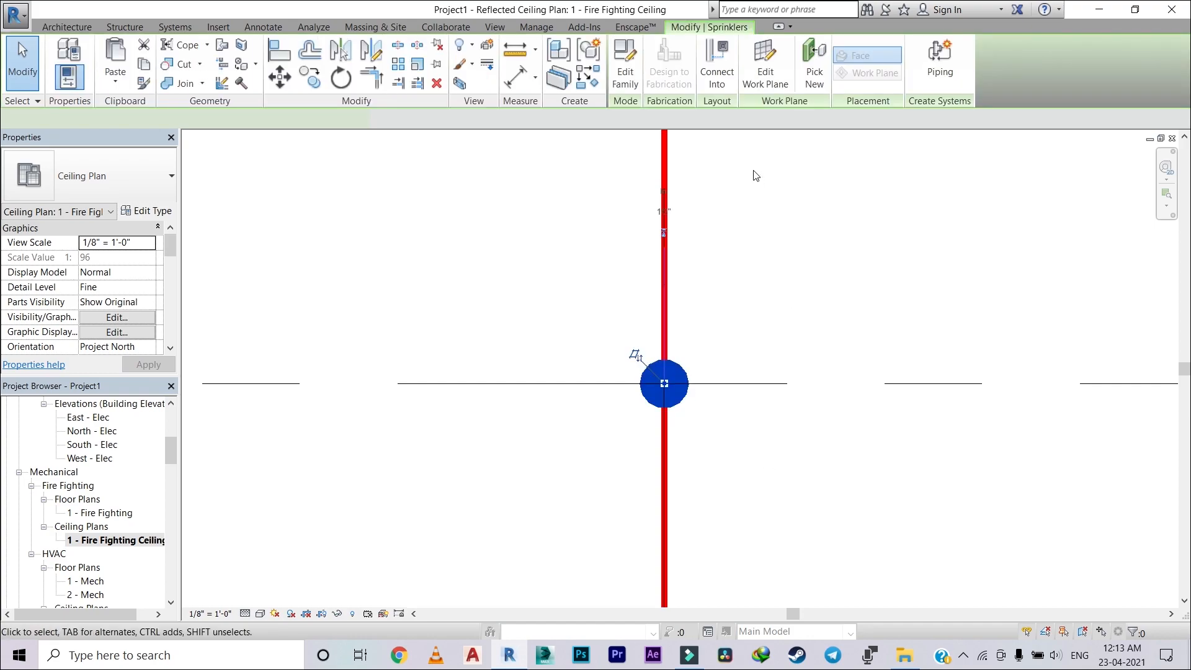
{"action": "left_click", "coordinate": [716, 65]}
{"action": "left_click", "coordinate": [662, 527]}
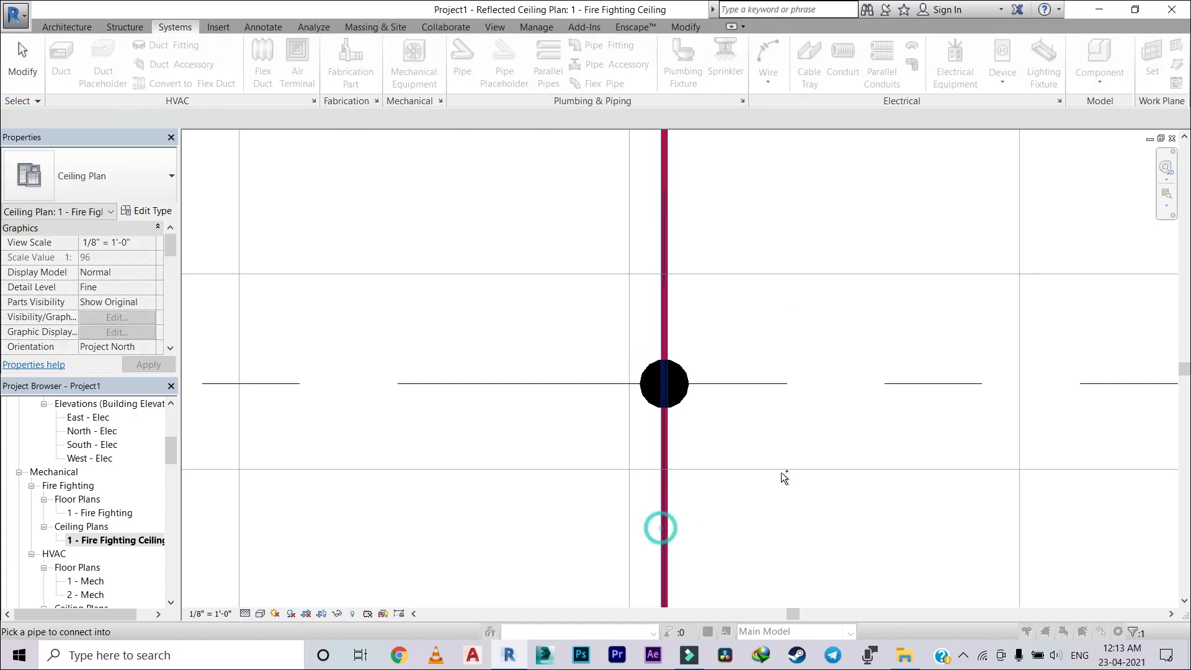
{"action": "scroll", "coordinate": [781, 477], "scroll_direction": "down", "scroll_amount": 5}
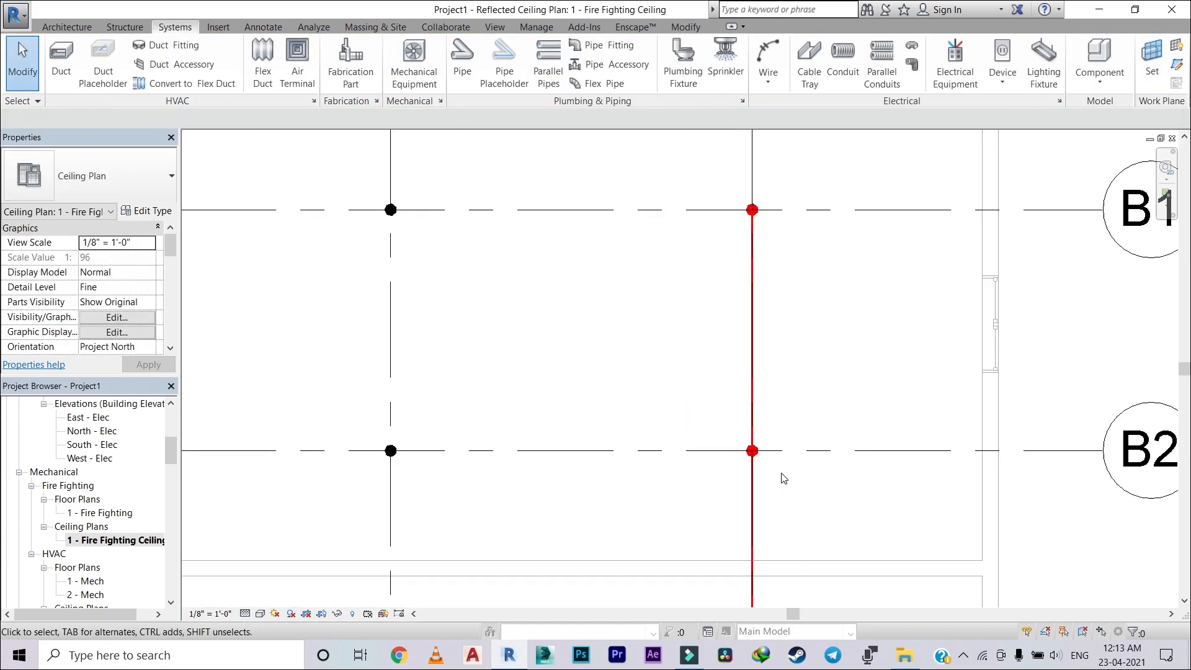
Step: Open the default 3D view and examine the sprinkler drop on the A6 branch pipe
{"action": "left_click", "coordinate": [495, 27]}
{"action": "left_click", "coordinate": [444, 53]}
{"action": "scroll", "coordinate": [595, 304], "scroll_direction": "down", "scroll_amount": 9}
{"action": "middle_click_drag", "start_coordinate": [538, 335], "coordinate": [413, 430]}
{"action": "scroll", "coordinate": [867, 256], "scroll_direction": "up", "scroll_amount": 8}
{"action": "middle_click_drag", "start_coordinate": [769, 341], "coordinate": [601, 248]}
{"action": "scroll", "coordinate": [917, 325], "scroll_direction": "up", "scroll_amount": 3}
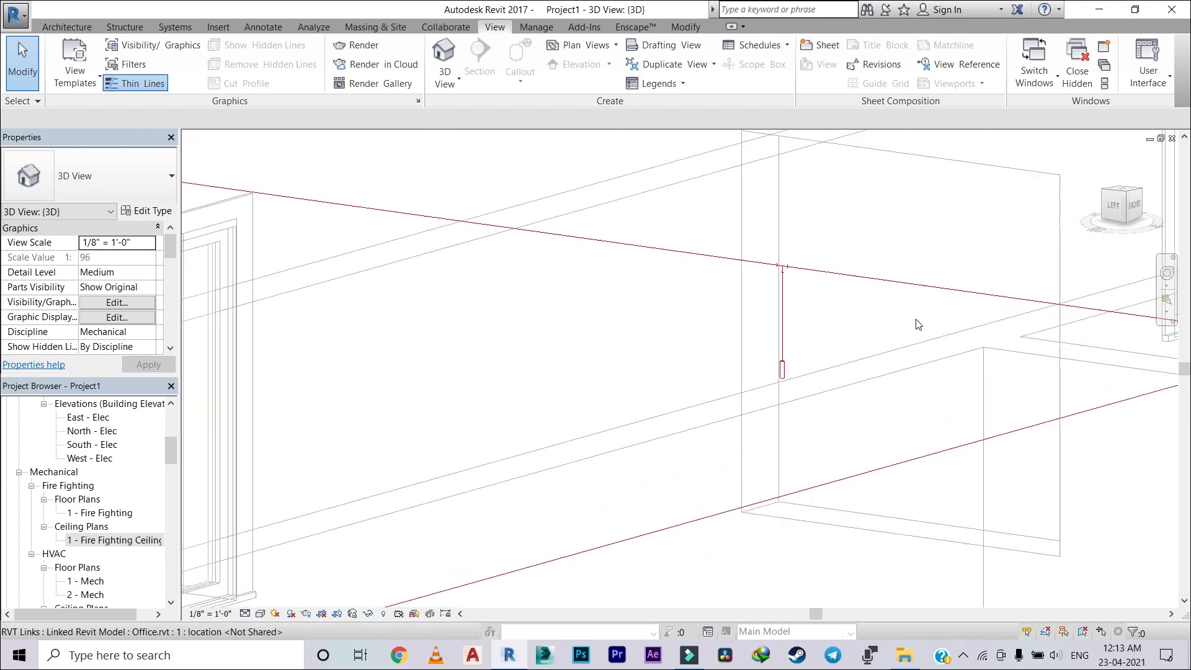
Step: Set the 3D view's detail level to Fine and inspect the fitting between the branch and main pipes
{"action": "left_click", "coordinate": [245, 613]}
{"action": "left_click", "coordinate": [248, 596]}
{"action": "scroll", "coordinate": [623, 417], "scroll_direction": "down", "scroll_amount": 3}
{"action": "scroll", "coordinate": [716, 338], "scroll_direction": "up", "scroll_amount": 4}
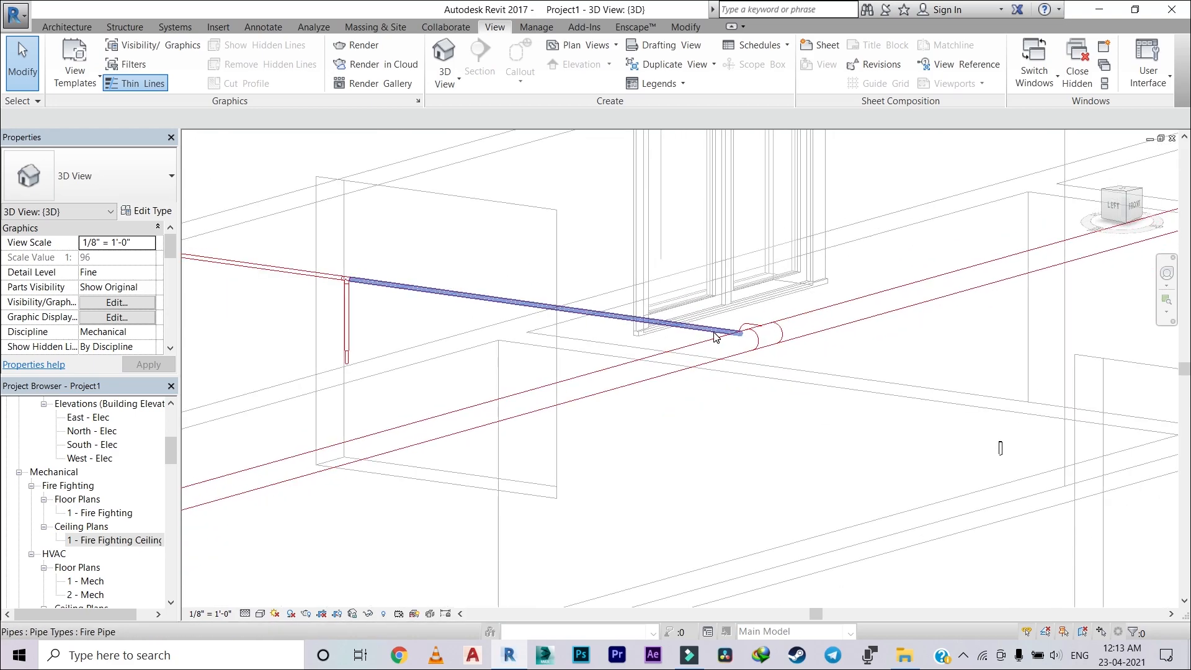
{"action": "scroll", "coordinate": [716, 338], "scroll_direction": "down", "scroll_amount": 8}
{"action": "scroll", "coordinate": [662, 359], "scroll_direction": "up", "scroll_amount": 8}
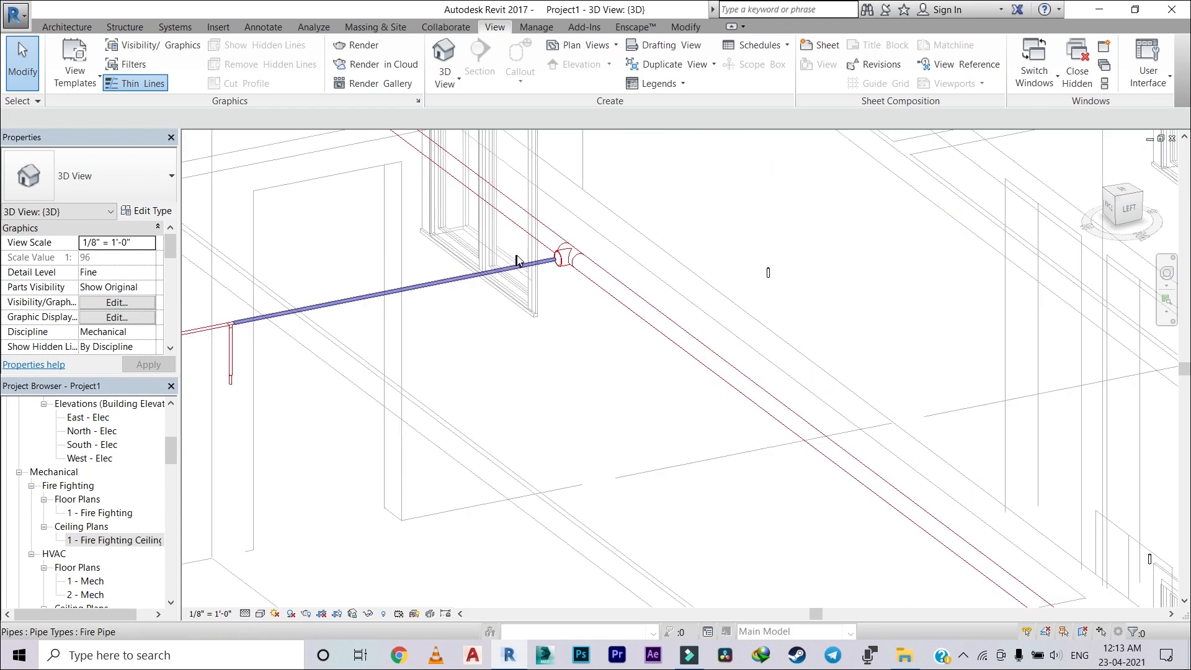
{"action": "scroll", "coordinate": [518, 260], "scroll_direction": "up", "scroll_amount": 2}
Step: Return to the 1 - Fire Fighting Ceiling plan and connect the sprinkler at grids A5/B1 into the main pipe
{"action": "left_click", "coordinate": [126, 540]}
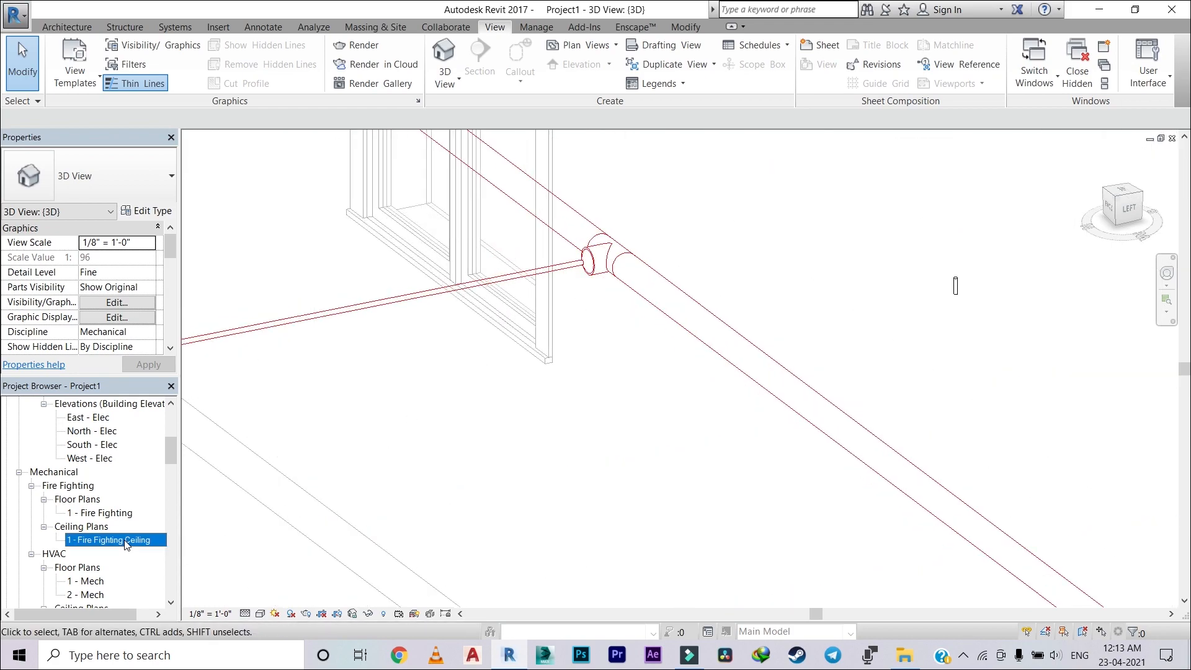
{"action": "double_click", "coordinate": [125, 540]}
{"action": "middle_click_drag", "start_coordinate": [611, 433], "coordinate": [729, 333]}
{"action": "scroll", "coordinate": [620, 329], "scroll_direction": "up", "scroll_amount": 2}
{"action": "scroll", "coordinate": [613, 255], "scroll_direction": "up", "scroll_amount": 2}
{"action": "left_click", "coordinate": [614, 251]}
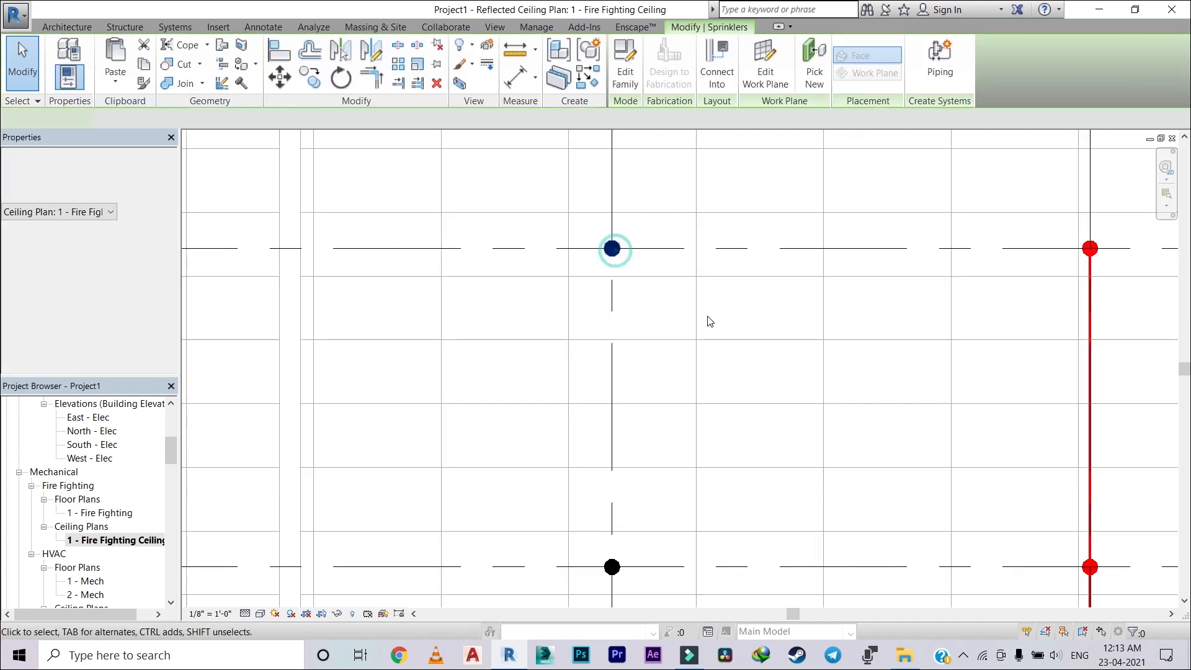
{"action": "scroll", "coordinate": [713, 298], "scroll_direction": "down", "scroll_amount": 2}
{"action": "middle_click_drag", "start_coordinate": [725, 250], "coordinate": [730, 110]}
{"action": "left_click", "coordinate": [719, 56]}
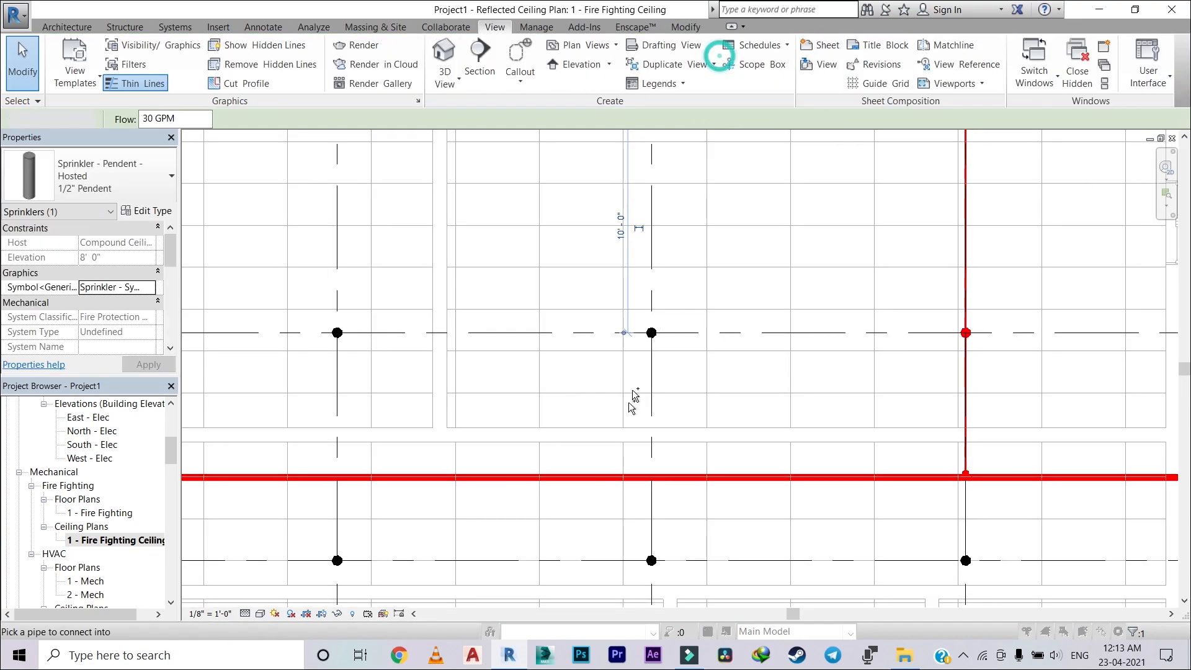
{"action": "left_click", "coordinate": [648, 478]}
Step: Connect the sprinkler at grids A5/B2 into the A5 branch pipe
{"action": "scroll", "coordinate": [651, 477], "scroll_direction": "up", "scroll_amount": 2}
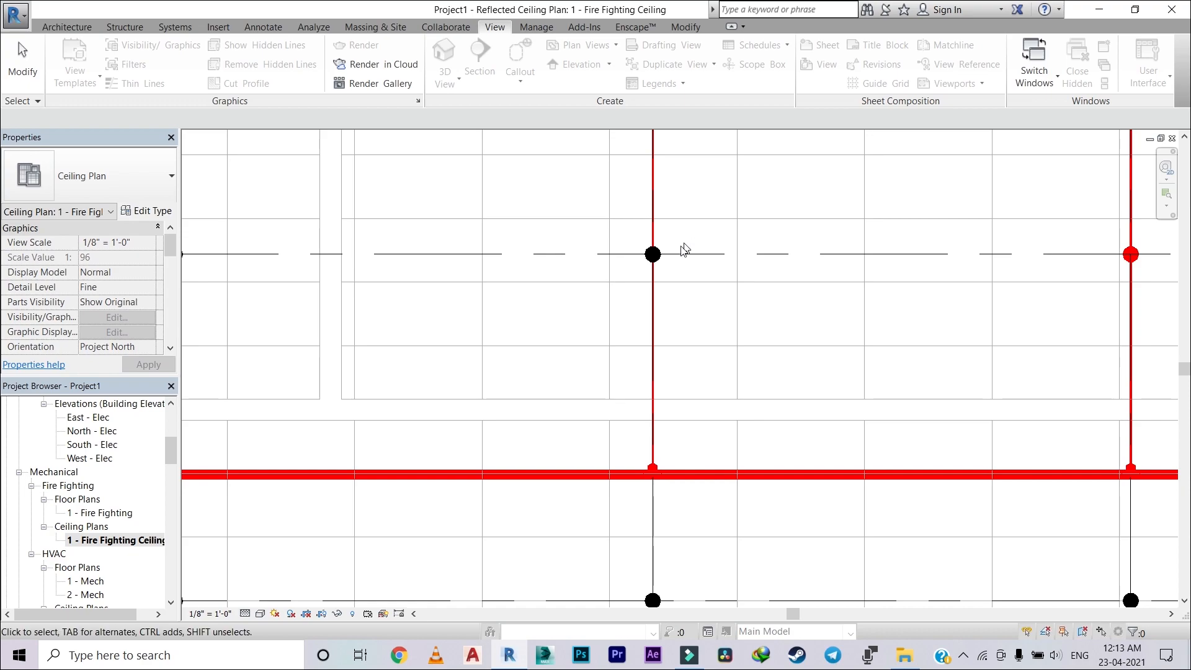
{"action": "left_click", "coordinate": [657, 254]}
{"action": "scroll", "coordinate": [652, 253], "scroll_direction": "up", "scroll_amount": 2}
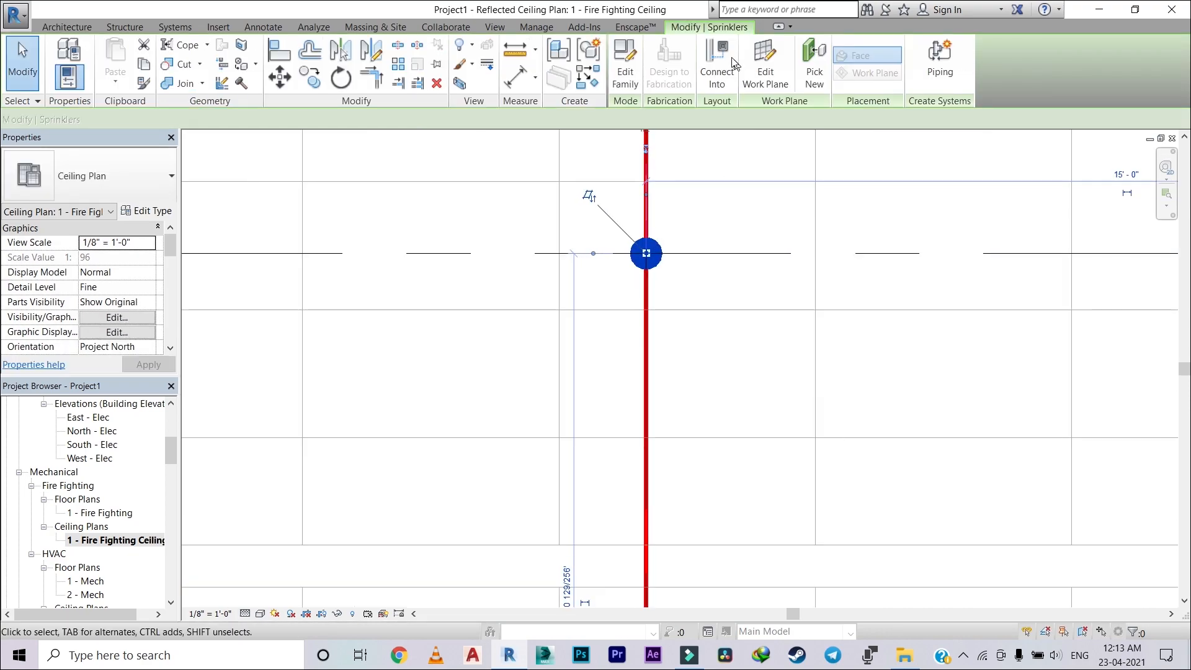
{"action": "left_click", "coordinate": [728, 55]}
{"action": "left_click", "coordinate": [648, 359]}
{"action": "scroll", "coordinate": [715, 335], "scroll_direction": "down", "scroll_amount": 3}
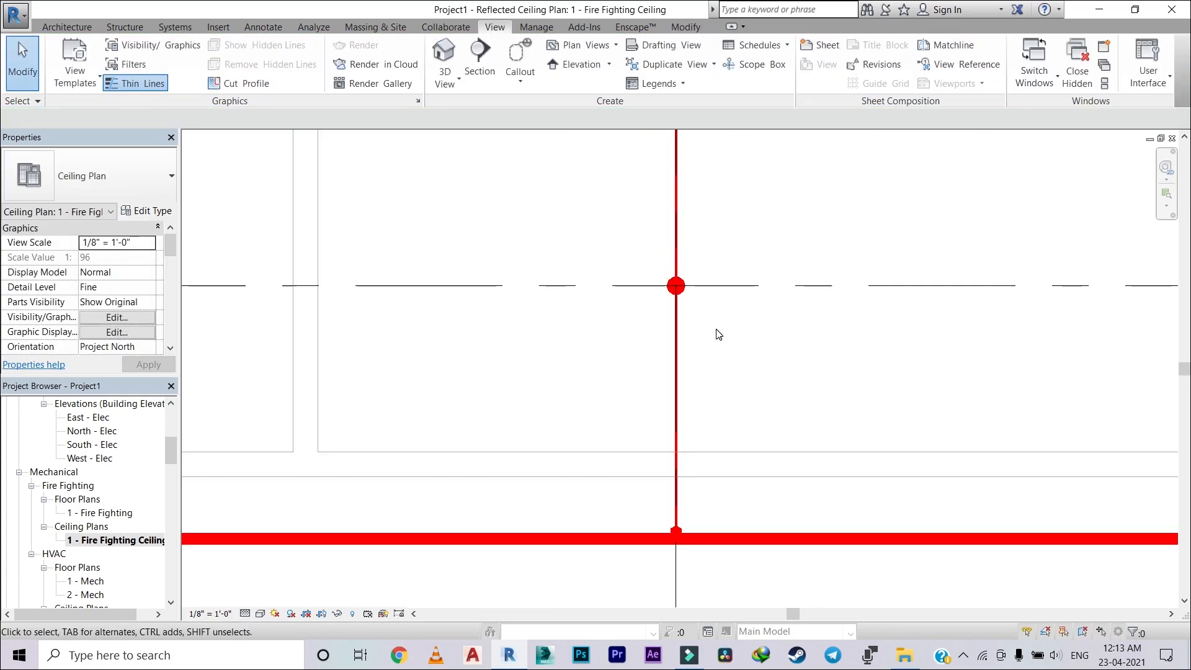
Step: Connect the sprinkler at grids A4/B1 into the main pipe
{"action": "scroll", "coordinate": [547, 220], "scroll_direction": "up", "scroll_amount": 4}
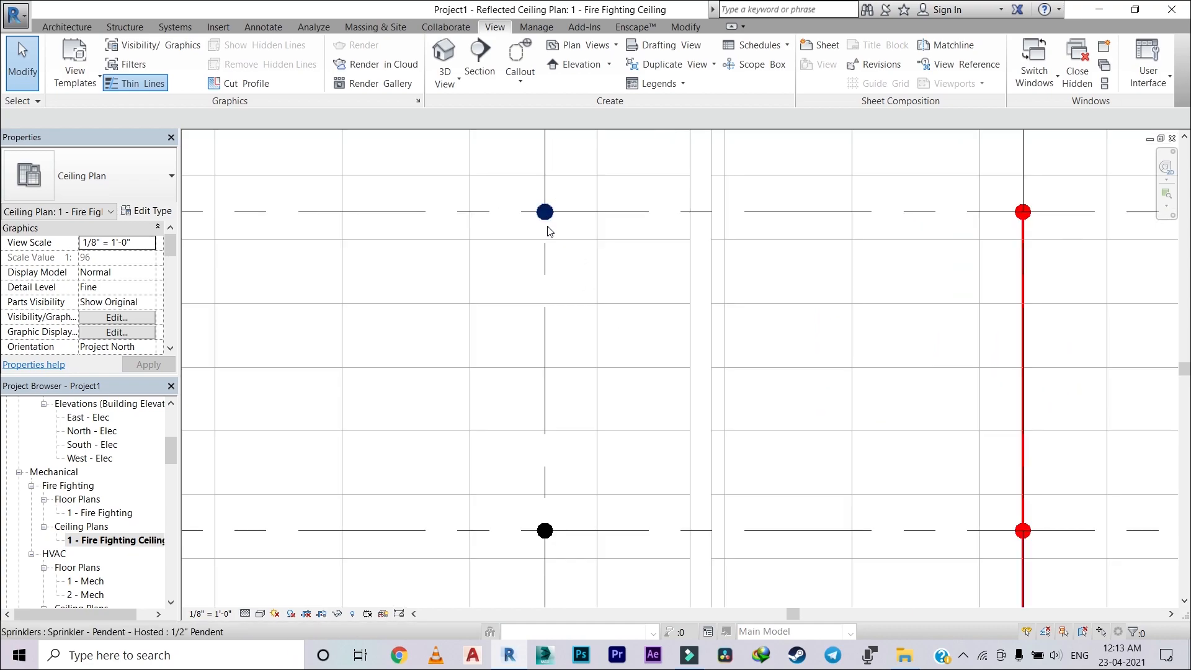
{"action": "left_click", "coordinate": [547, 219]}
{"action": "scroll", "coordinate": [617, 279], "scroll_direction": "down", "scroll_amount": 5}
{"action": "middle_click_drag", "start_coordinate": [619, 281], "coordinate": [646, 223]}
{"action": "left_click", "coordinate": [719, 59]}
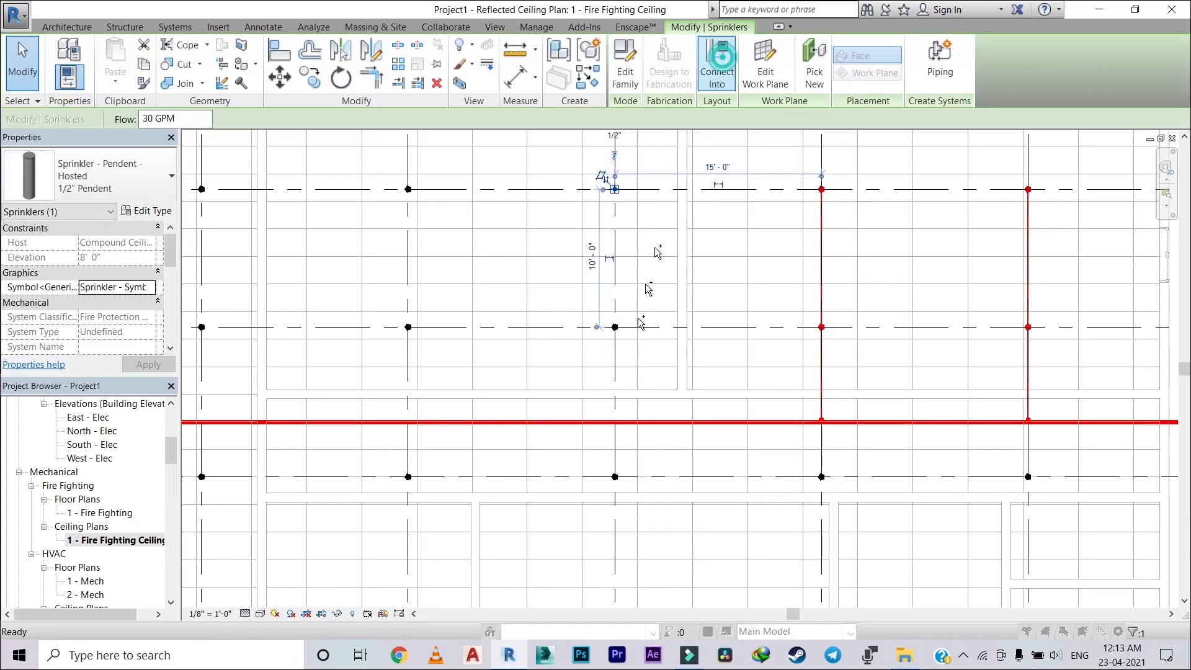
{"action": "left_click", "coordinate": [621, 422]}
Step: Connect the sprinkler at grids A4/B2 into the A4 branch pipe
{"action": "scroll", "coordinate": [542, 263], "scroll_direction": "up", "scroll_amount": 2}
{"action": "left_click", "coordinate": [525, 247]}
{"action": "left_click", "coordinate": [719, 59]}
{"action": "scroll", "coordinate": [583, 348], "scroll_direction": "up", "scroll_amount": 2}
{"action": "left_click", "coordinate": [601, 327]}
Step: Connect the sprinkler at grids A3/B1 into the main pipe
{"action": "scroll", "coordinate": [547, 225], "scroll_direction": "down", "scroll_amount": 3}
{"action": "left_click", "coordinate": [555, 219]}
{"action": "left_click", "coordinate": [548, 470]}
Step: Review the sprinkler and branch pipe layout across grids A1 to A6 and B1 to B4
{"action": "scroll", "coordinate": [534, 390], "scroll_direction": "up", "scroll_amount": 3}
{"action": "scroll", "coordinate": [538, 396], "scroll_direction": "down", "scroll_amount": 4}
{"action": "scroll", "coordinate": [588, 294], "scroll_direction": "up", "scroll_amount": 7}
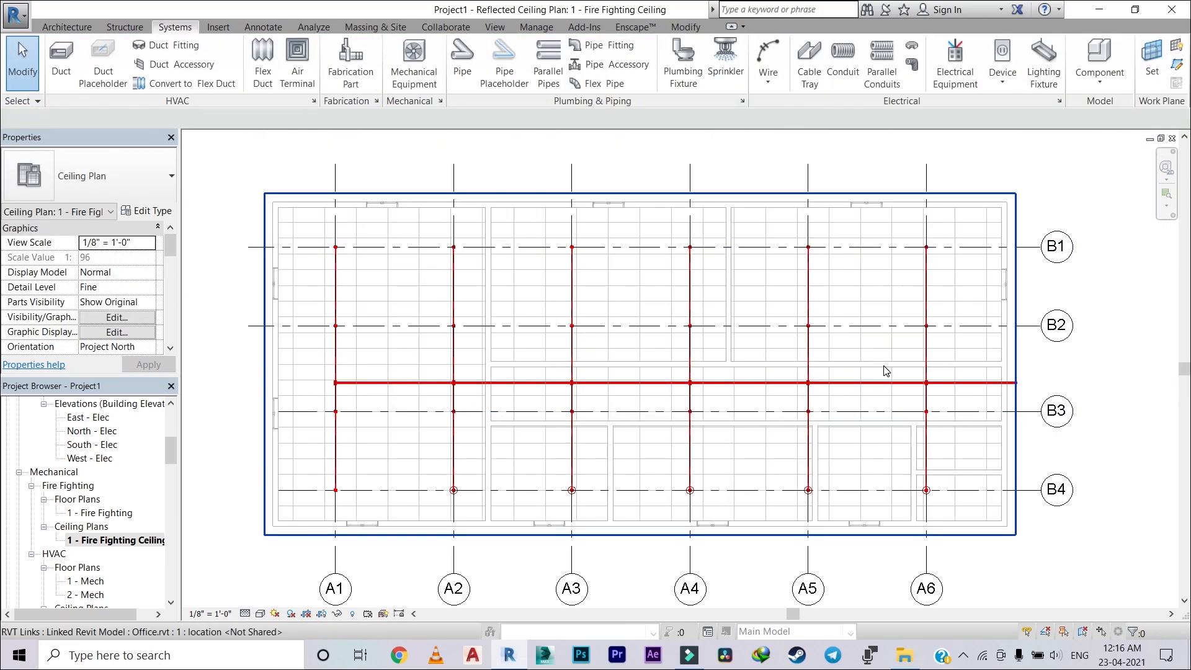
{"action": "scroll", "coordinate": [665, 352], "scroll_direction": "up", "scroll_amount": 1}
{"action": "middle_click_drag", "start_coordinate": [672, 355], "coordinate": [686, 345]}
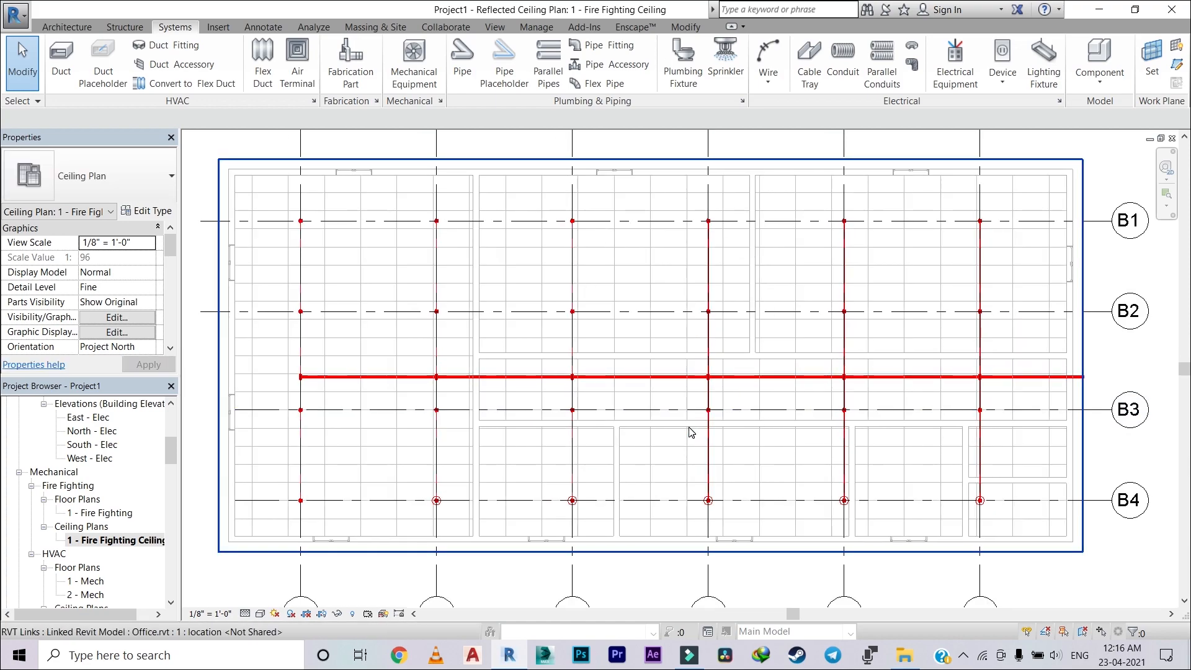